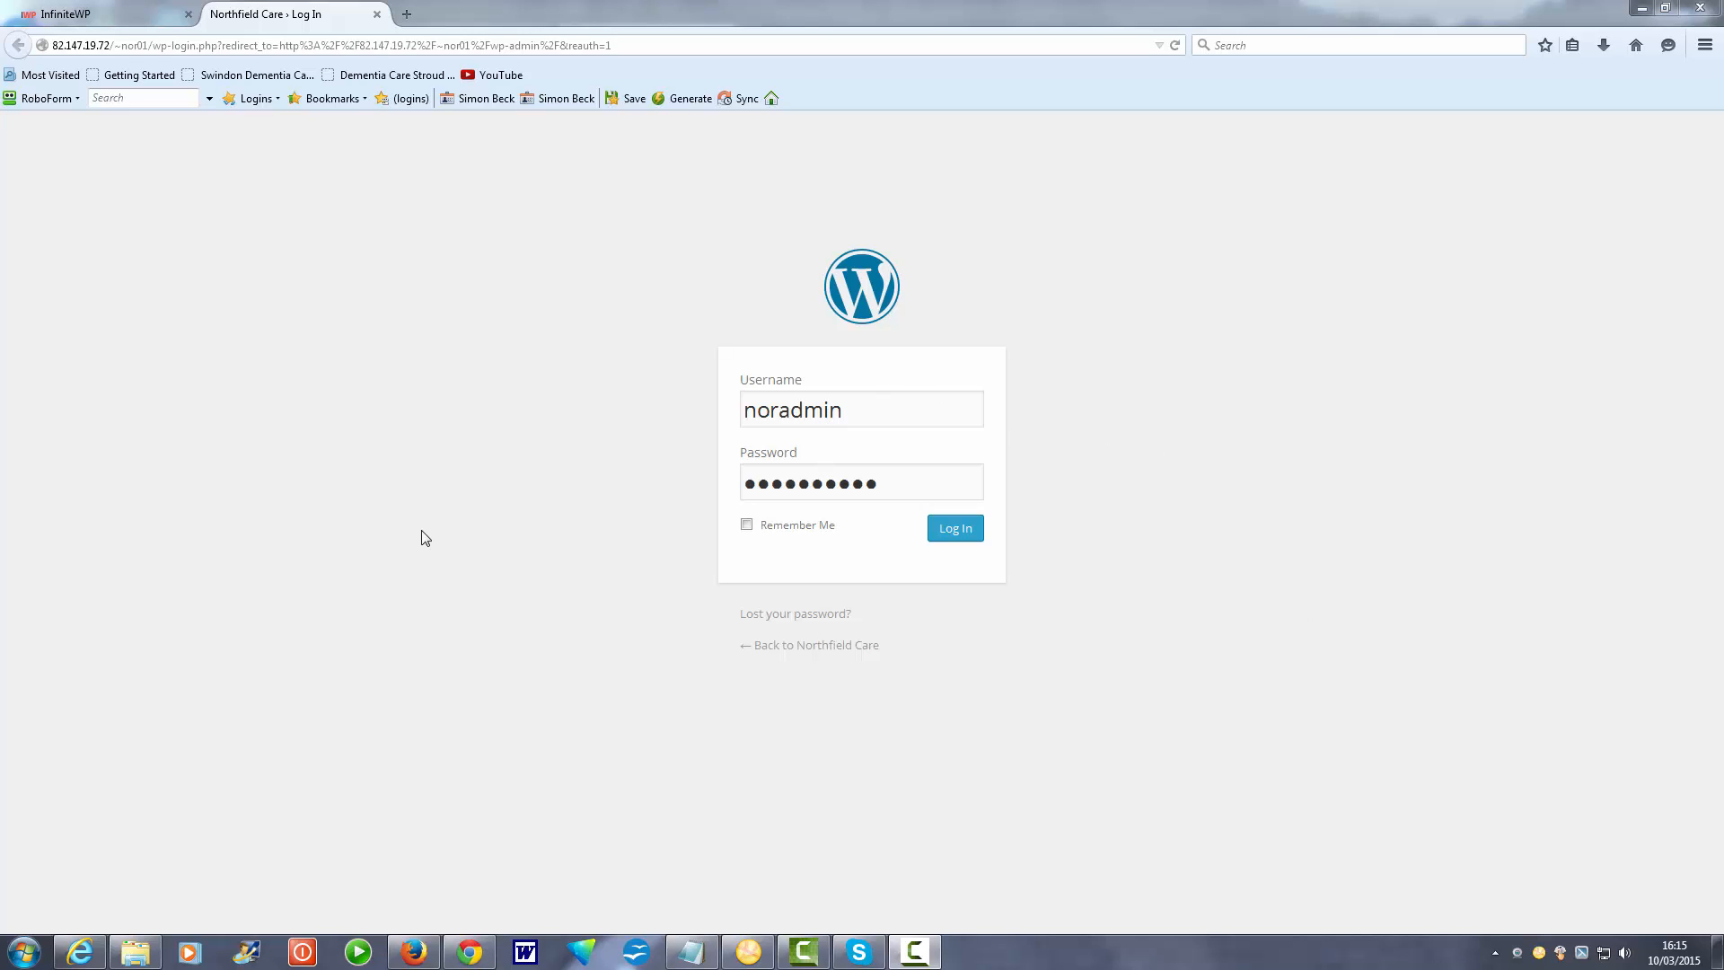
Log in to the Northfield Care WordPress admin and dismiss the RoboForm save-login bar.
click(957, 530)
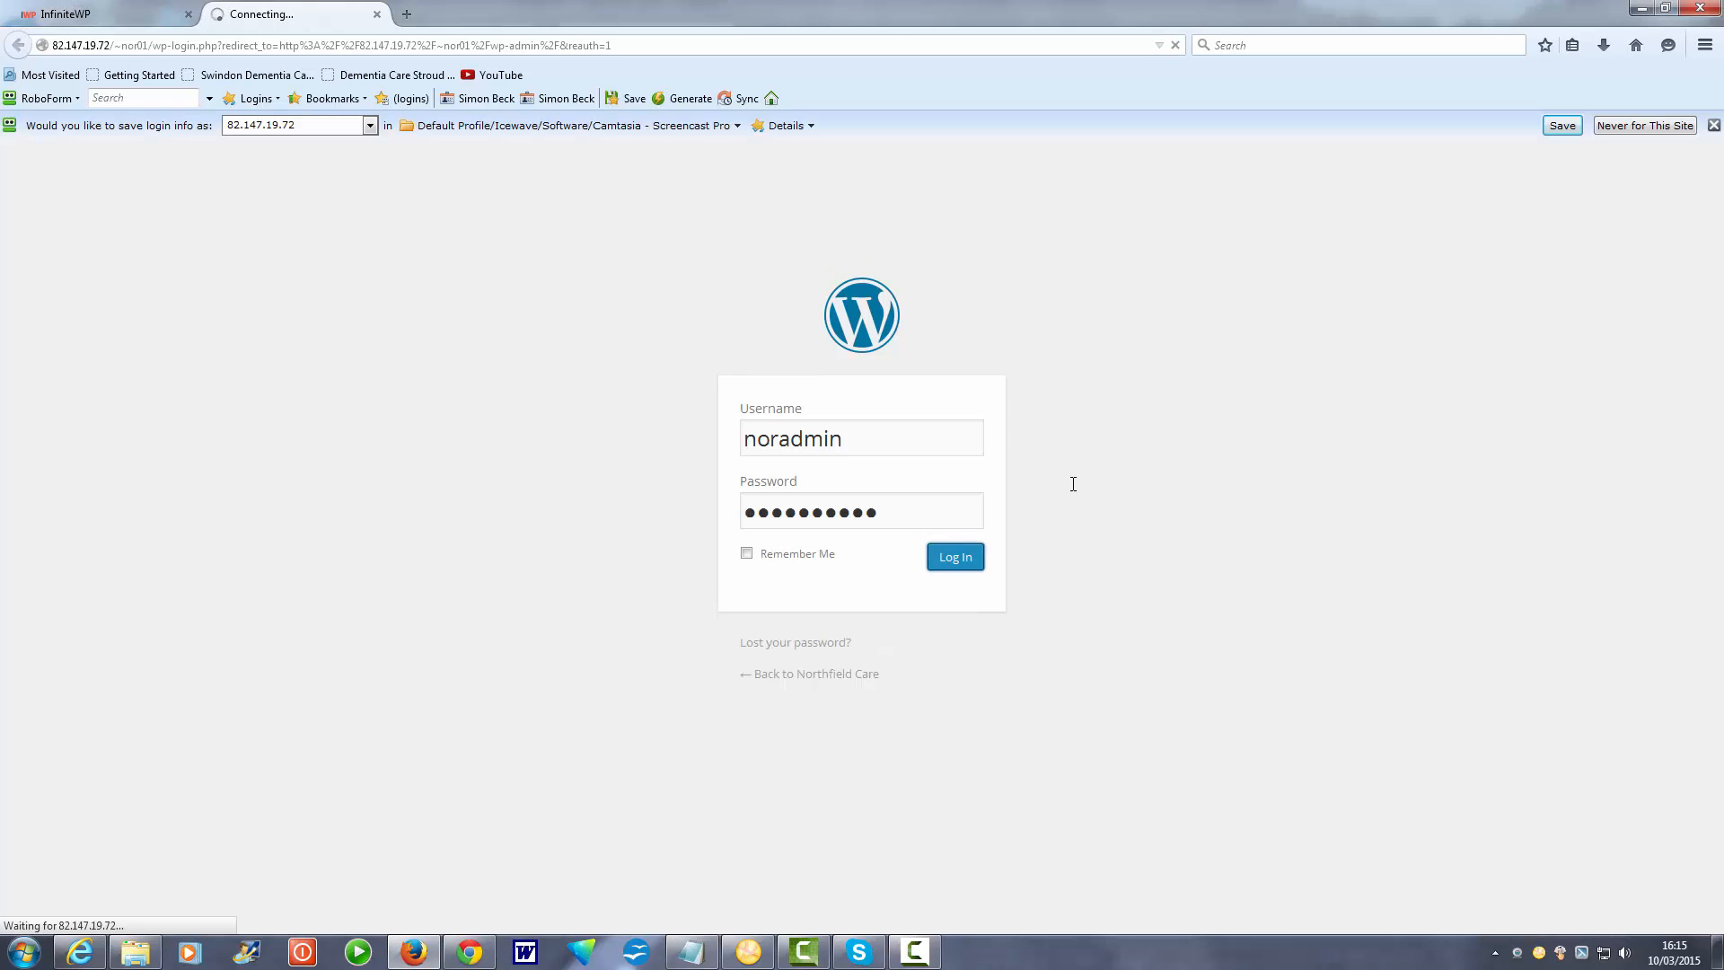
click(1713, 126)
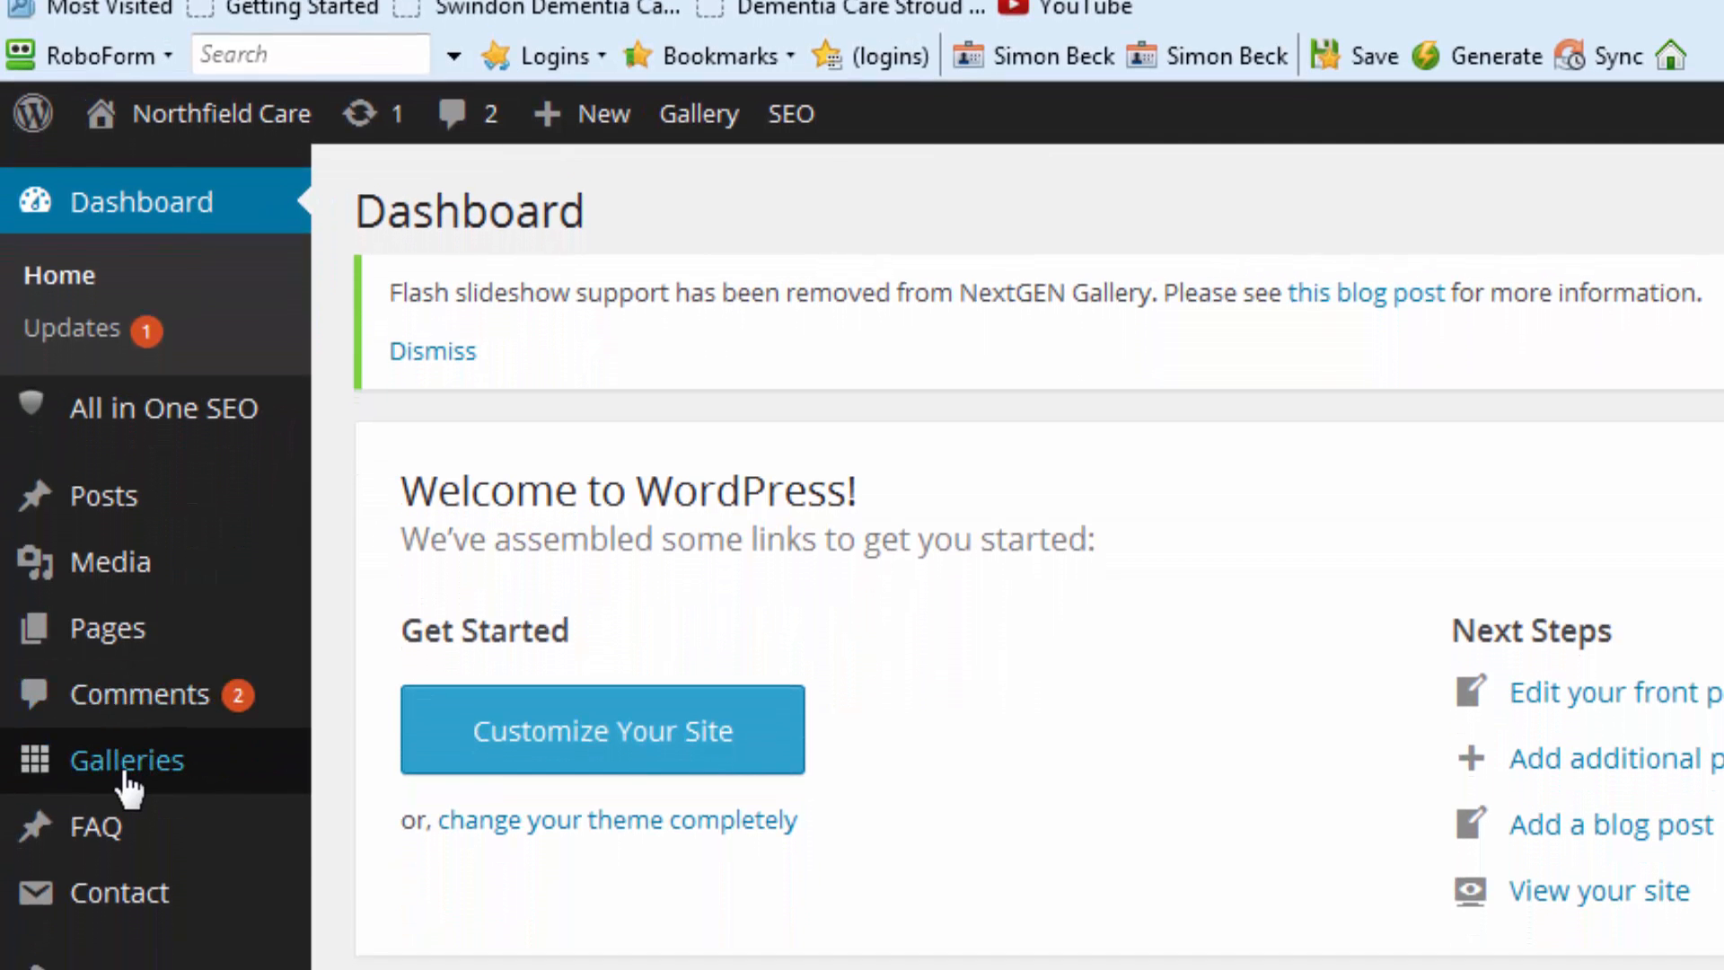
Go to Media > Library from the admin sidebar.
mouse_move(130, 789)
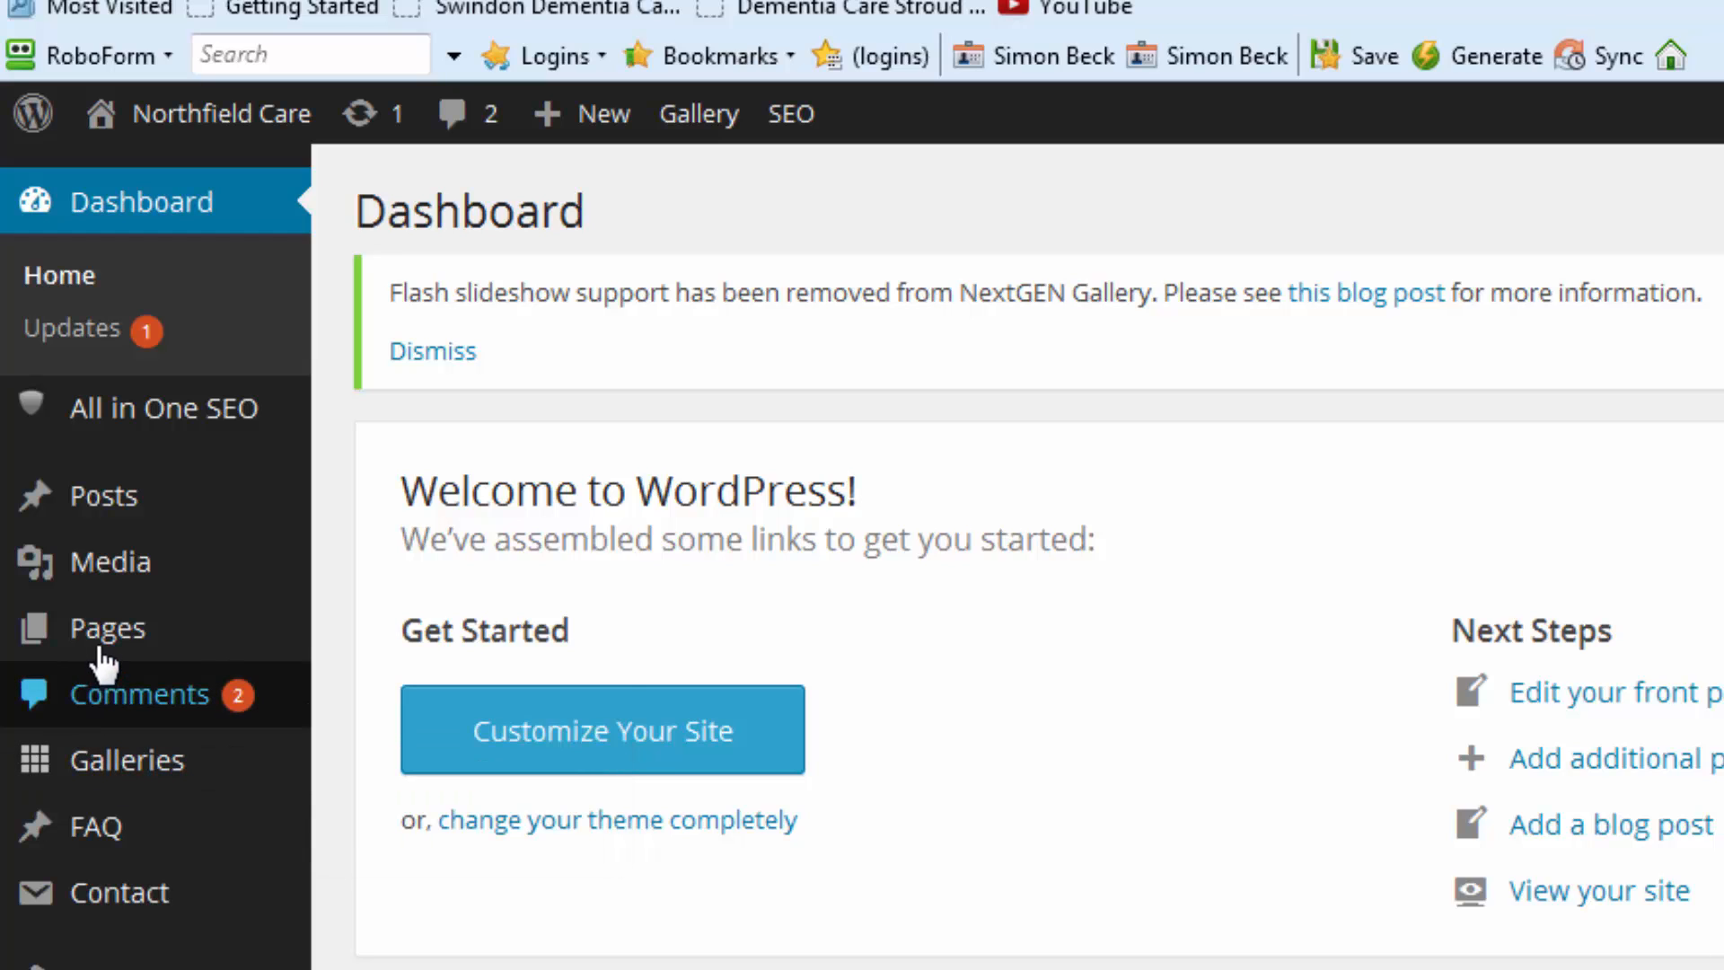
mouse_move(127, 570)
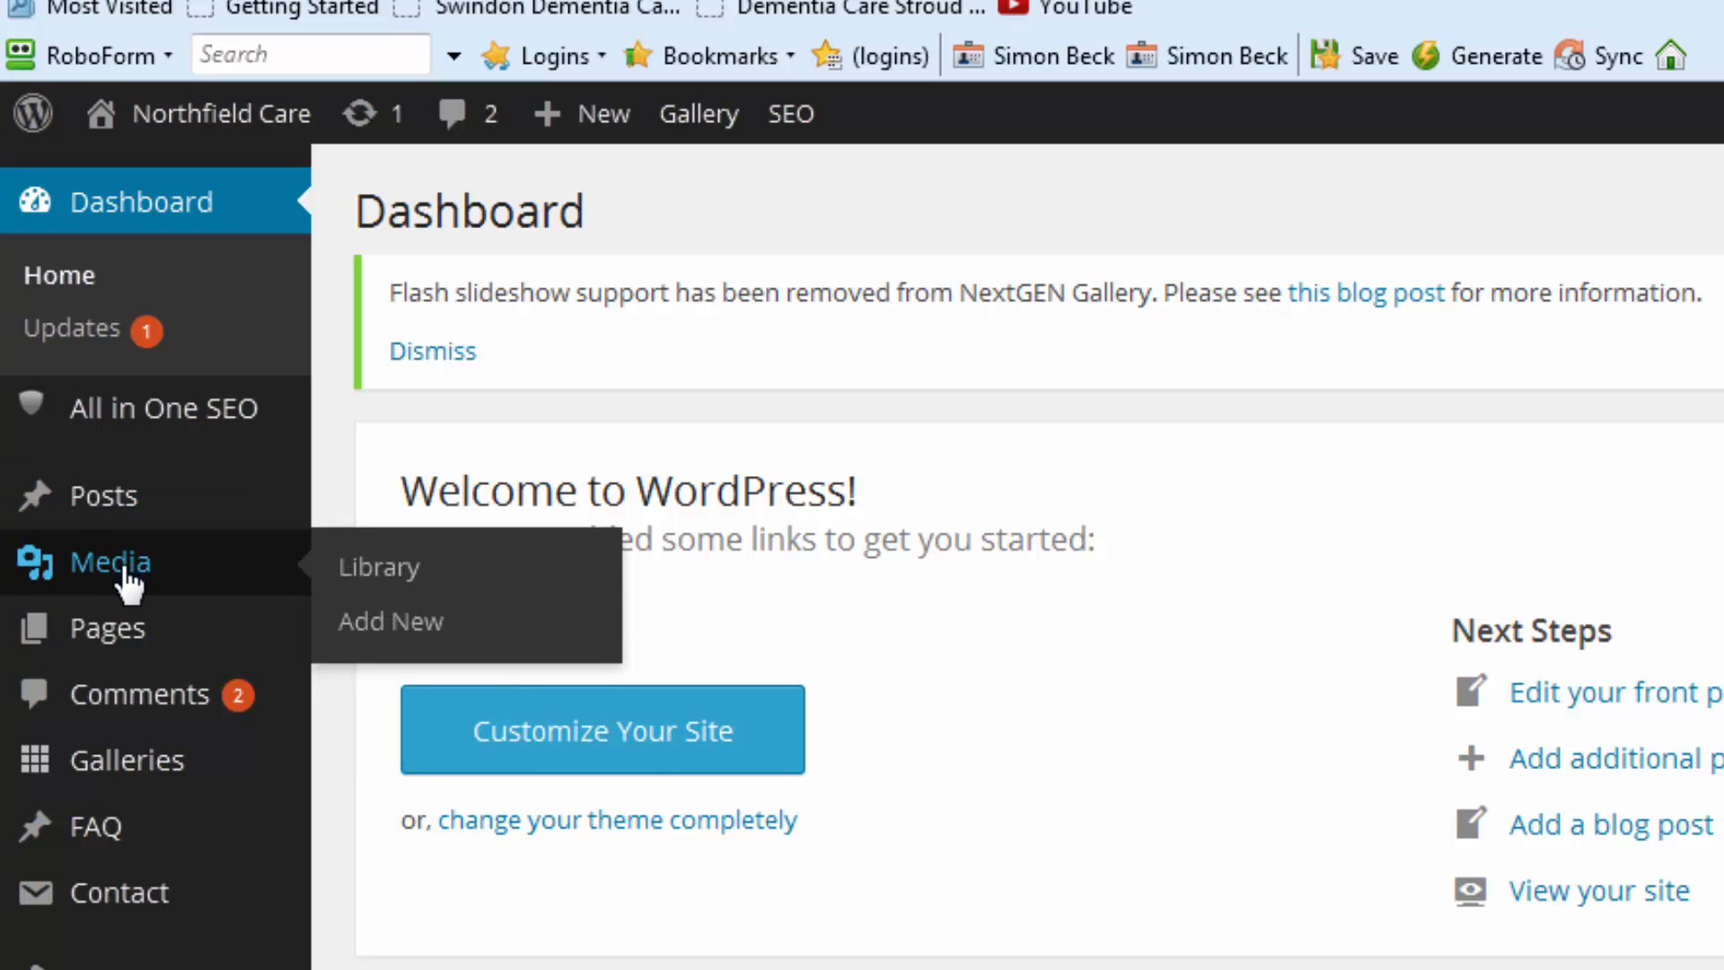
click(381, 567)
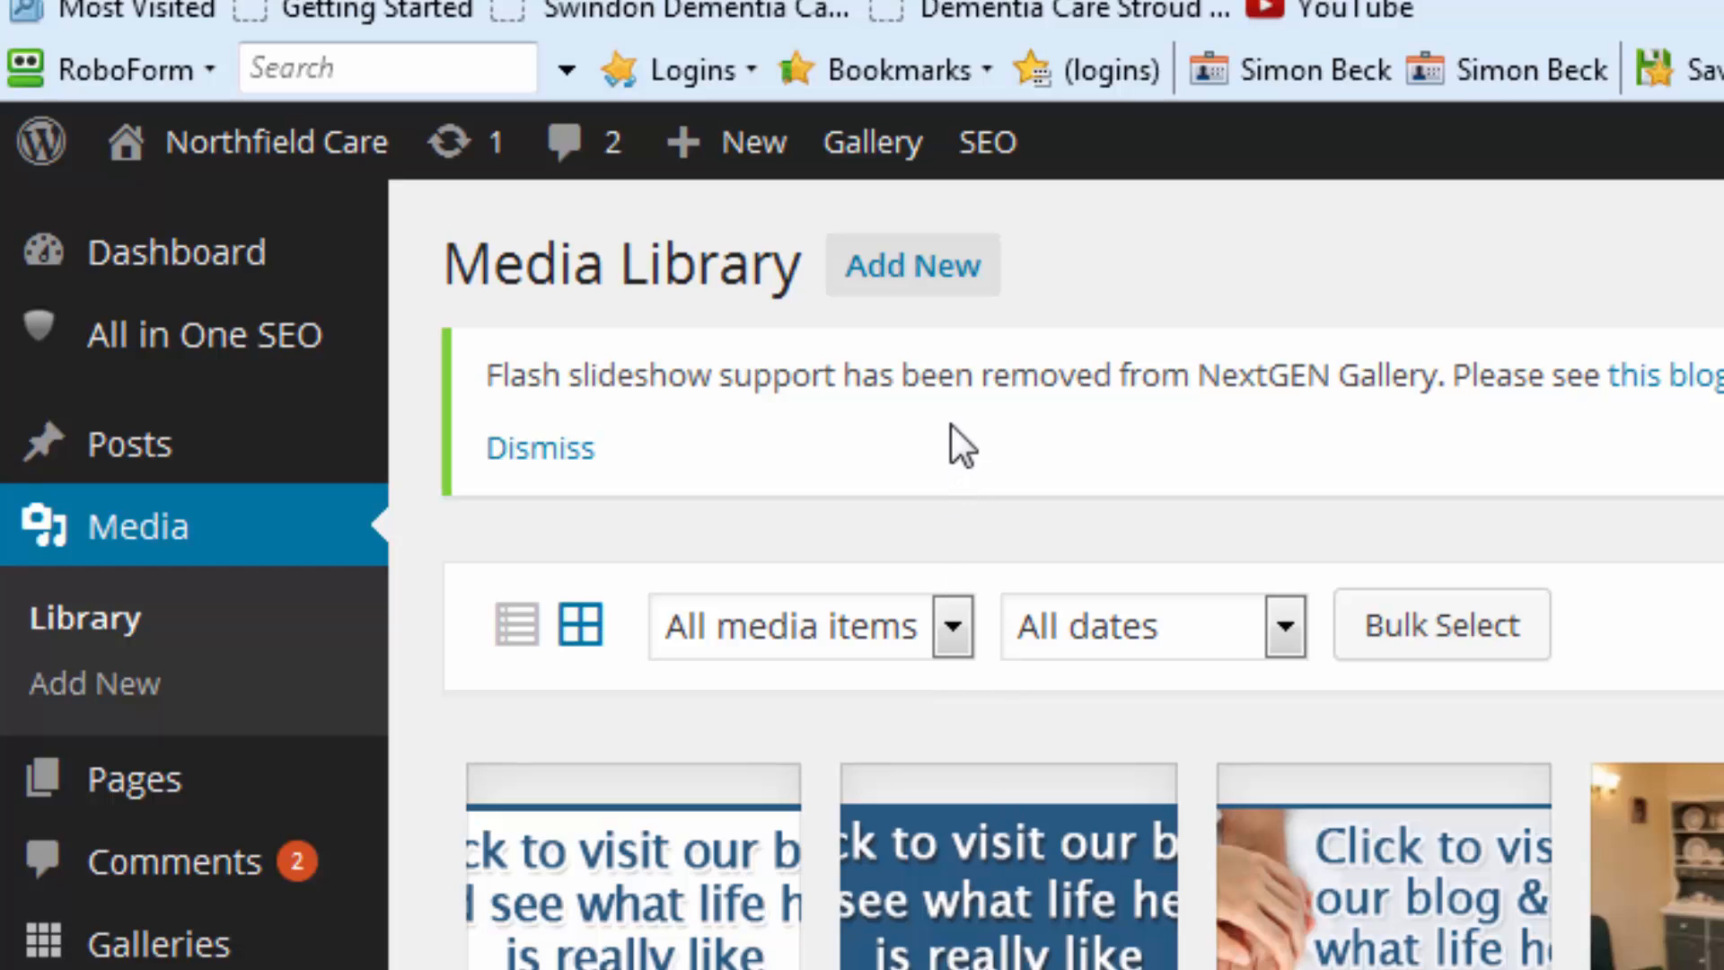
Open the Add New upload area above the Media Library grid.
click(909, 286)
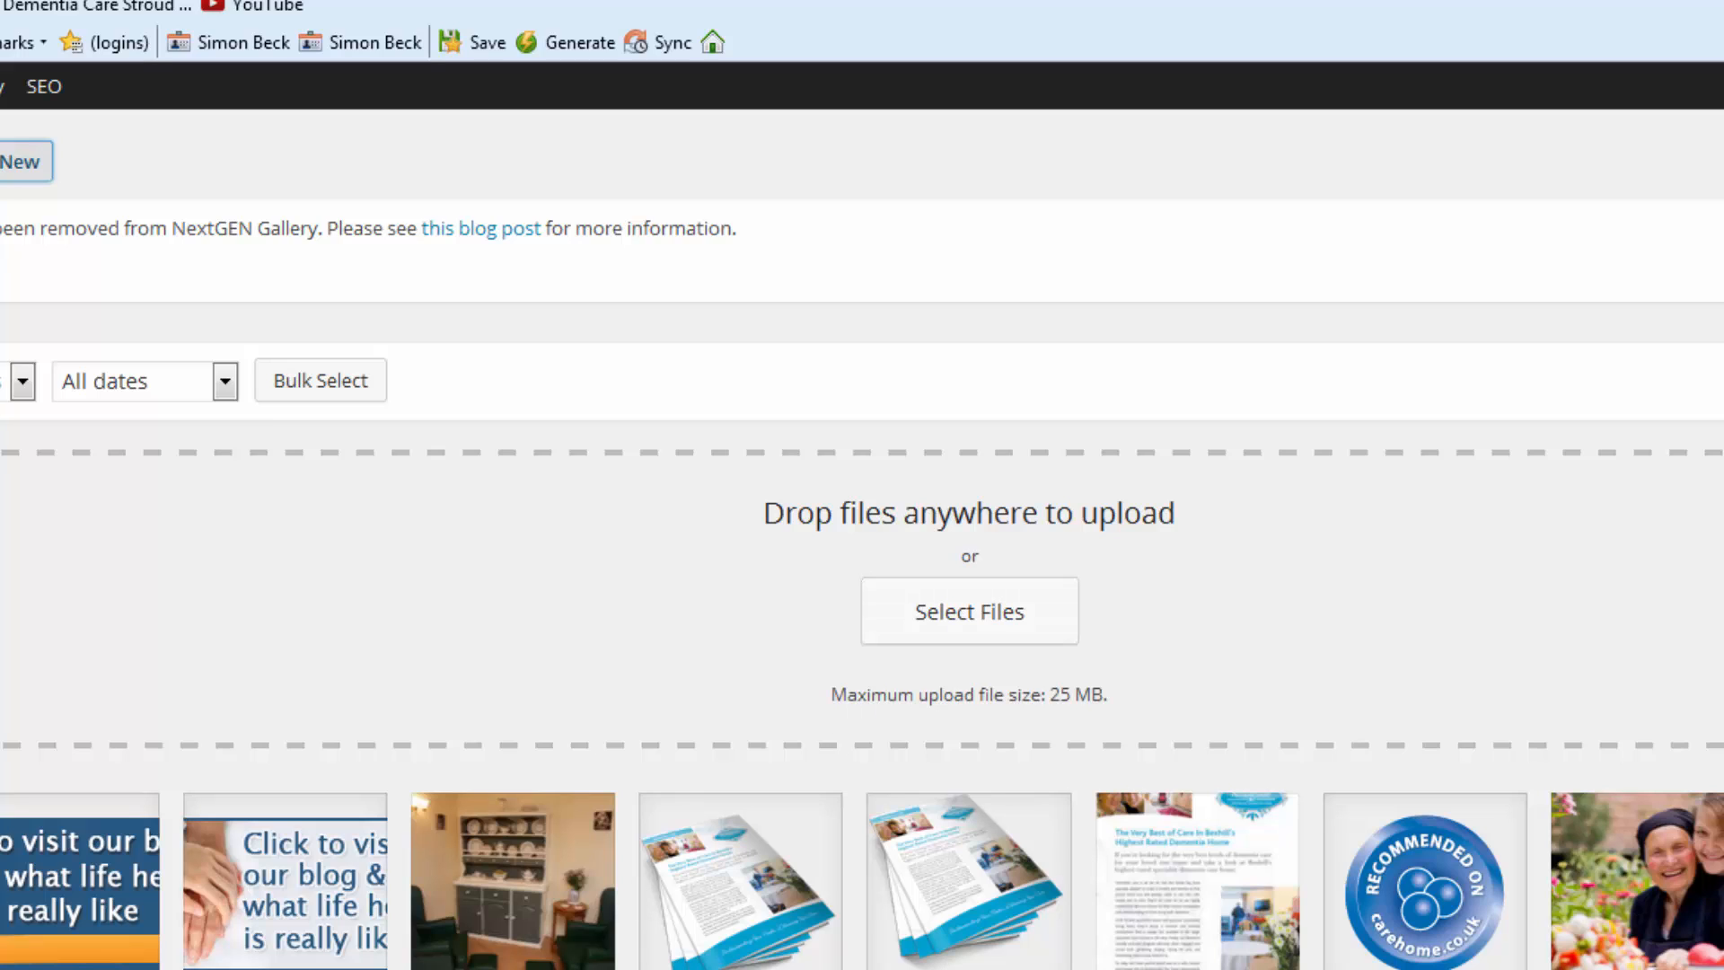
Drag 'Activitiy Blog Post Header 700px' from the Explorer Photos folder into the upload area, then minimise Explorer.
key(alt+Tab)
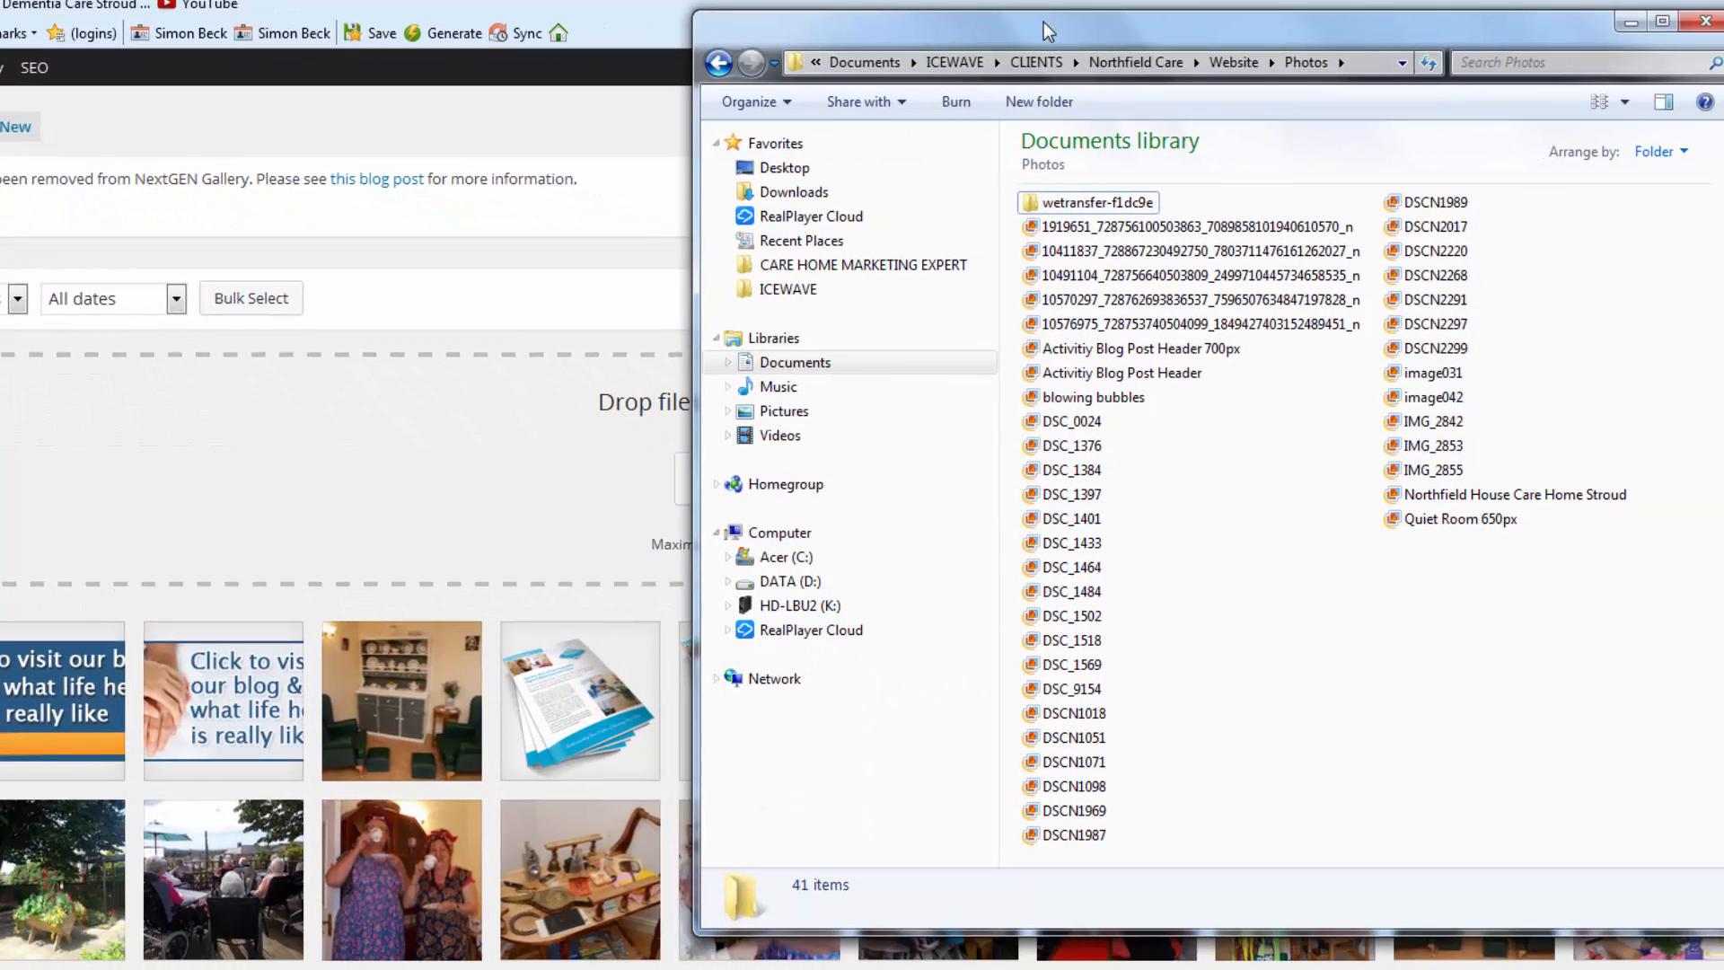
drag(1043, 22, 1353, 226)
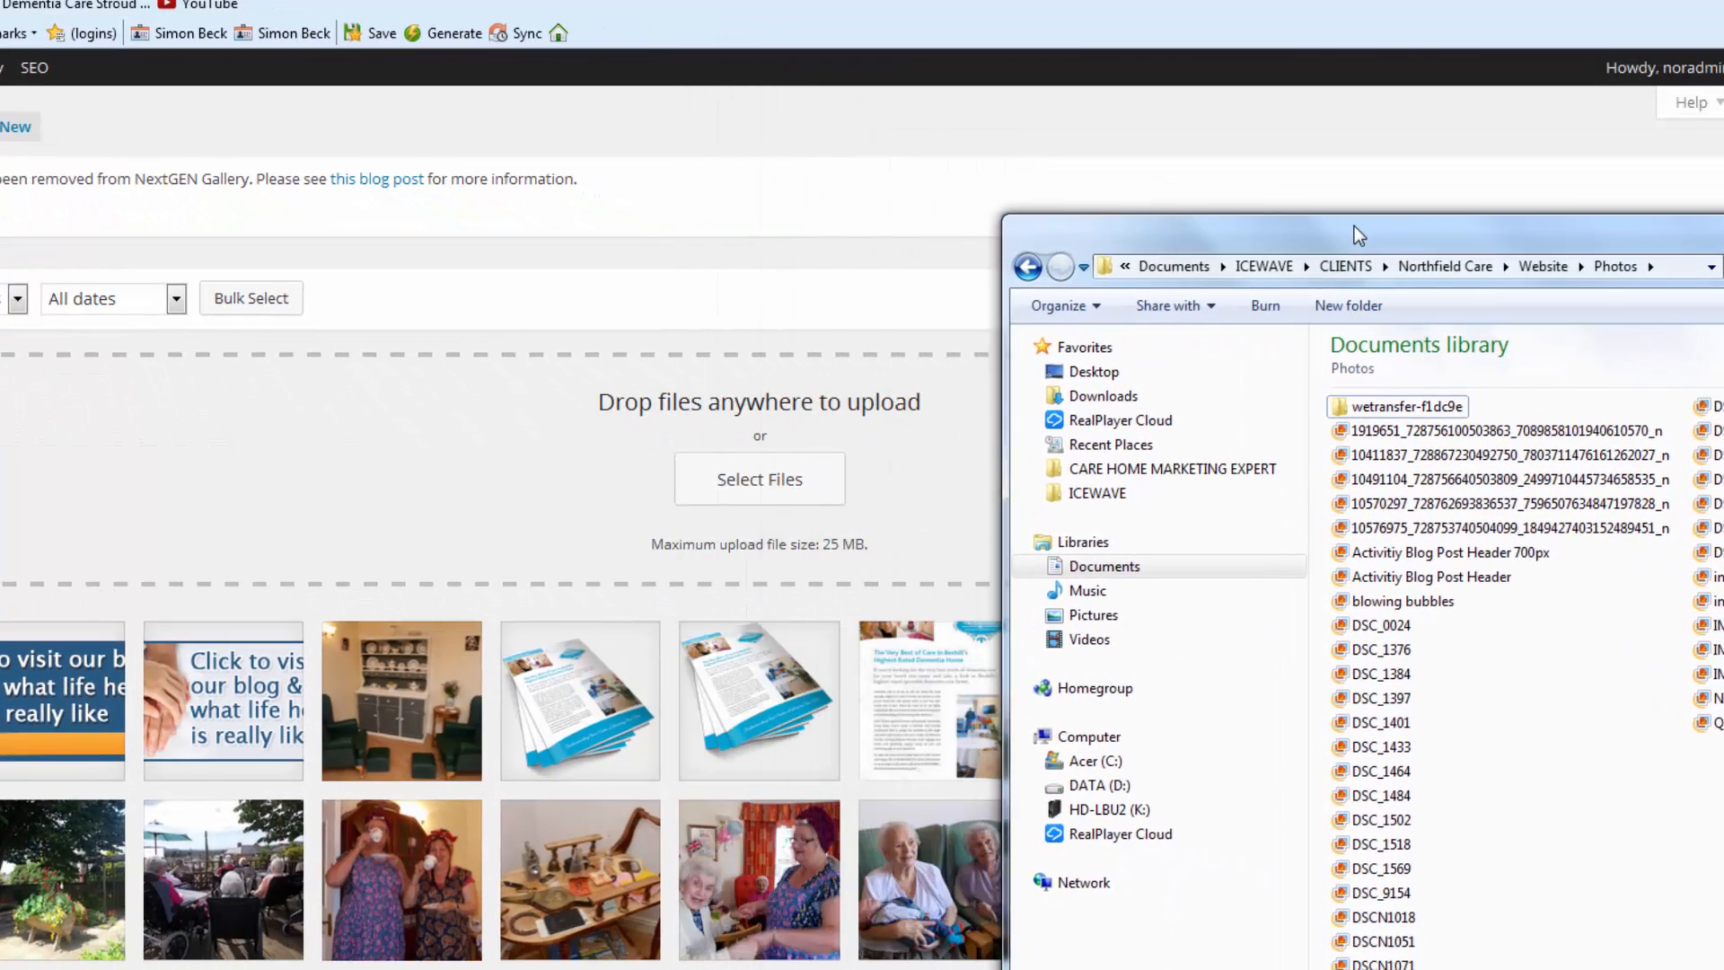
drag(1465, 557, 768, 505)
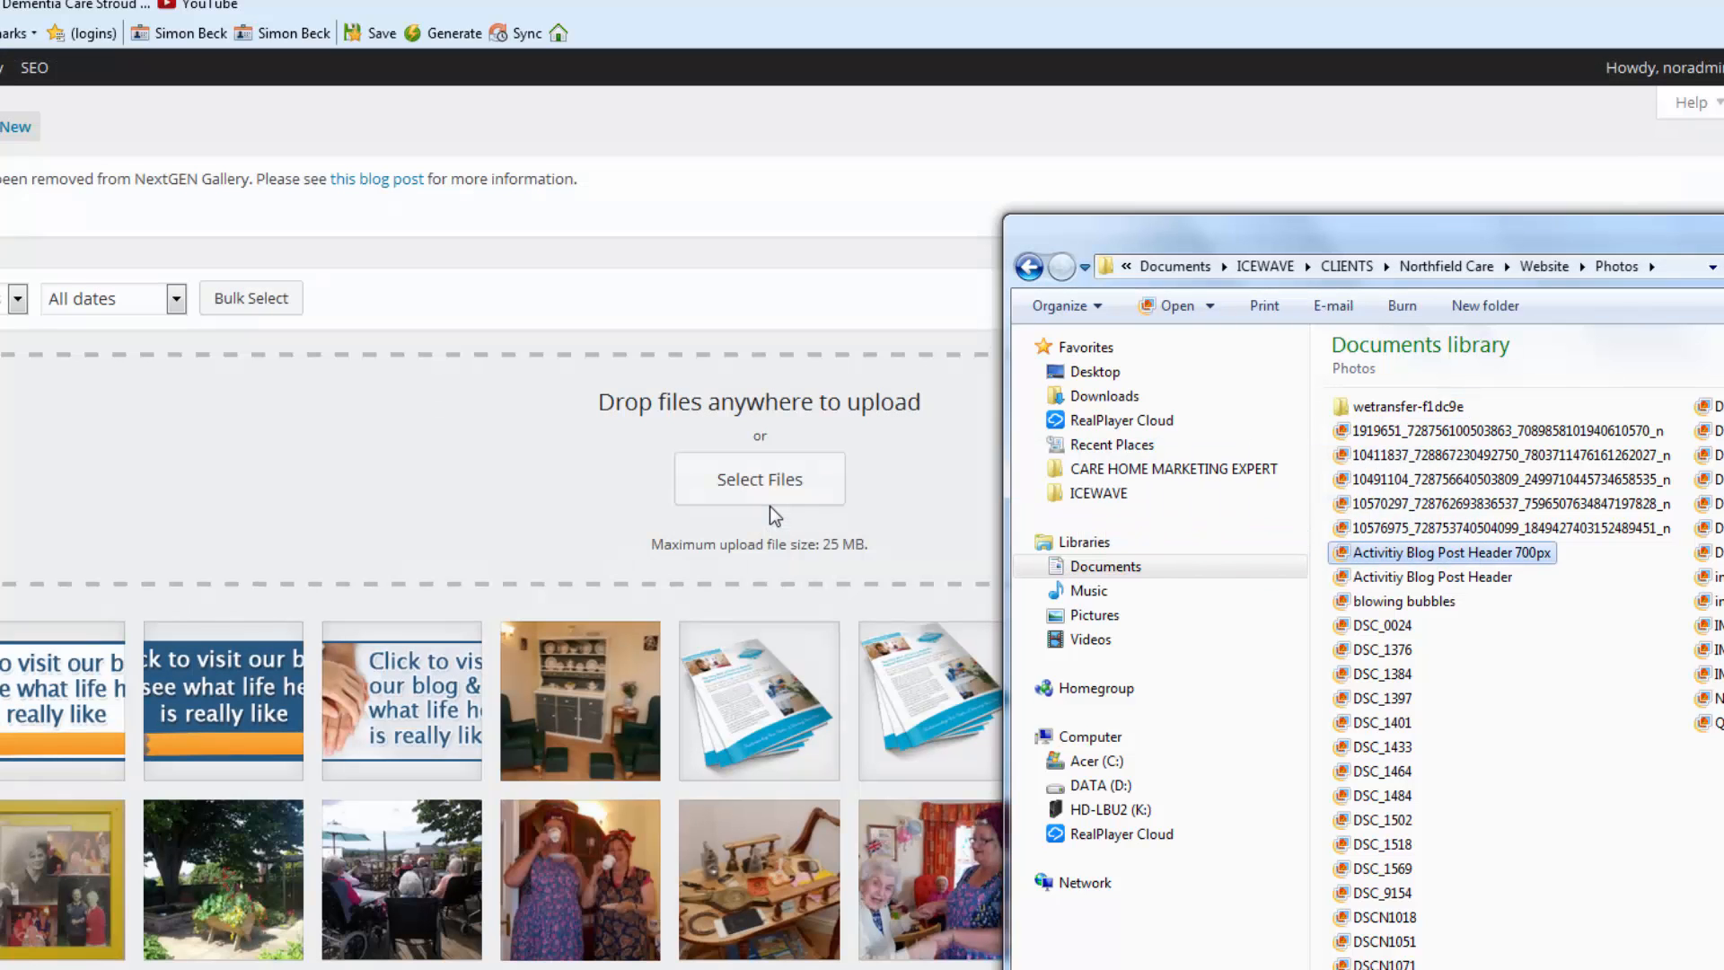
drag(1482, 237, 1285, 267)
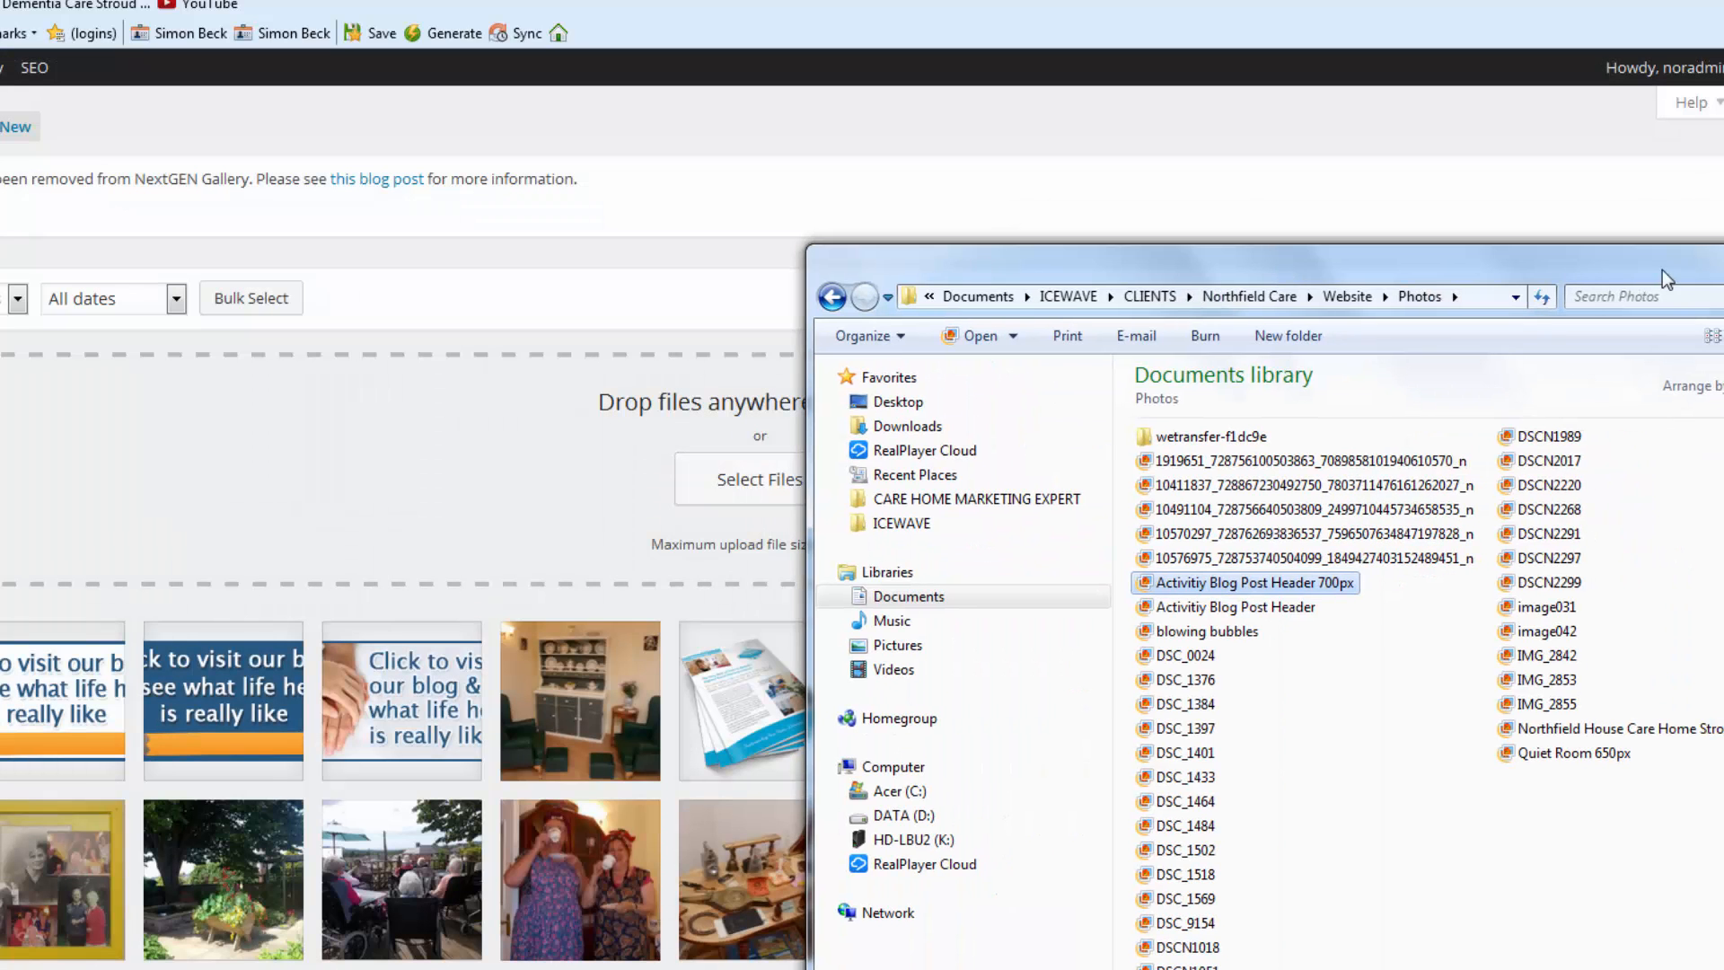
click(1722, 255)
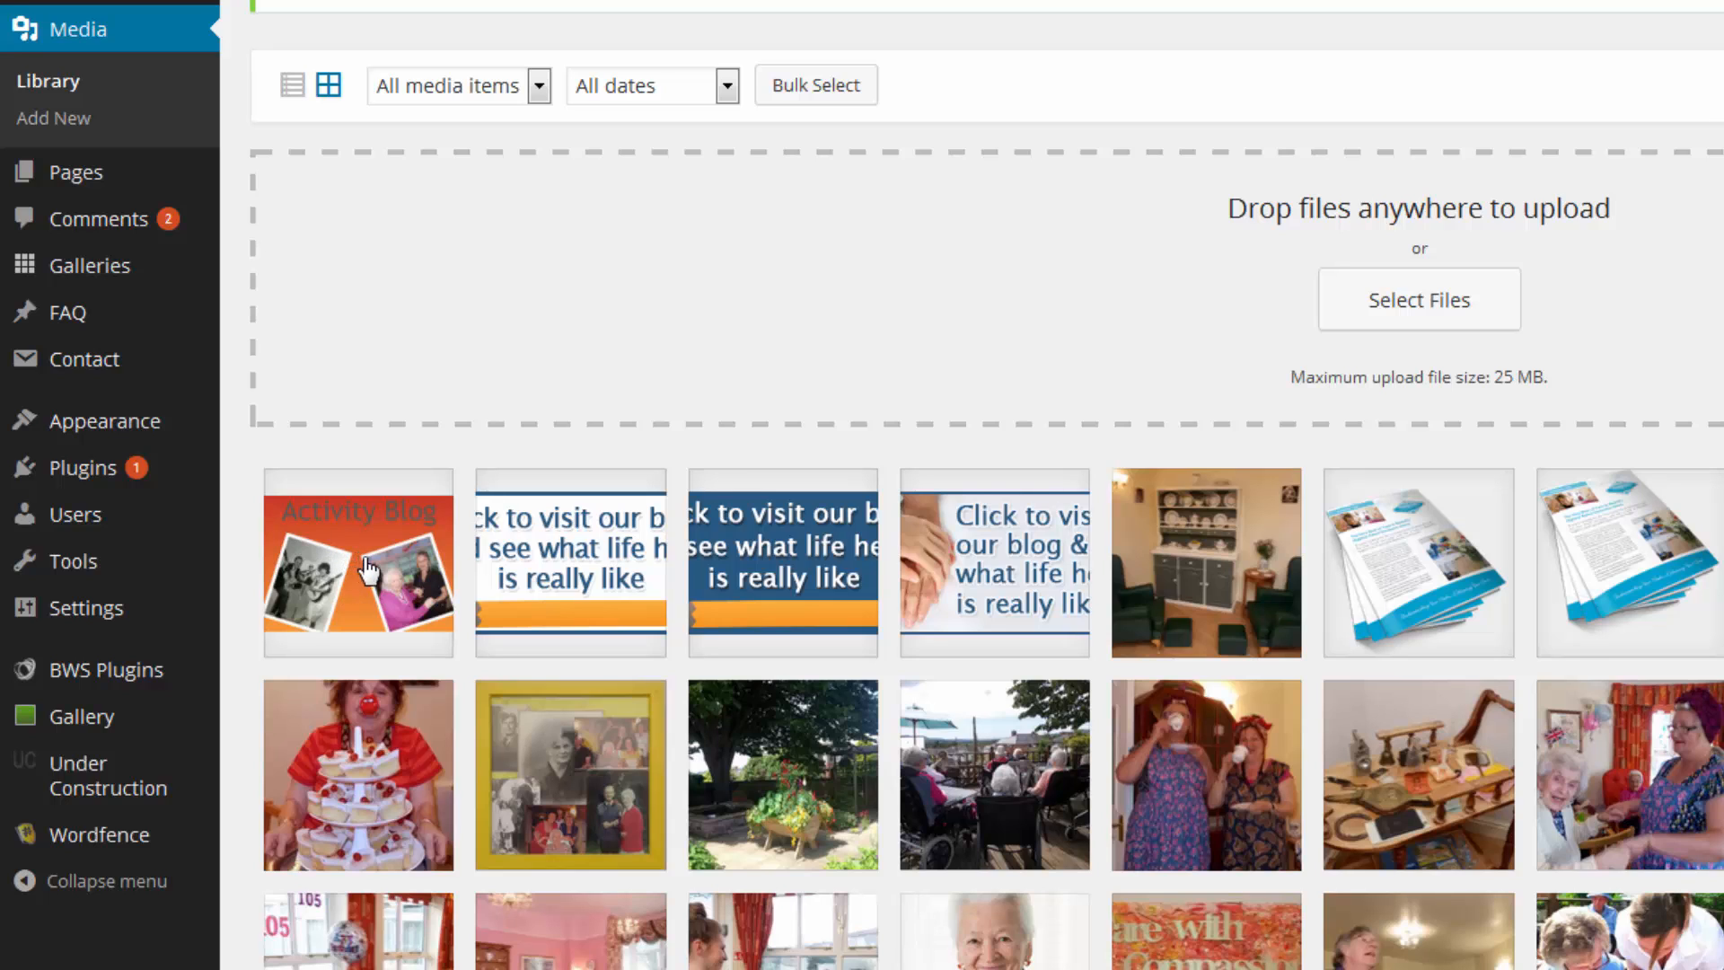
Open Attachment Details for the uploaded Activity Blog header image thumbnail.
click(367, 560)
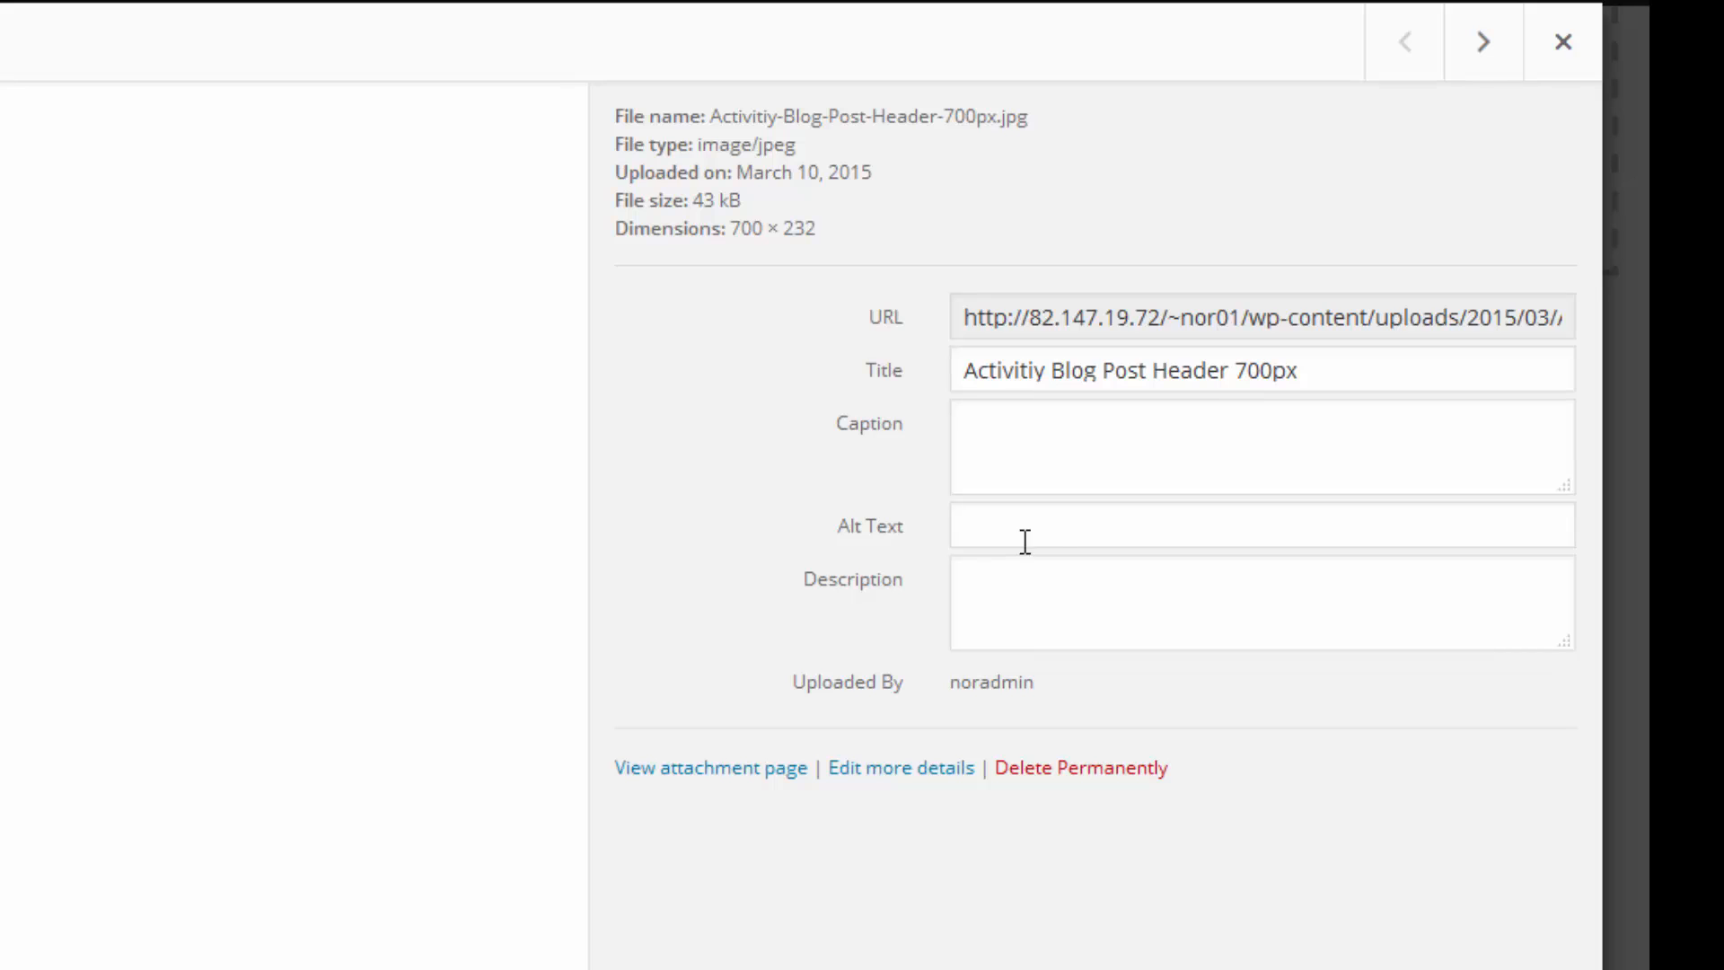
Remove '700px' from the image title, leaving 'Activitiy Blog Post Header'.
click(1317, 373)
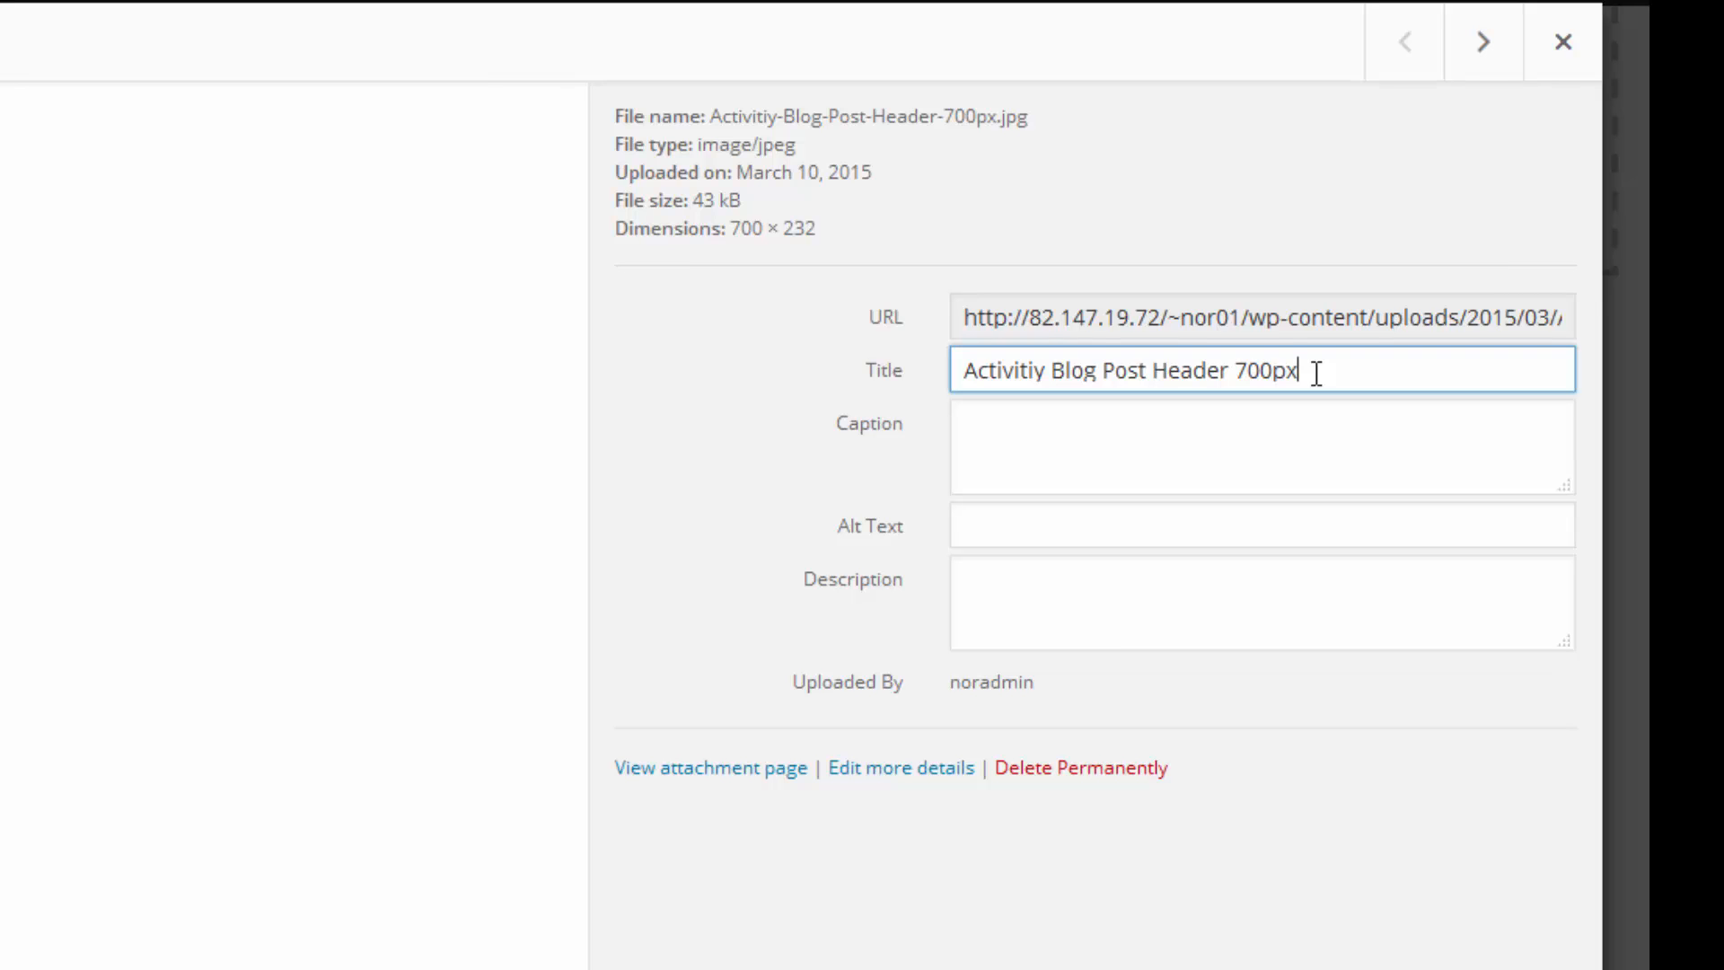
drag(1317, 372, 1225, 375)
key(BackSpace)
Copy the title into the Alt Text field and close the details window.
drag(1231, 369, 962, 370)
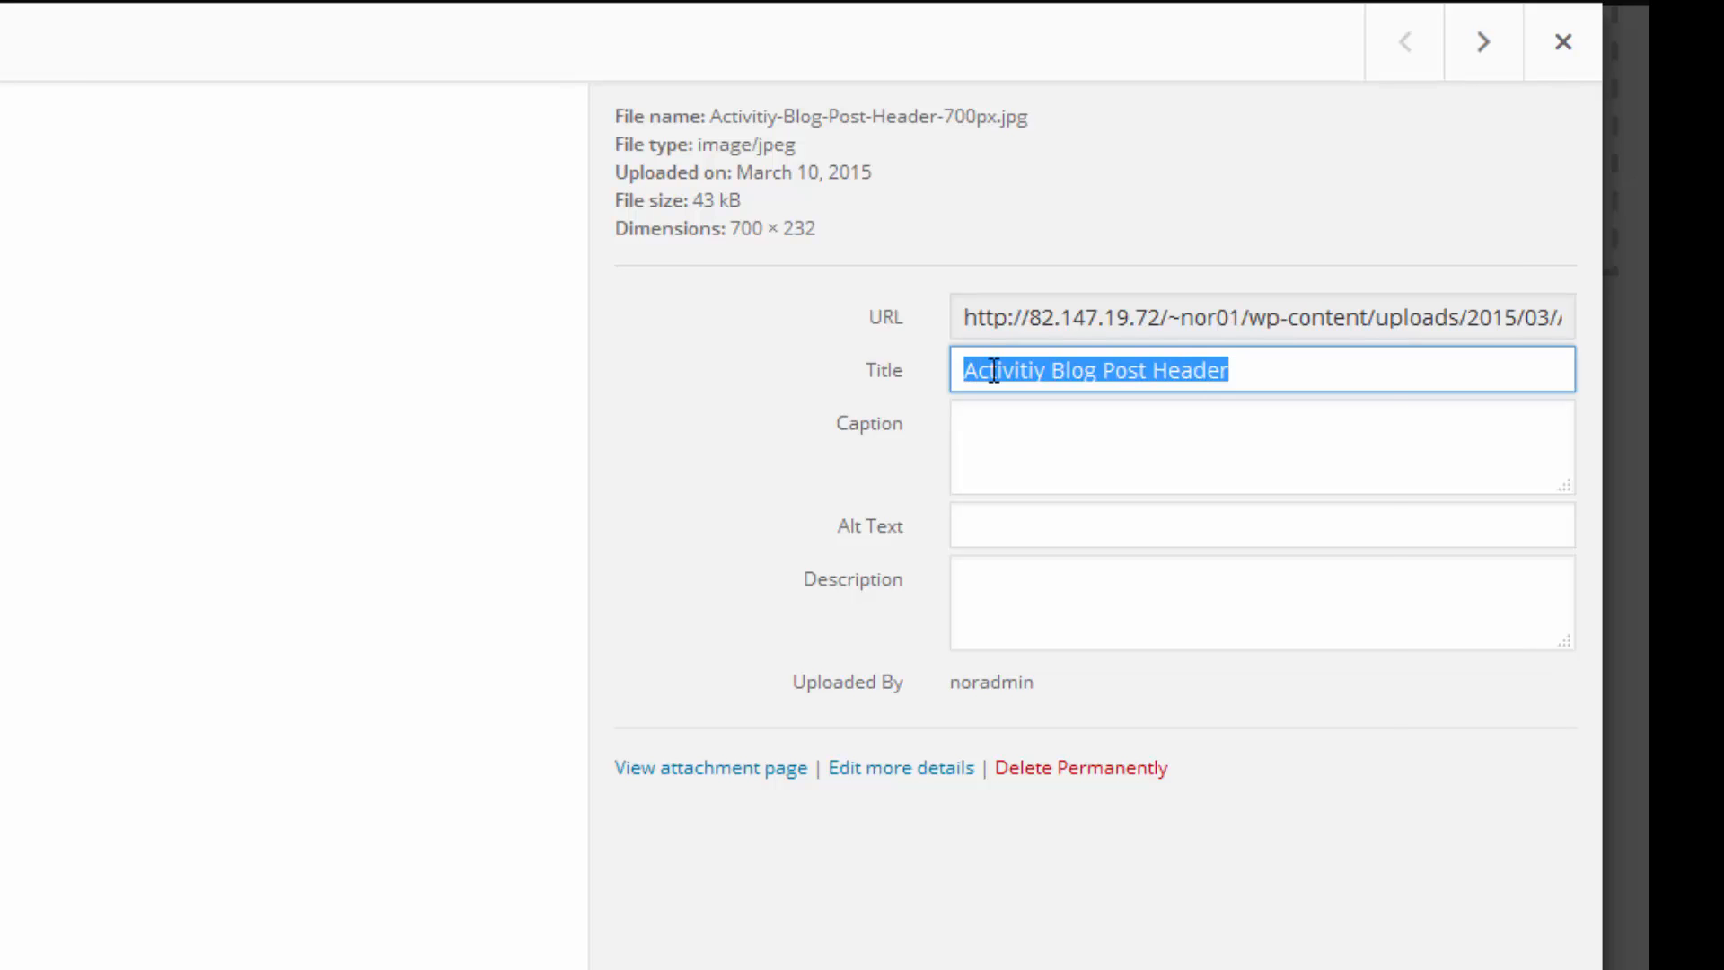
right_click(994, 370)
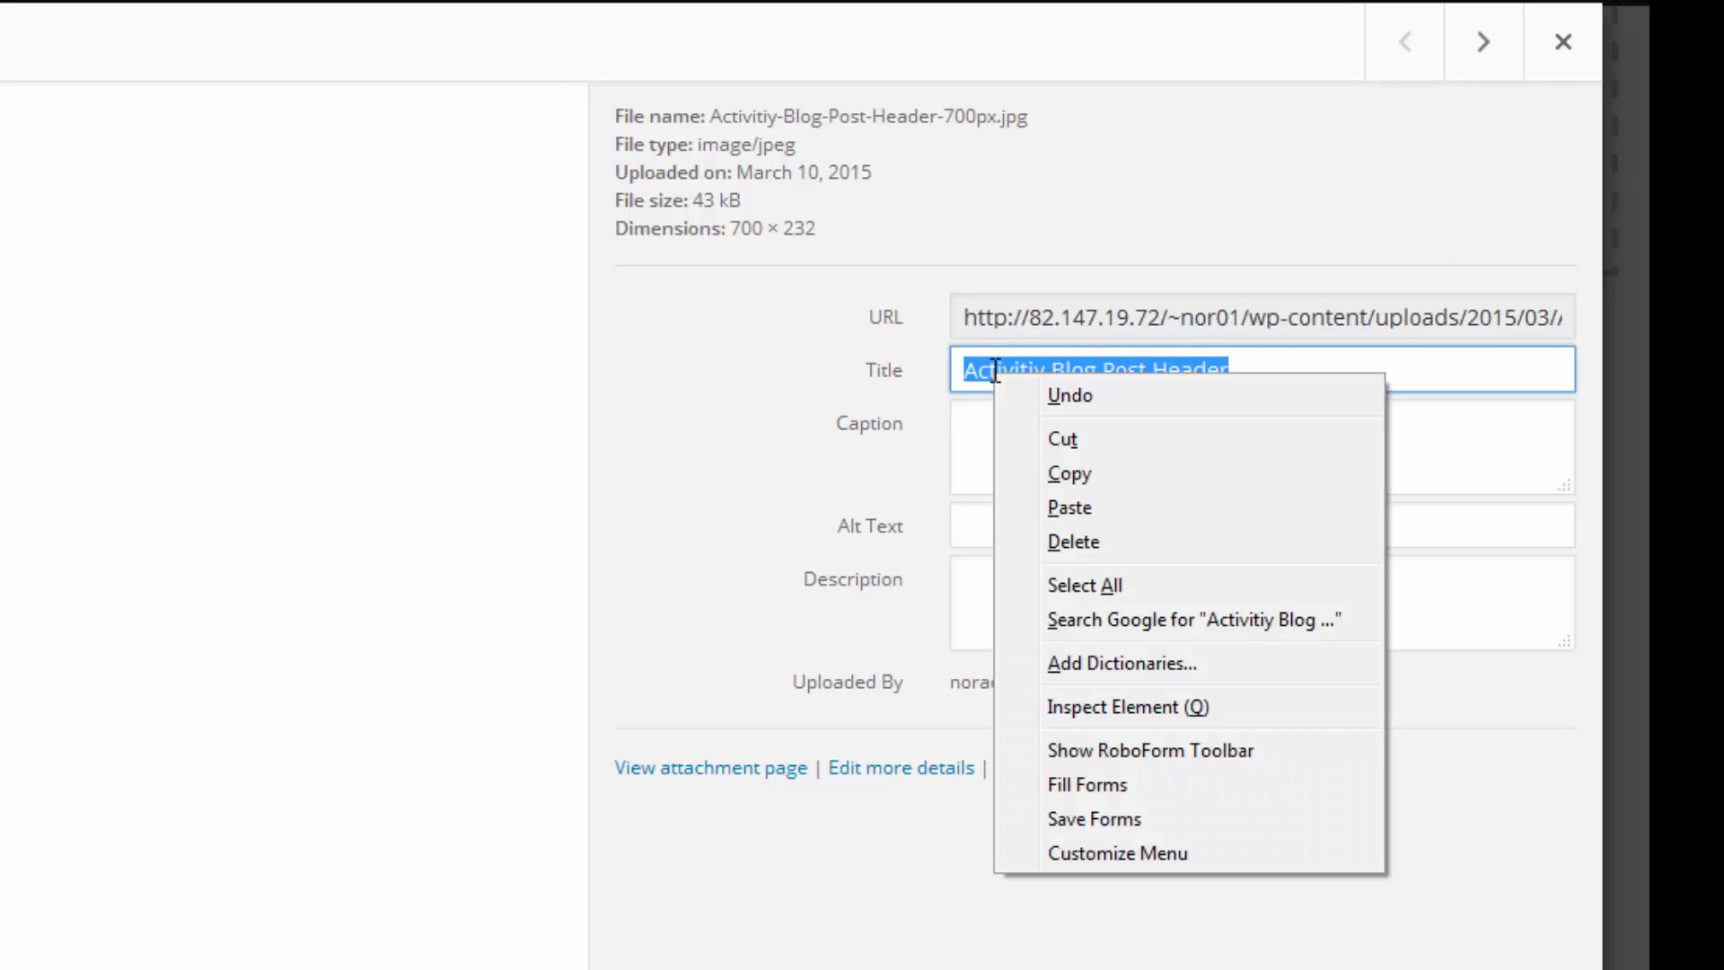
click(1054, 476)
click(990, 521)
right_click(991, 523)
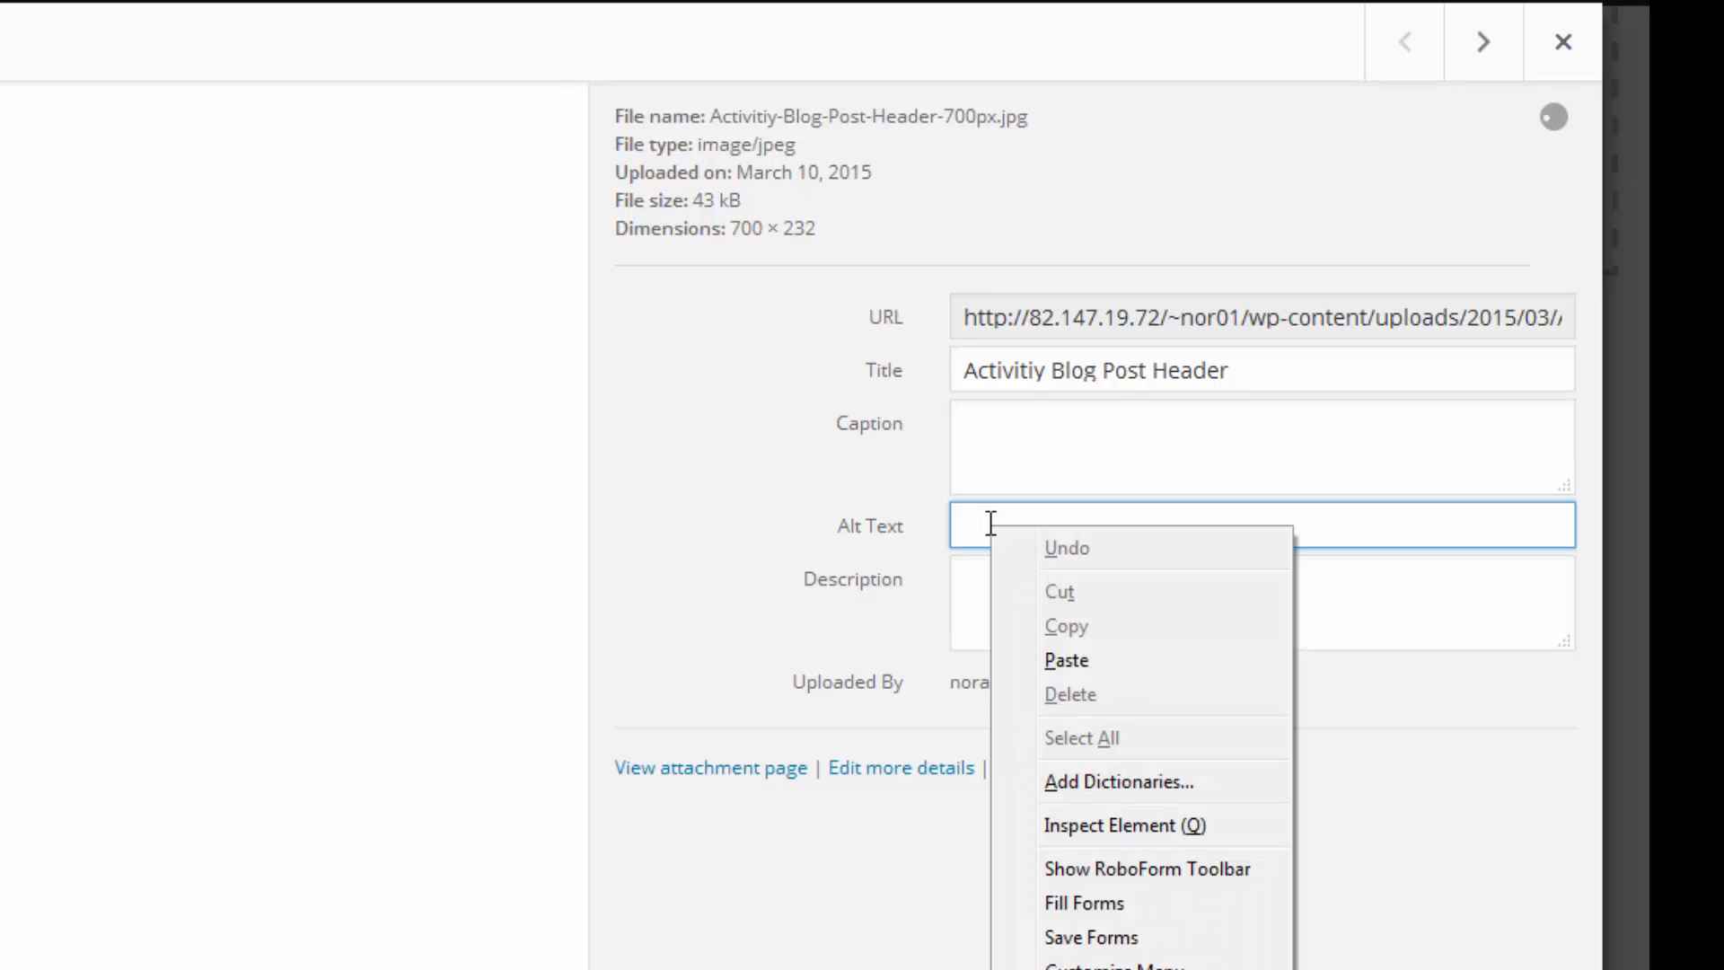
click(1045, 662)
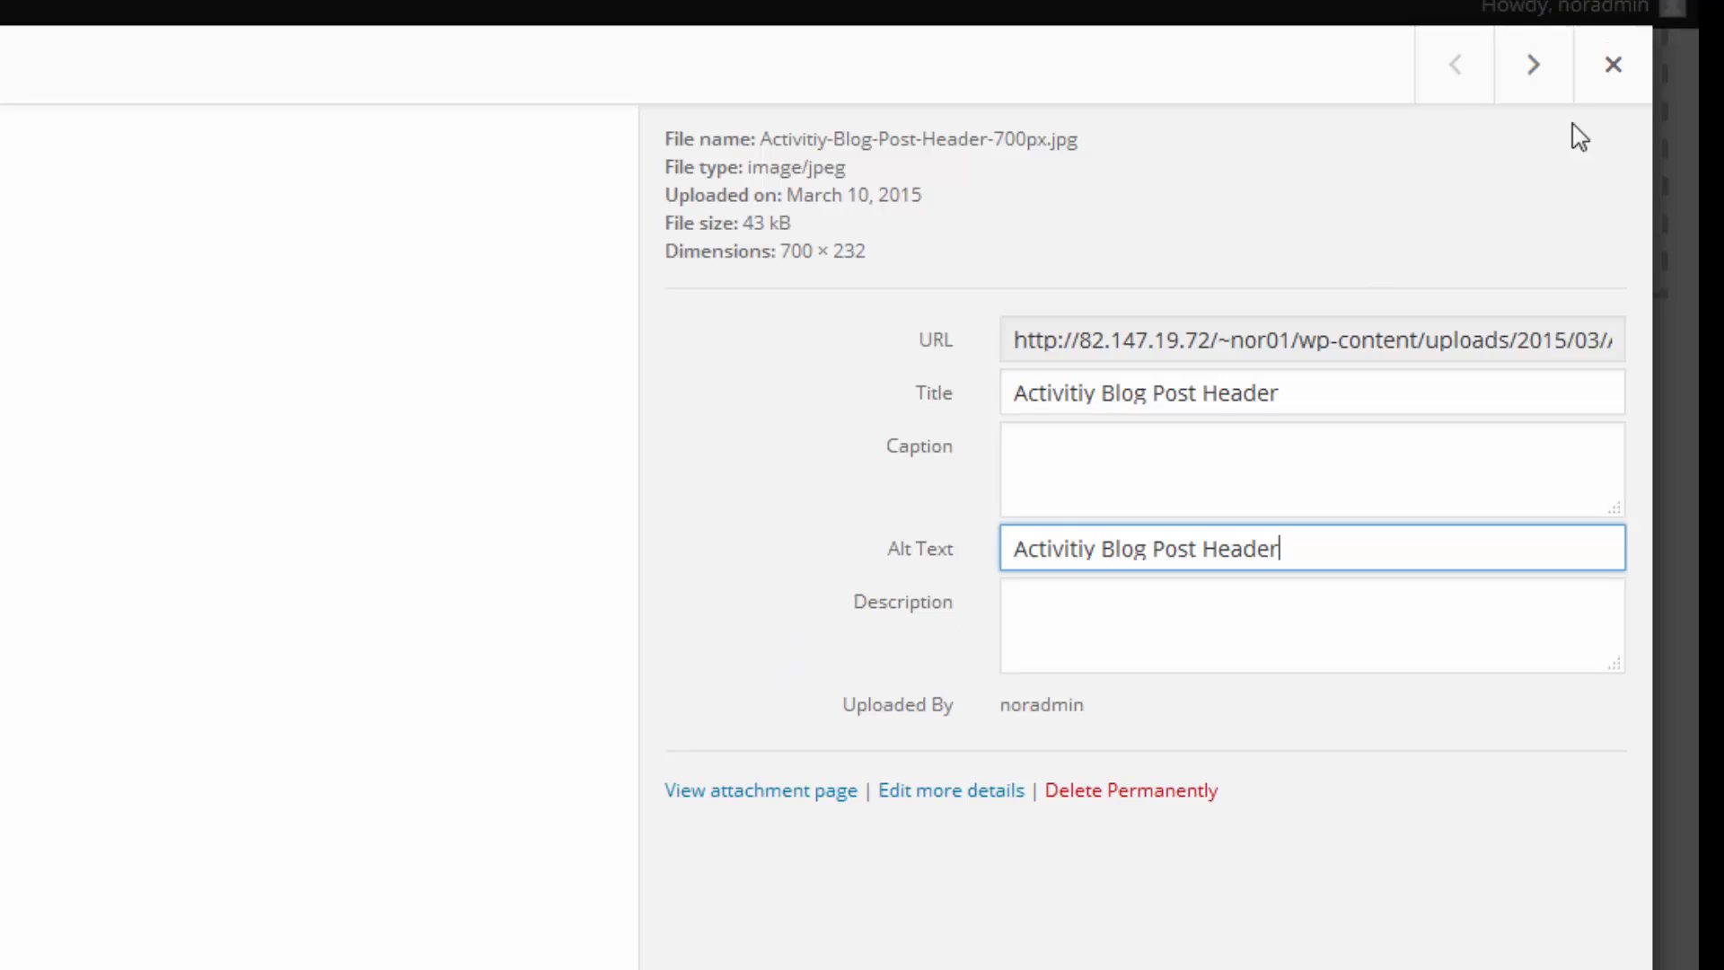
click(1632, 75)
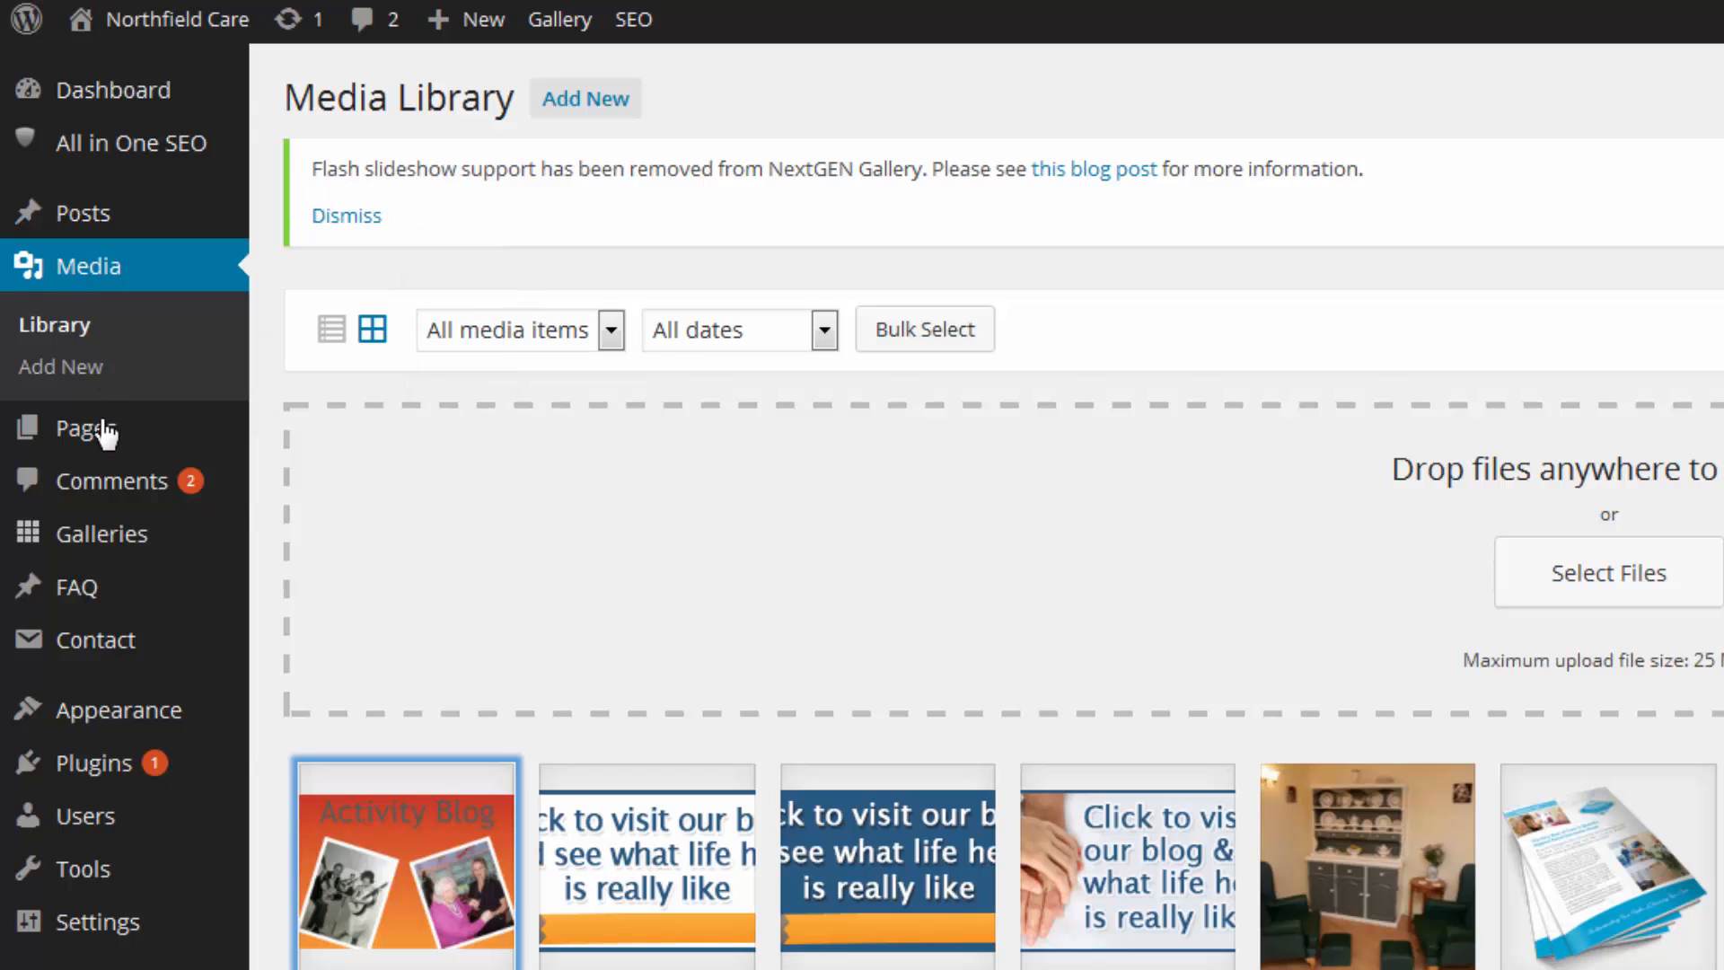
mouse_move(90, 441)
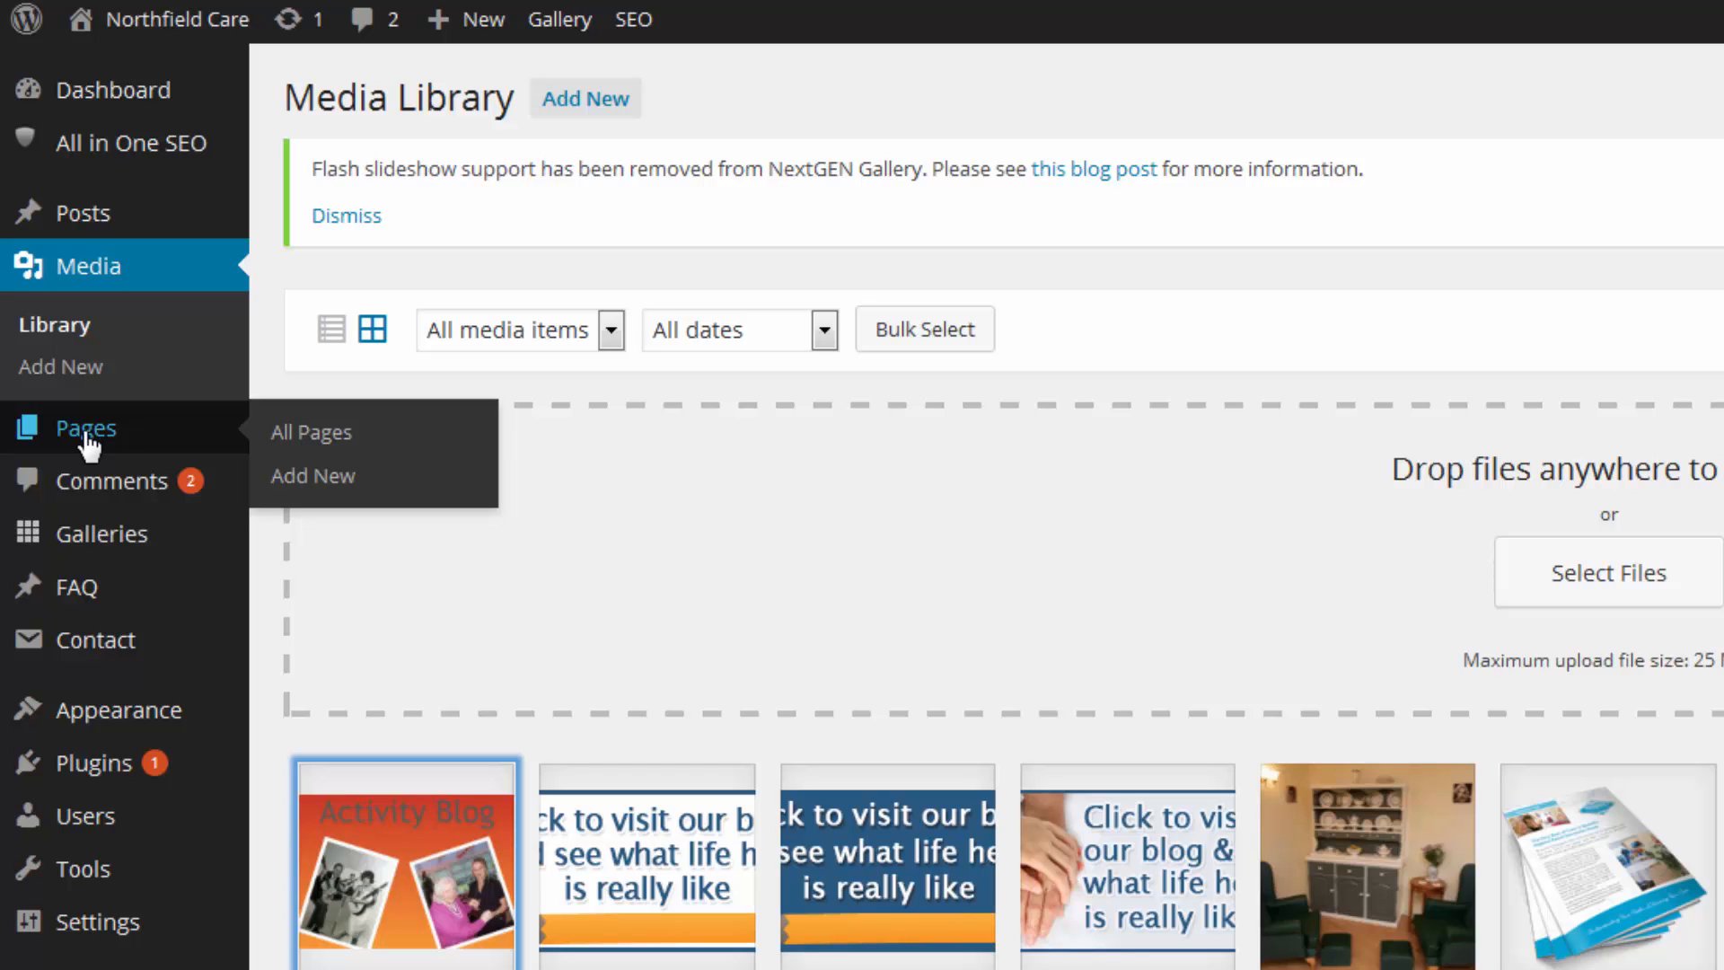
mouse_move(106, 219)
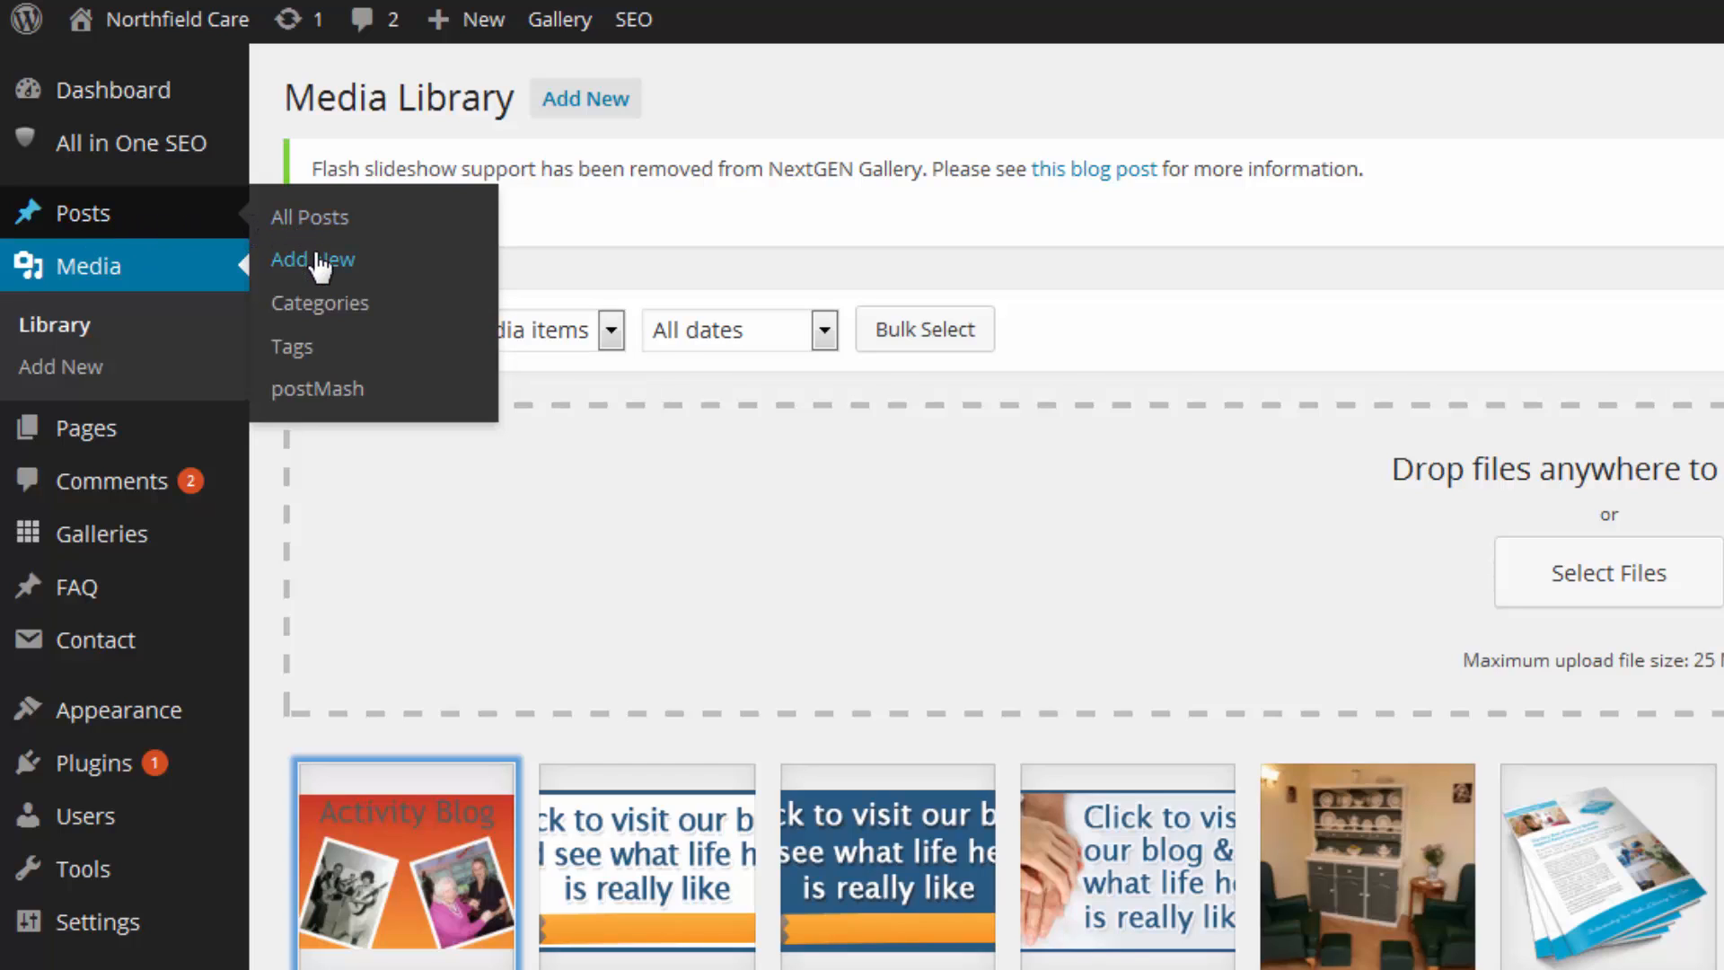
Create a new post via Posts > Add New and enter the title 'Activity Blog Update'.
click(323, 267)
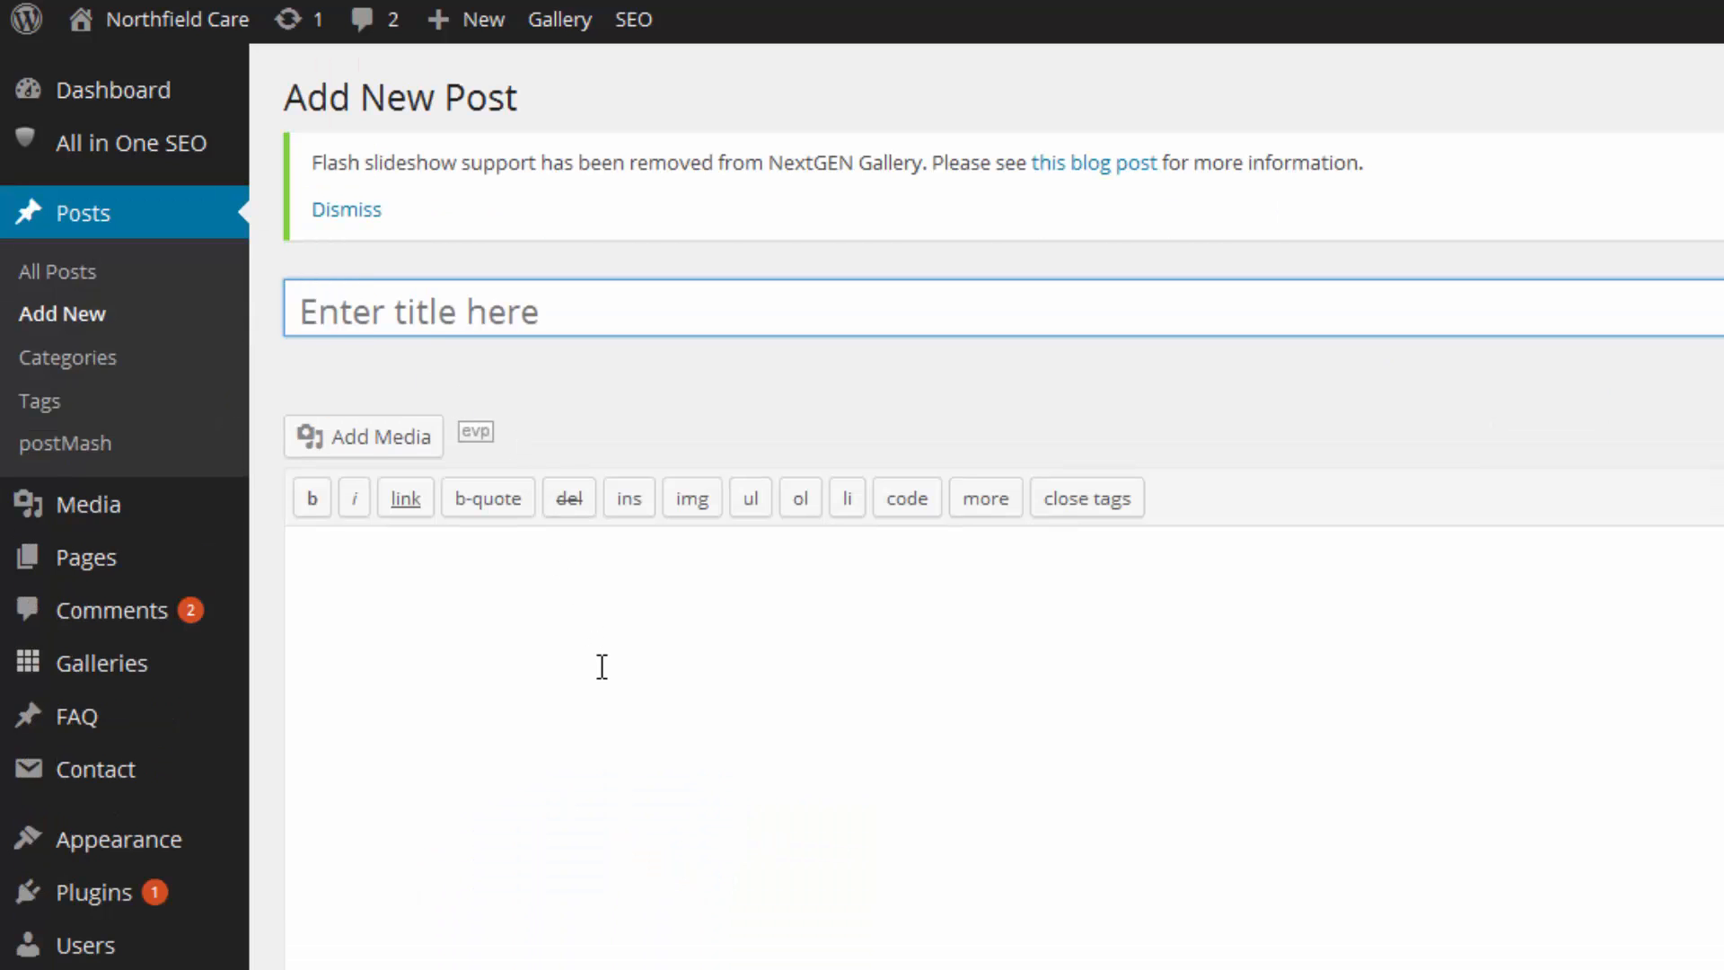
click(360, 312)
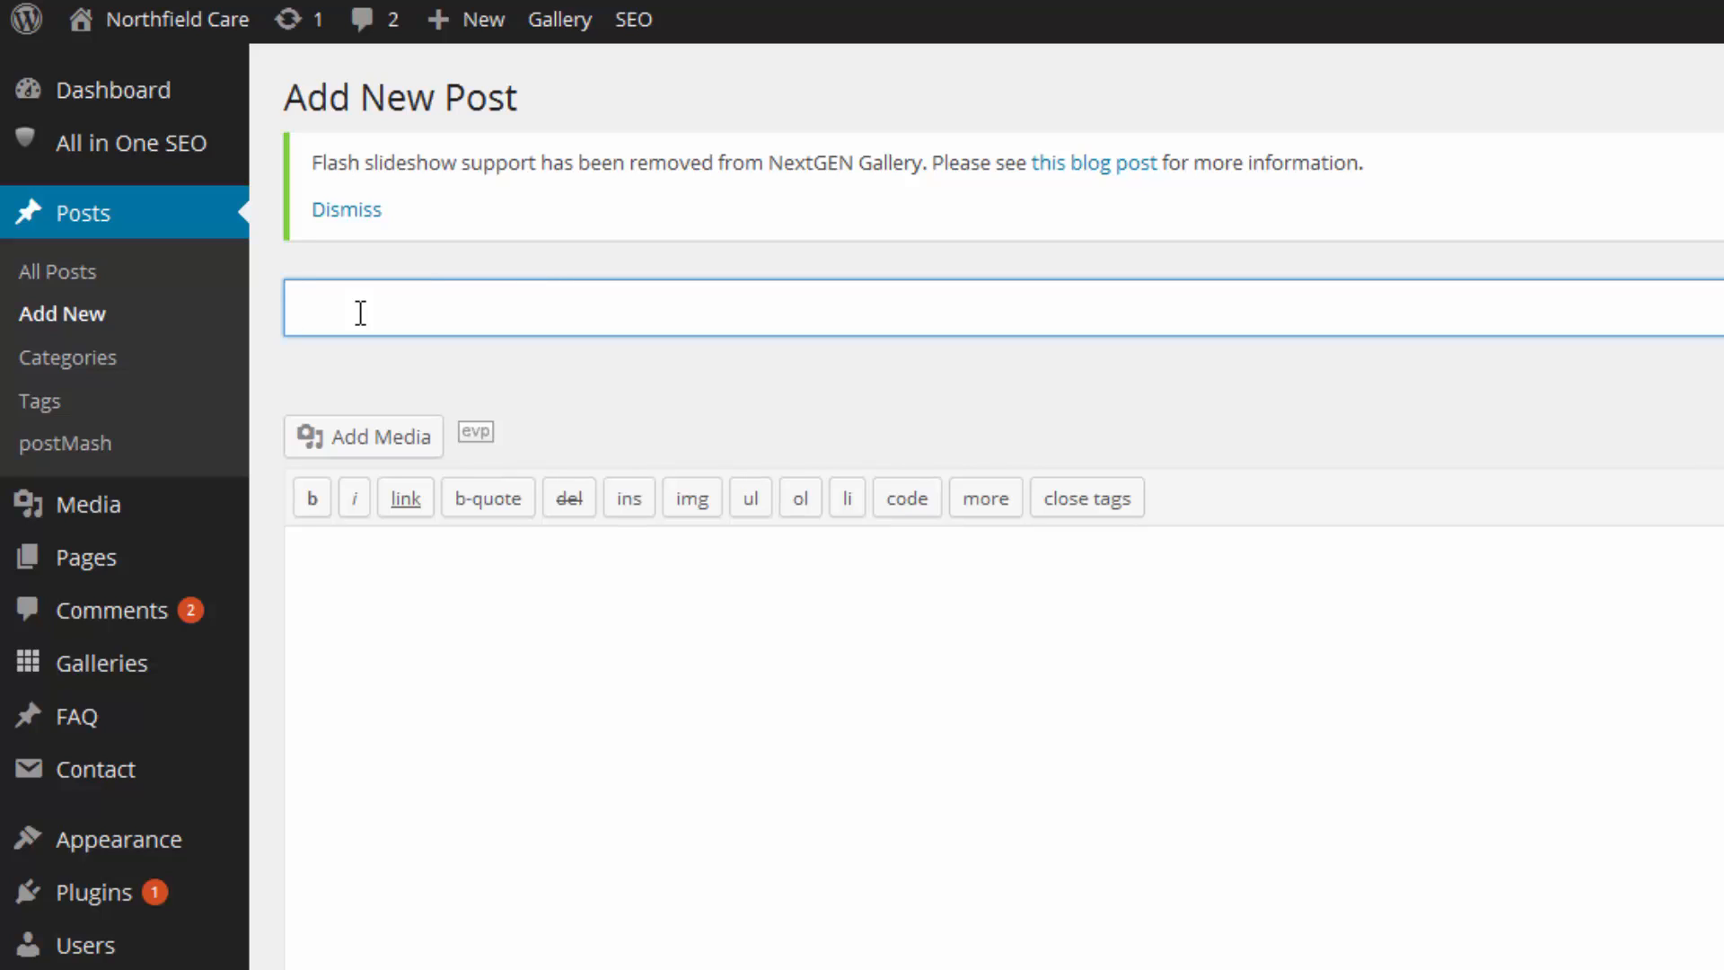
text(Activity Blog)
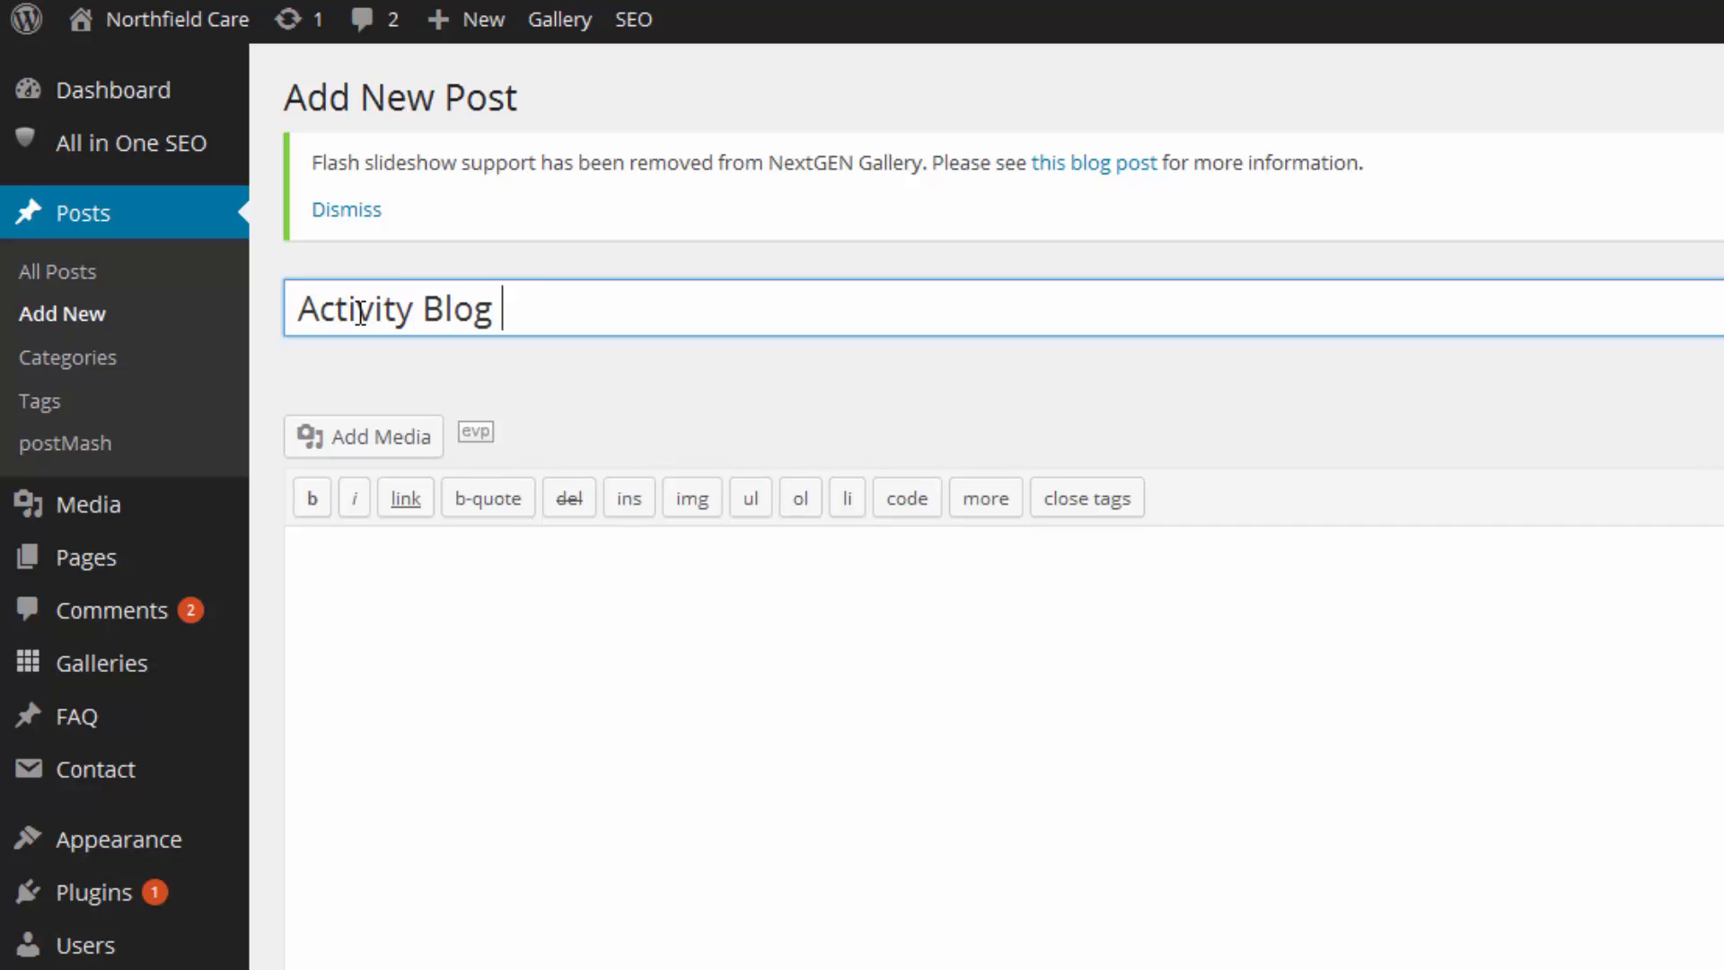
key(Tab)
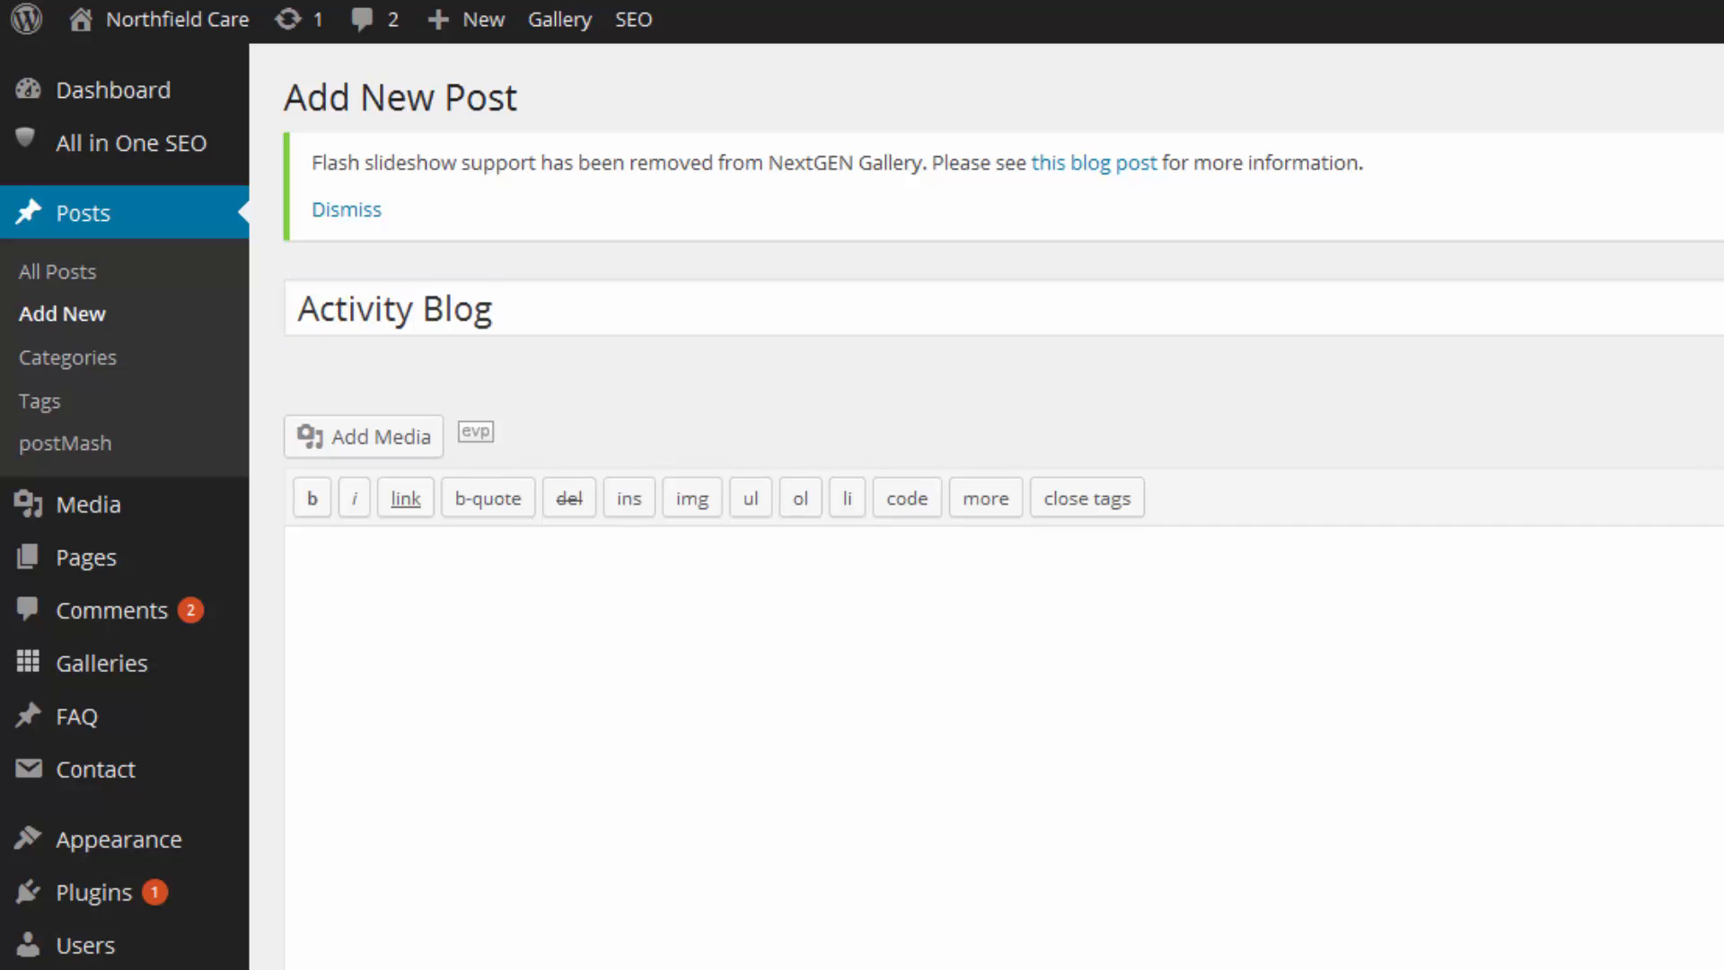
click(626, 307)
text(Update)
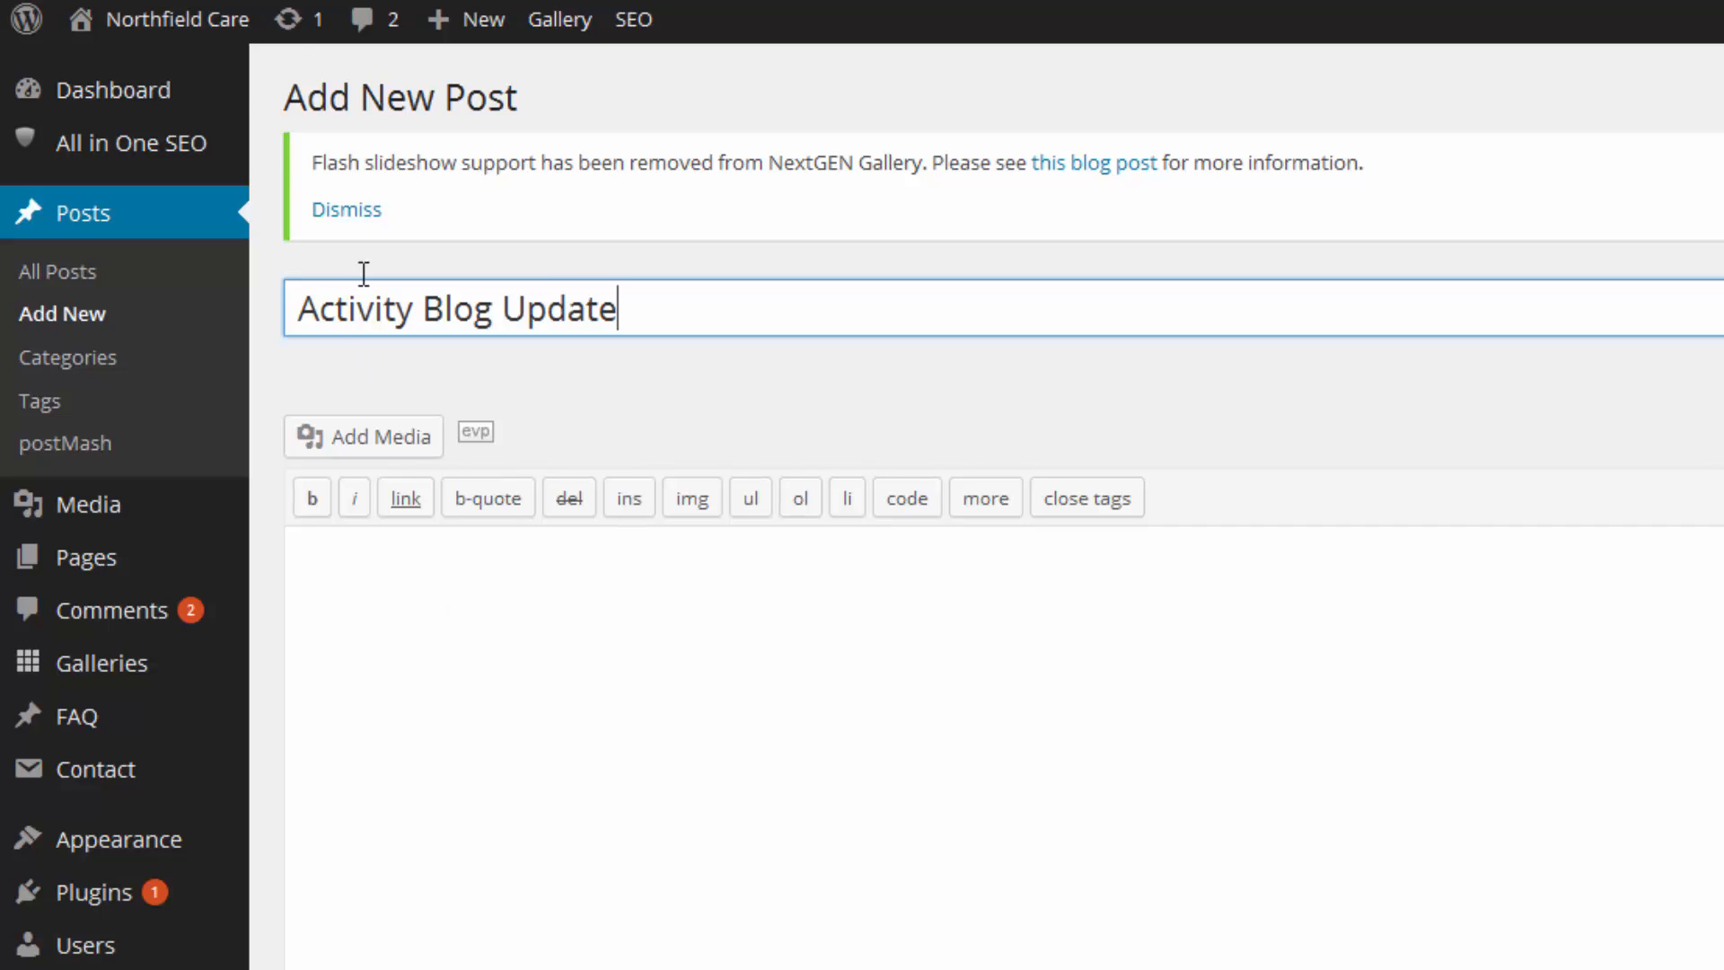
mouse_move(144, 25)
Open the live Northfield Care site in a new tab and view its News/Blog page.
mouse_move(135, 27)
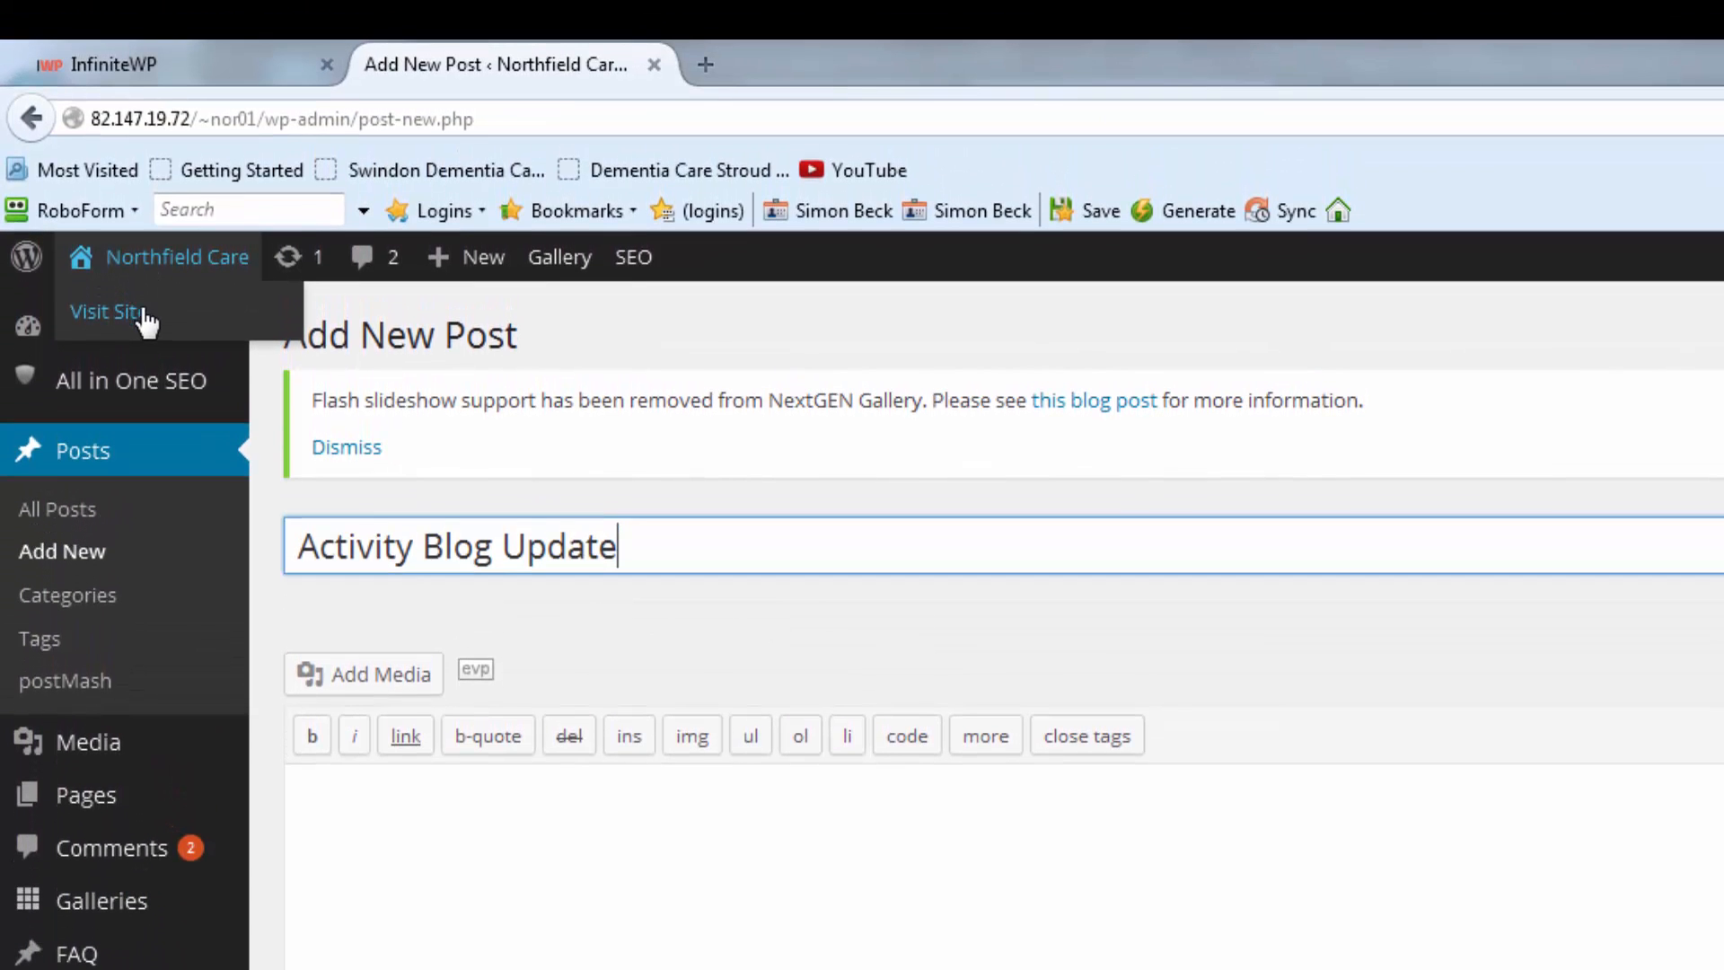
right_click(142, 229)
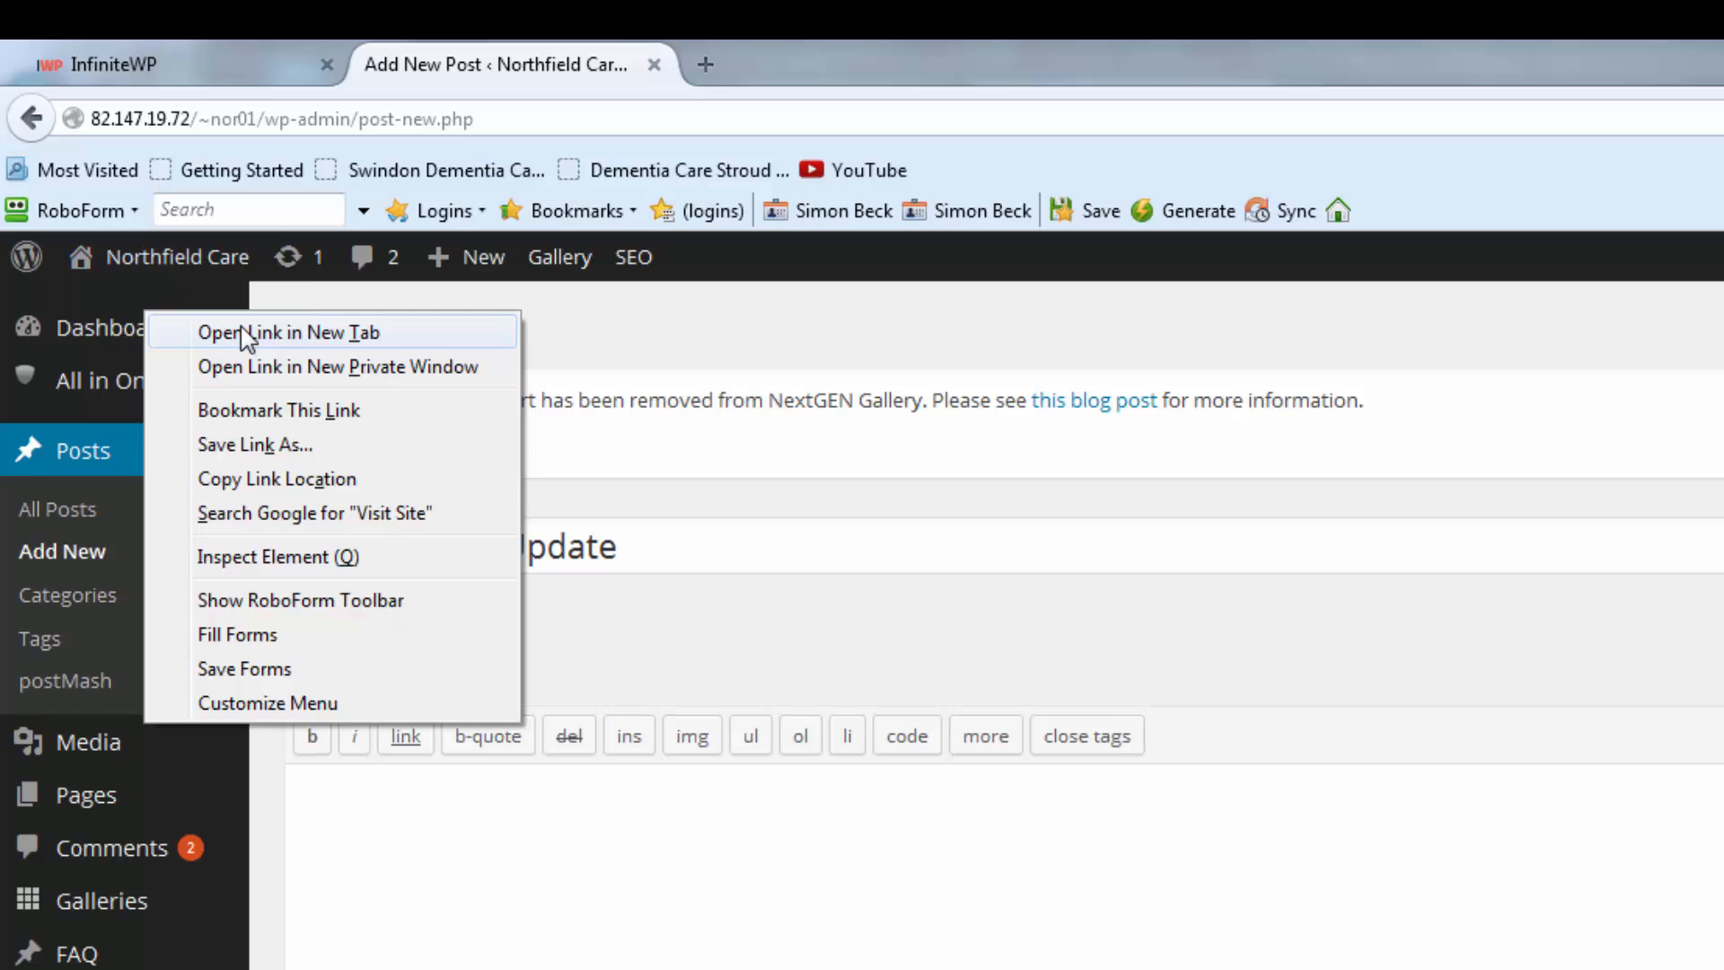
click(205, 332)
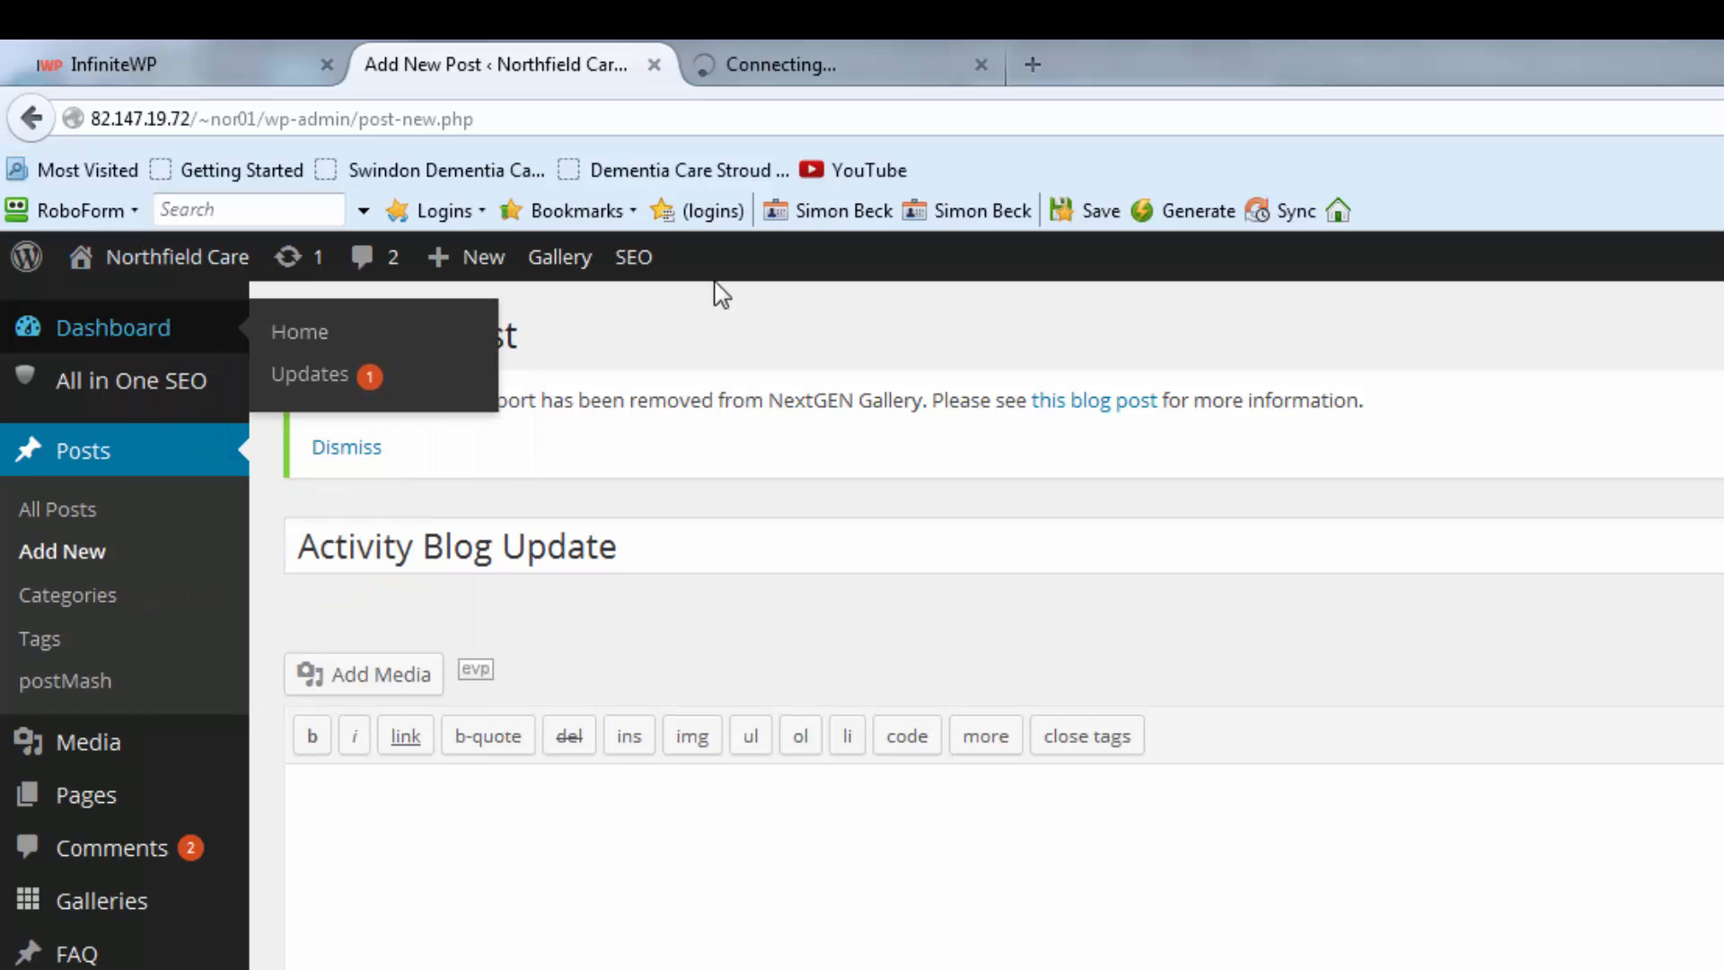
click(896, 76)
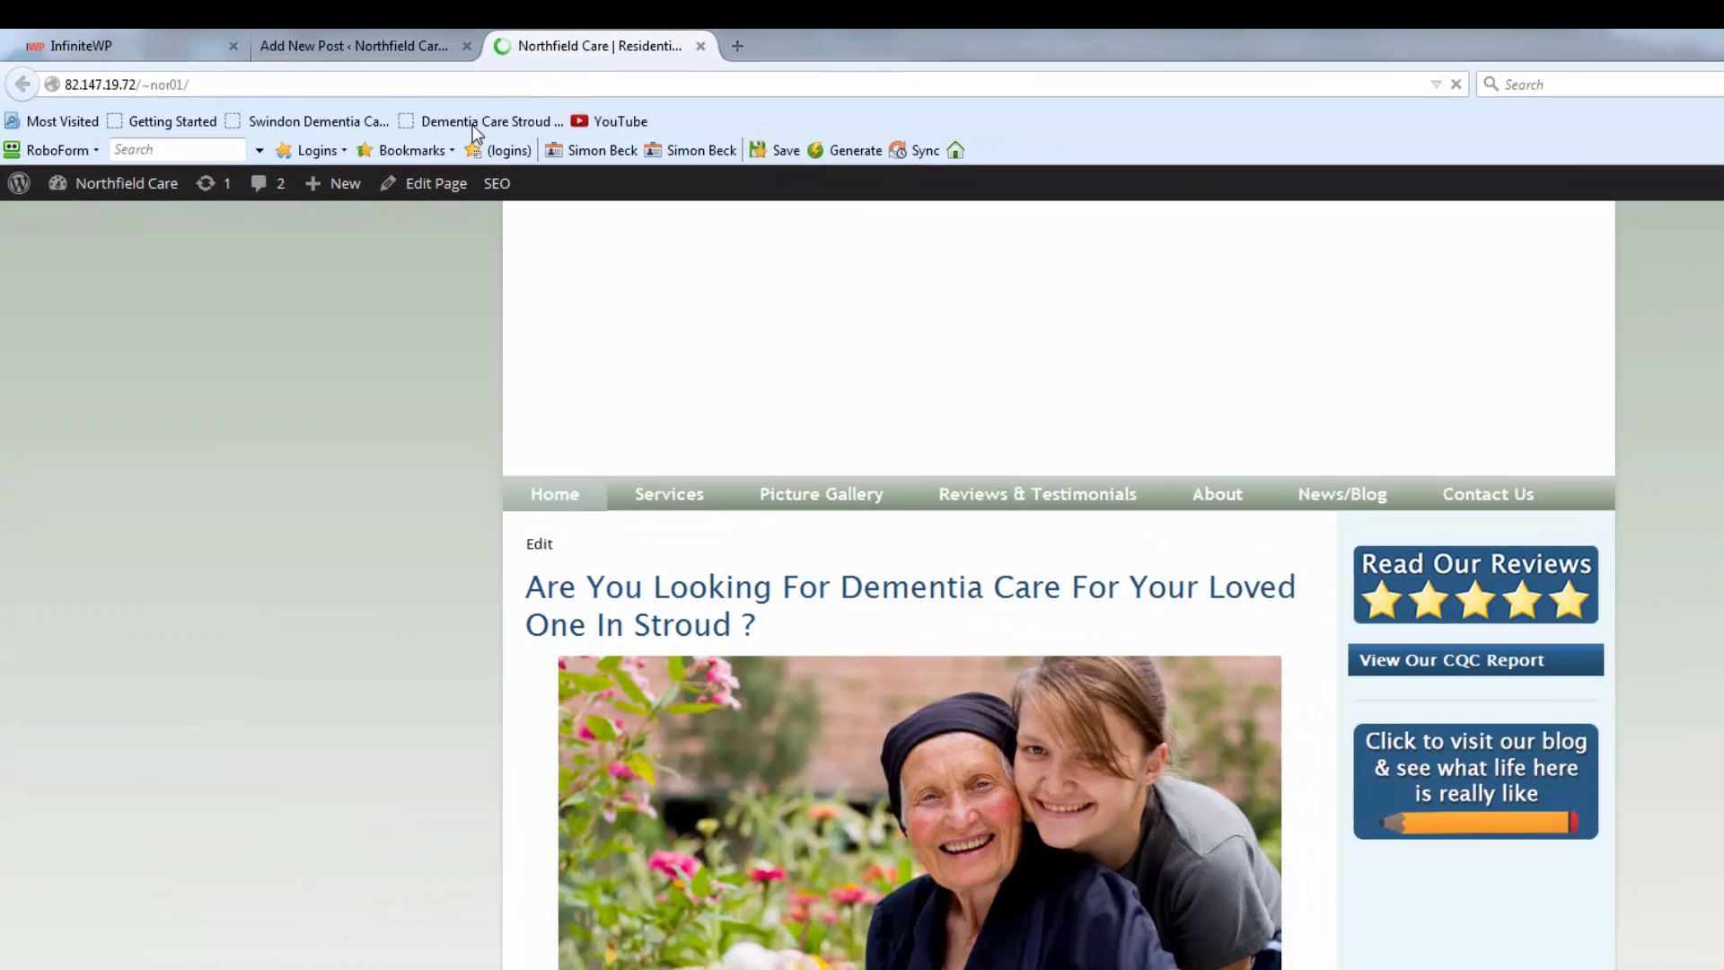
click(1343, 513)
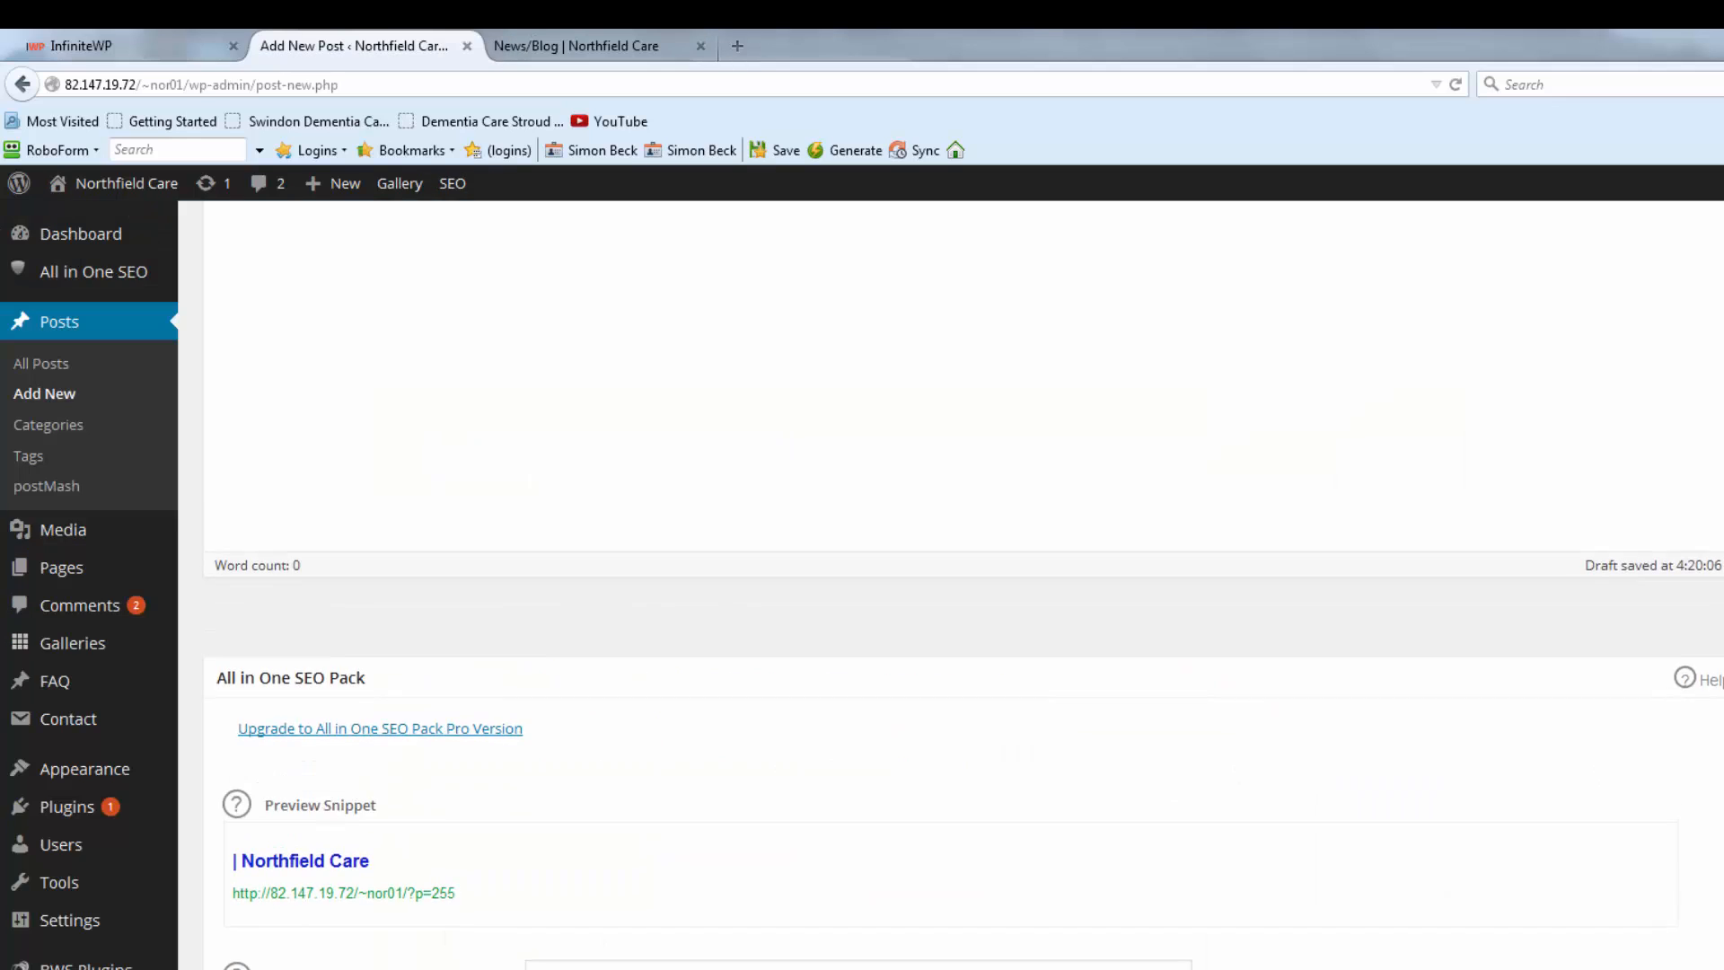
scroll(962, 574, up, 3)
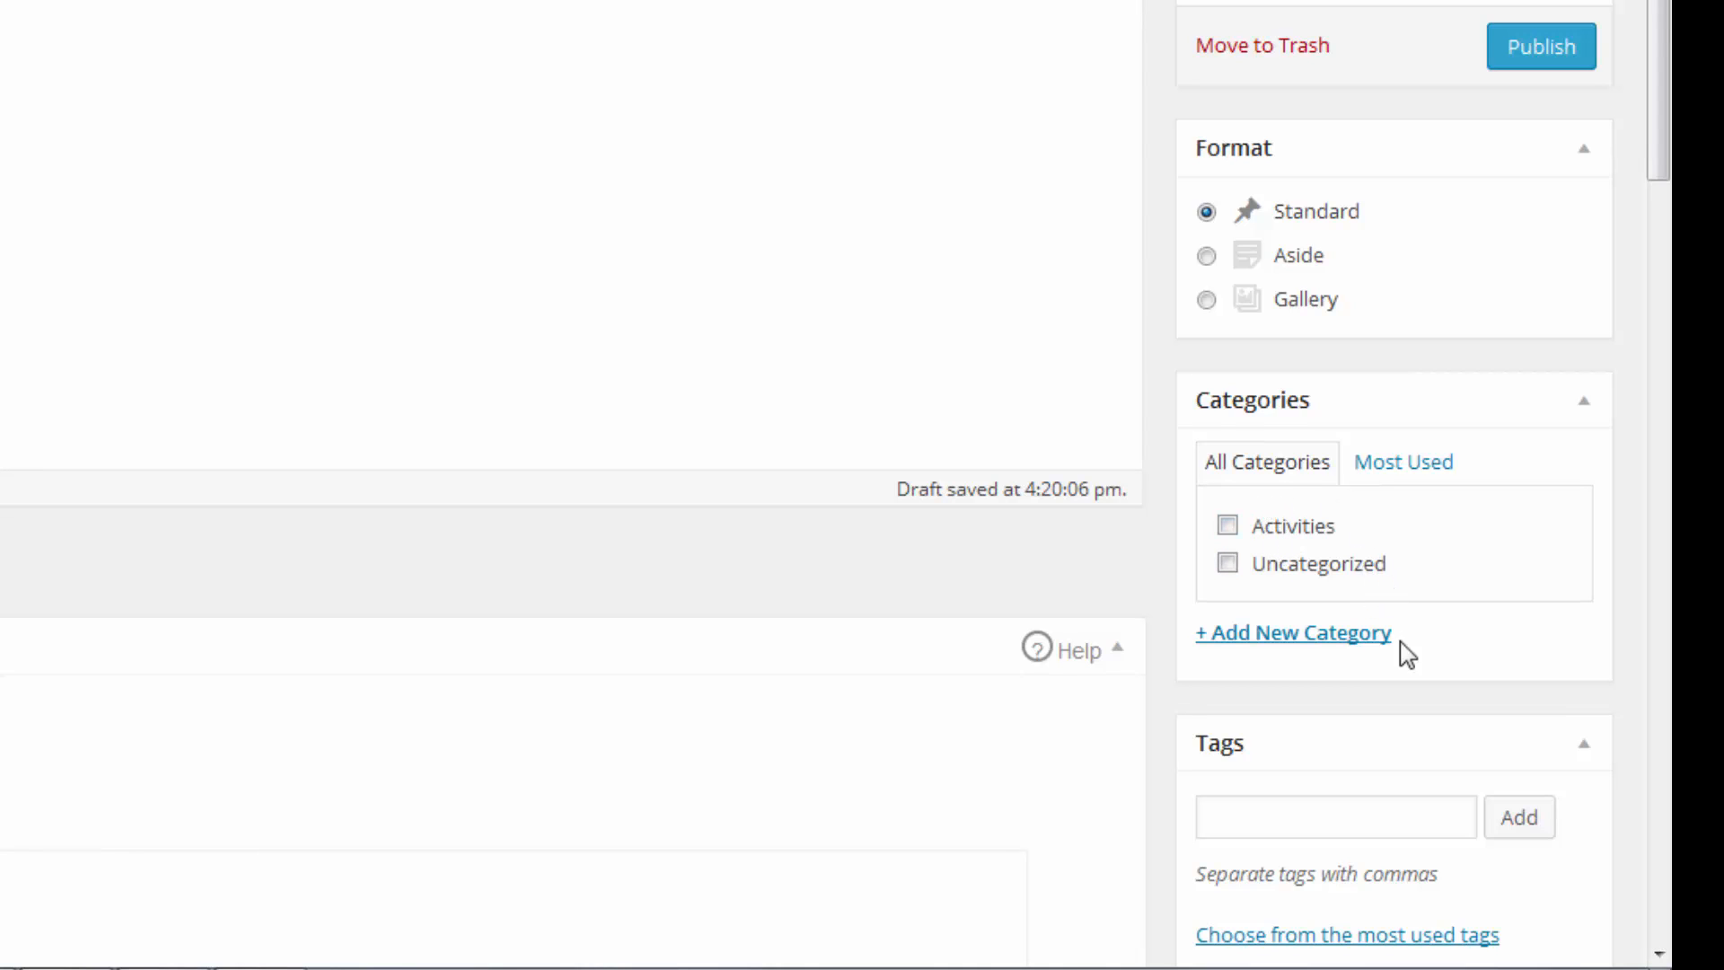
Tick the Activities category, leaving the Parent Category list unchanged and adding no new category.
click(1312, 653)
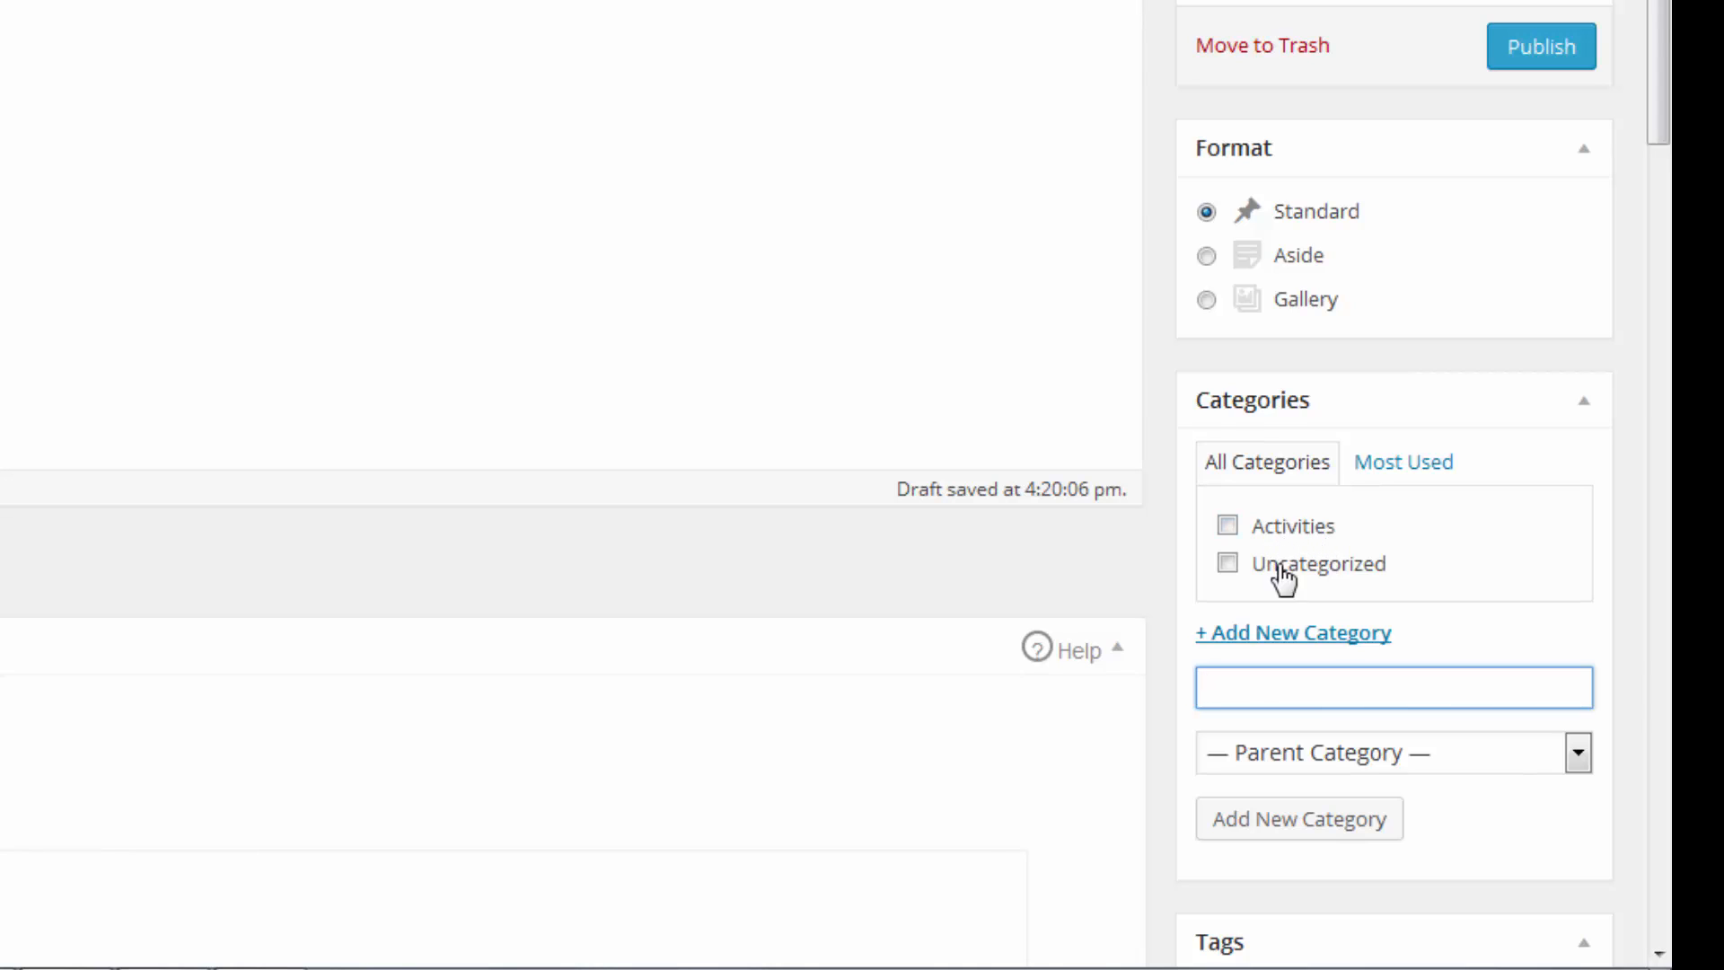
click(1577, 753)
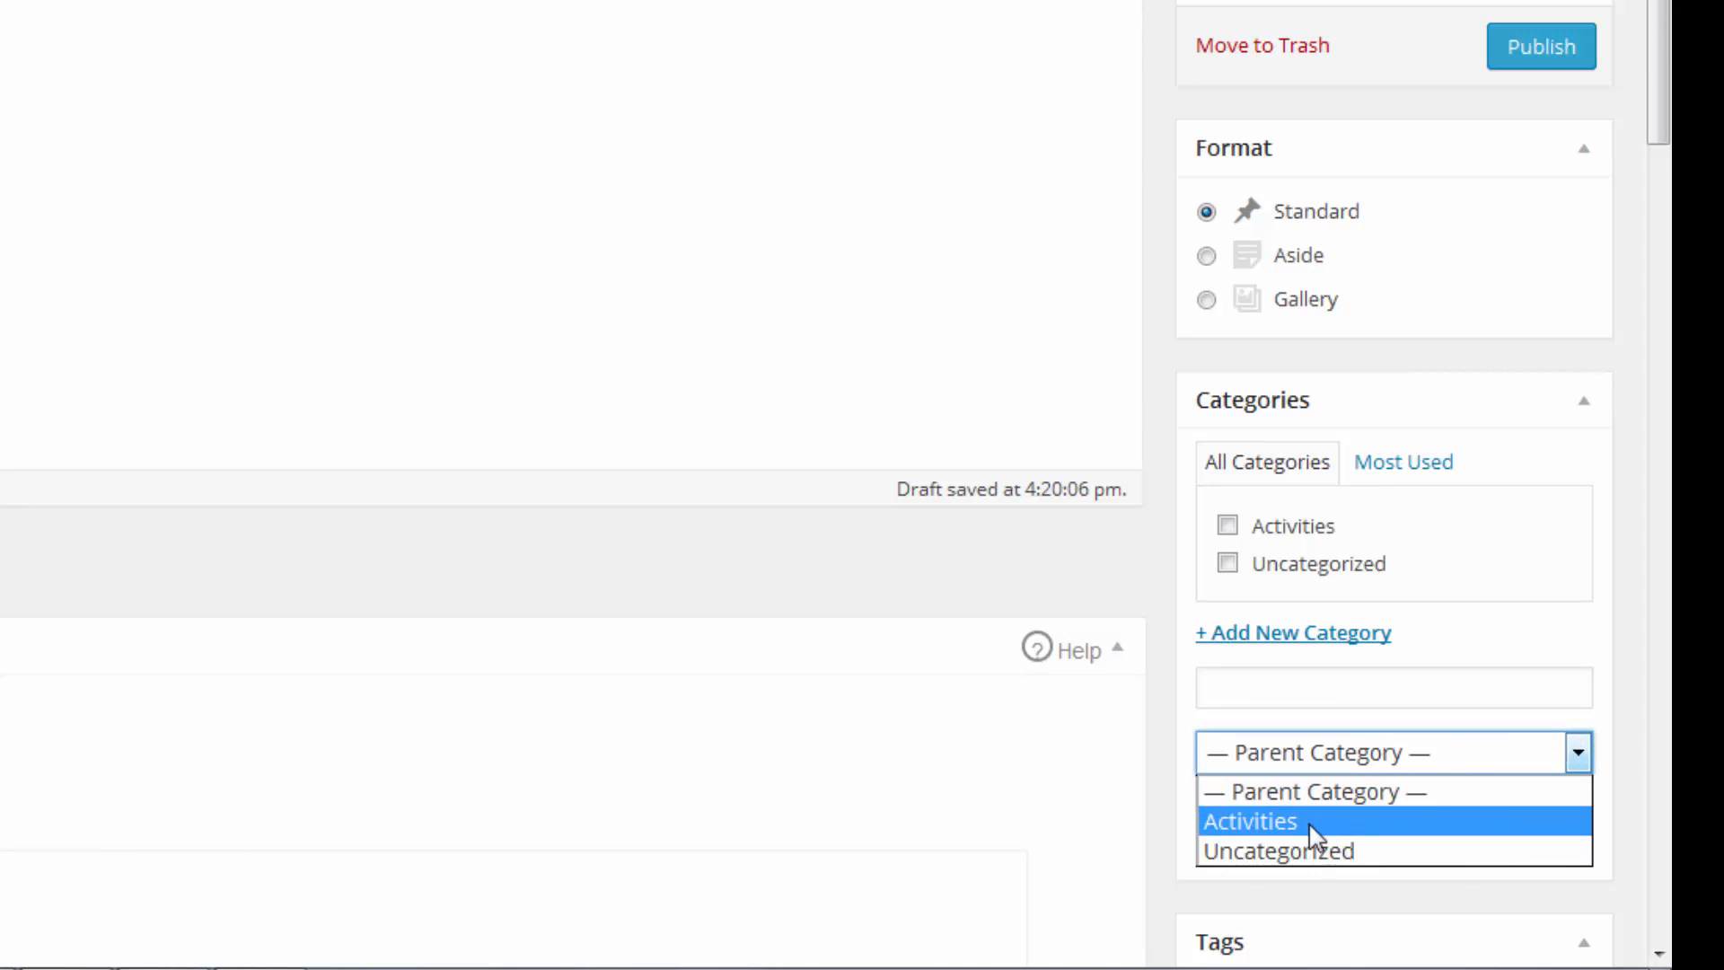
click(1577, 753)
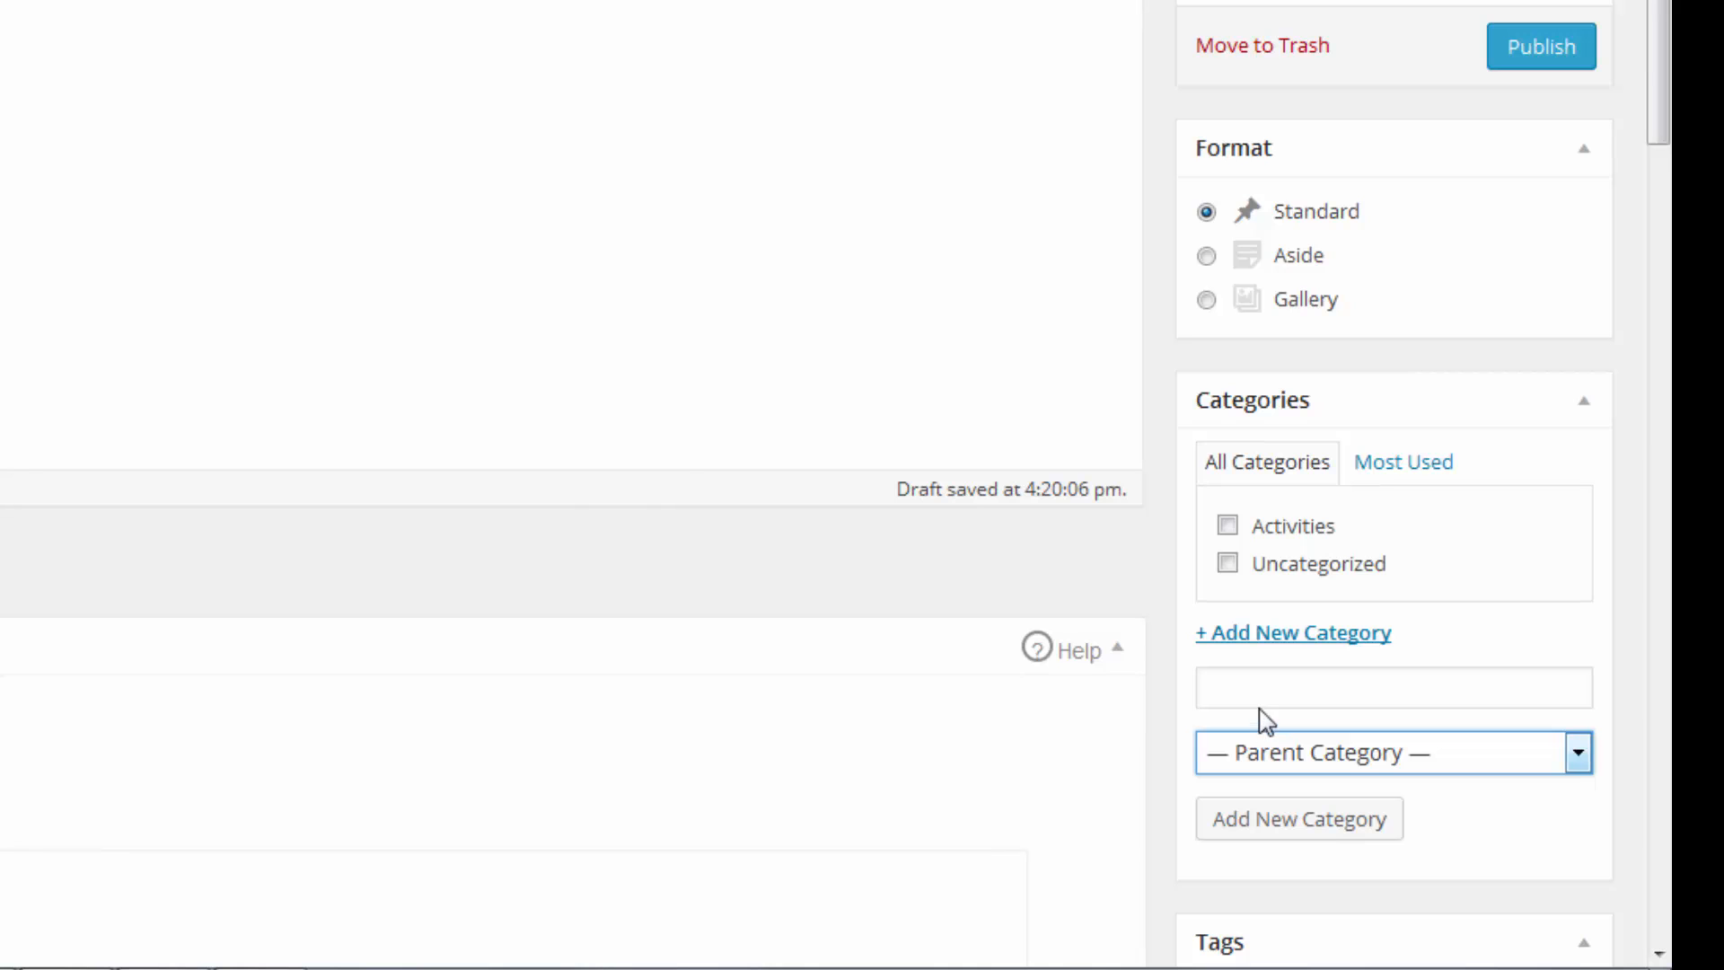
click(1234, 532)
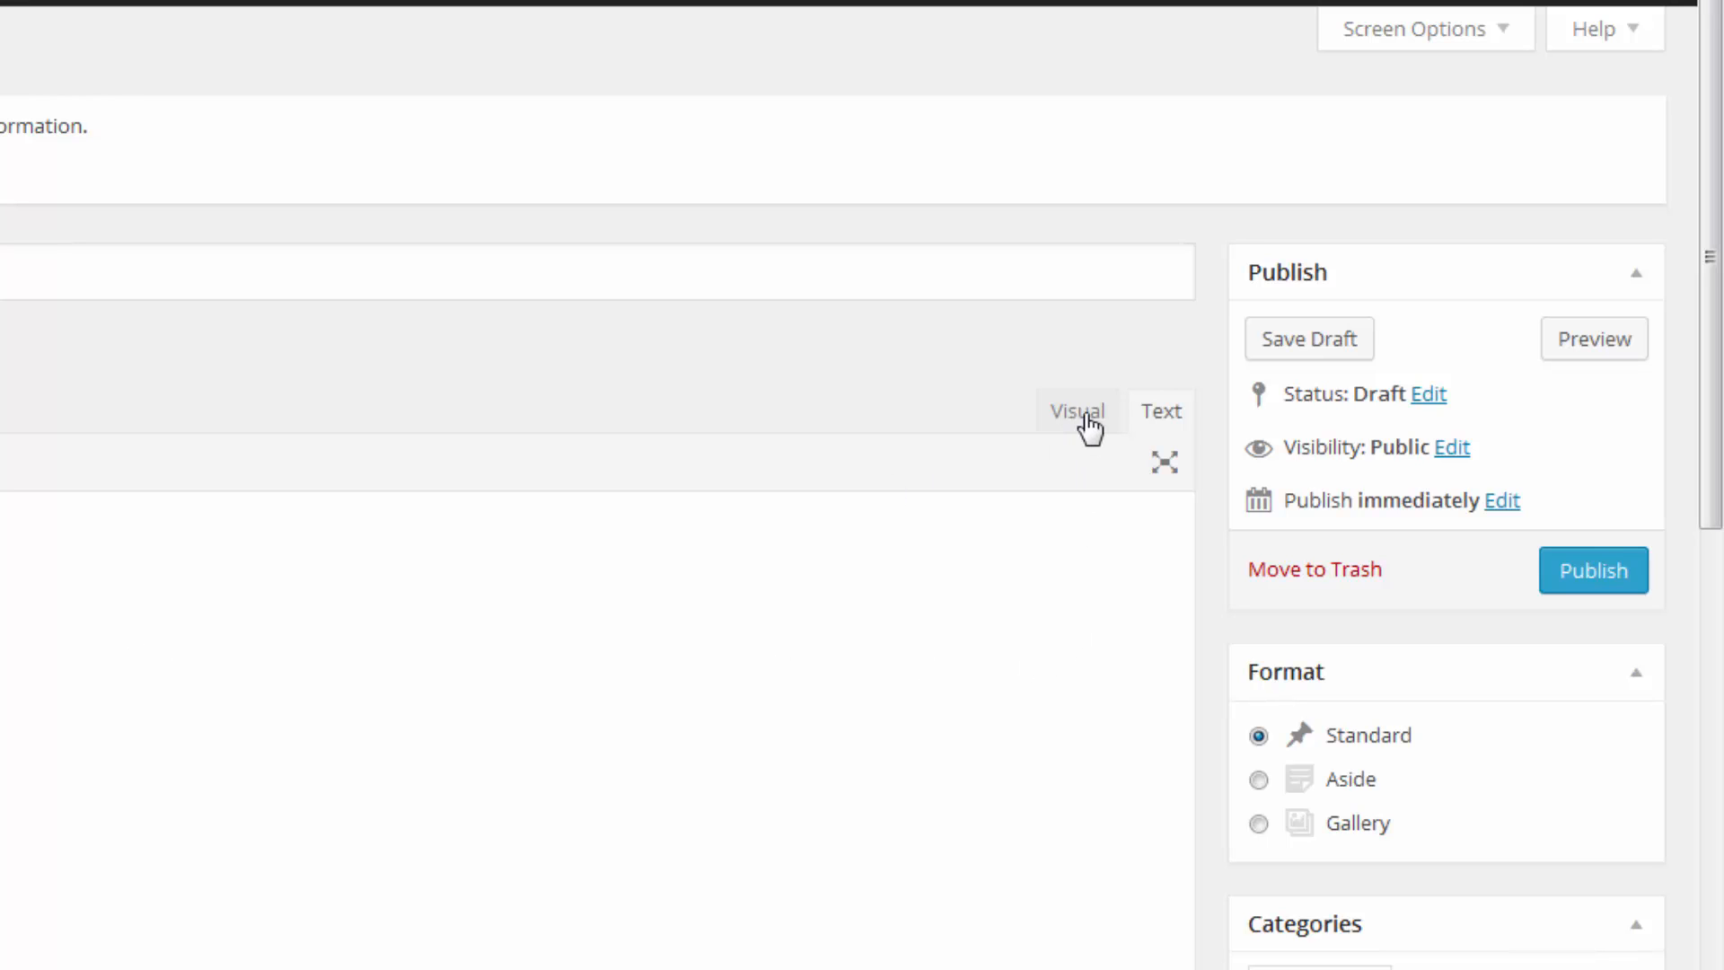
Toggle the editor between Visual and Text, ending in Visual mode.
click(1082, 419)
click(1165, 420)
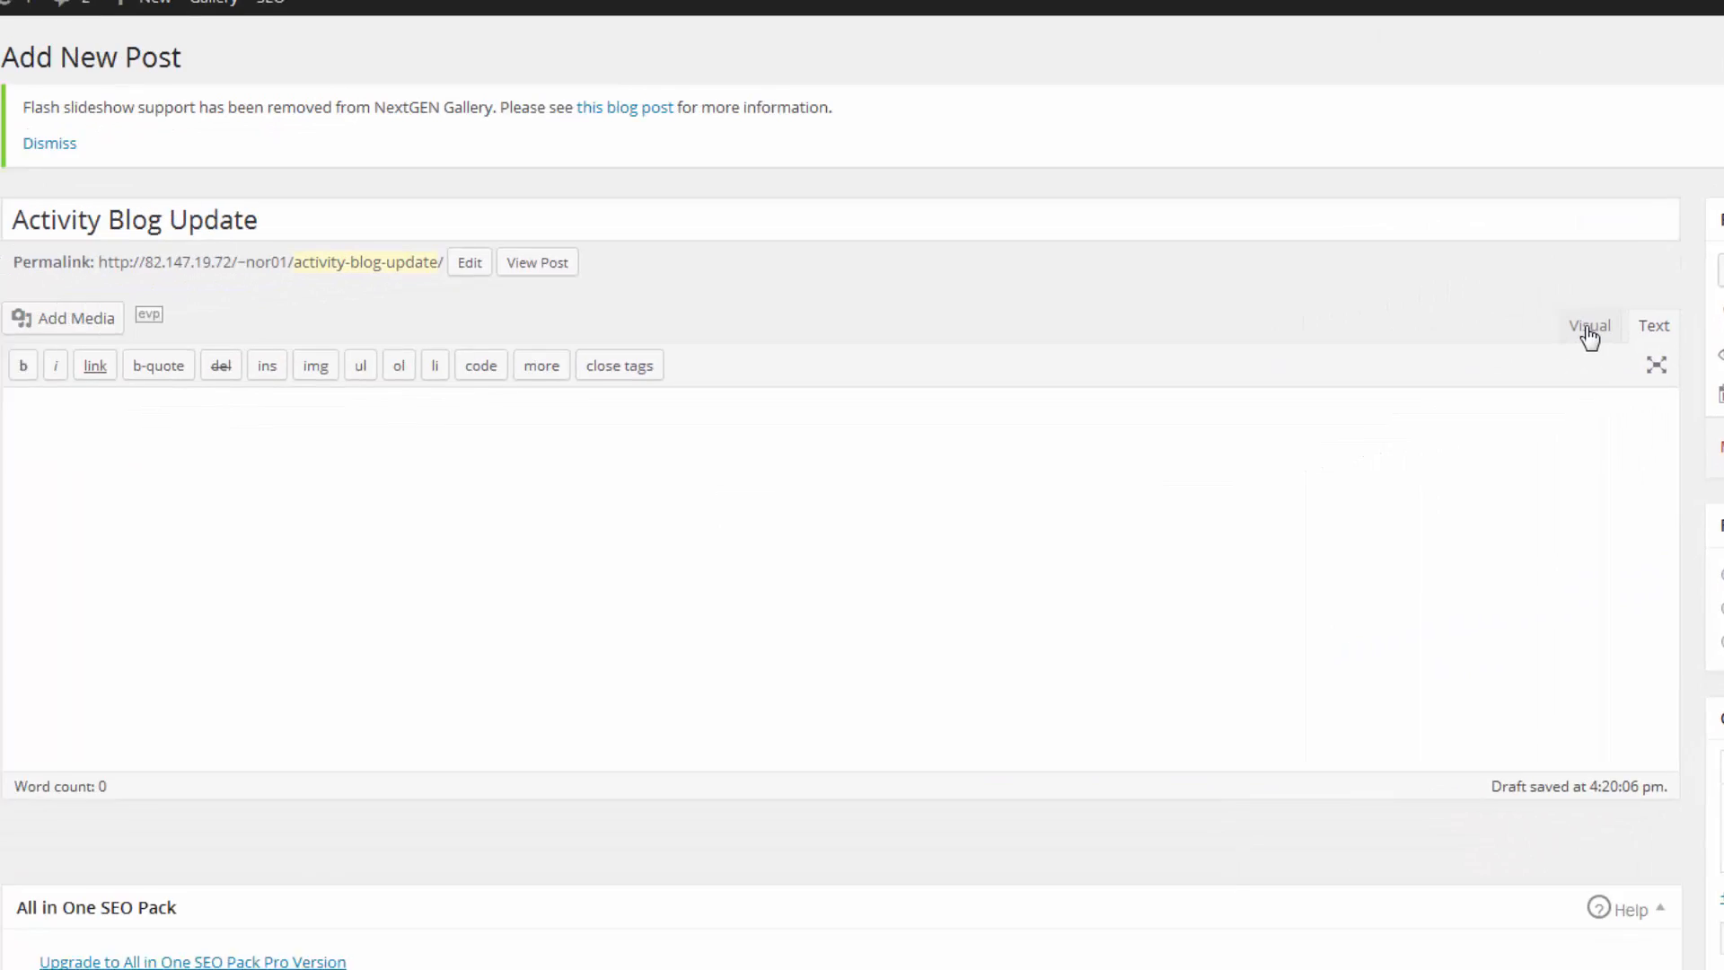
click(1589, 331)
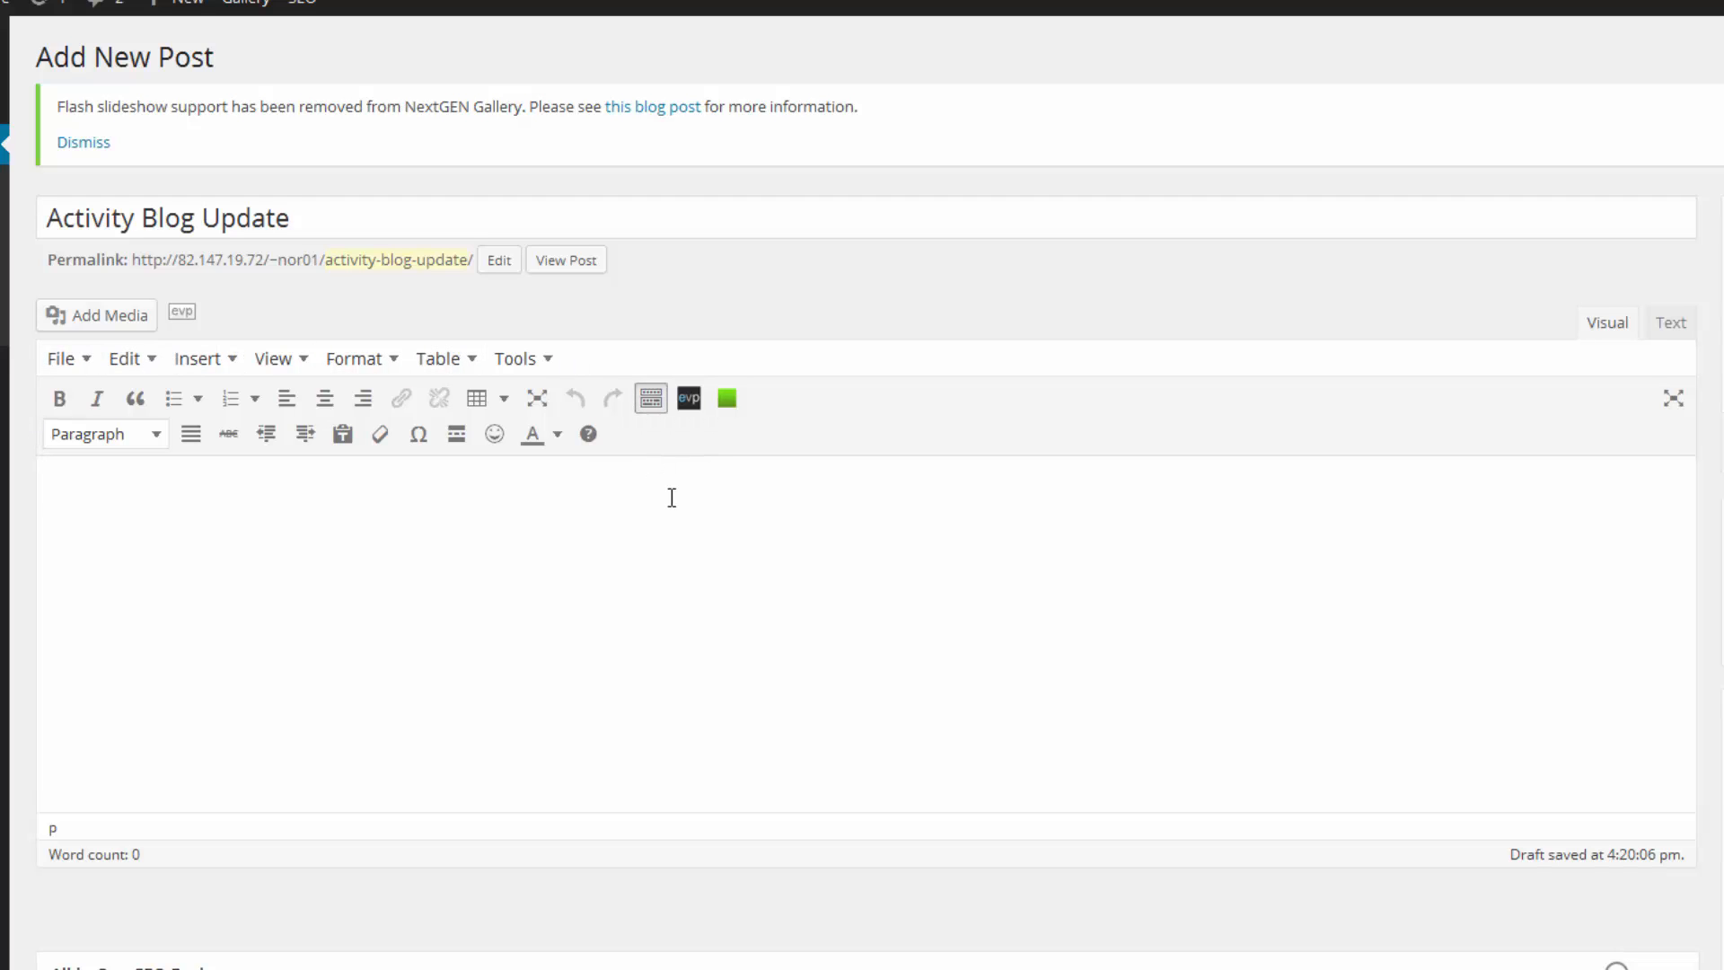
Browse the Format > Formats > Headings menu and the Tools menu without changing anything.
click(392, 363)
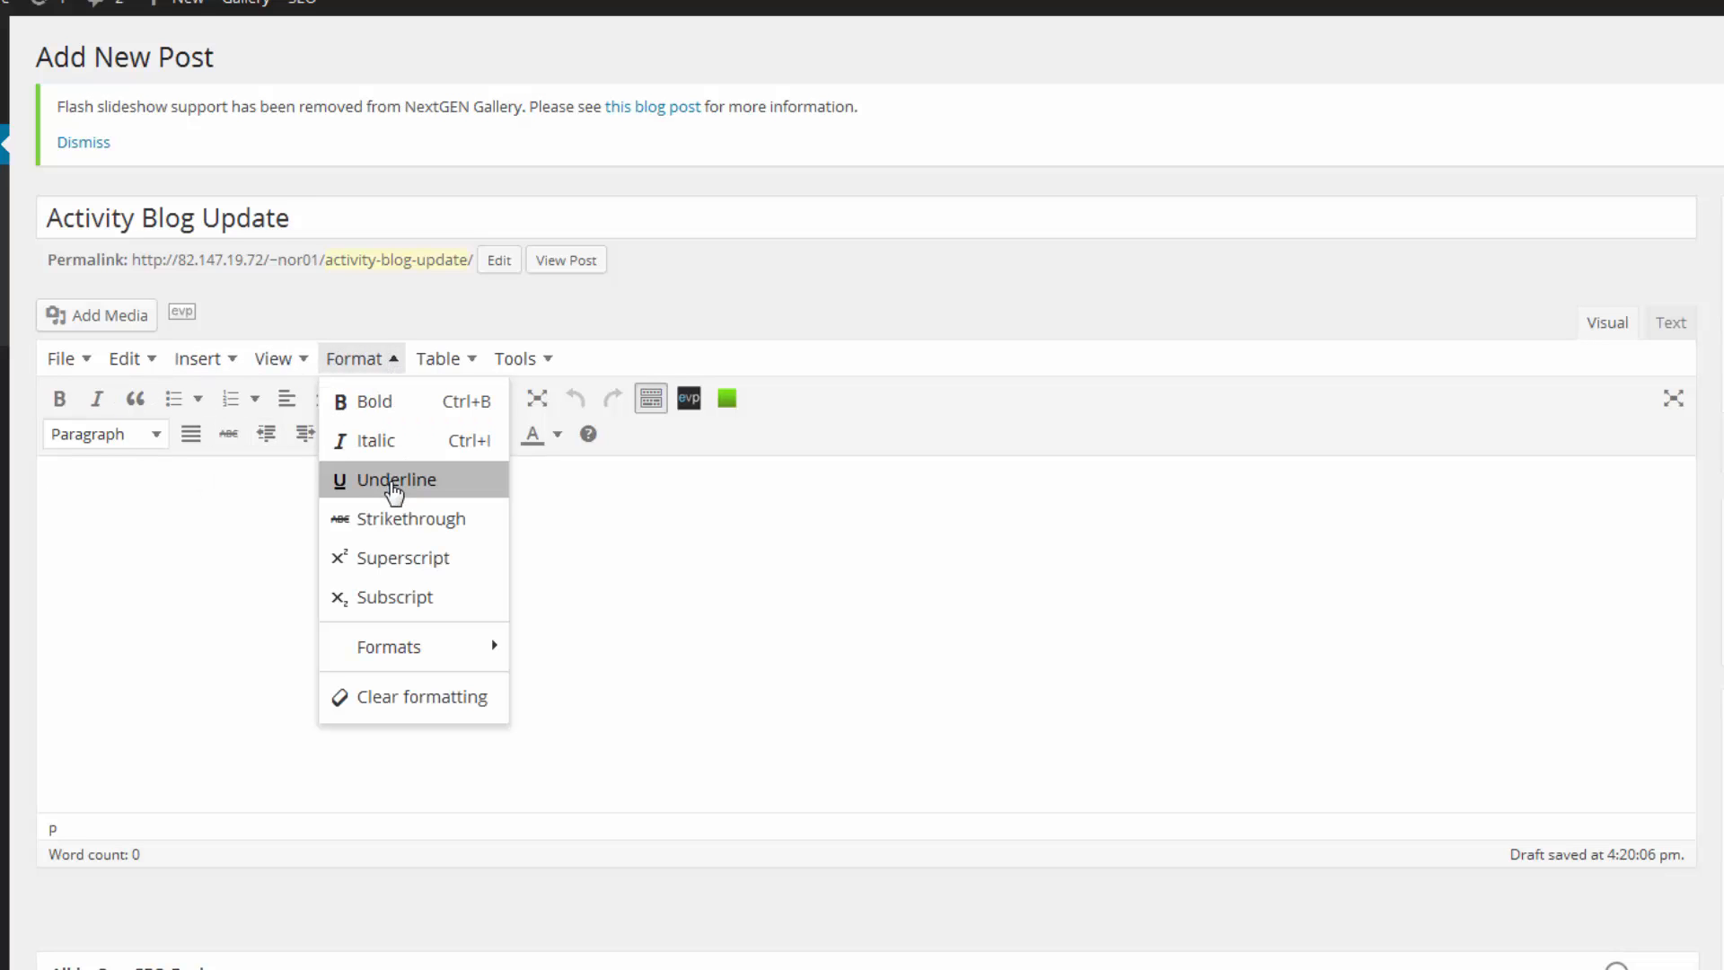
mouse_move(398, 662)
mouse_move(566, 656)
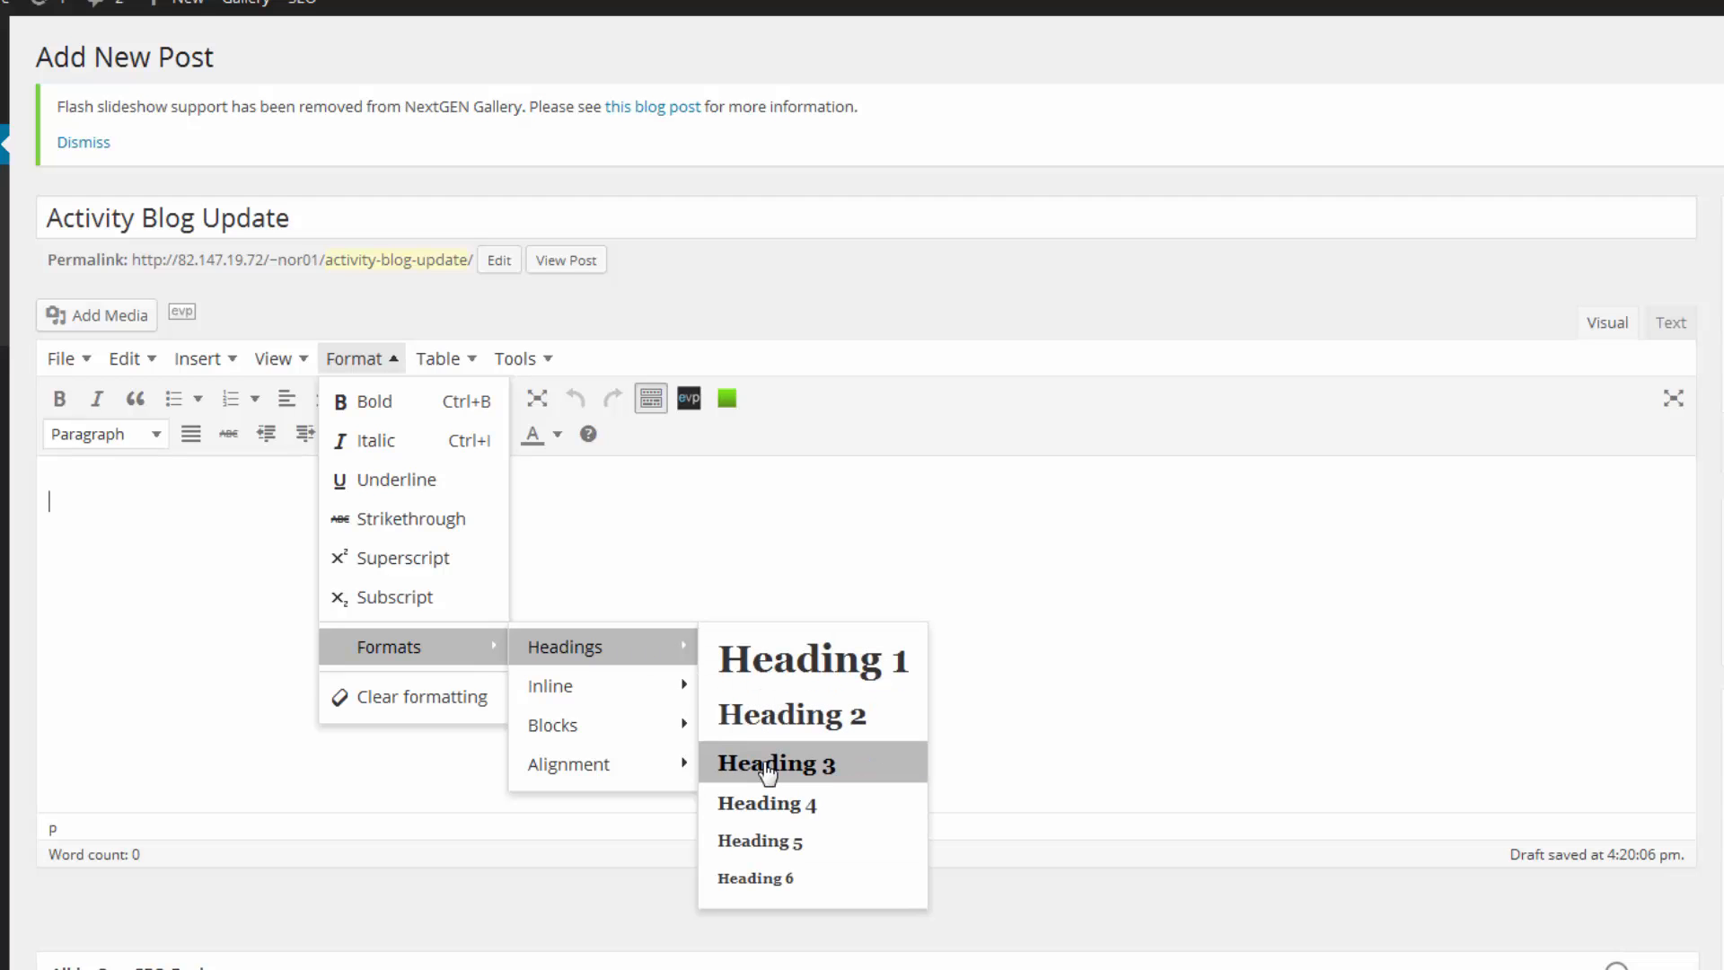
click(655, 555)
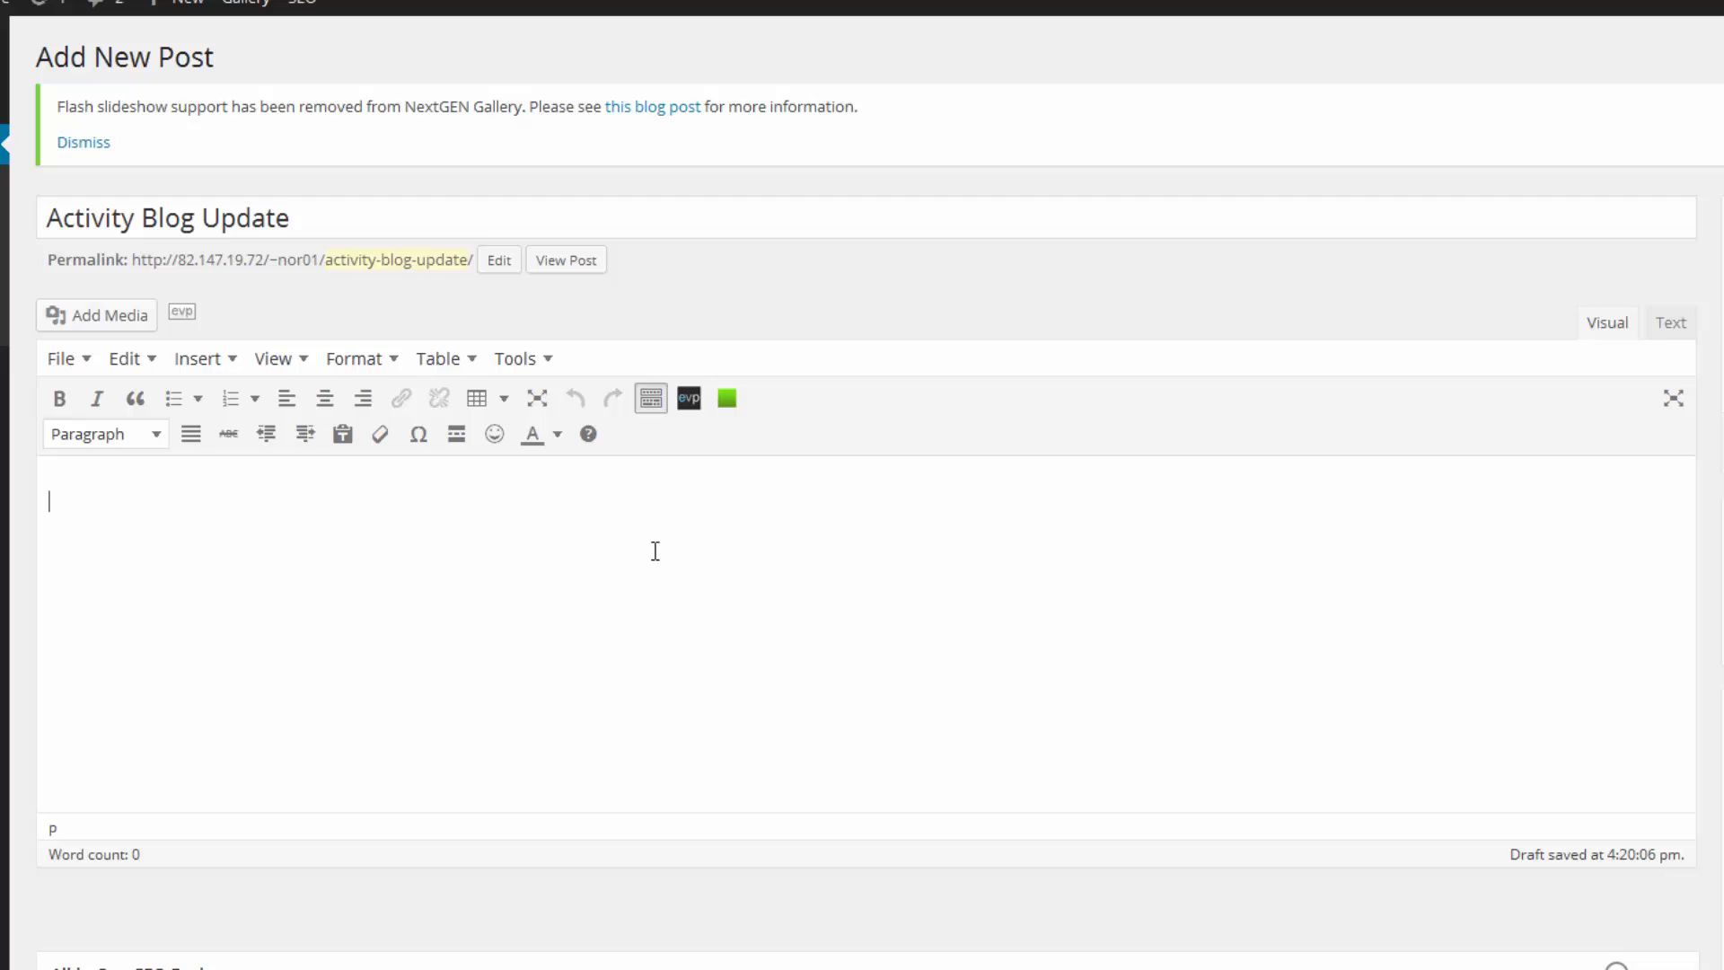
click(552, 360)
click(487, 538)
Pick the Activity Blog header image from the Media Library.
click(89, 322)
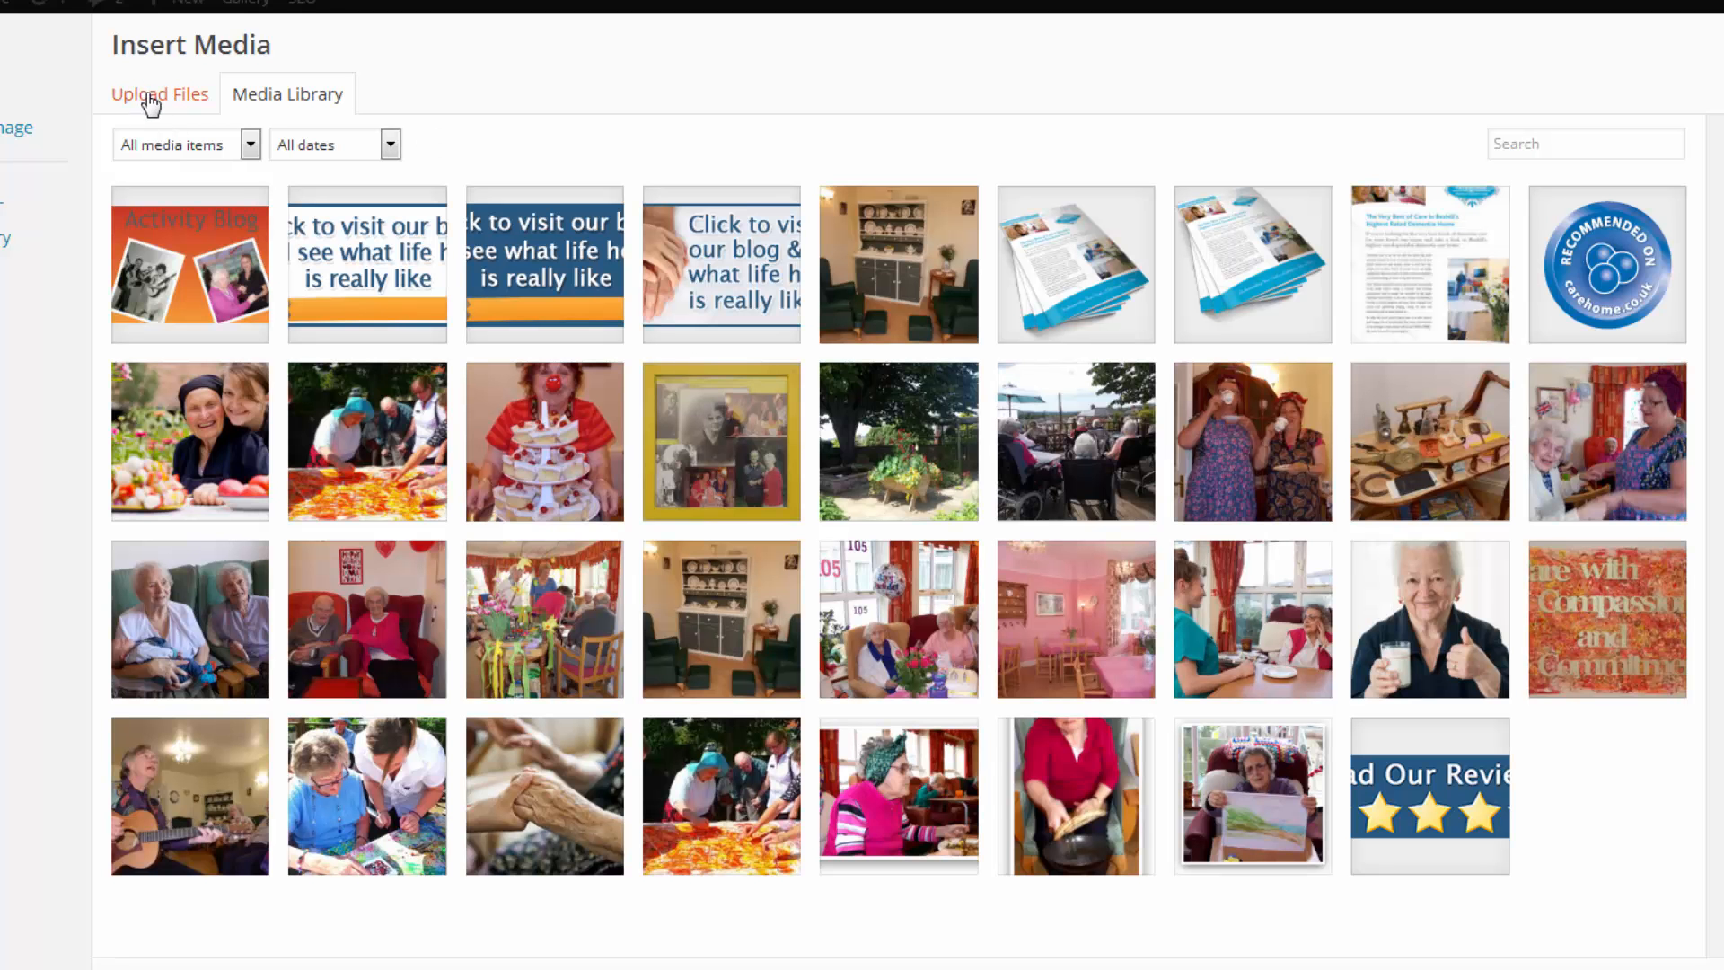
click(150, 100)
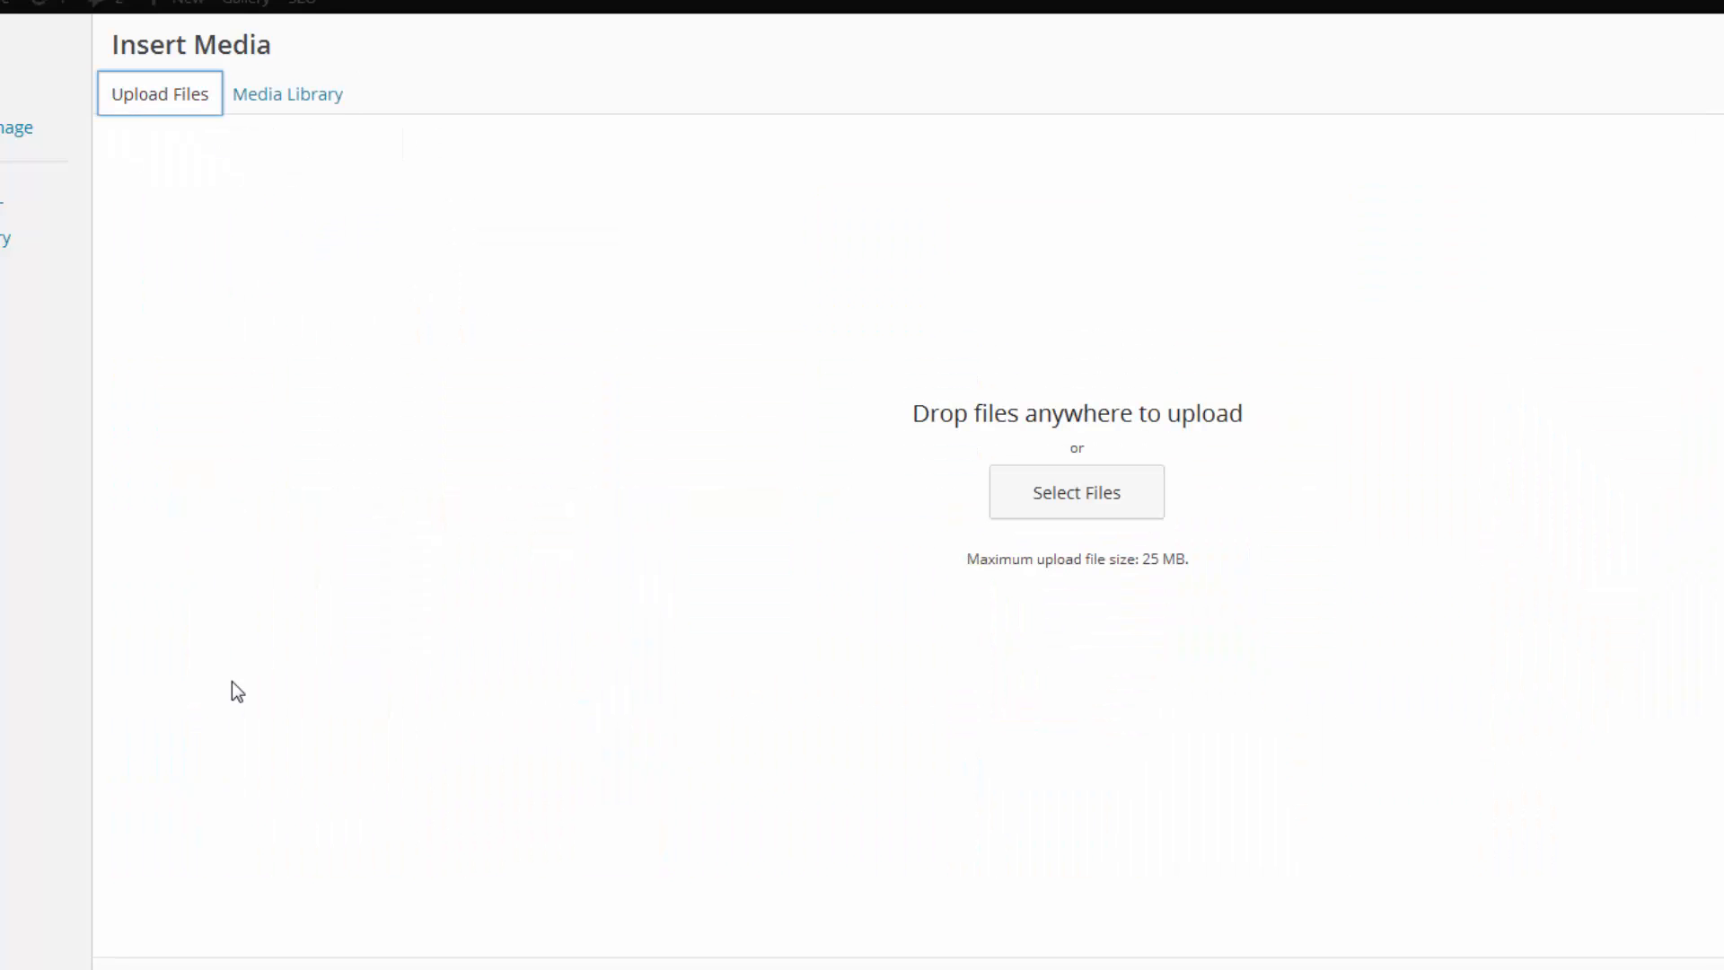
click(270, 99)
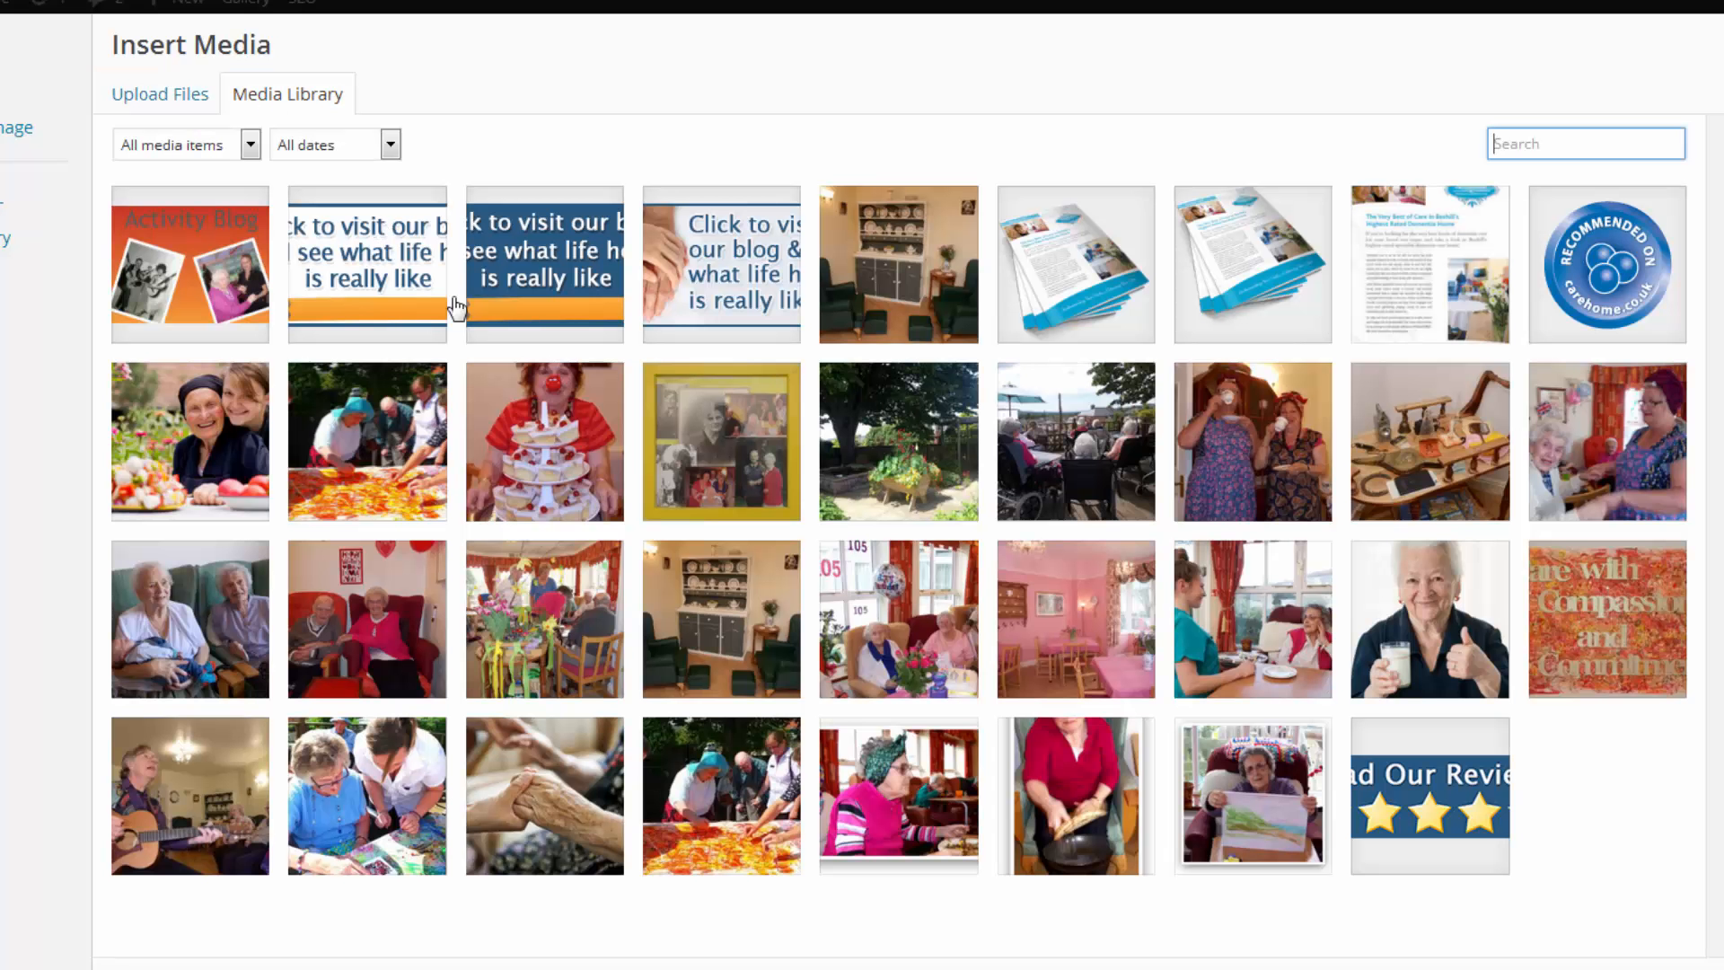
click(176, 243)
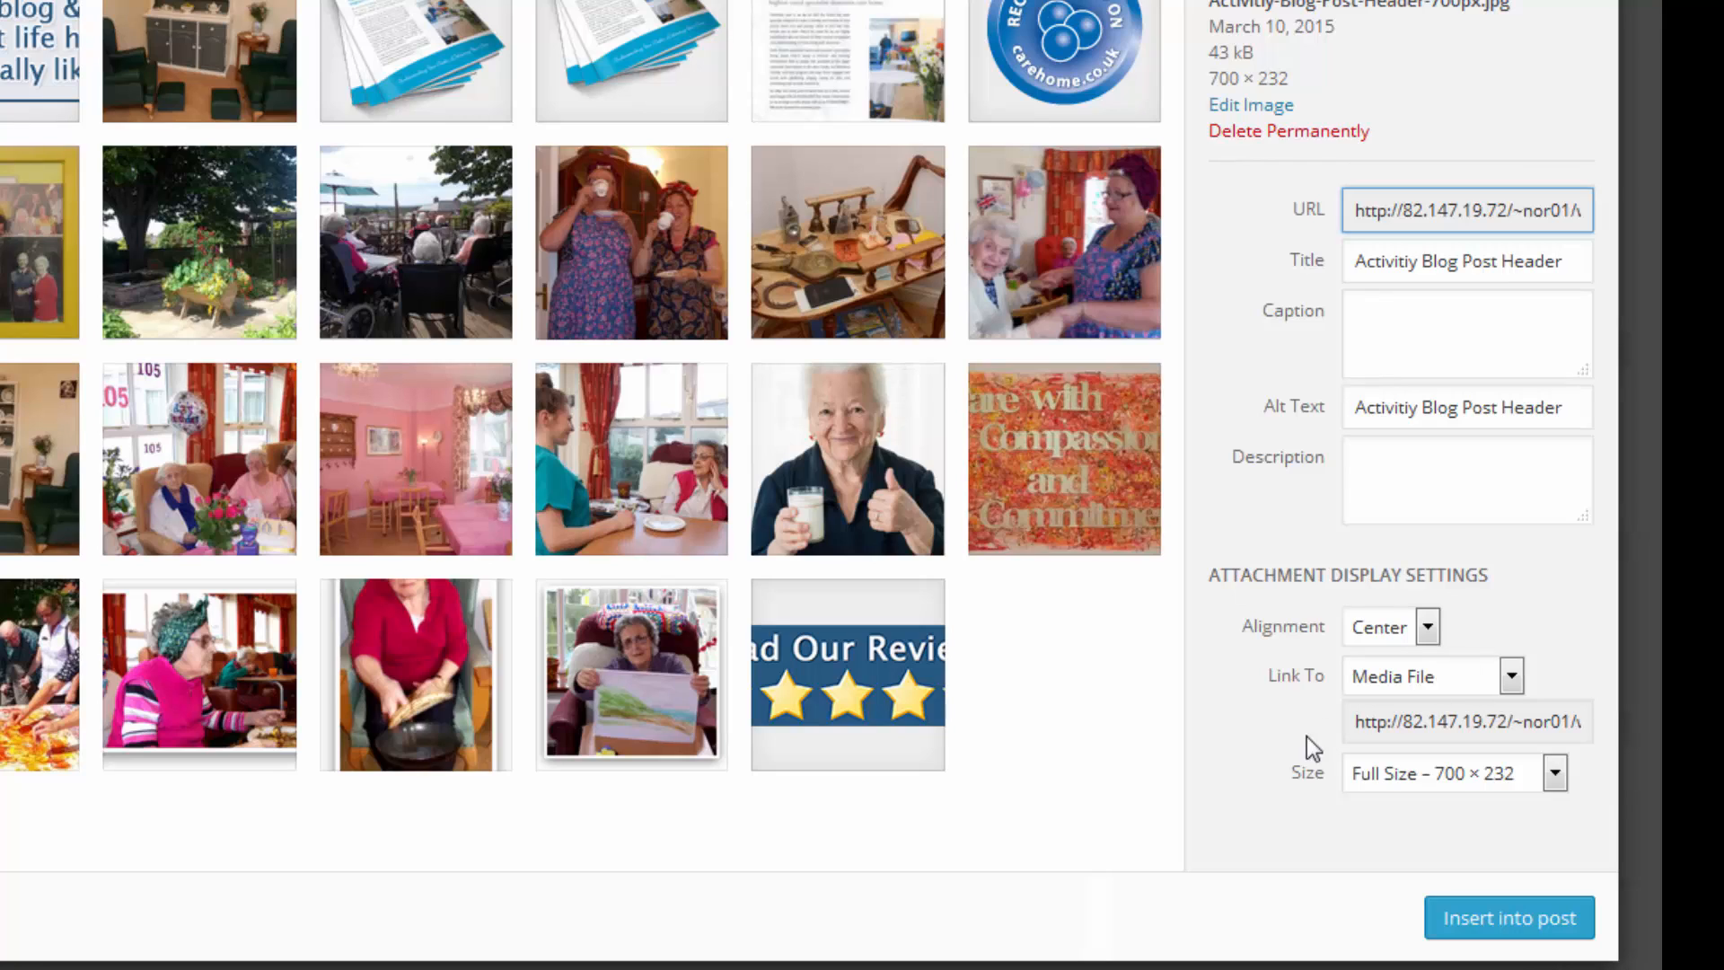
Insert the header with Center alignment, Link To None and Full Size 700 × 232.
click(1429, 626)
click(1431, 616)
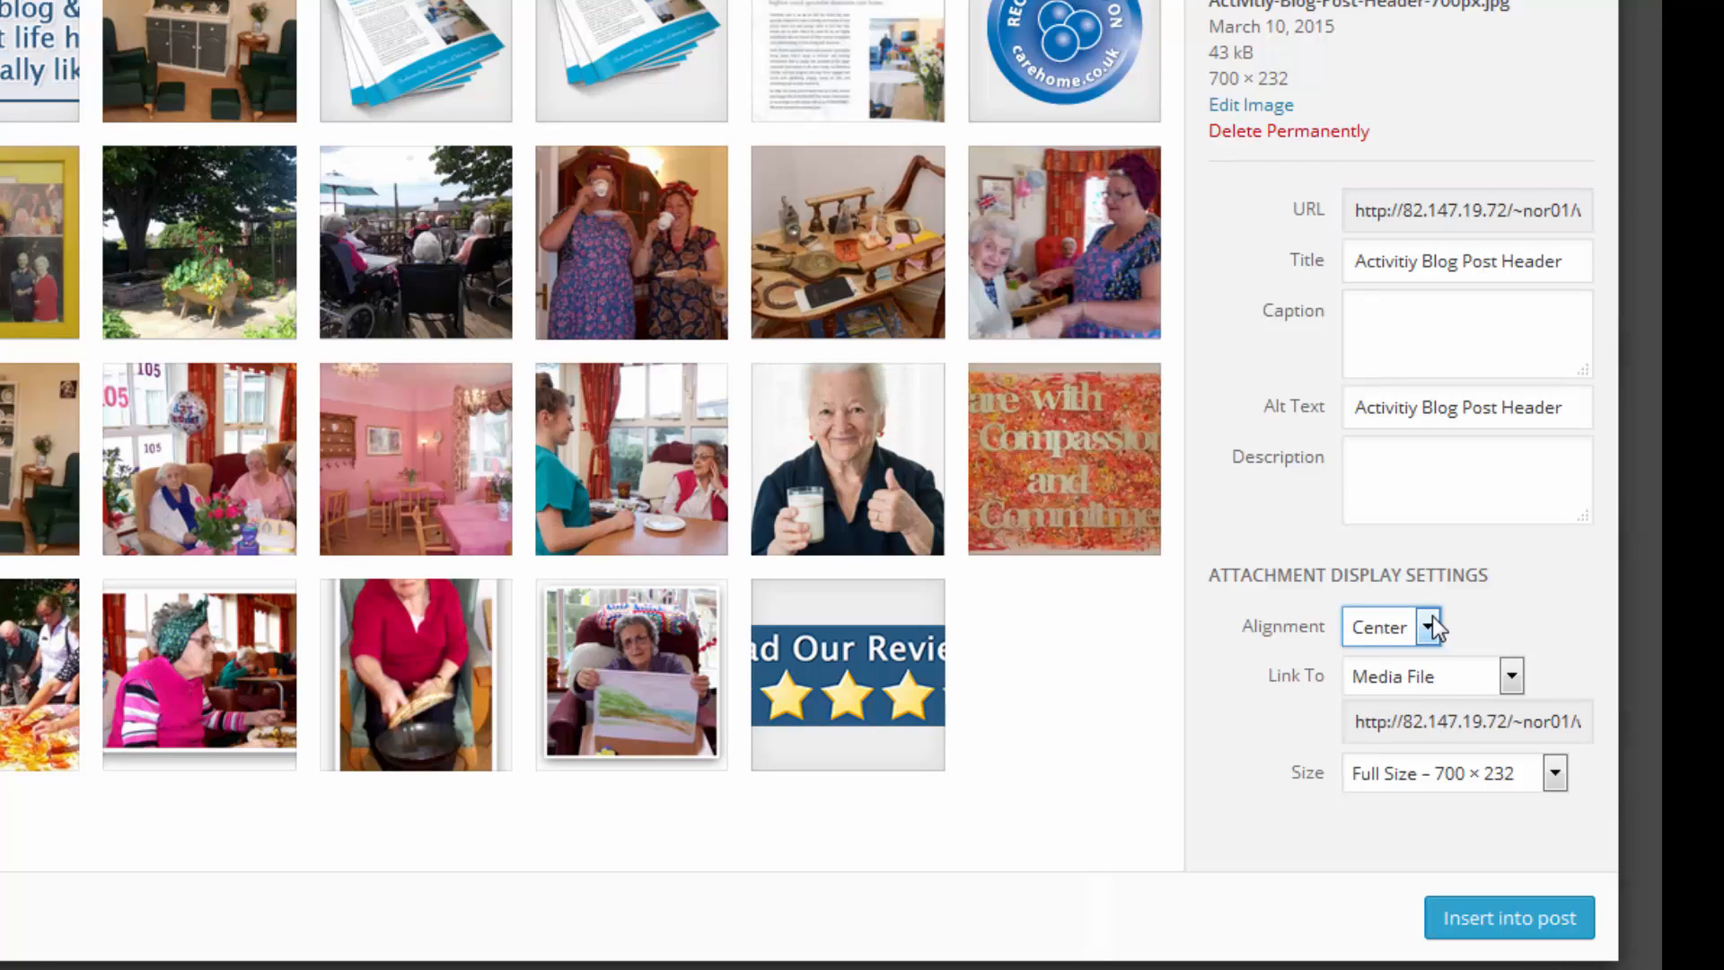
click(1512, 678)
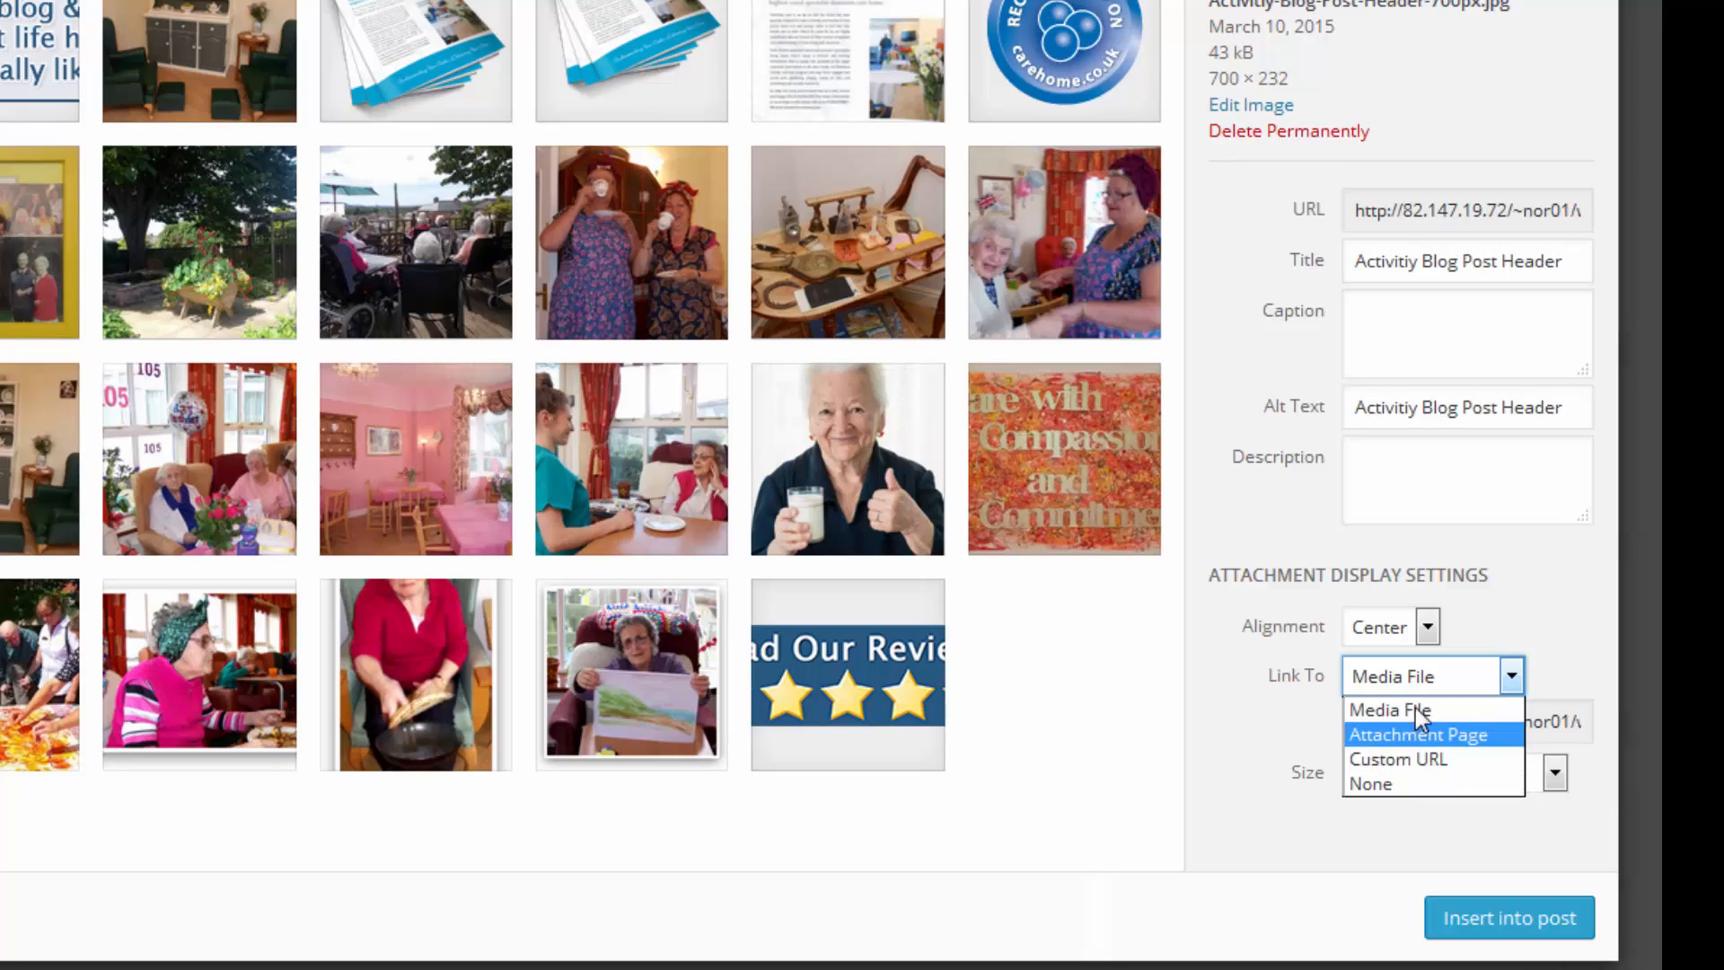
click(1382, 783)
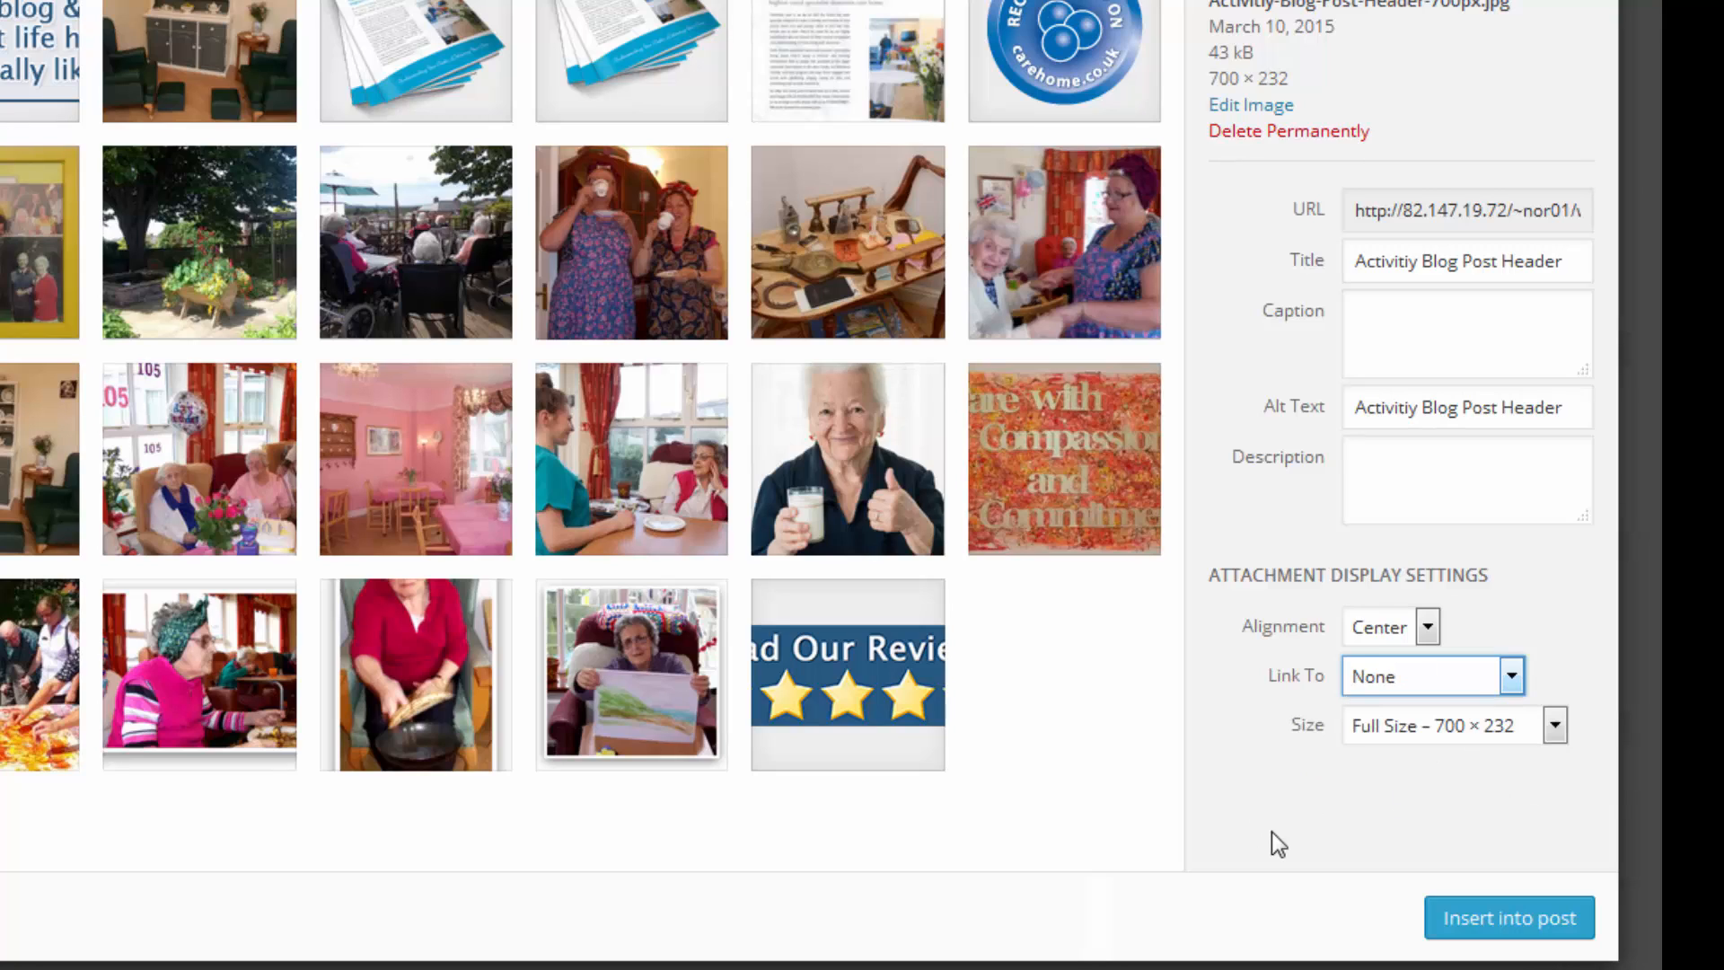
click(1554, 729)
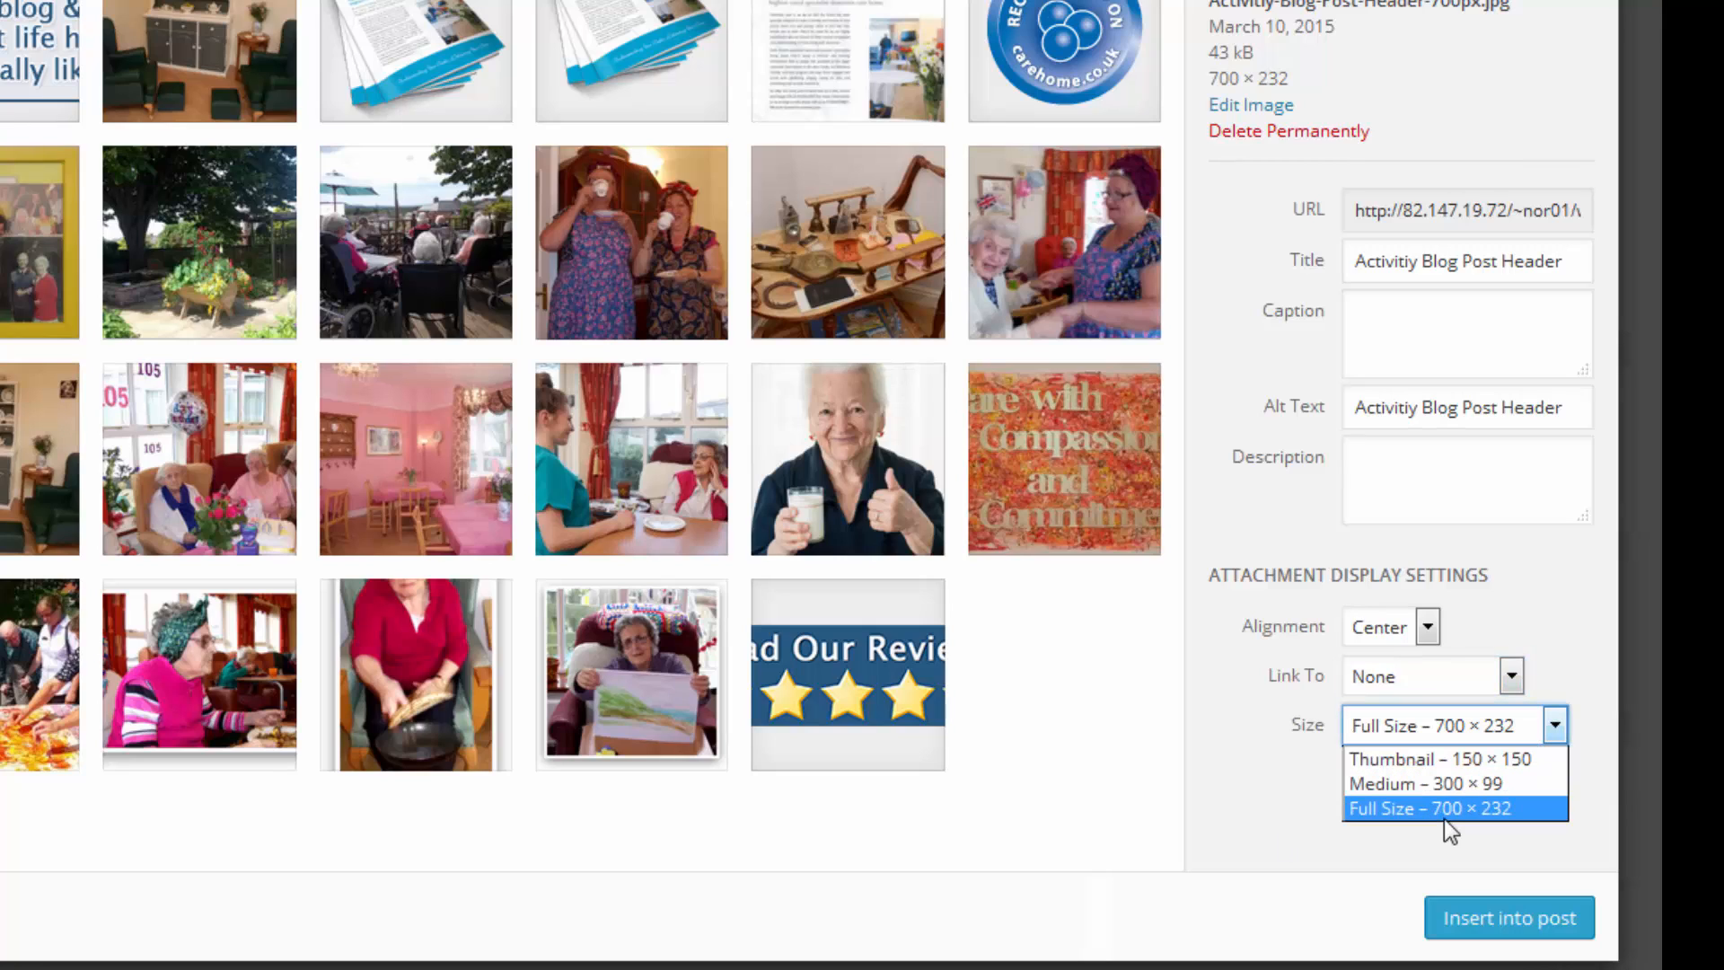
click(1410, 810)
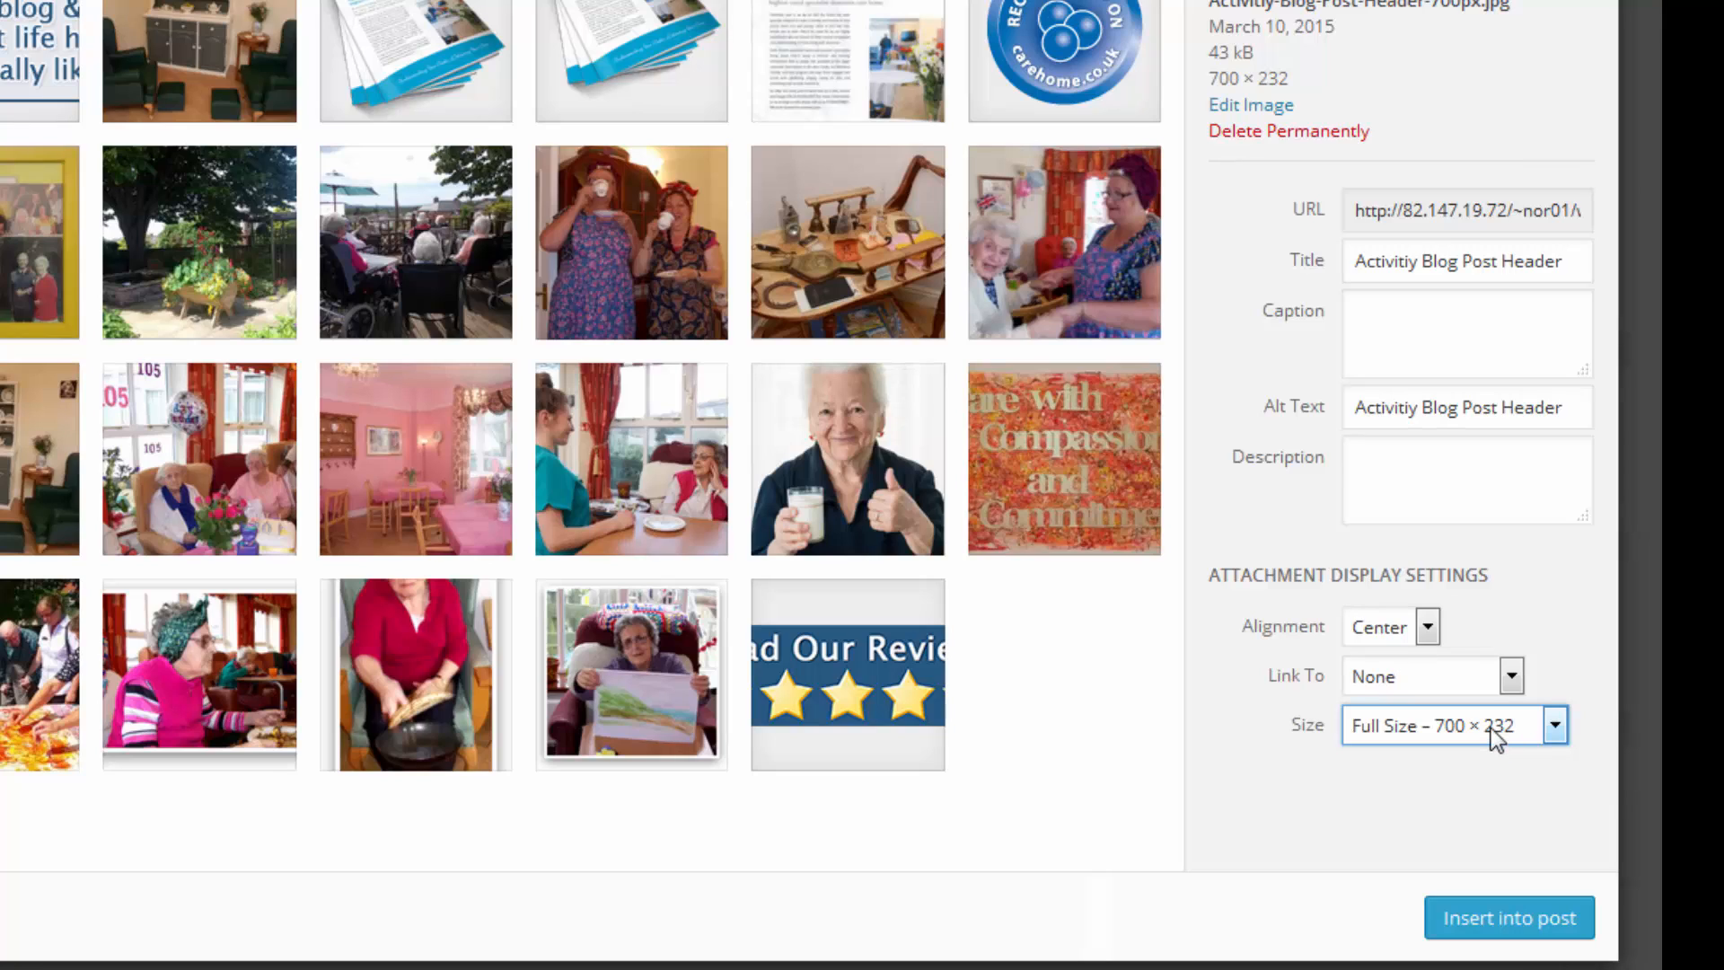
click(1472, 920)
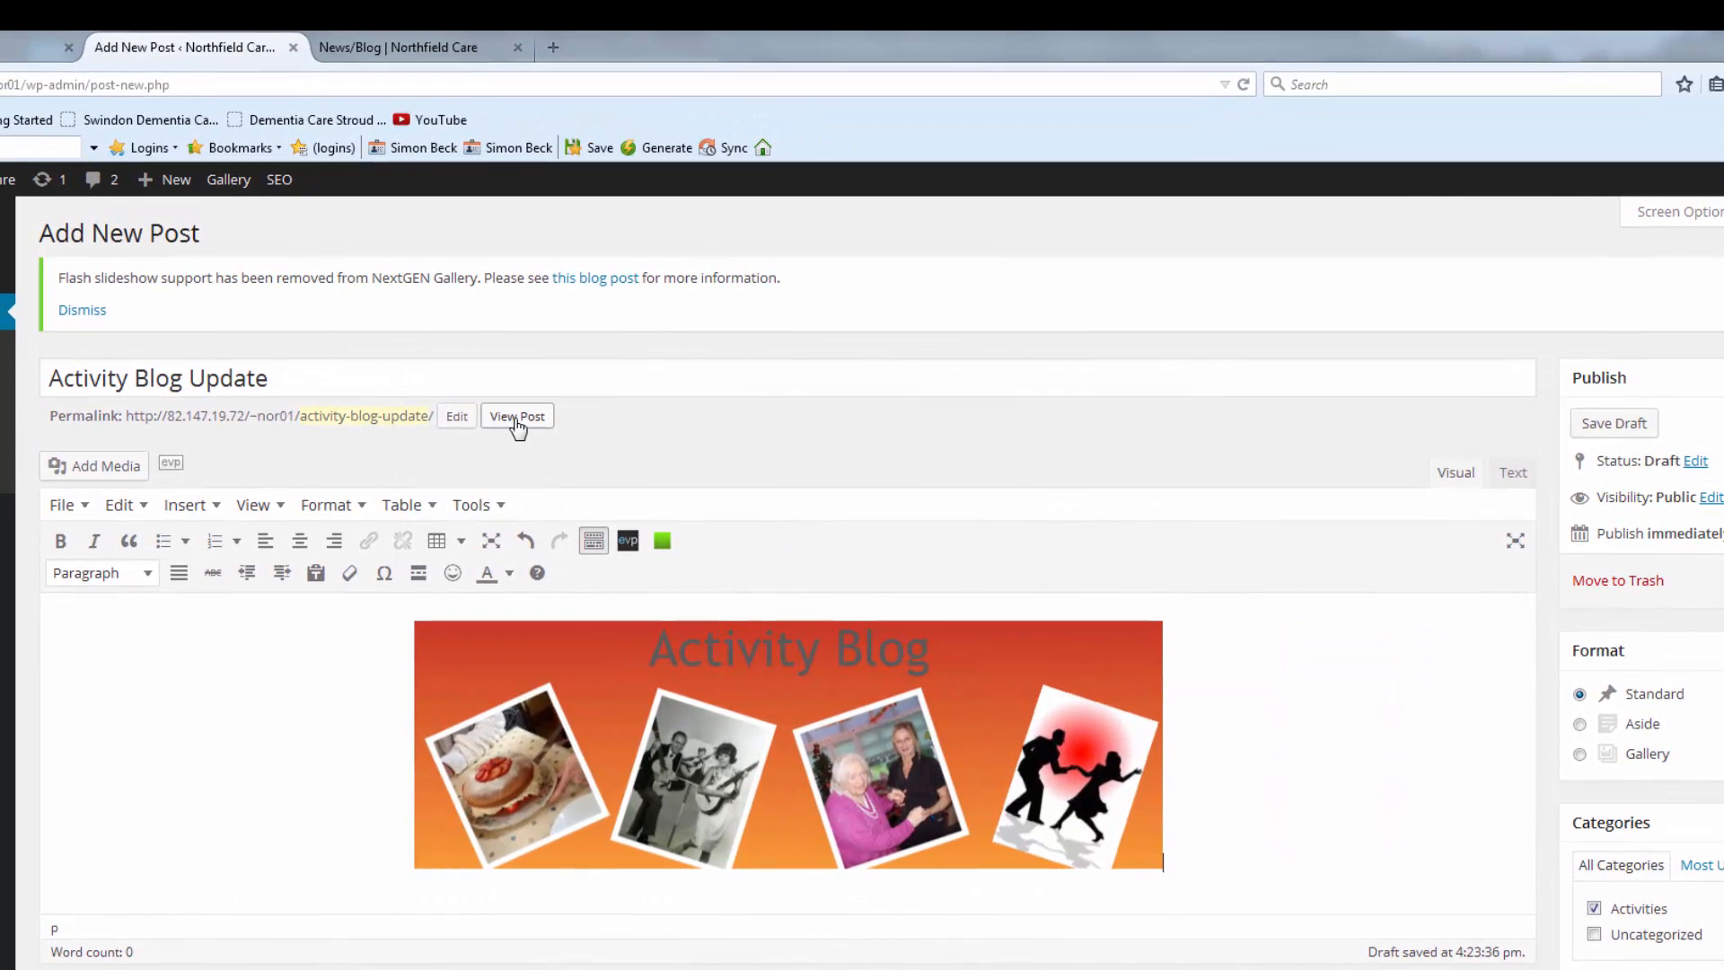
View the post on the live News/Blog page, then return to the editor.
click(491, 262)
right_click(516, 420)
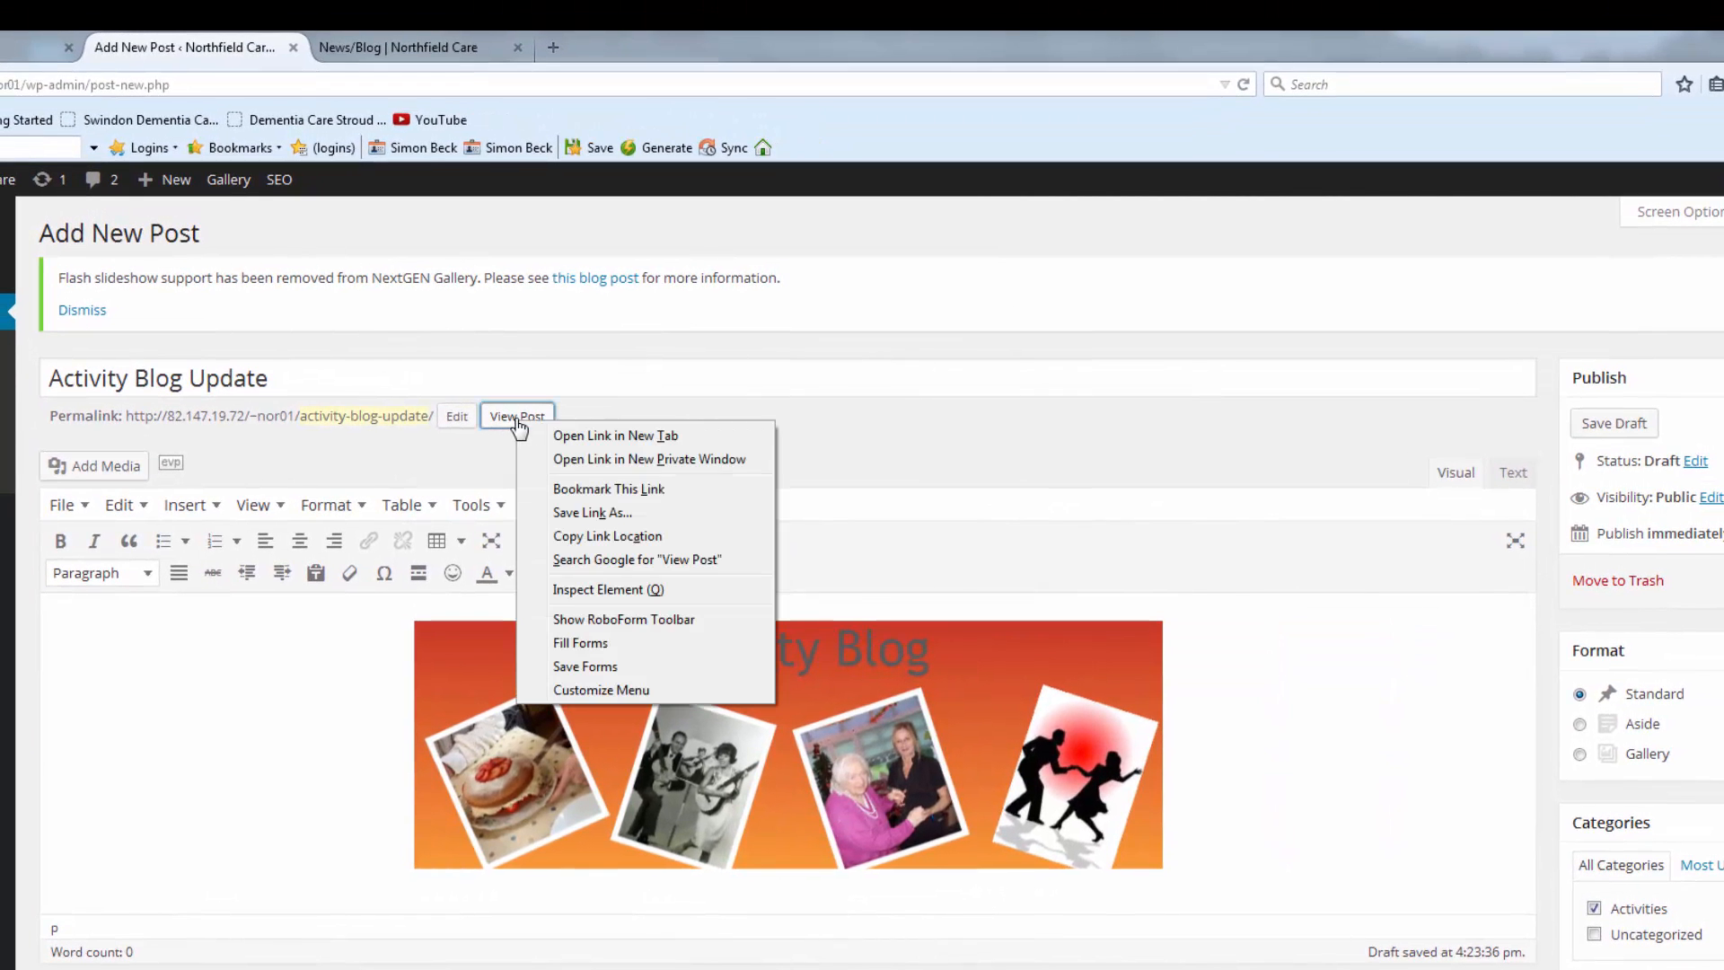
click(389, 52)
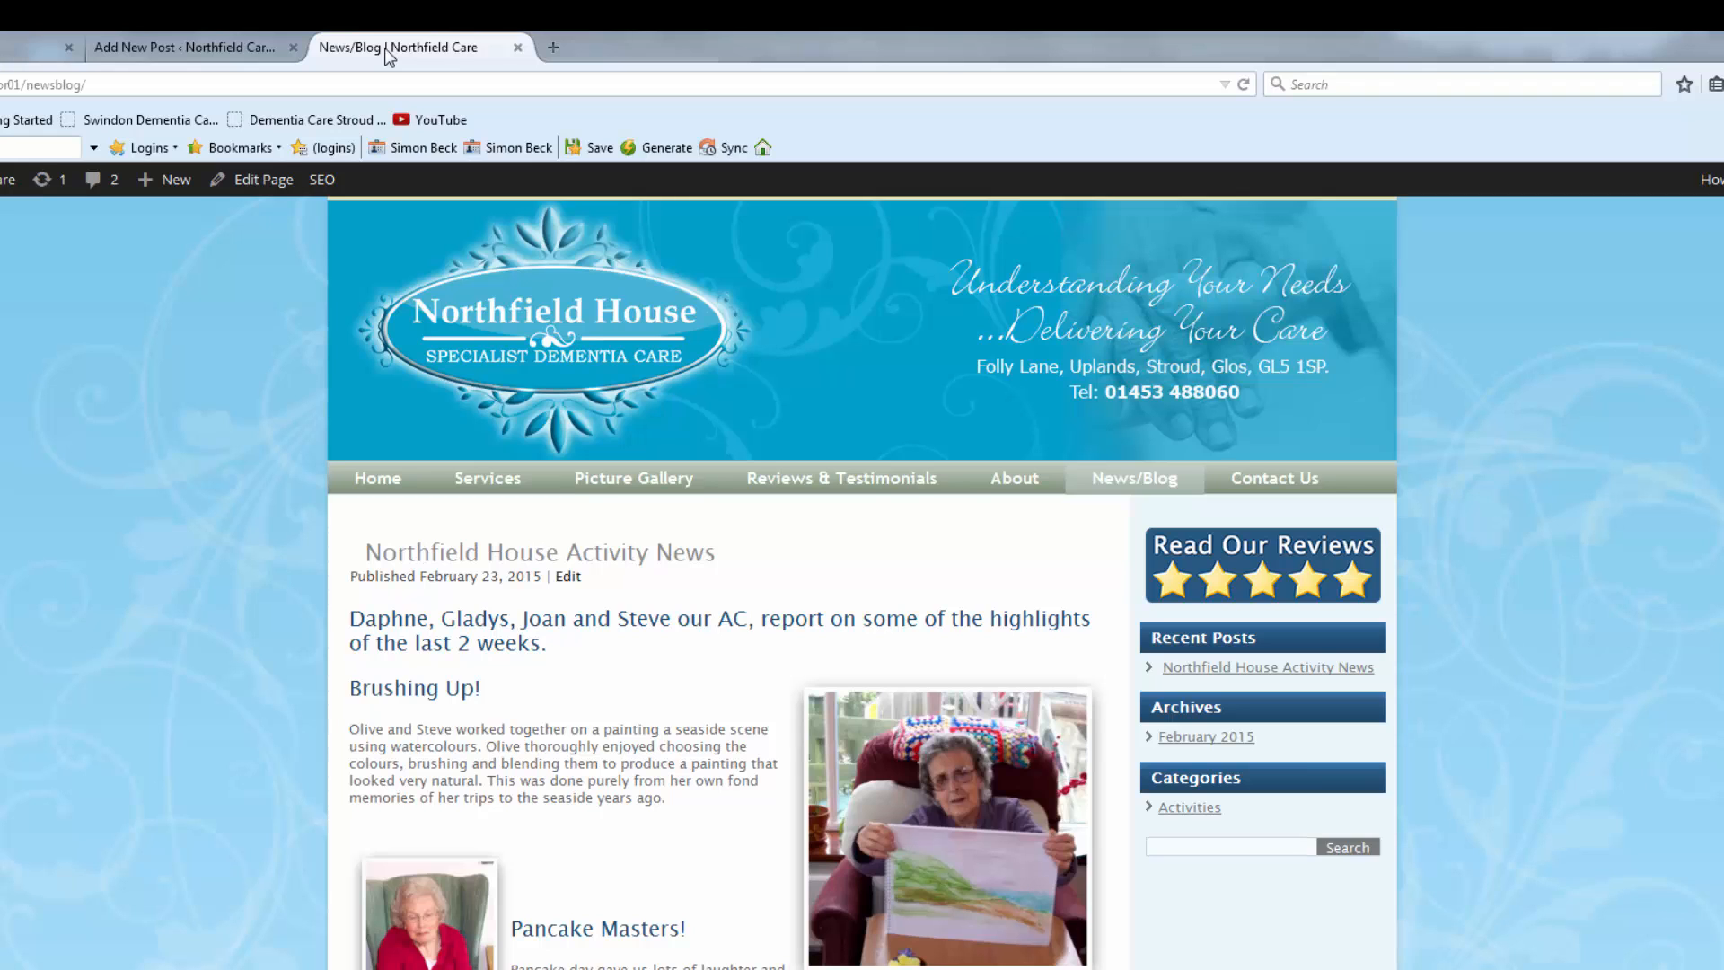
click(153, 52)
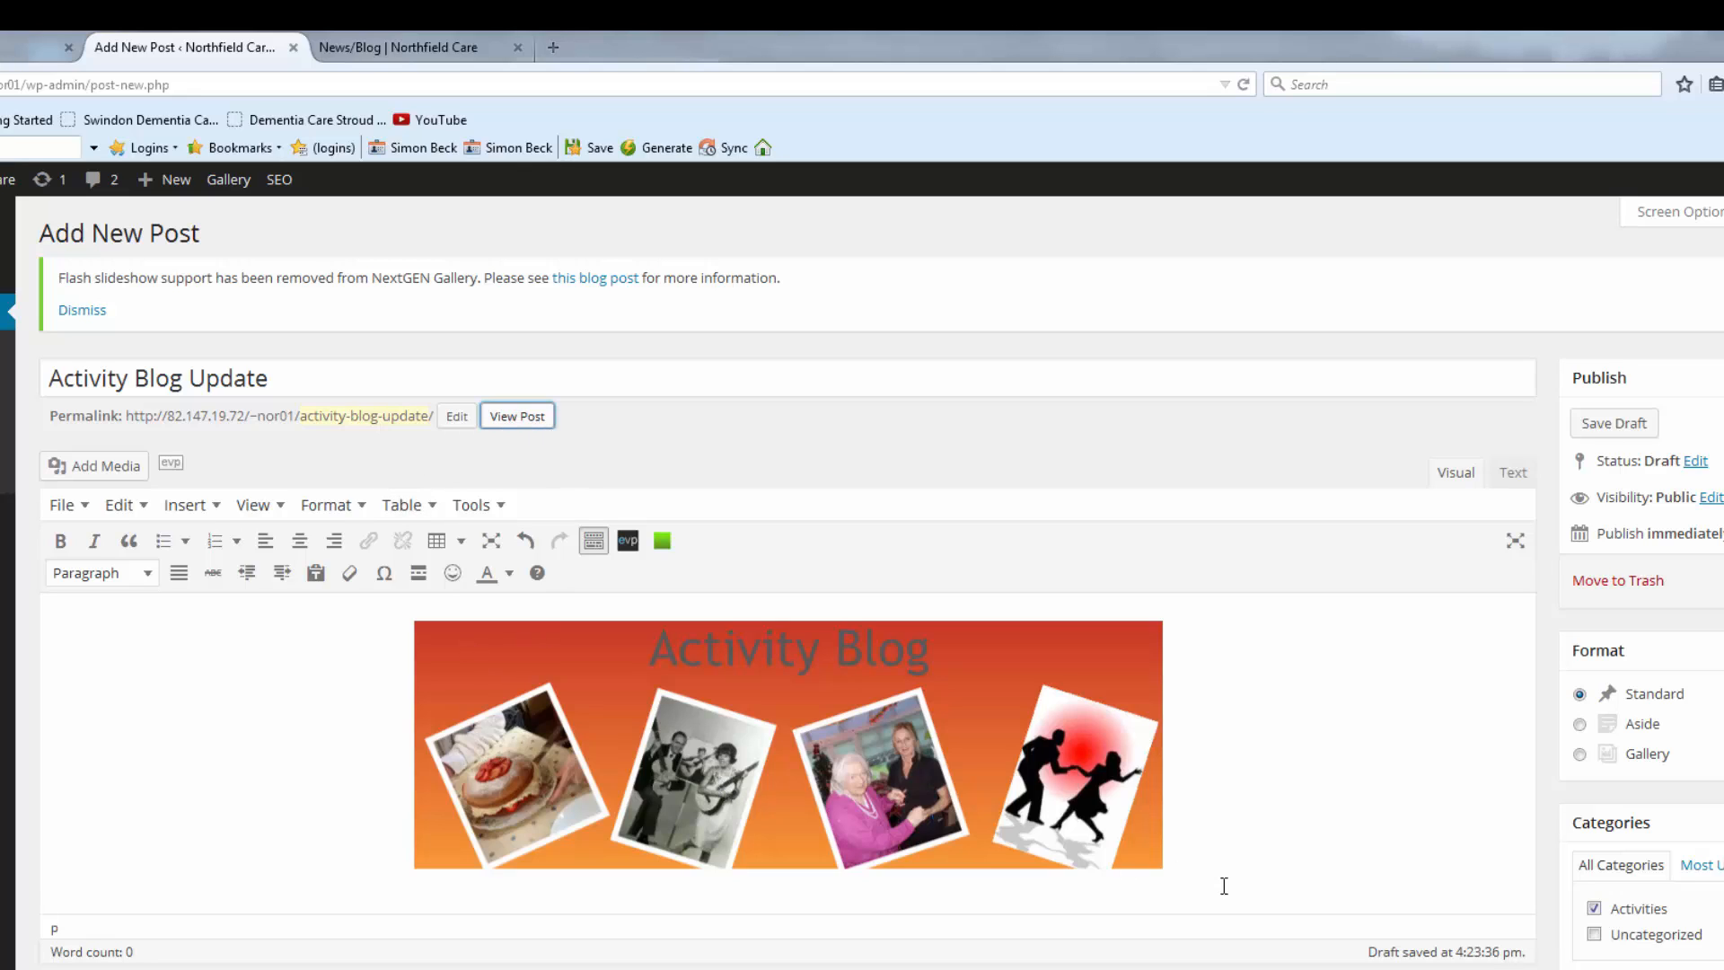
Add two blank lines below the banner and paste the Sunday Afternoon Tea text from Notepad.
click(1221, 856)
key(Return)
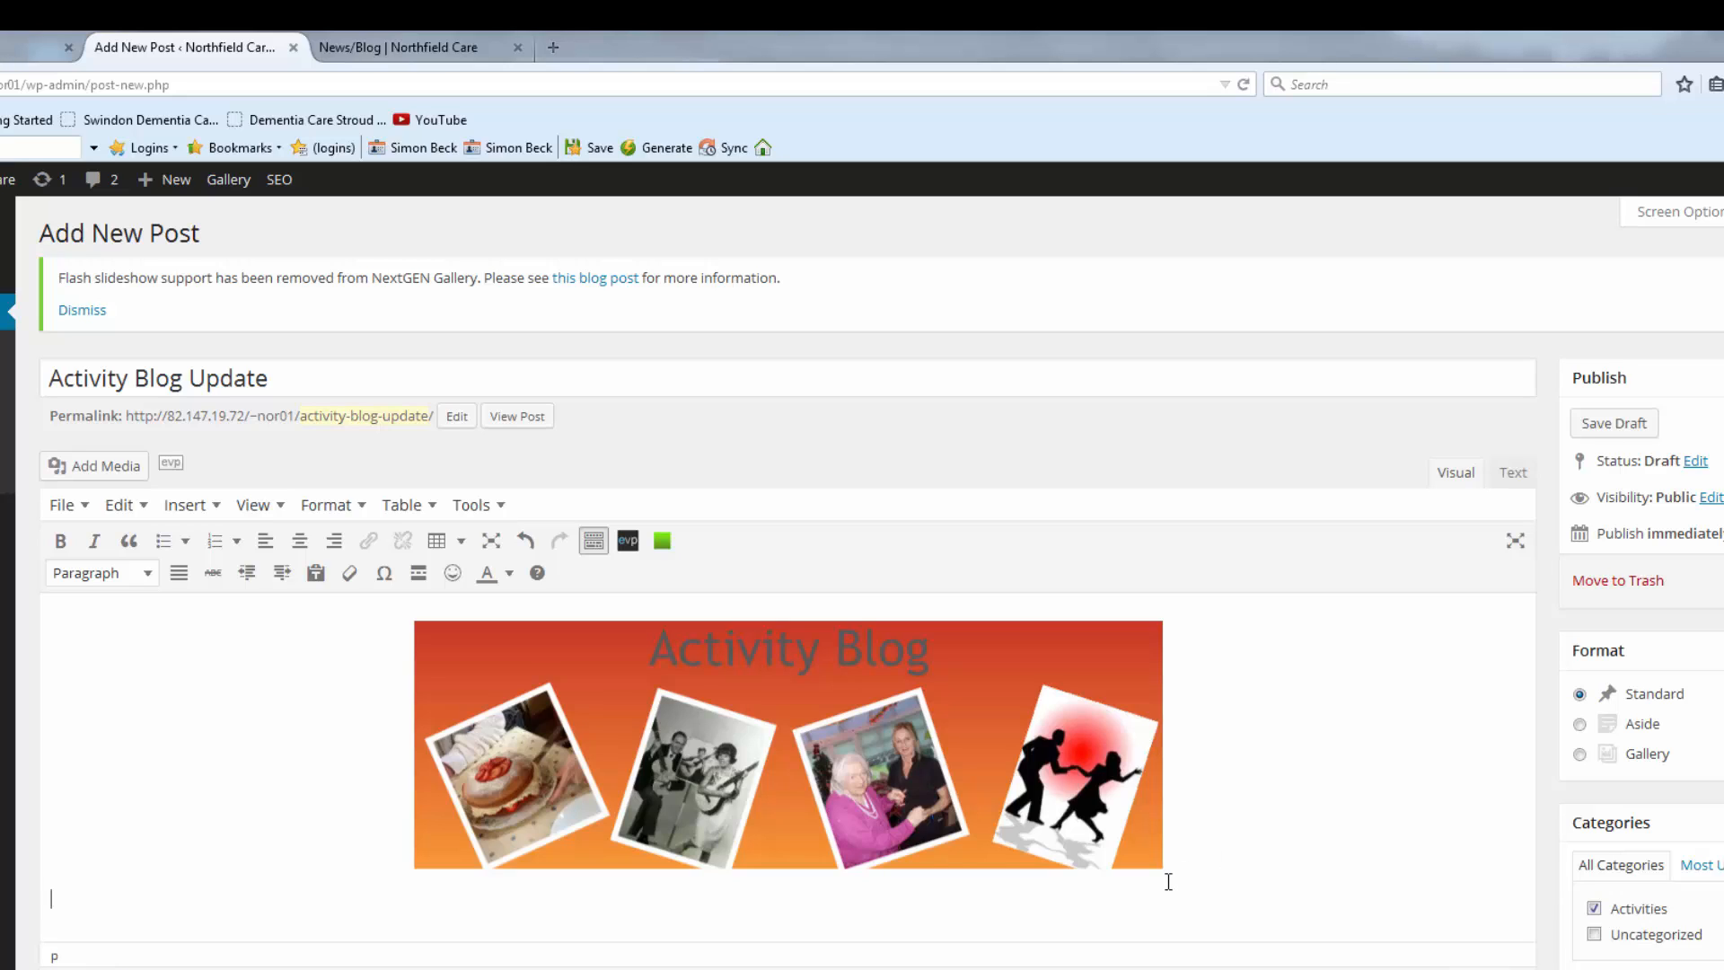
key(Return)
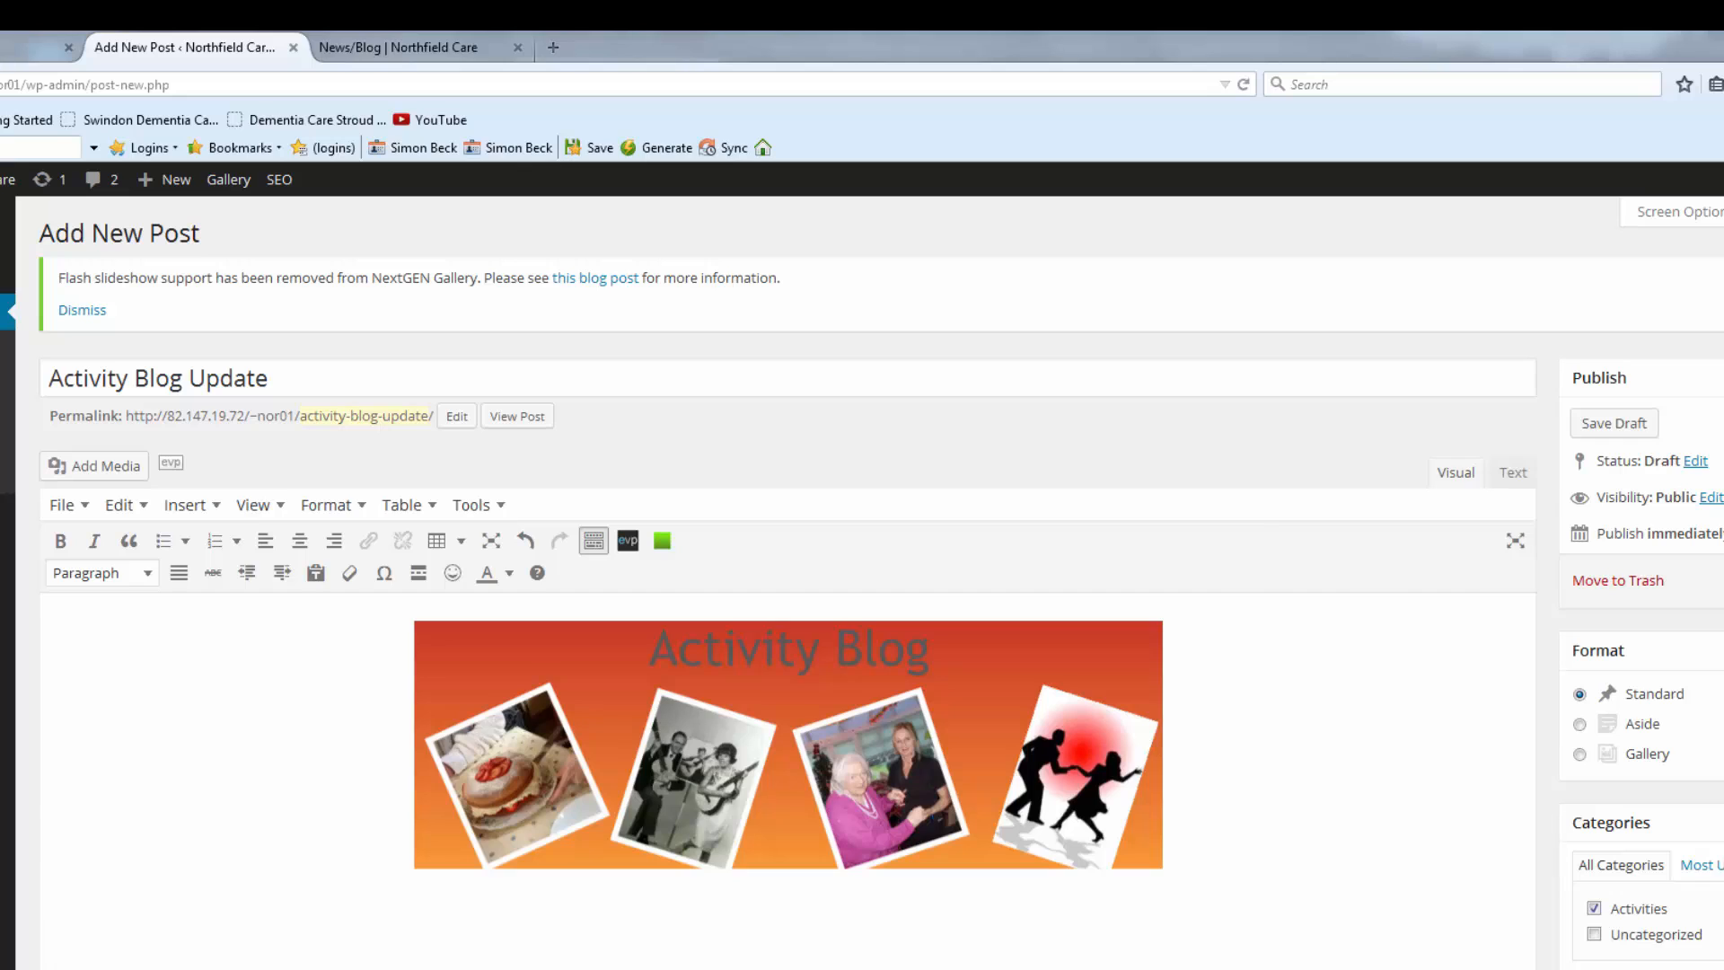
key(alt+Tab)
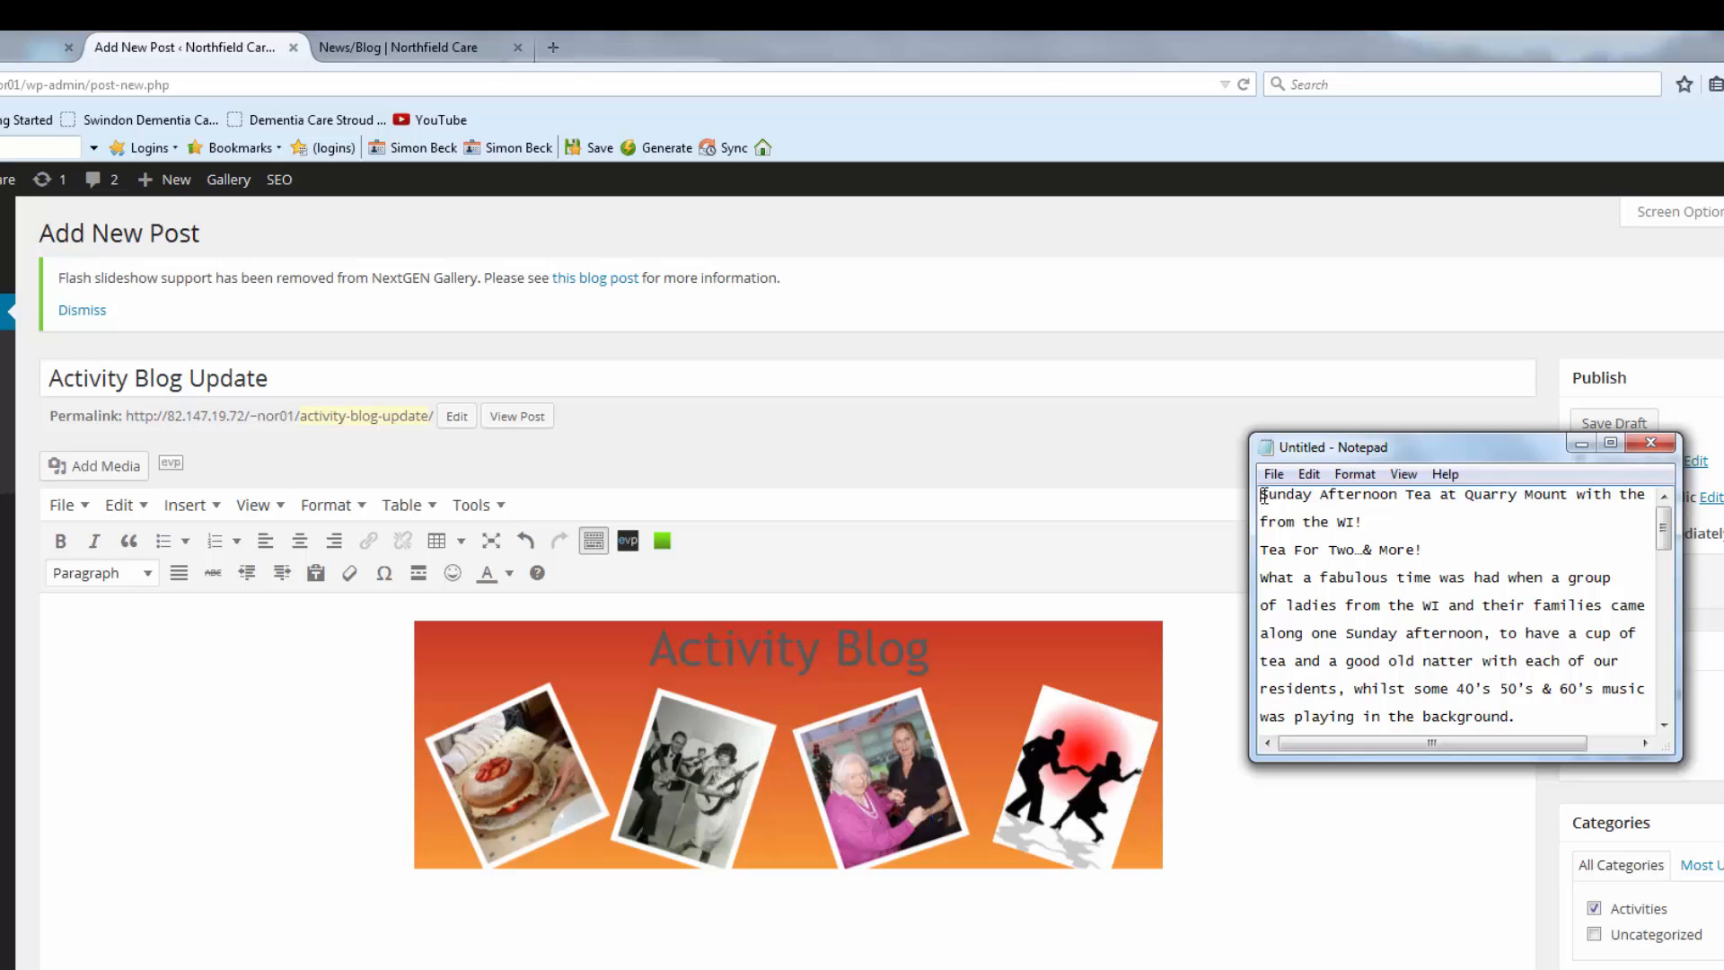
key(ctrl+a)
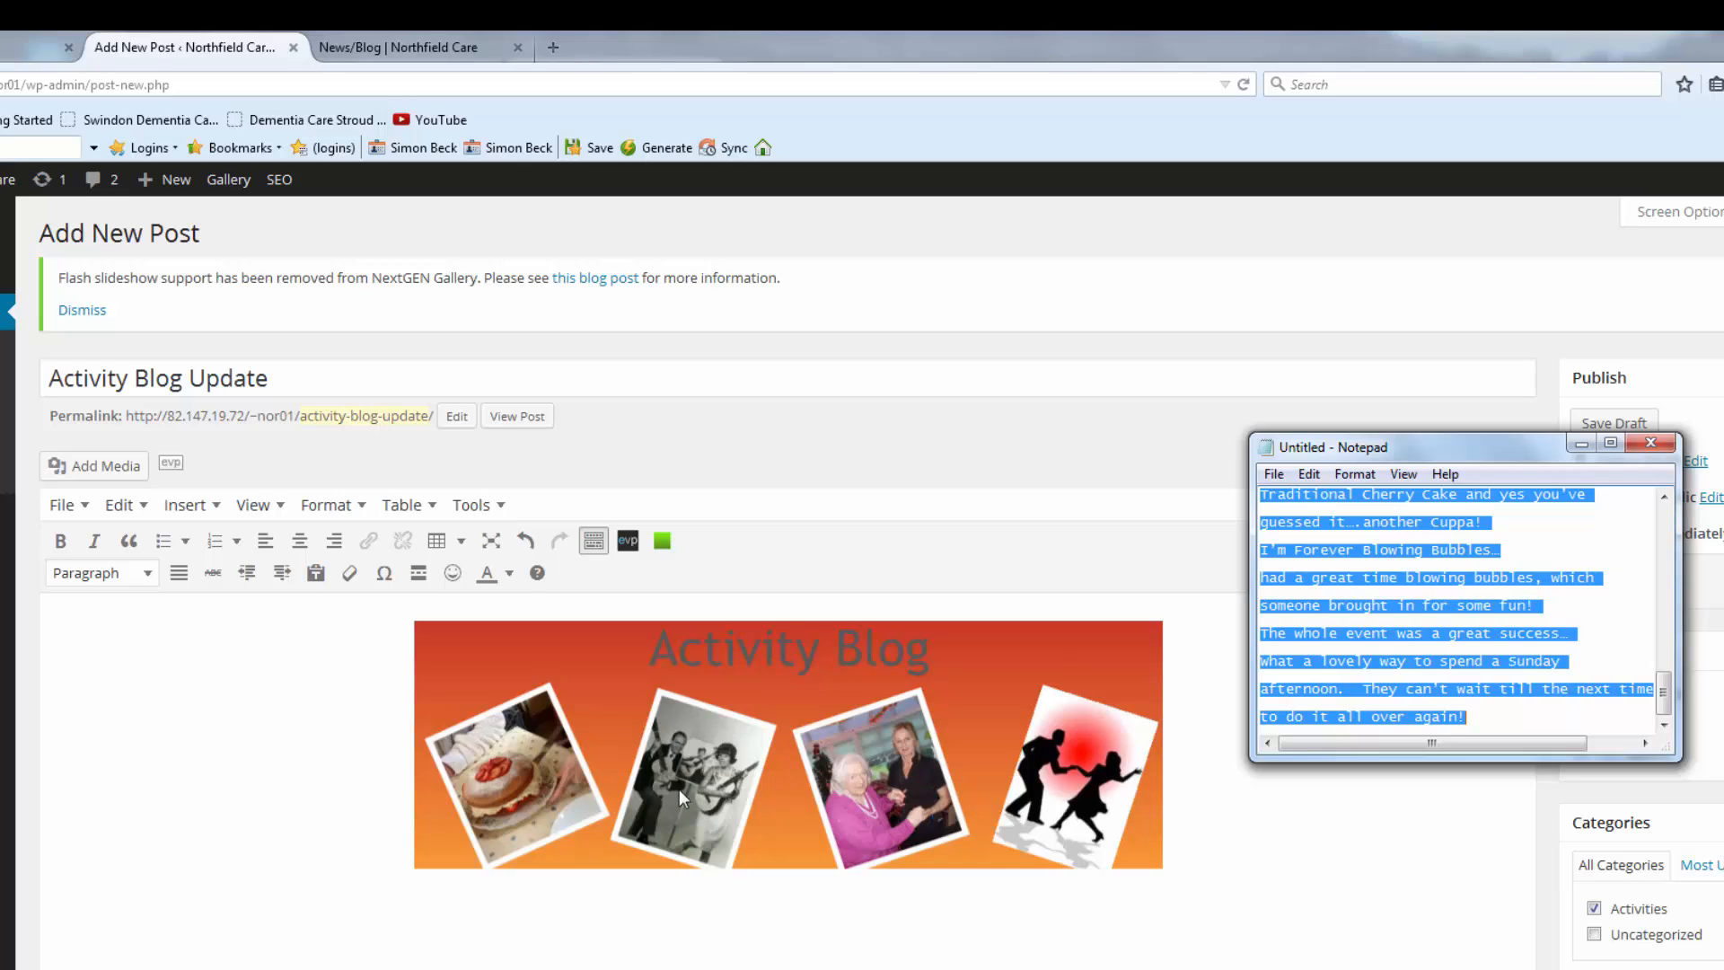
click(212, 914)
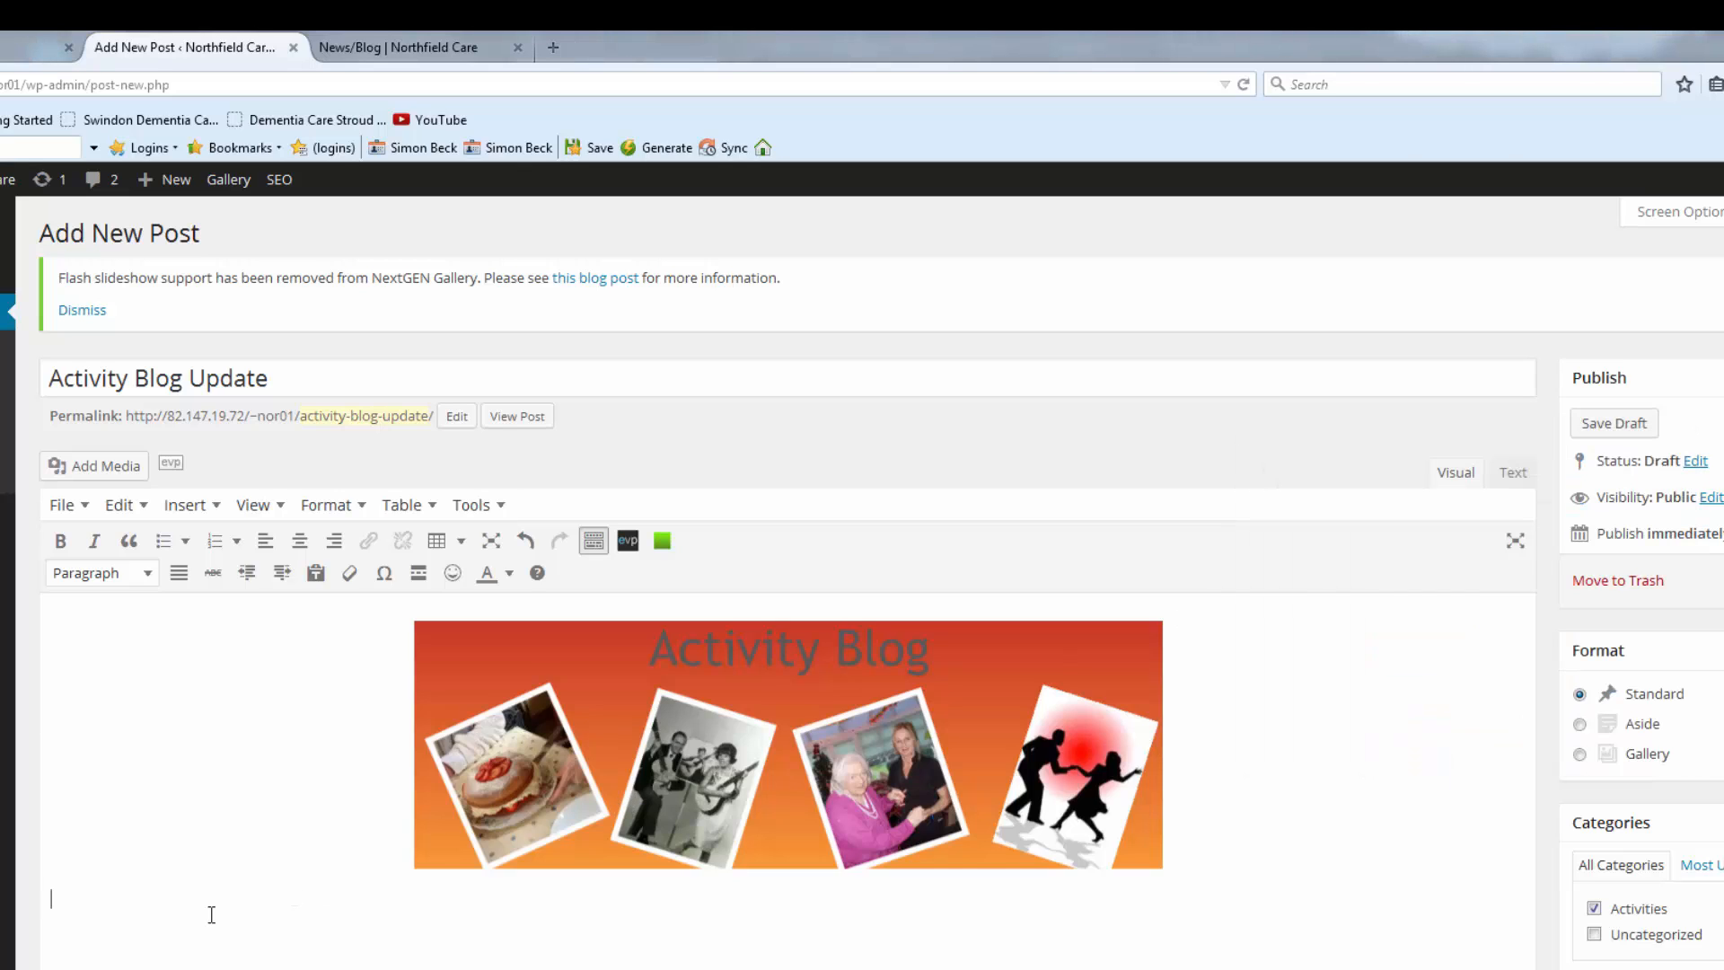
key(ctrl+v)
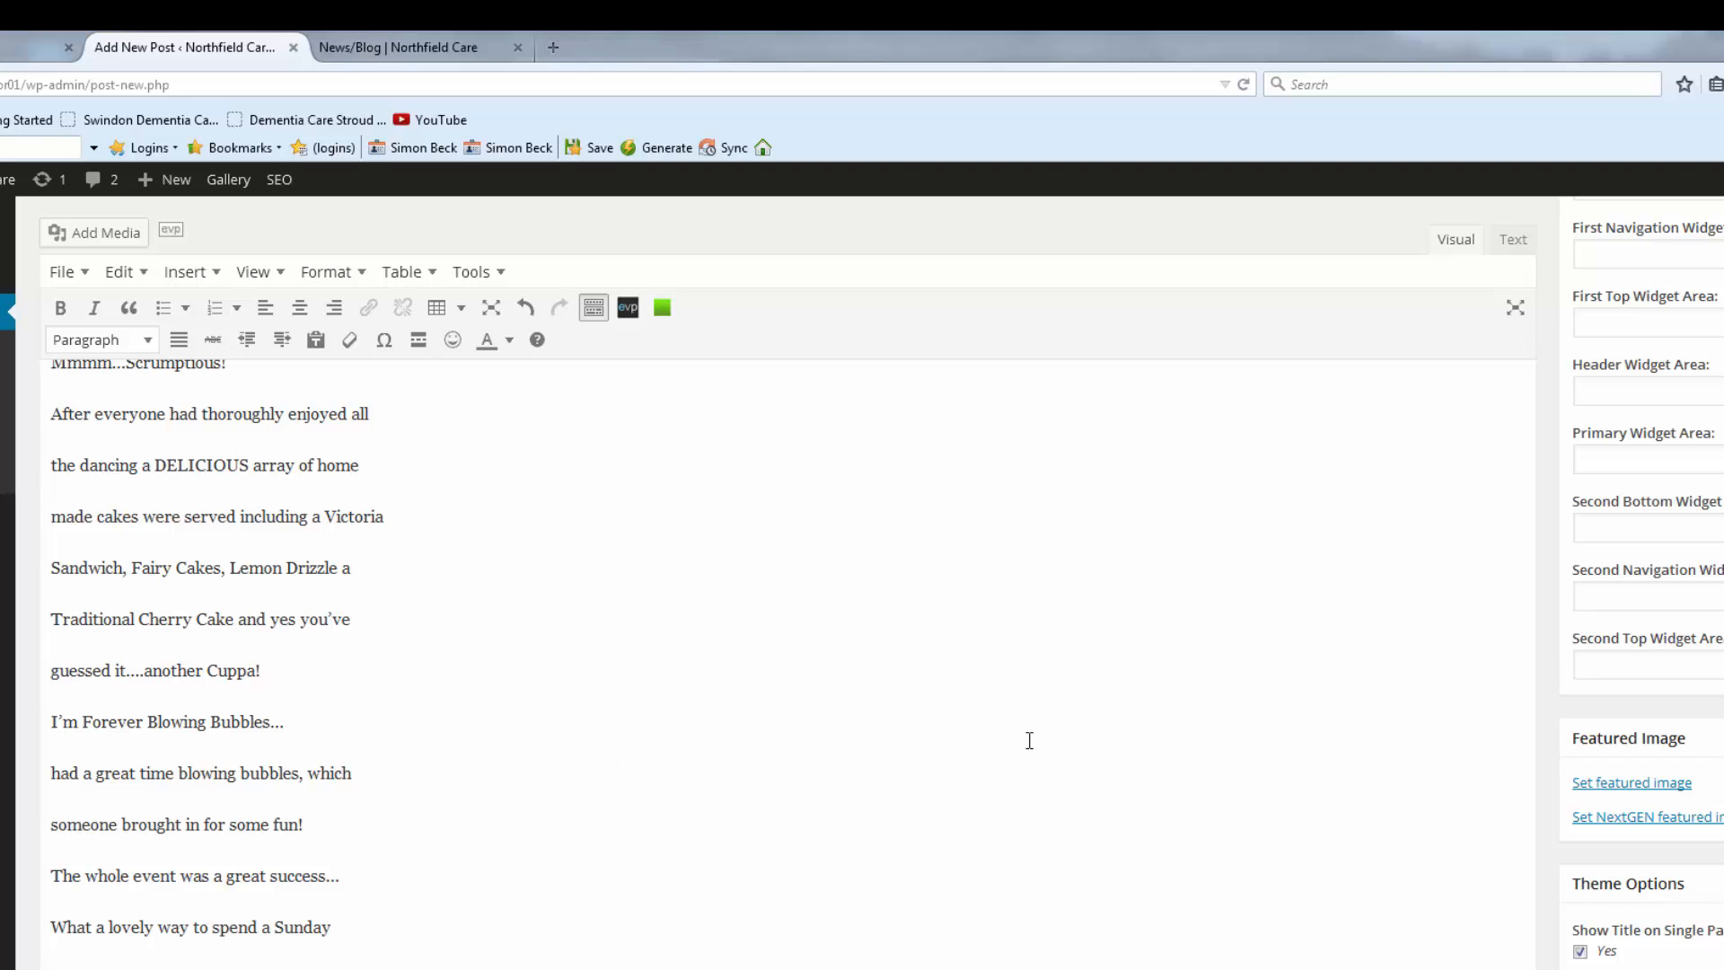
scroll(812, 769, up, 10)
scroll(811, 770, up, 10)
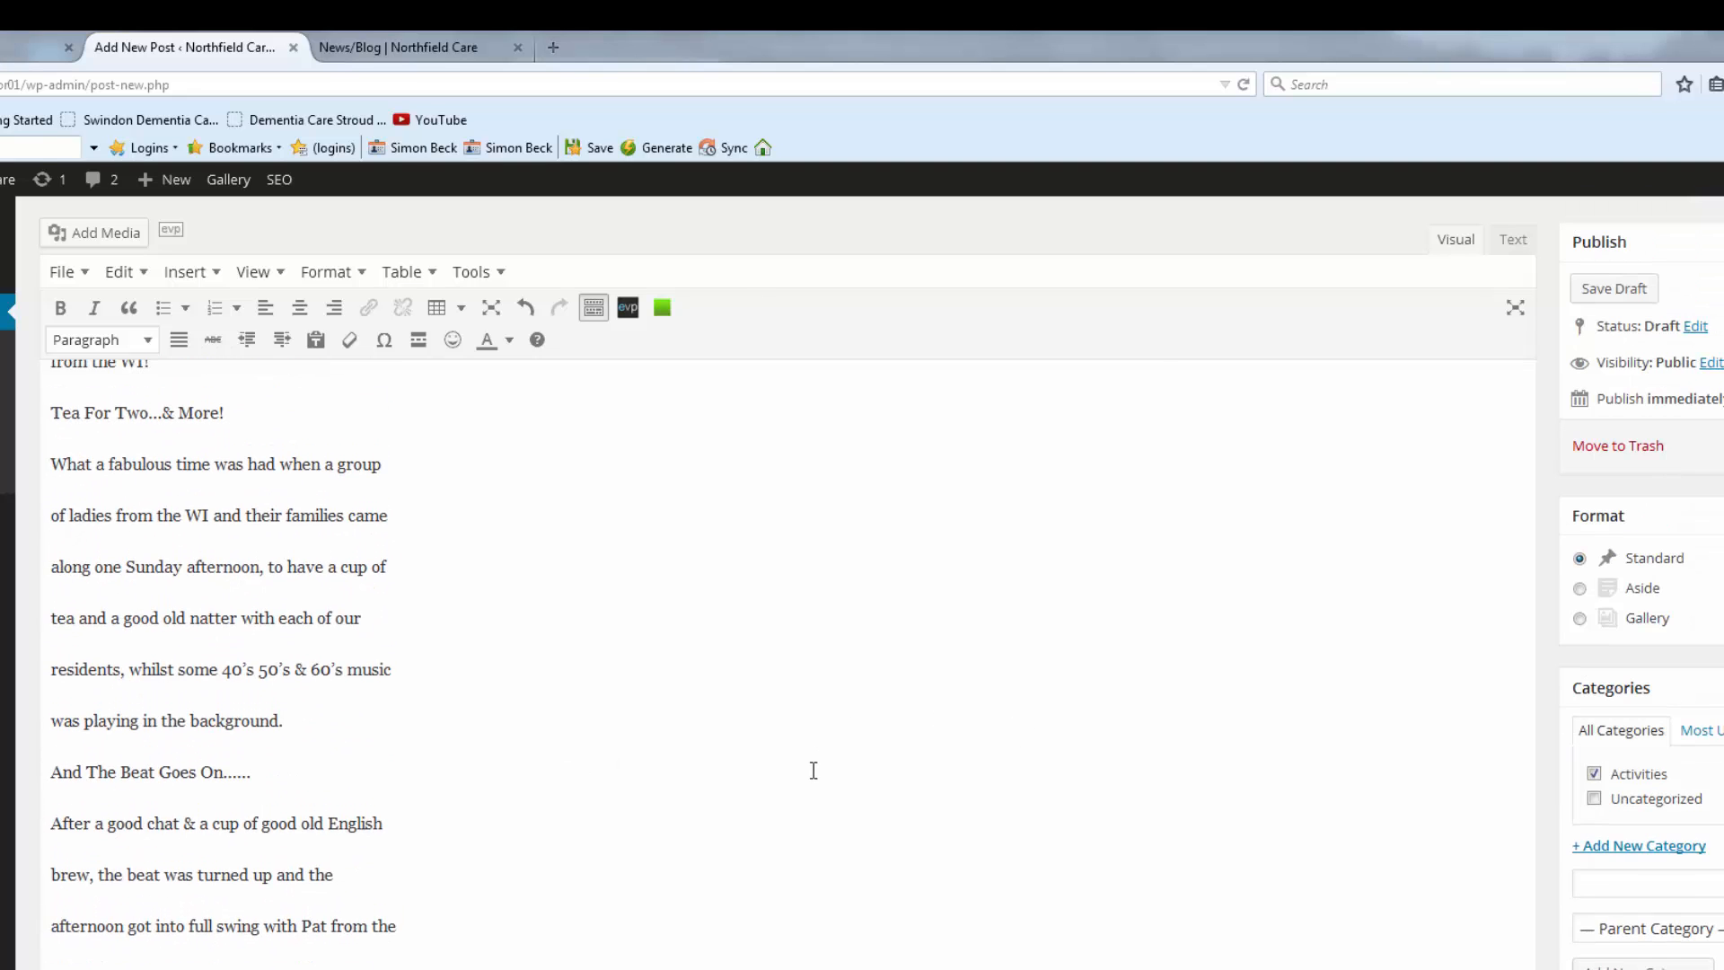
scroll(816, 771, down, 4)
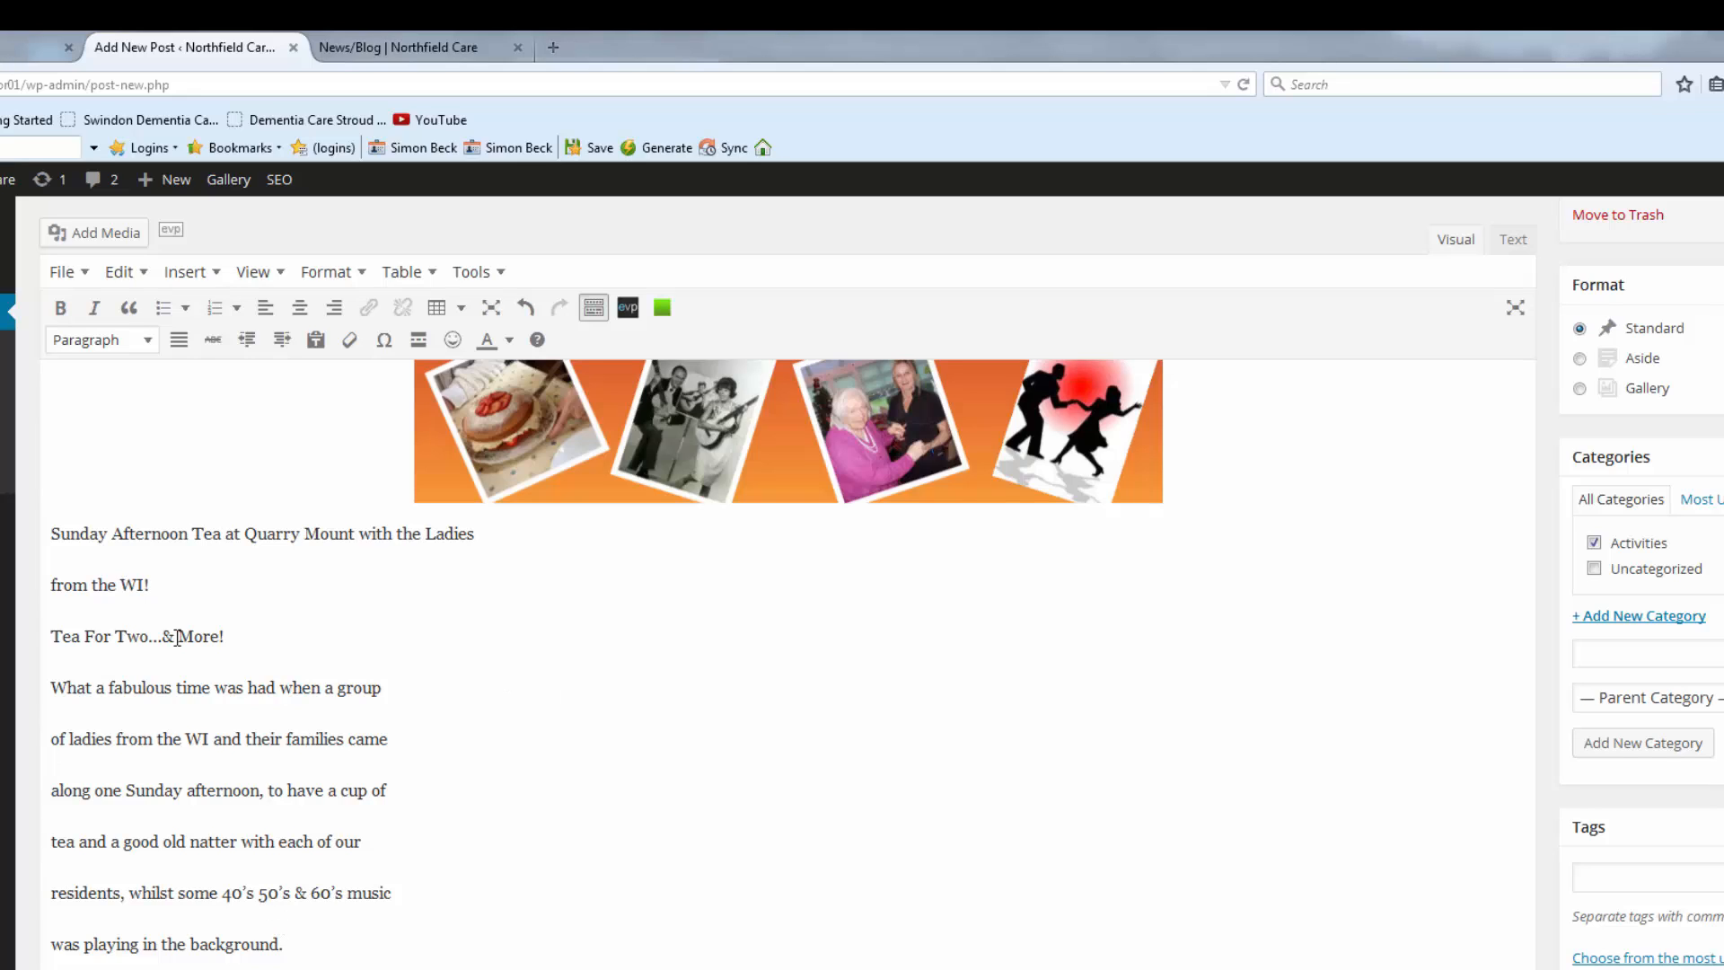
Rejoin the broken opening lines, from 'from the WI!' through the 'good old English brew' line.
click(482, 540)
key(Delete)
key(Delete)
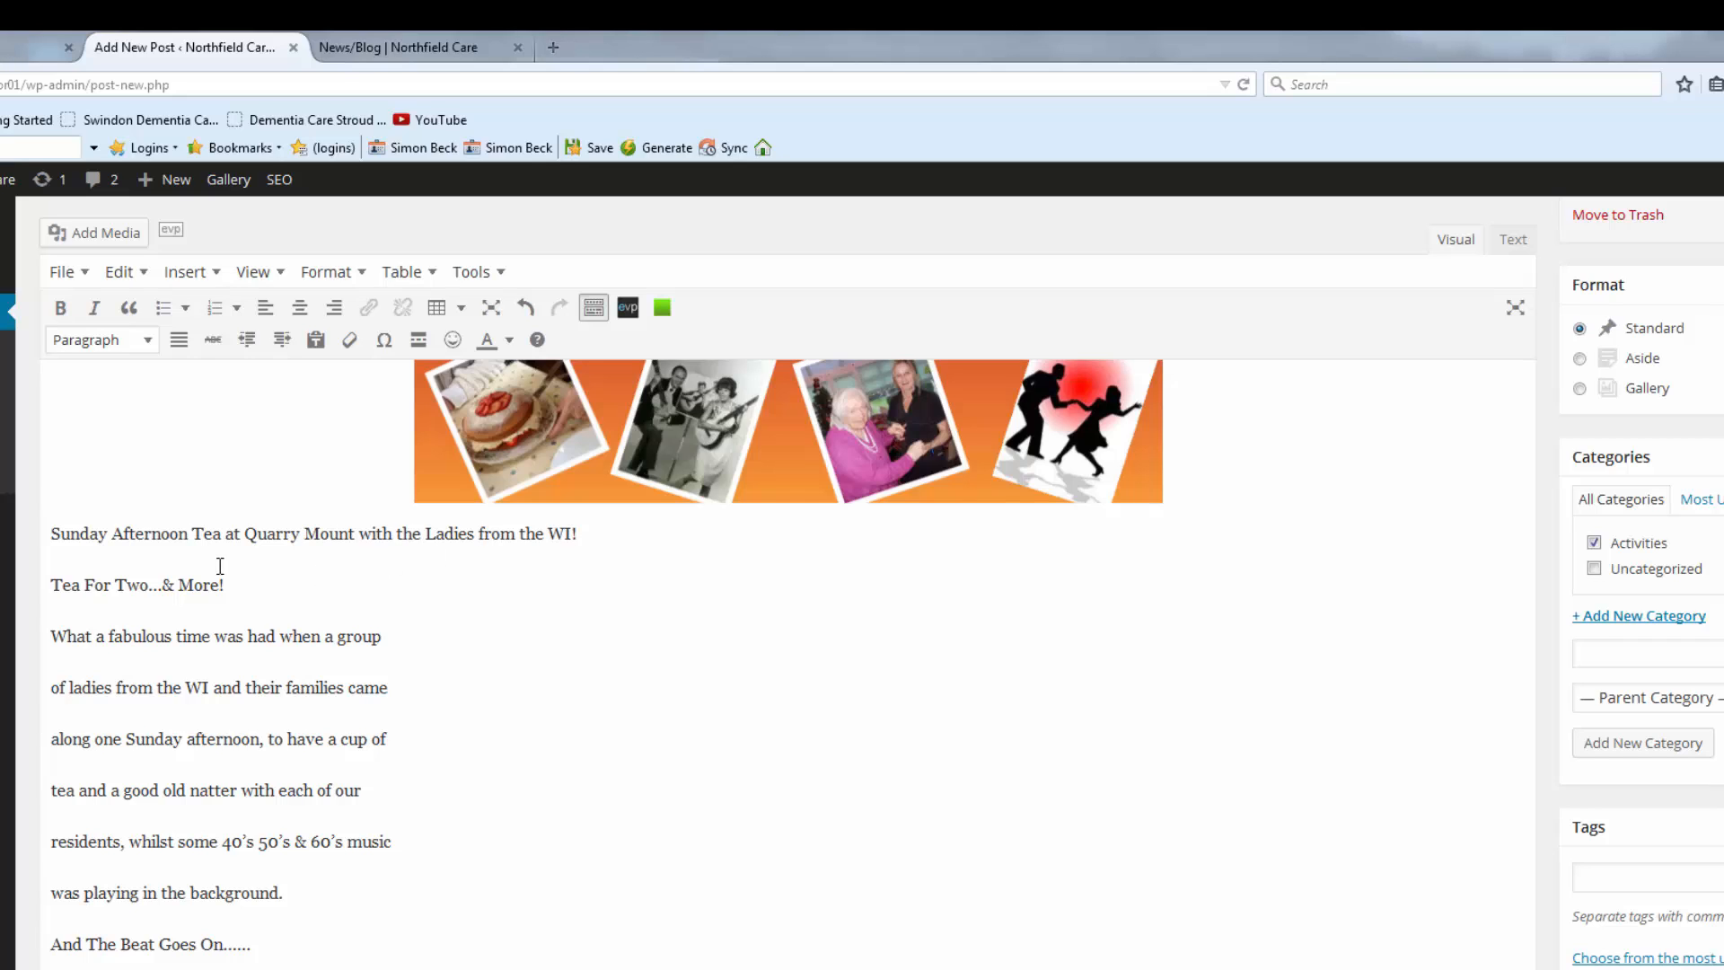
click(411, 638)
key(Delete)
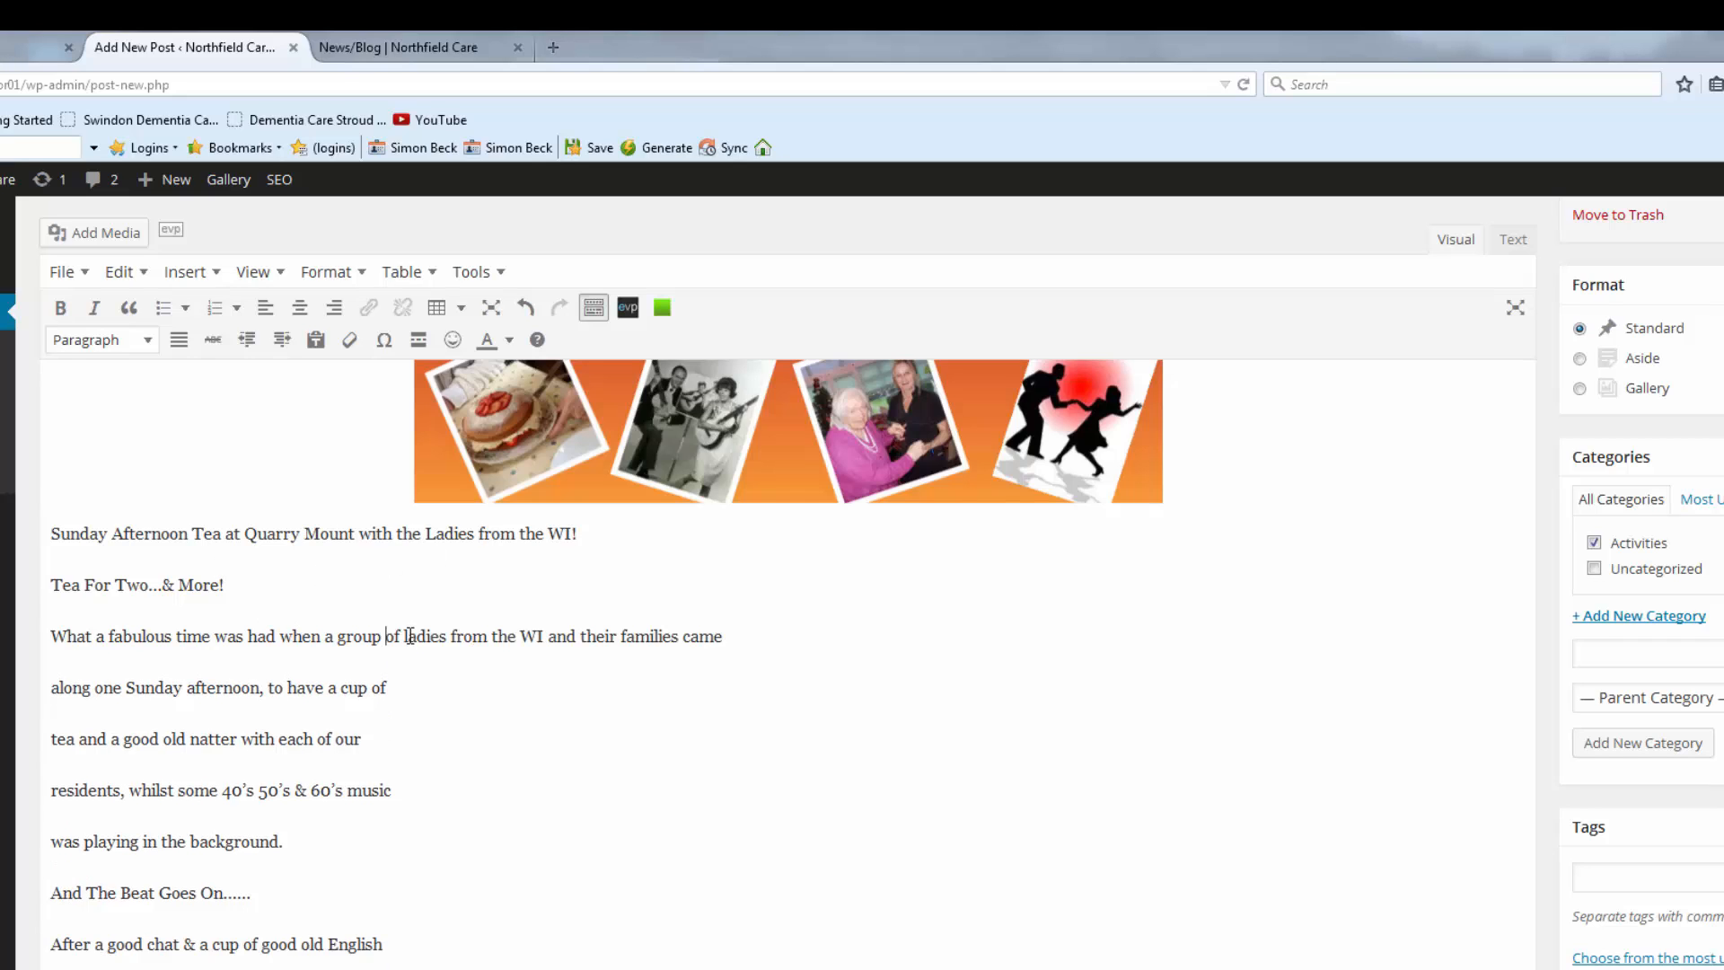
click(743, 643)
key(Delete)
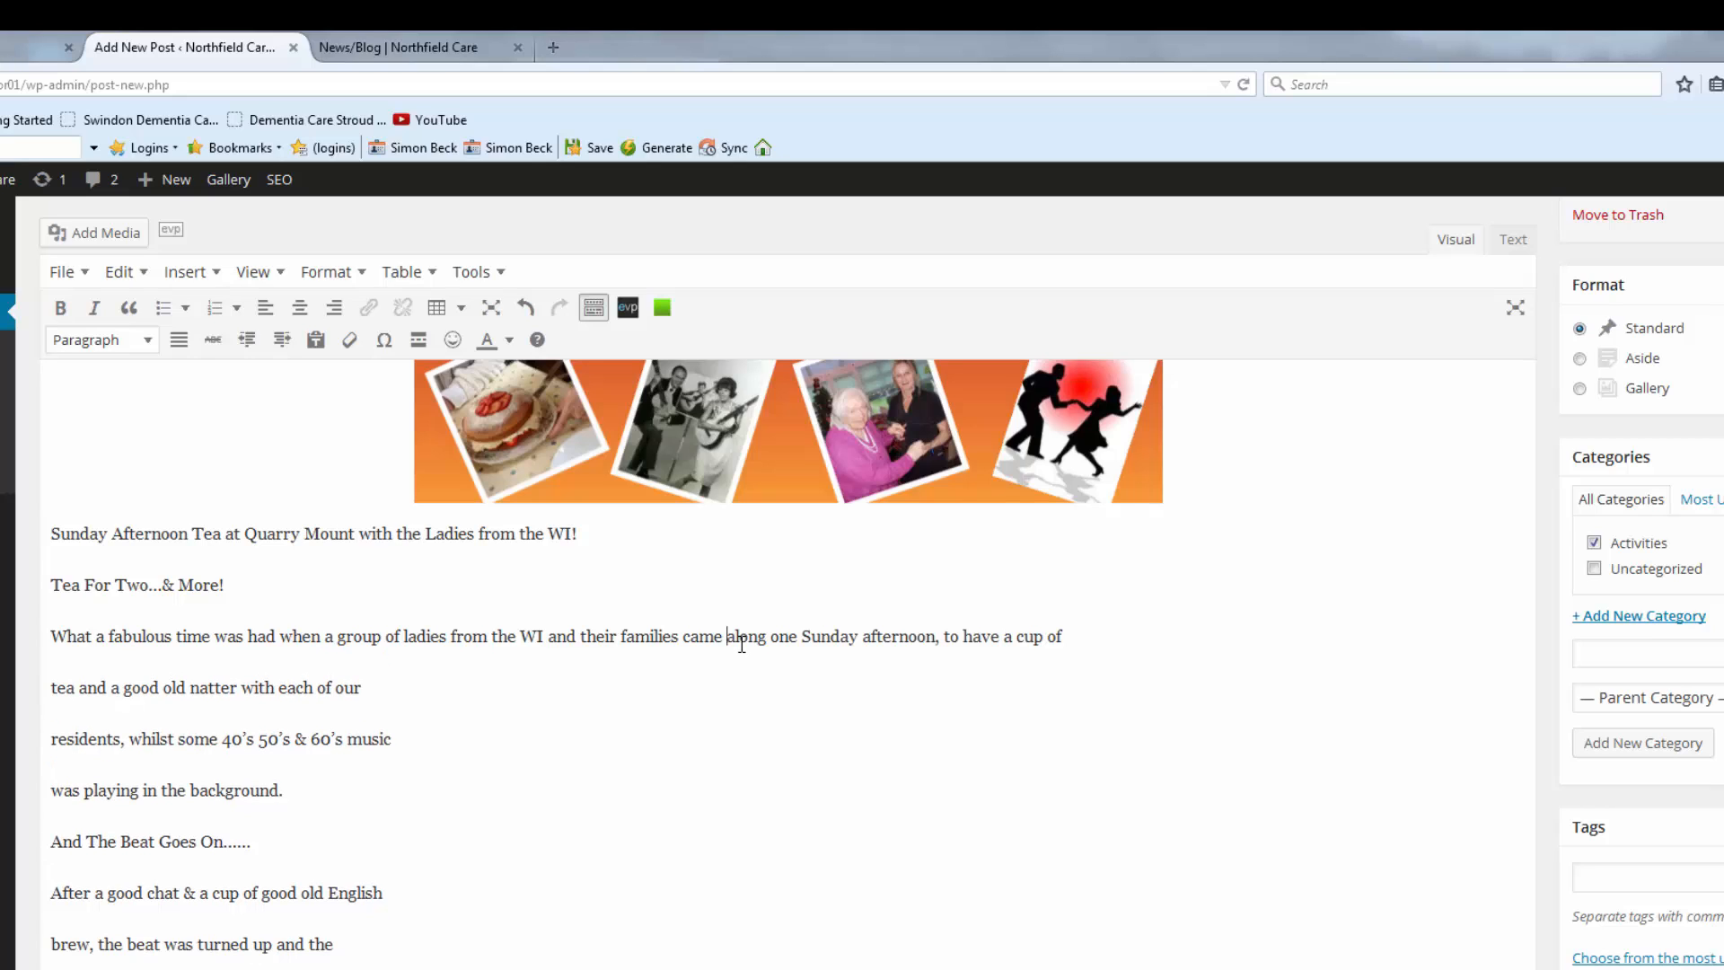
click(1080, 636)
key(Delete)
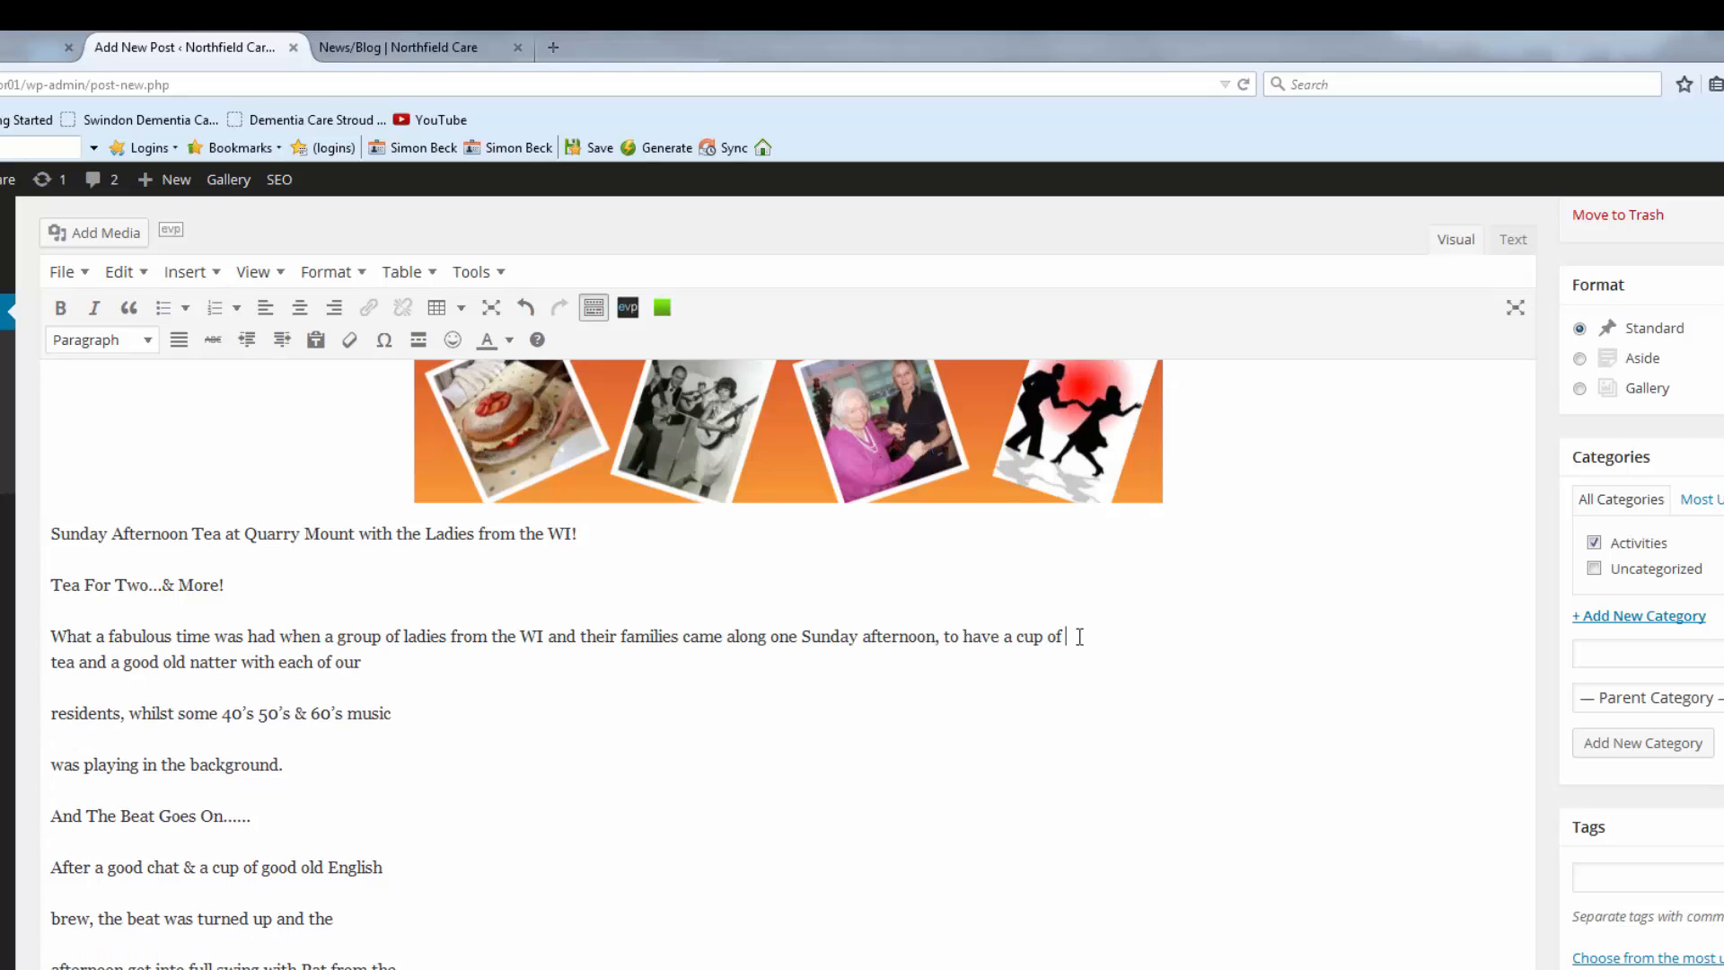
key(Delete)
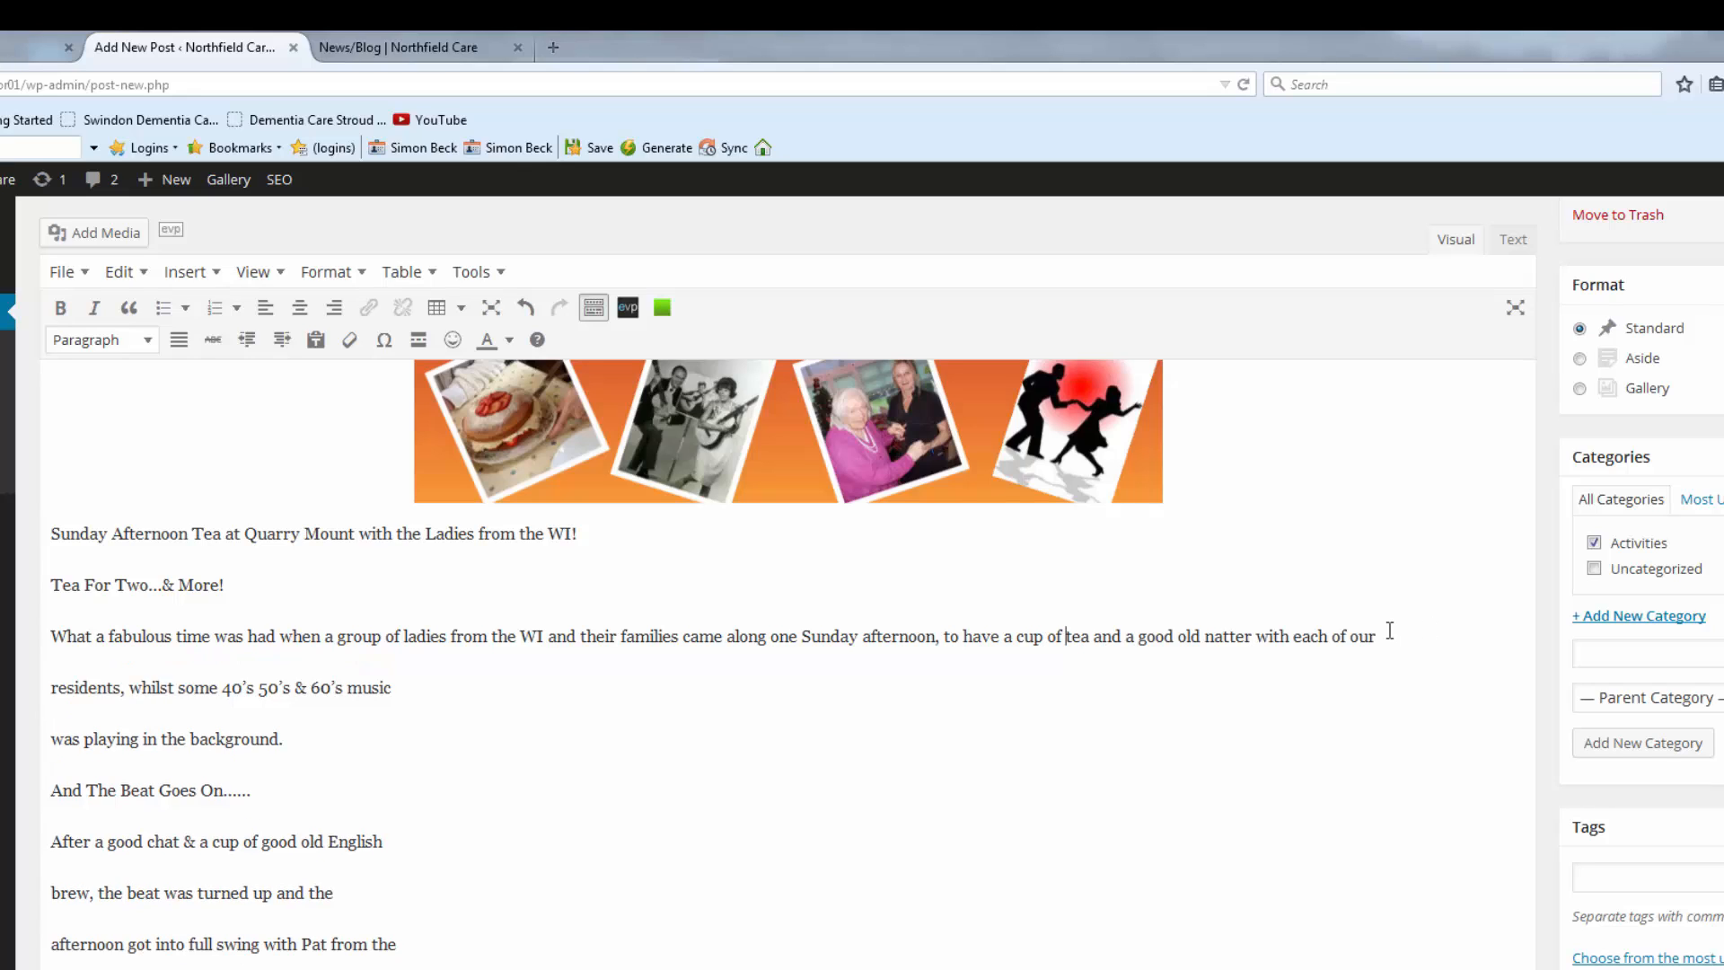
key(Delete)
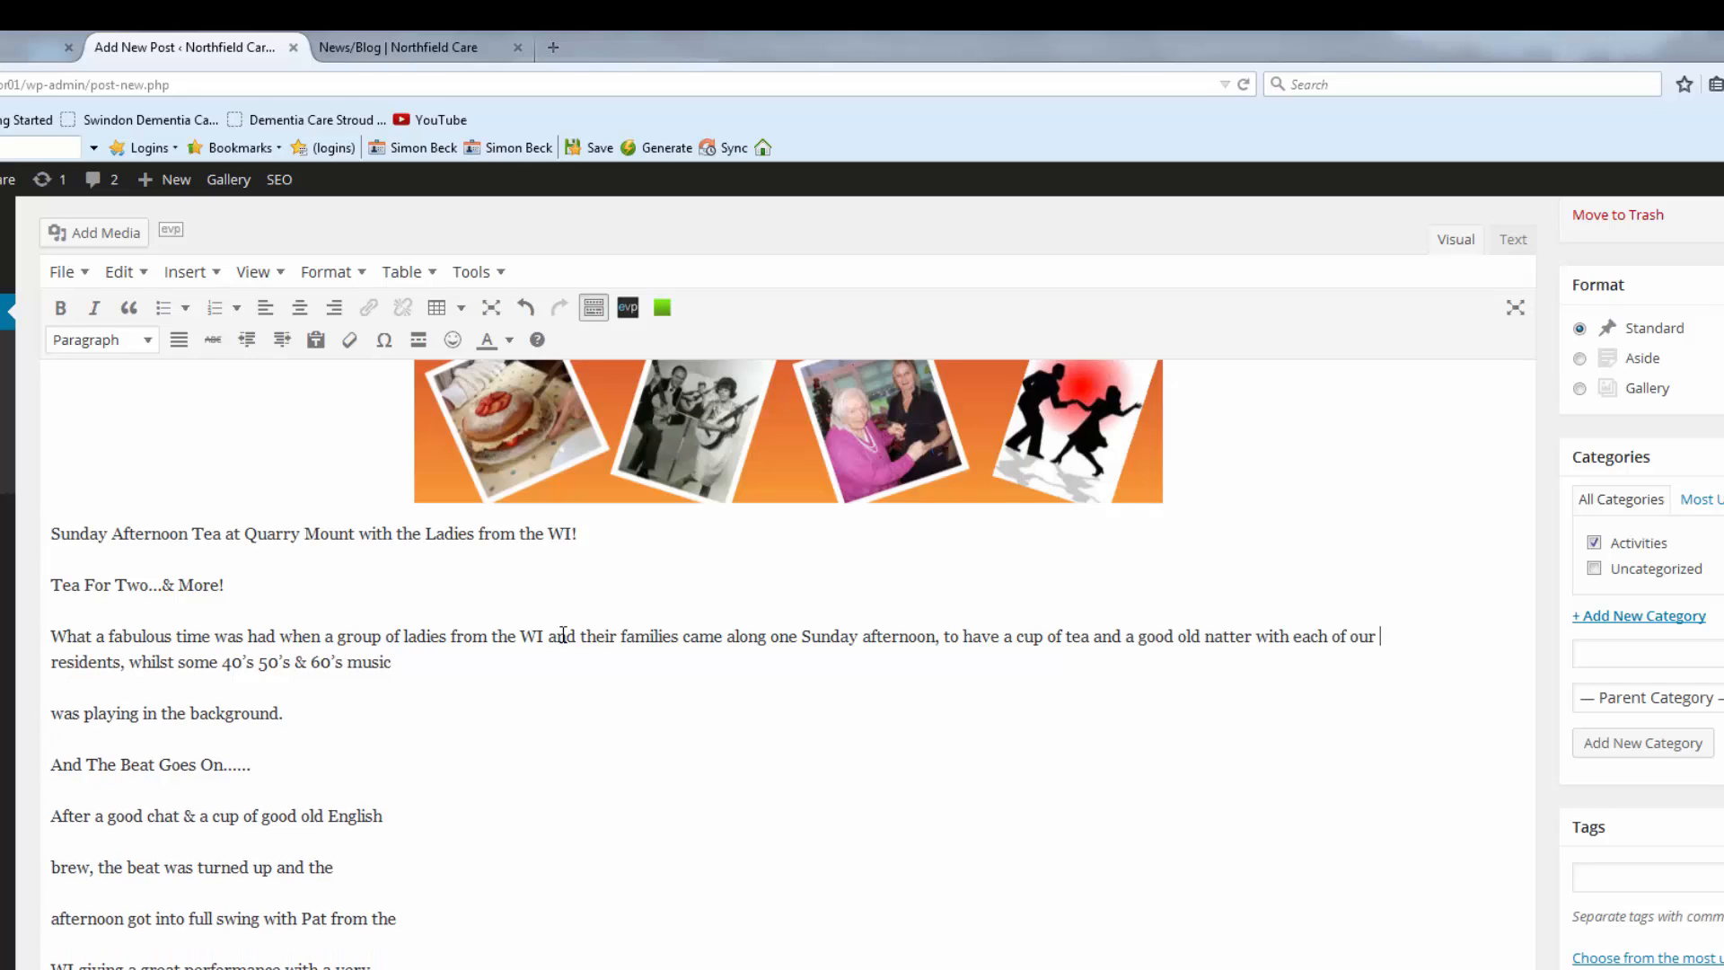
click(397, 664)
key(Delete)
key(Delete)
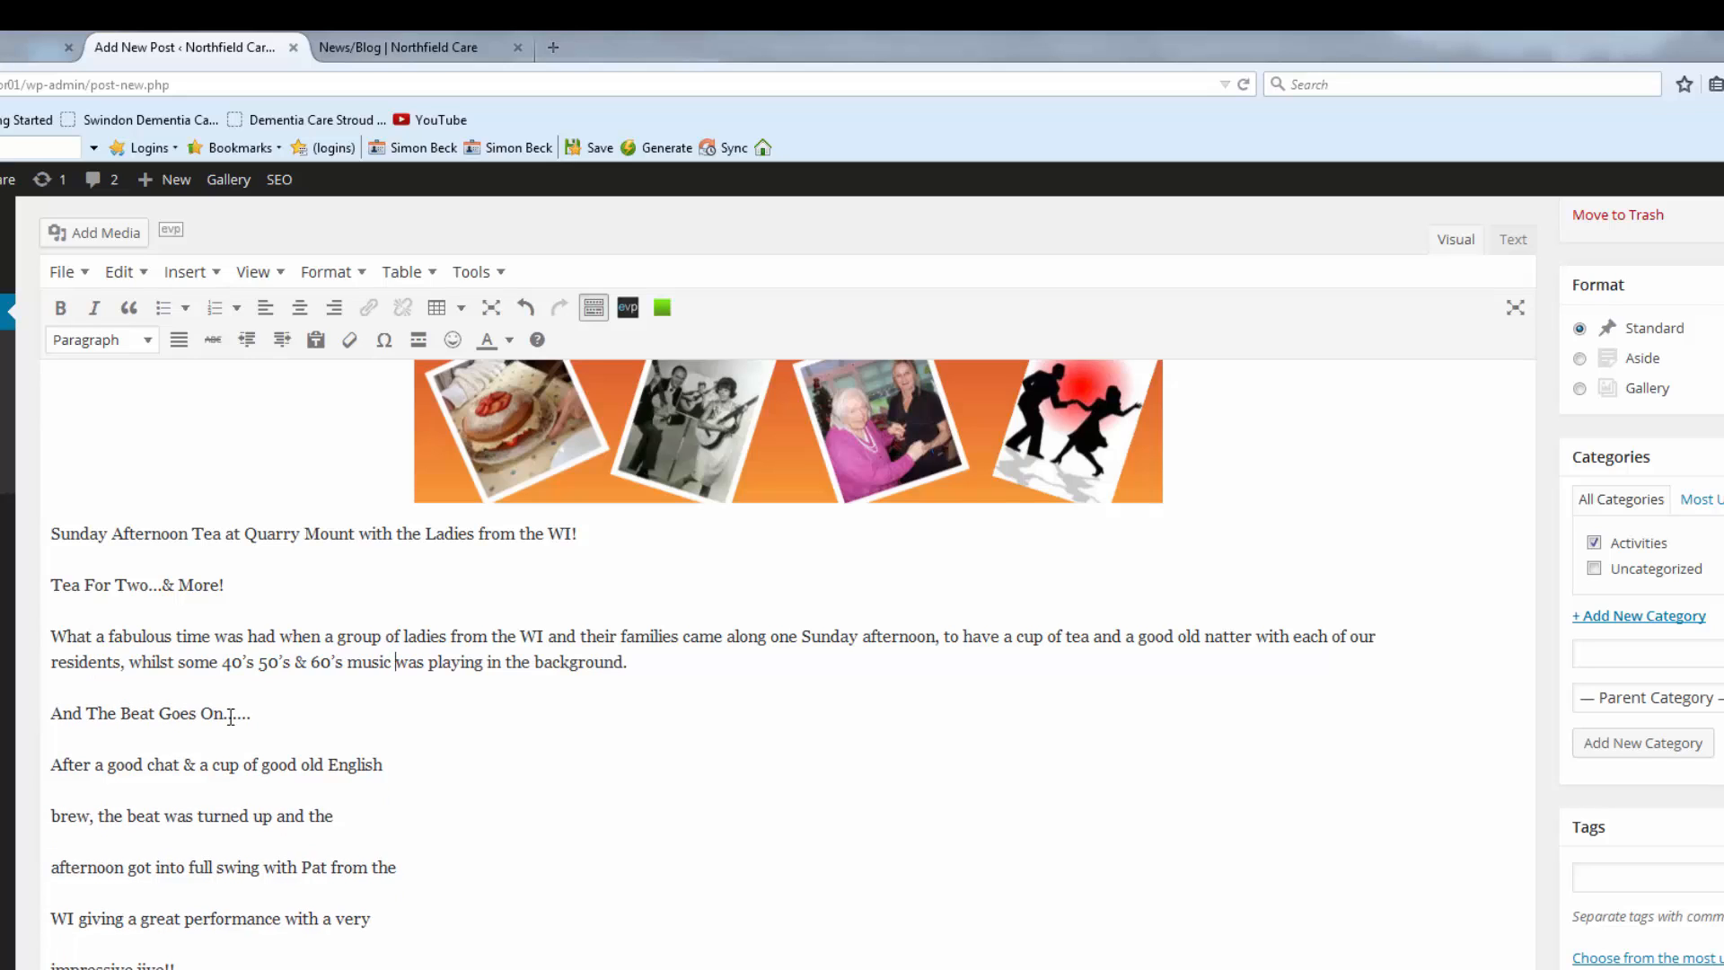
click(389, 764)
key(Delete)
key(Delete)
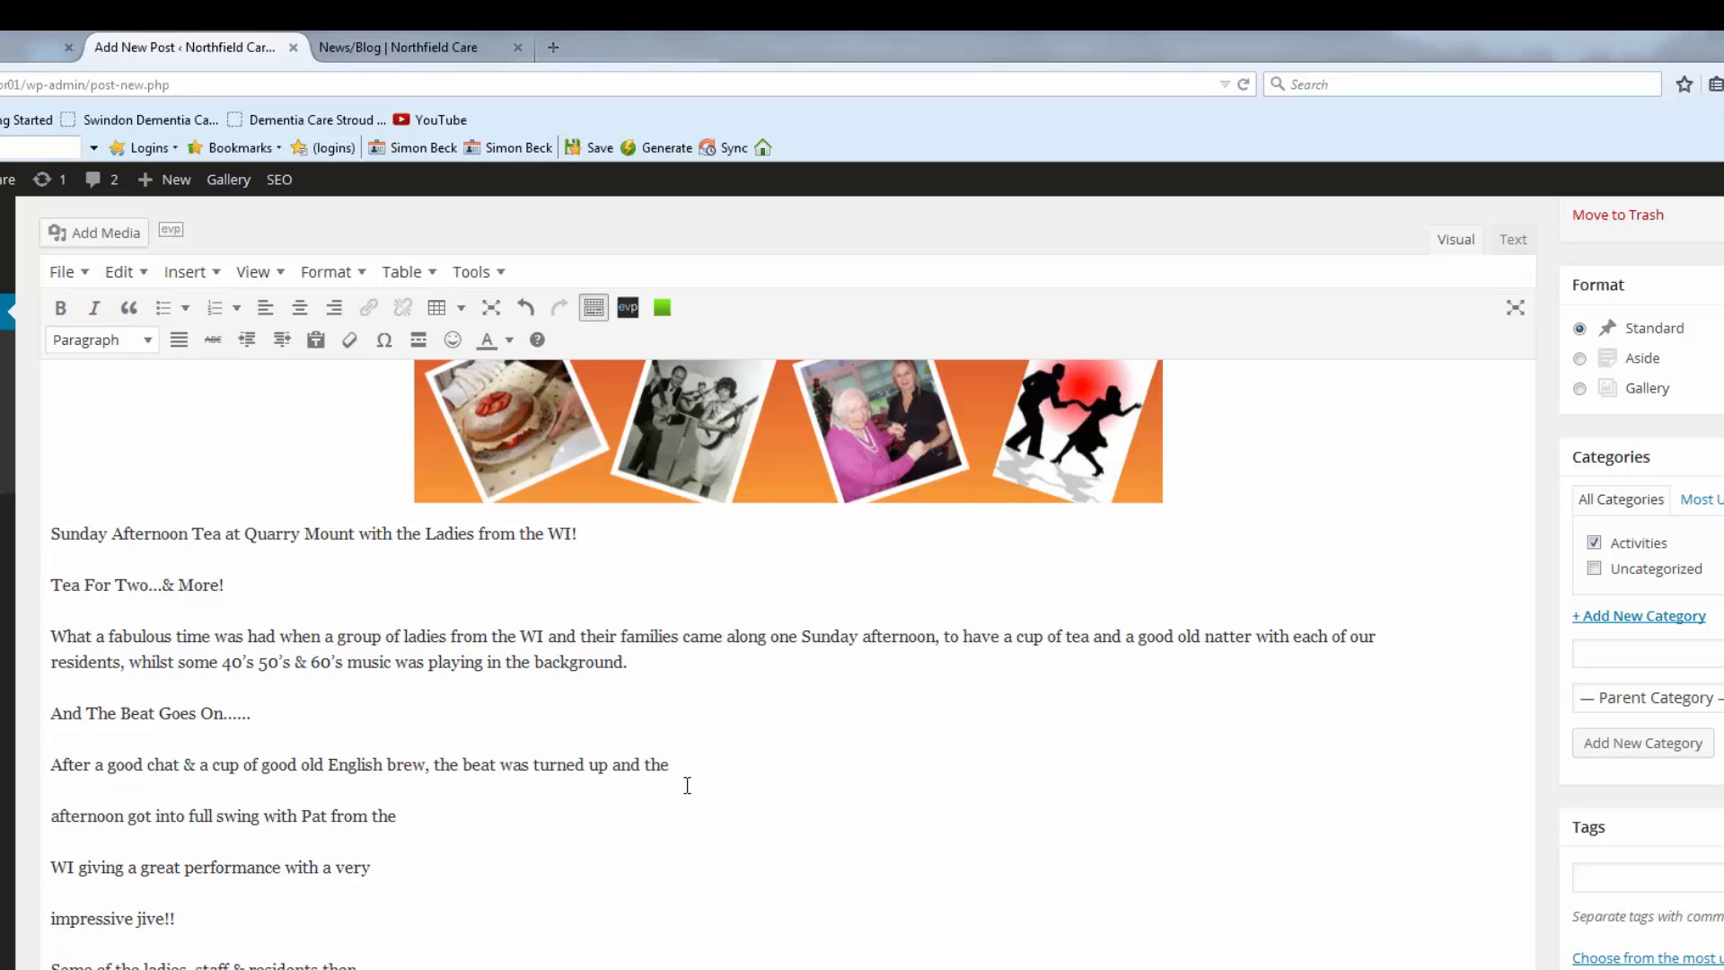
key(Delete)
key(Delete)
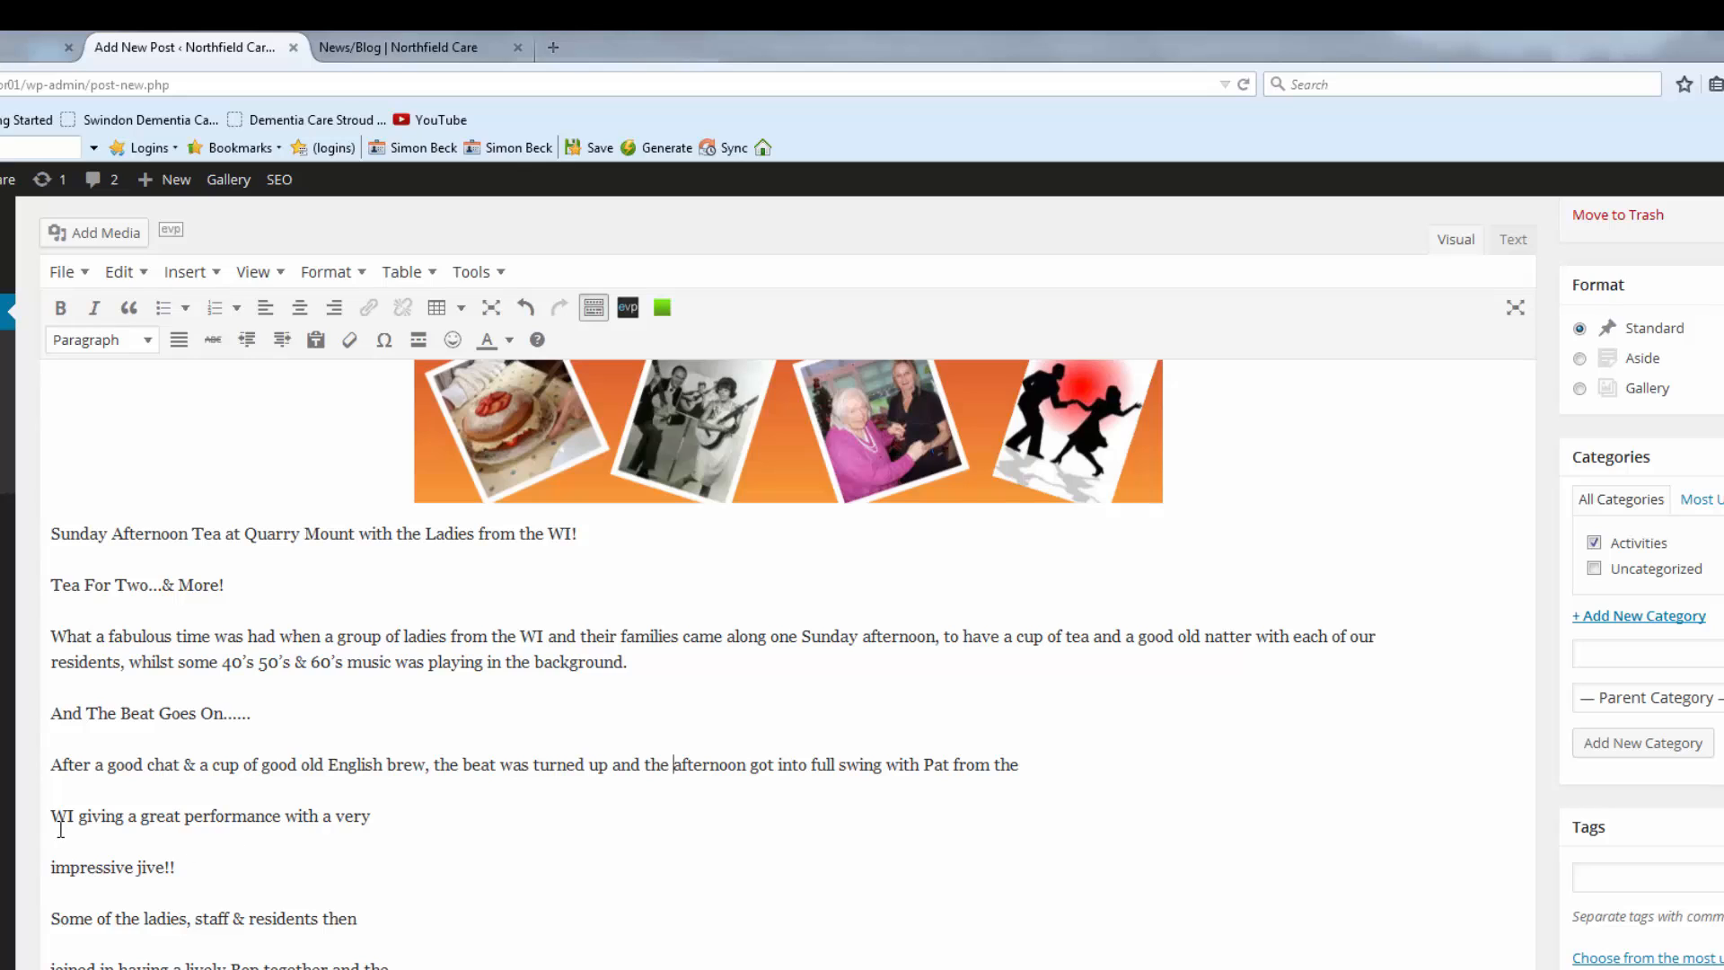
Rejoin the lines about the WI performance, the lively Bop and the little girl's Sunday best.
click(1026, 768)
key(Delete)
key(Delete)
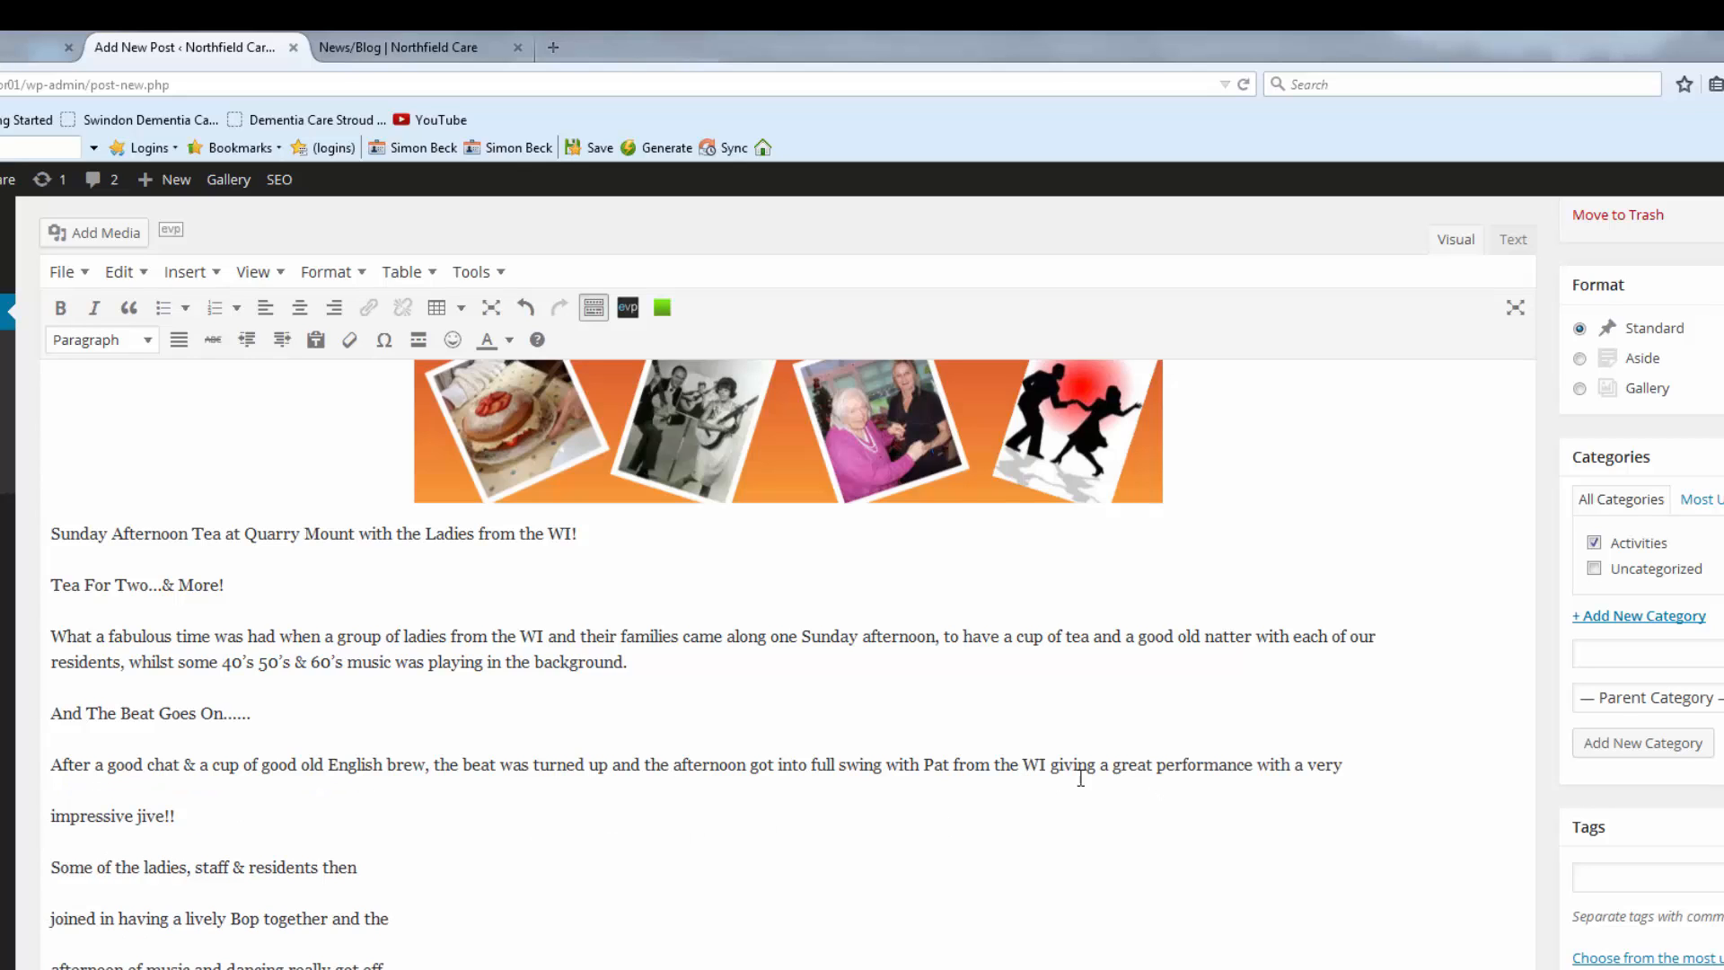
click(1358, 771)
key(Delete)
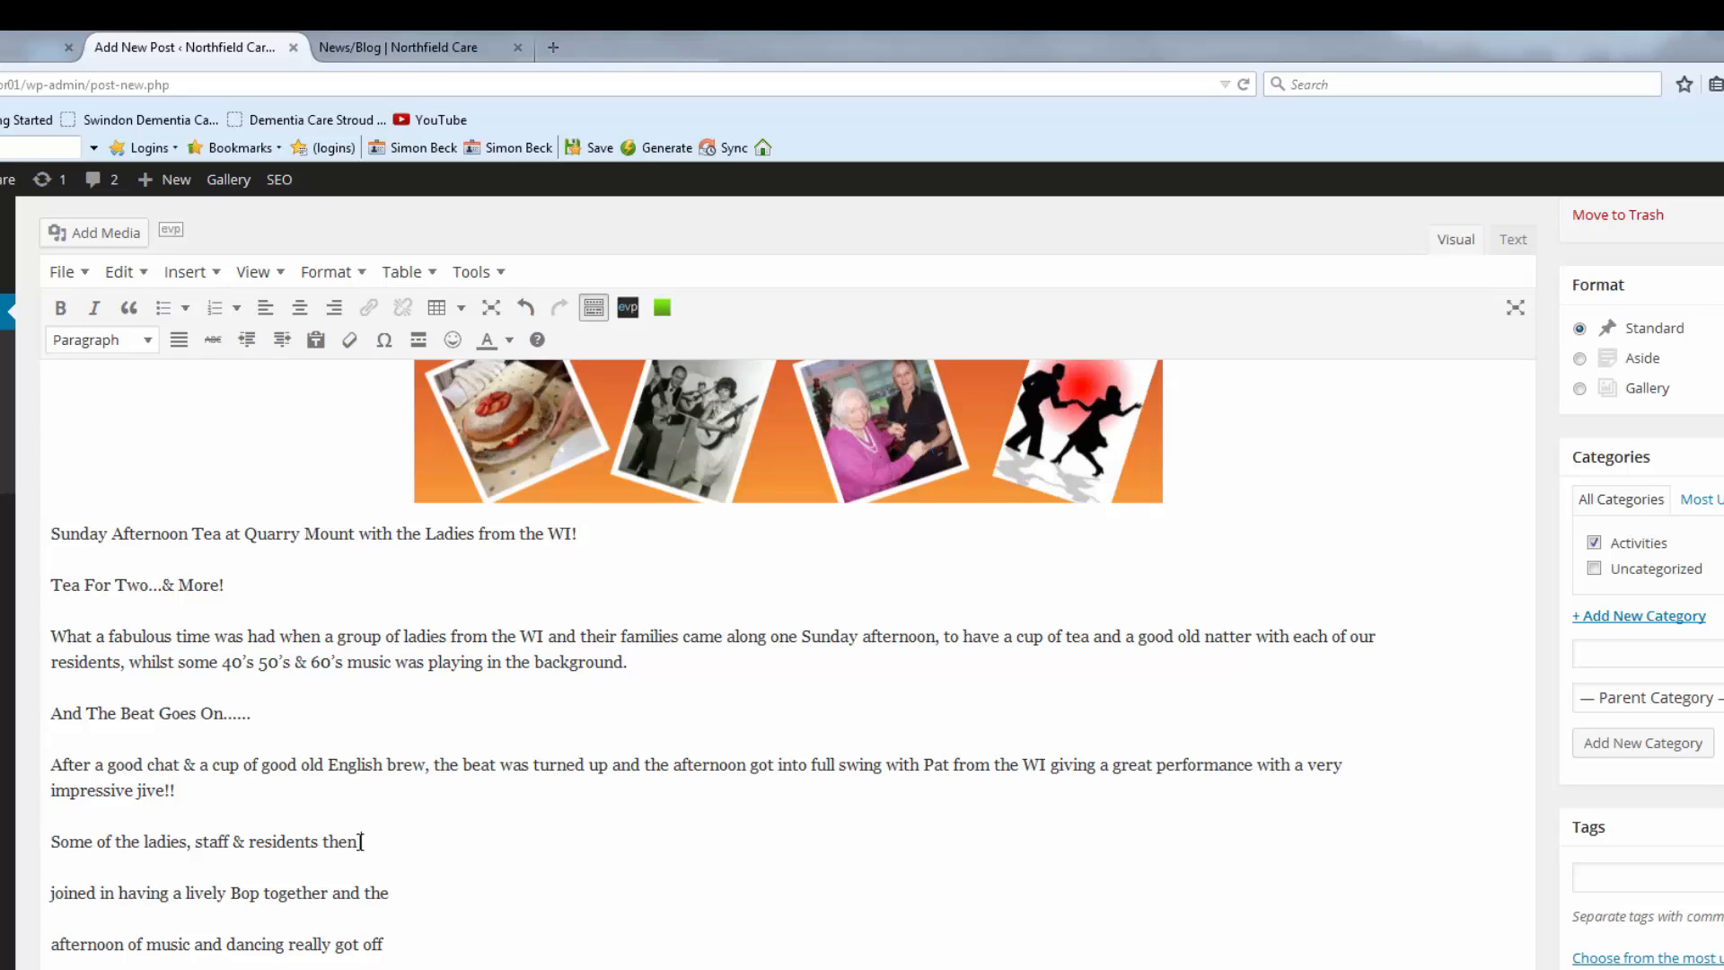
key(Delete)
key(Delete)
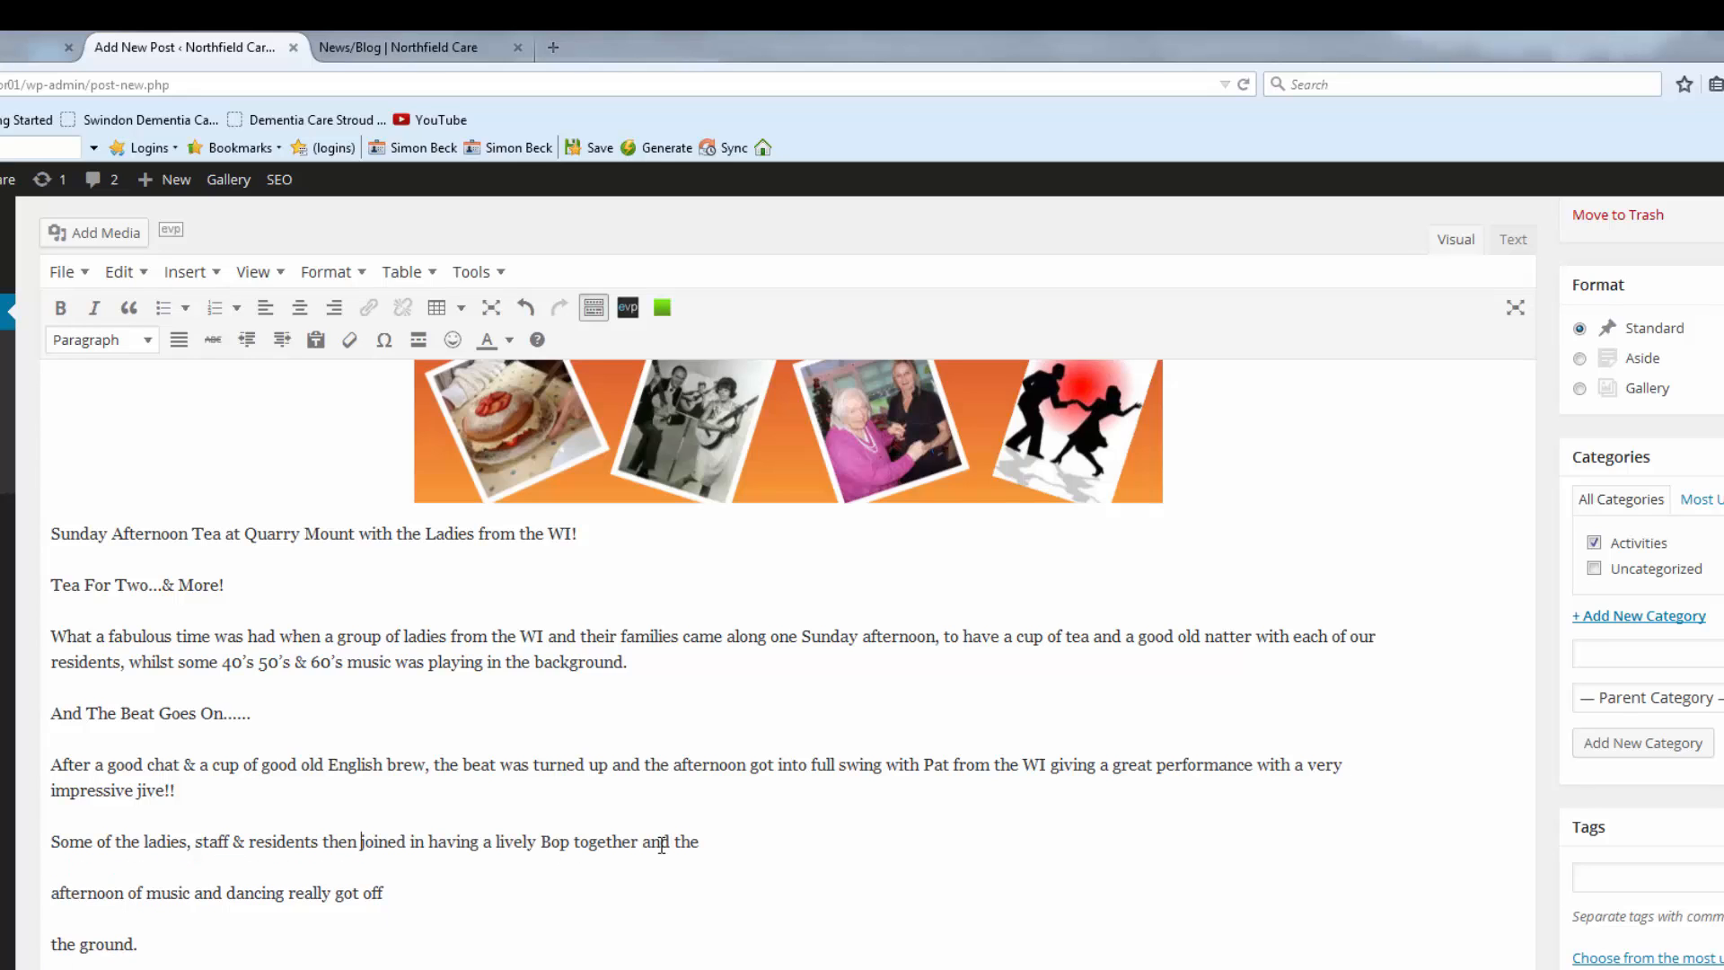
key(Delete)
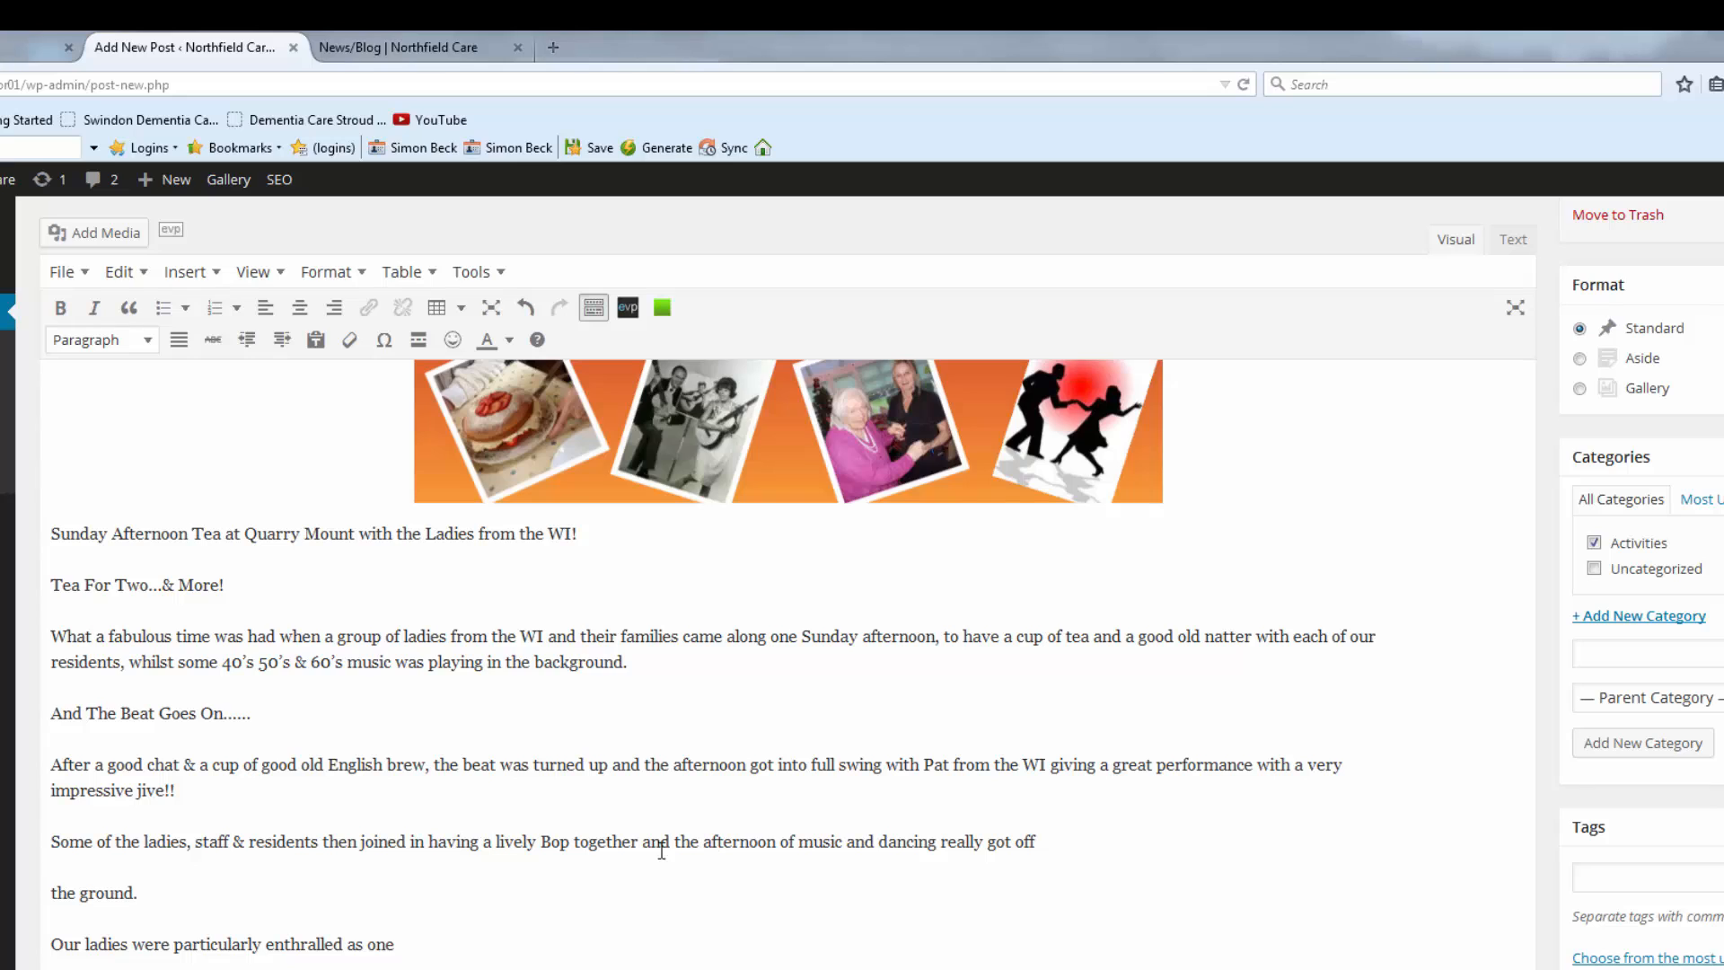
click(1048, 835)
key(Delete)
key(Delete)
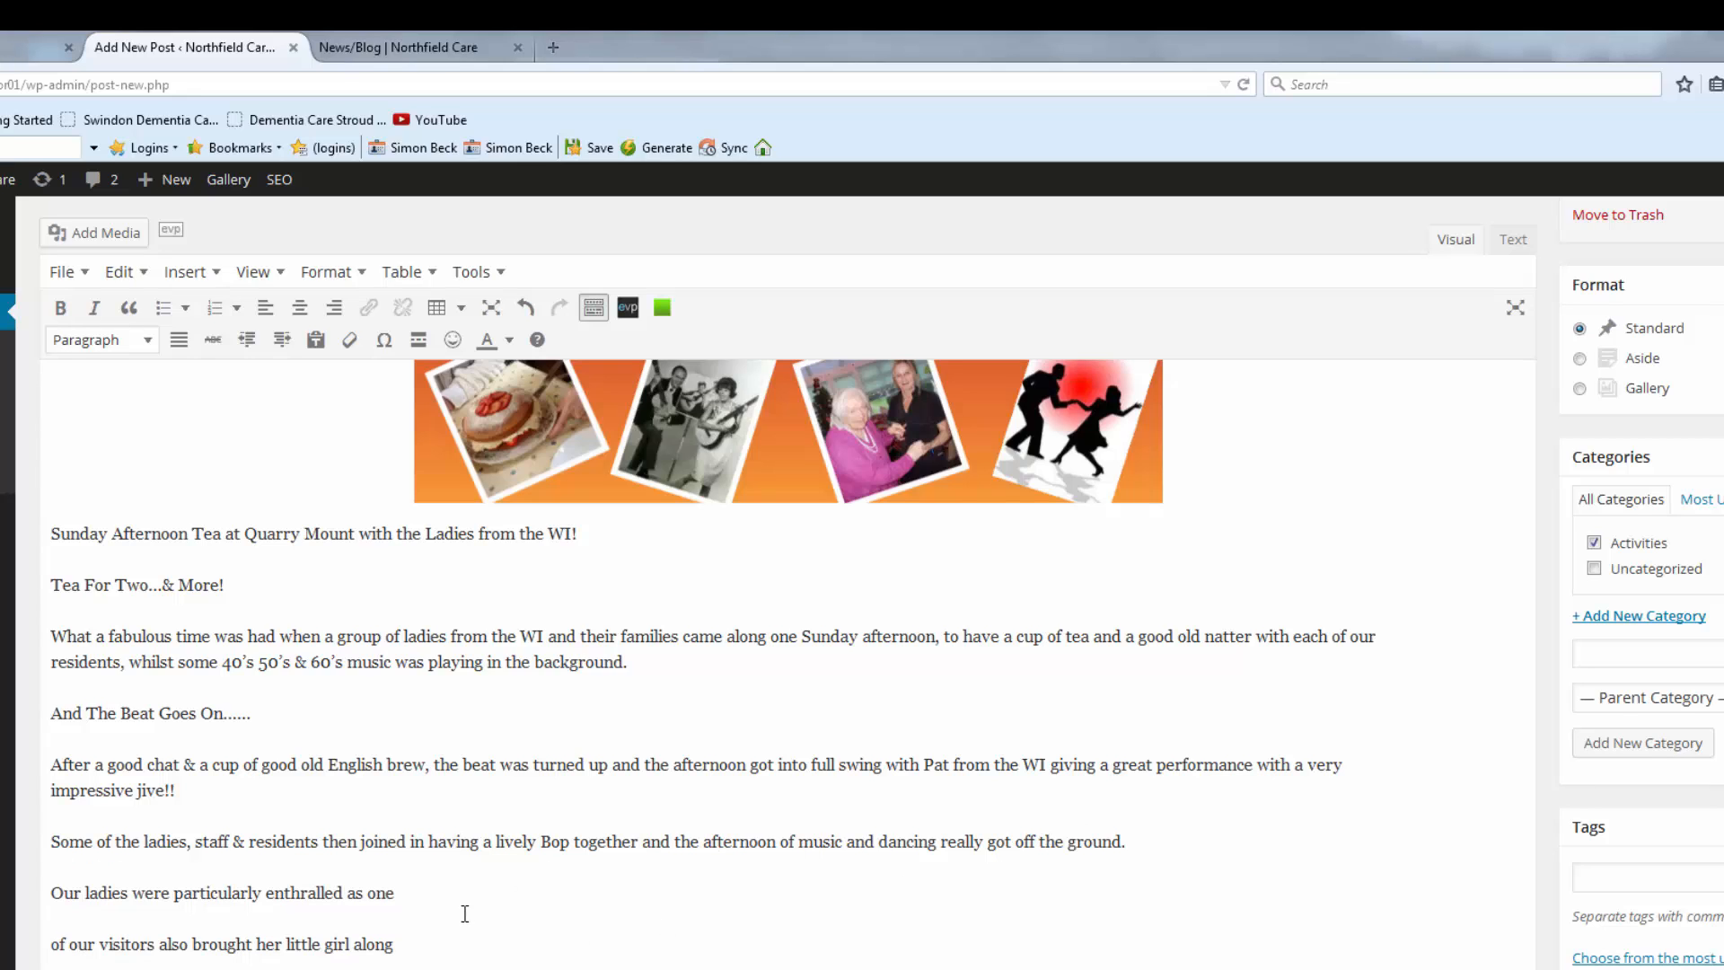
click(409, 904)
key(Delete)
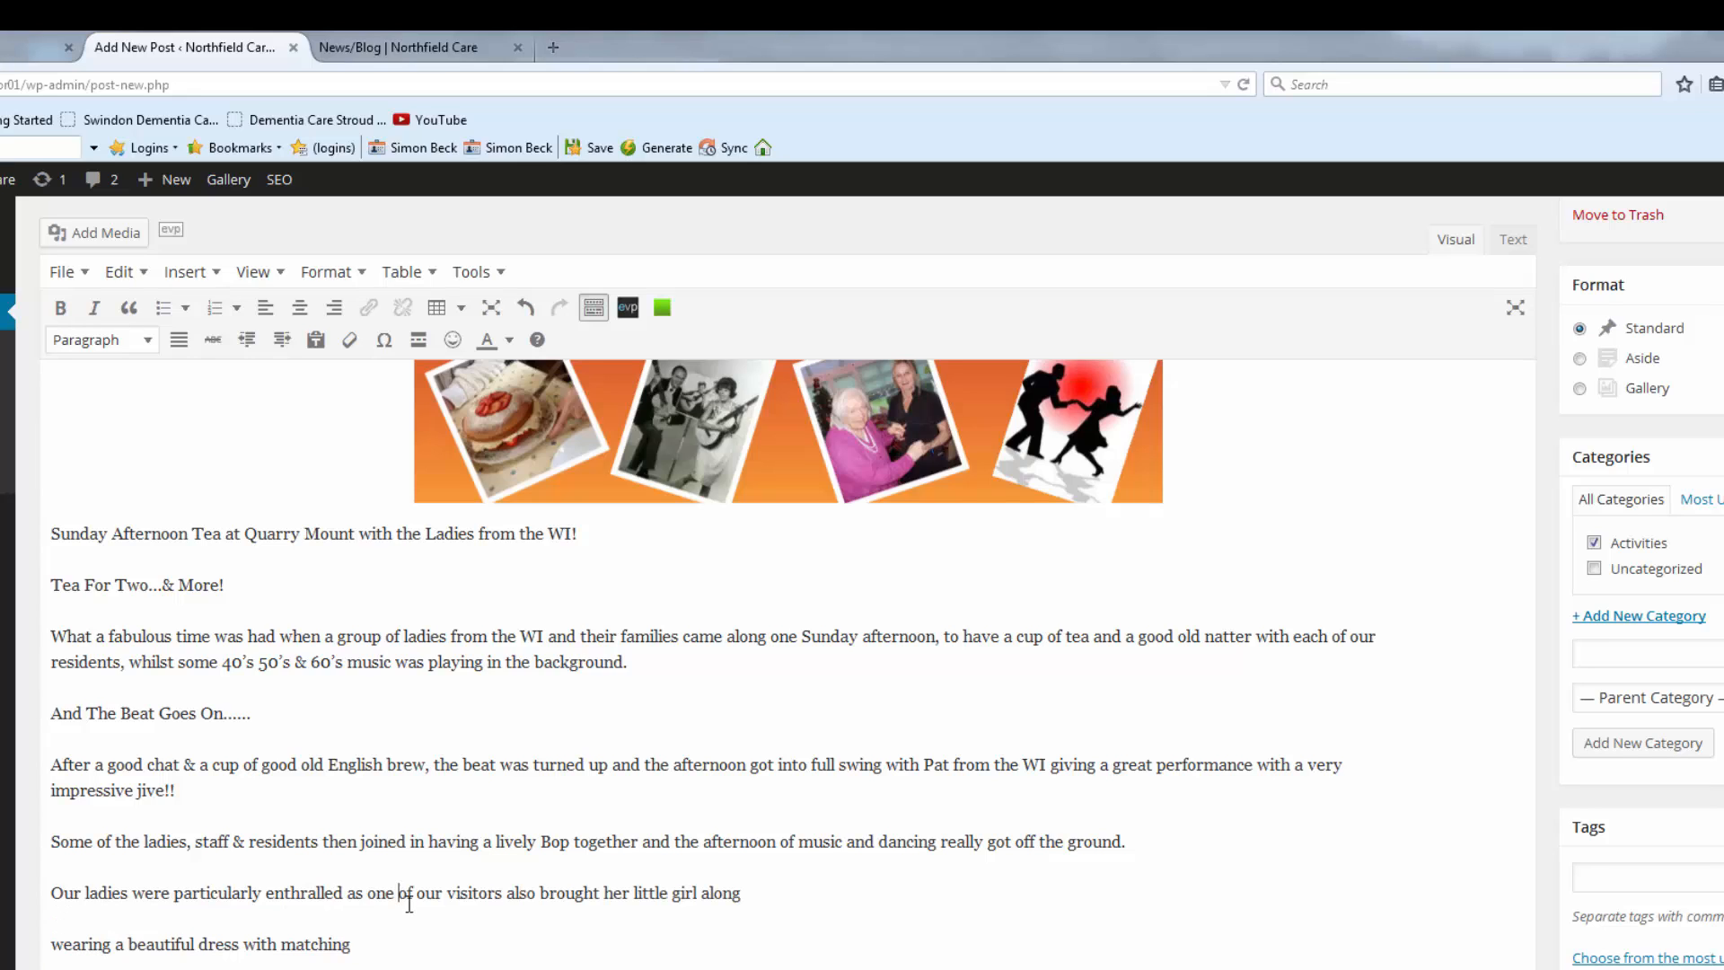
click(751, 898)
key(Delete)
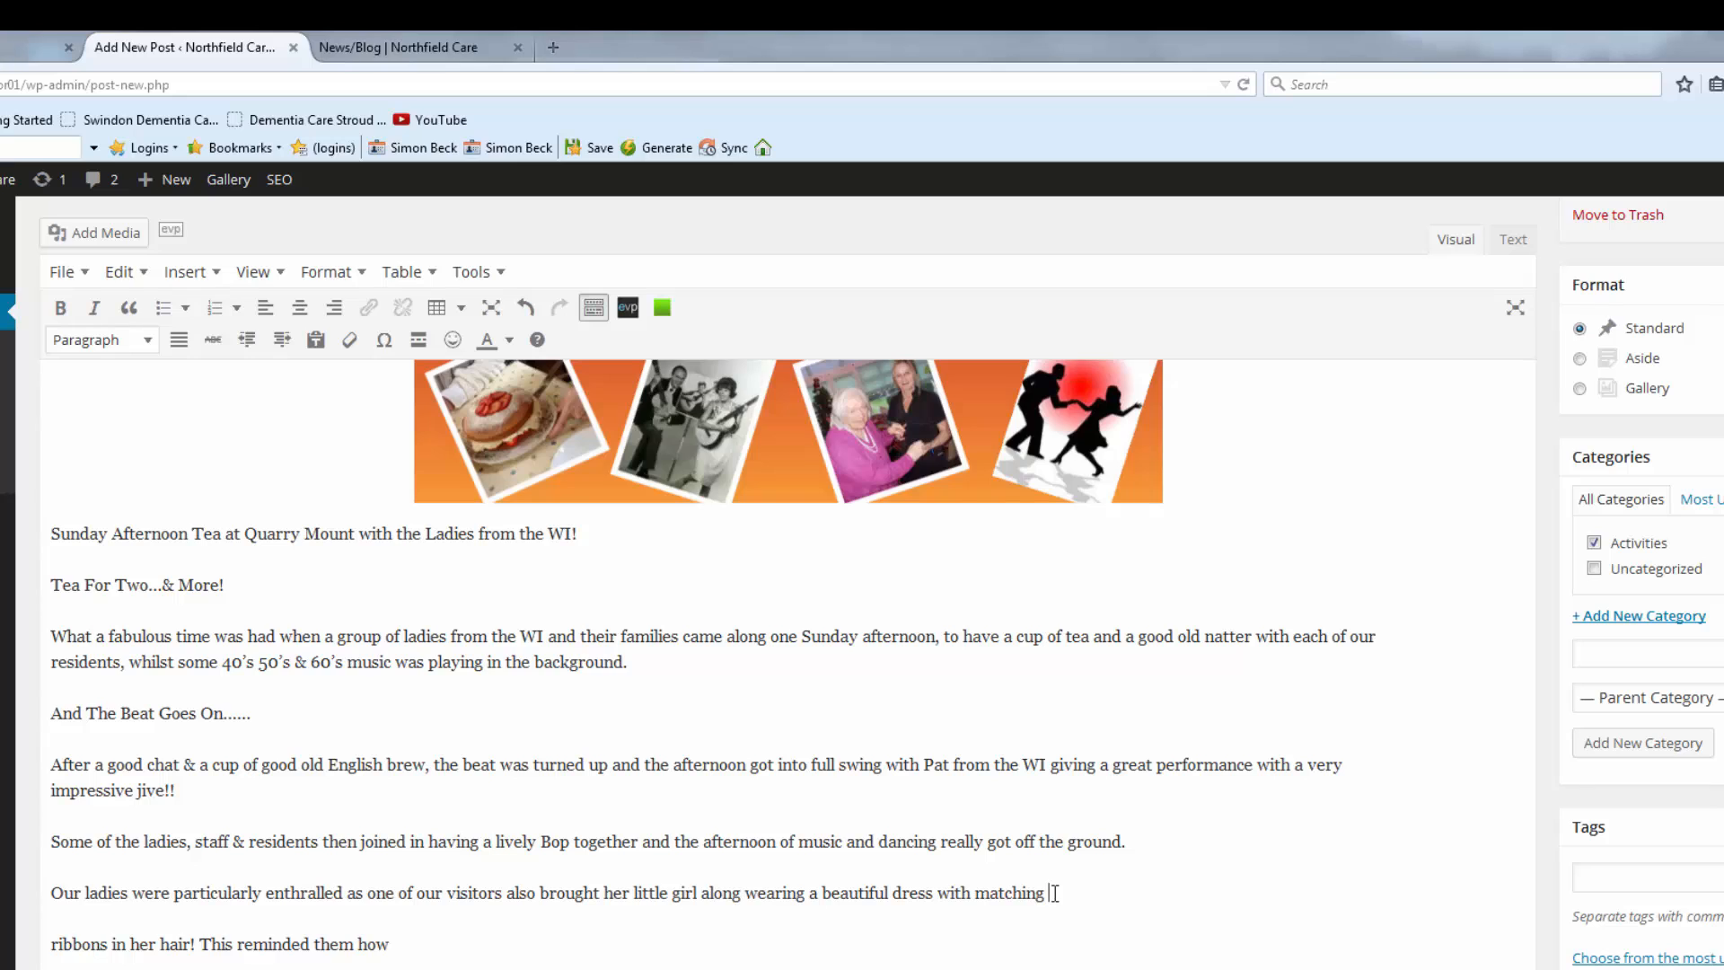
key(Delete)
key(Delete)
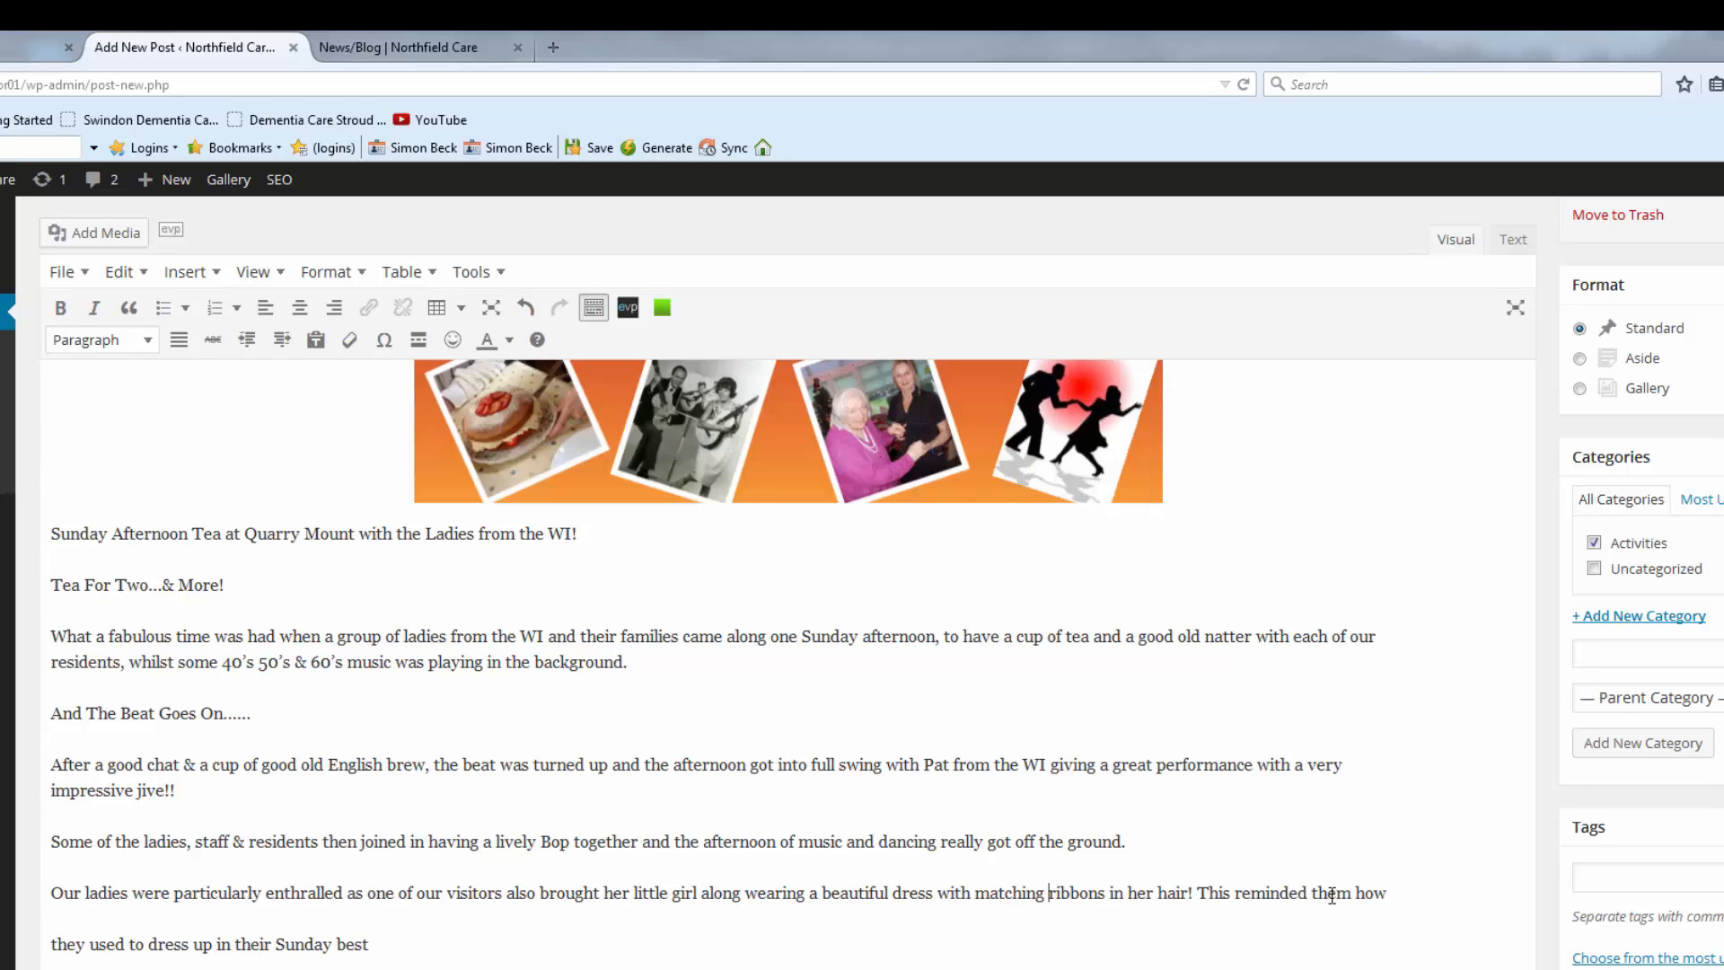
key(Delete)
key(Delete)
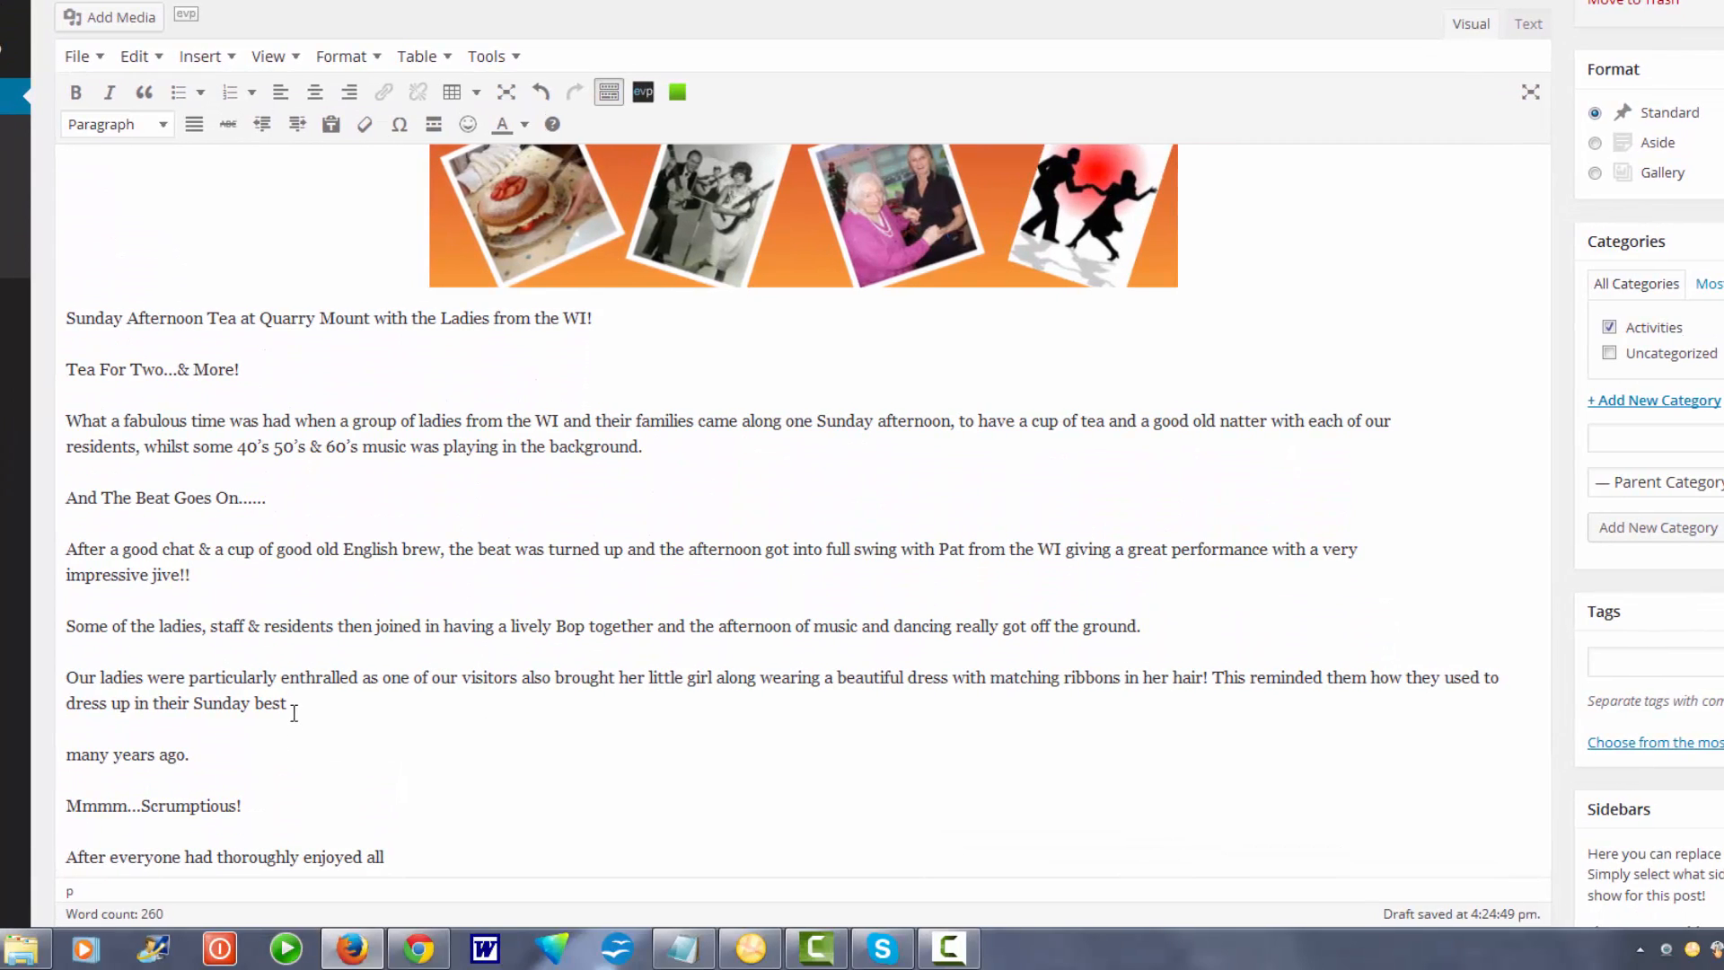
key(Delete)
key(Delete)
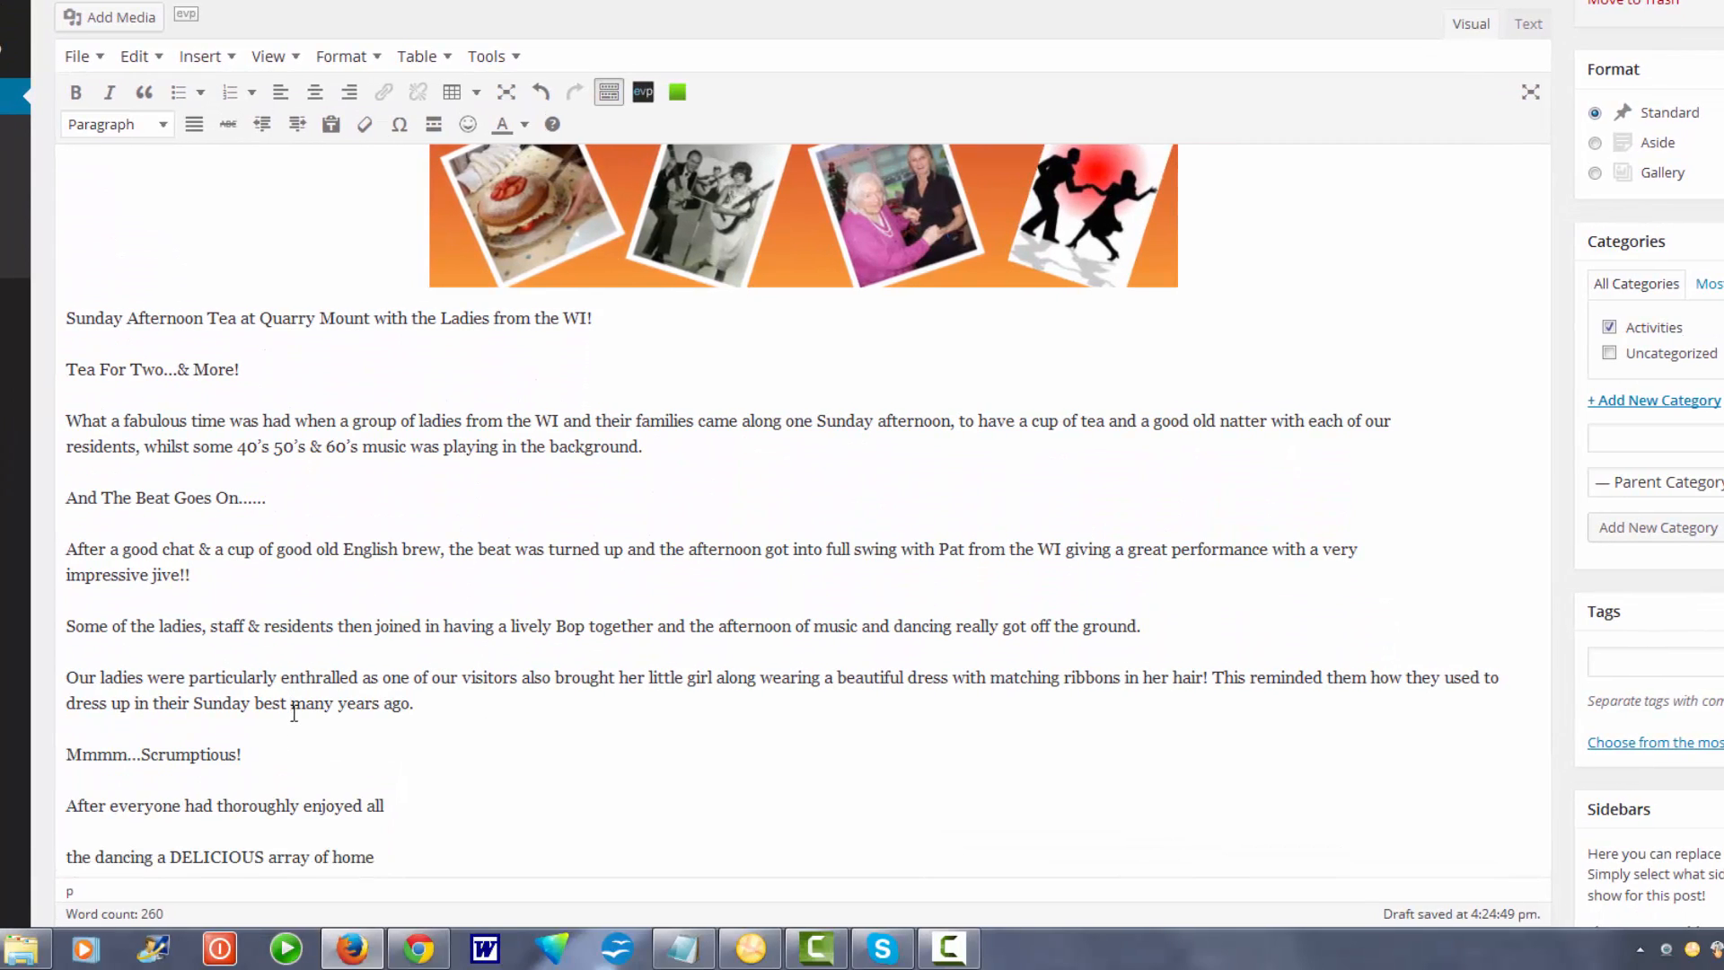
Rejoin the cakes paragraph, from the DELICIOUS array through 'another Cuppa!'.
scroll(527, 715, down, 3)
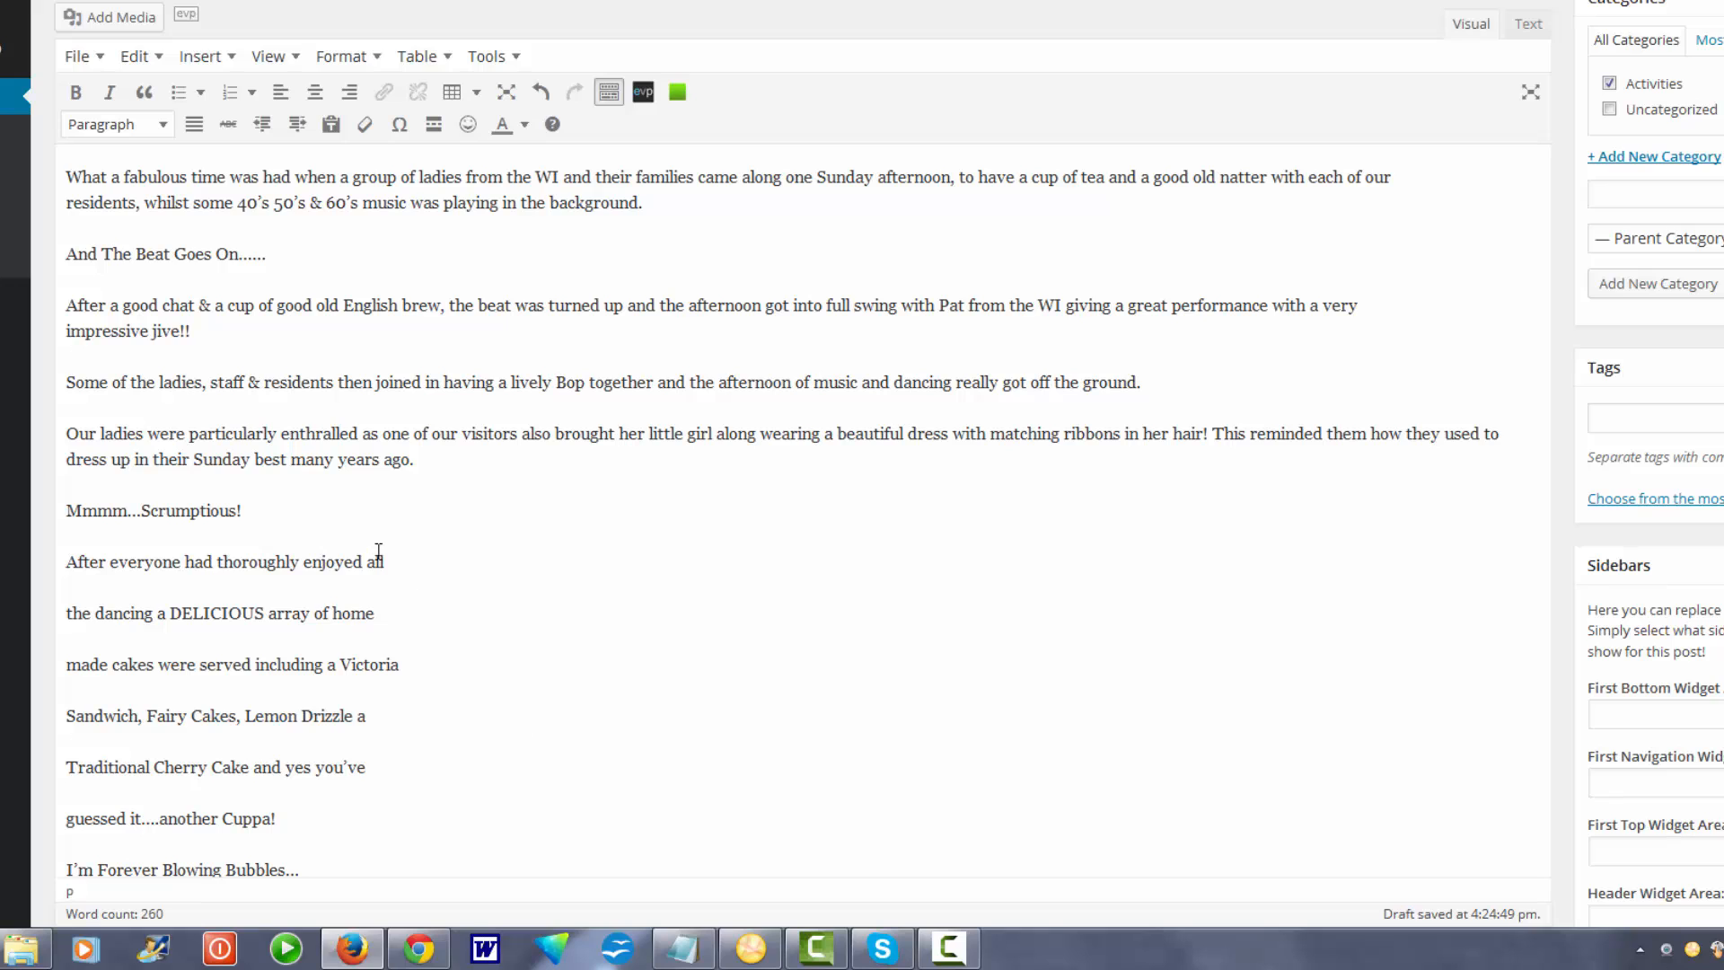
key(Delete)
key(Delete)
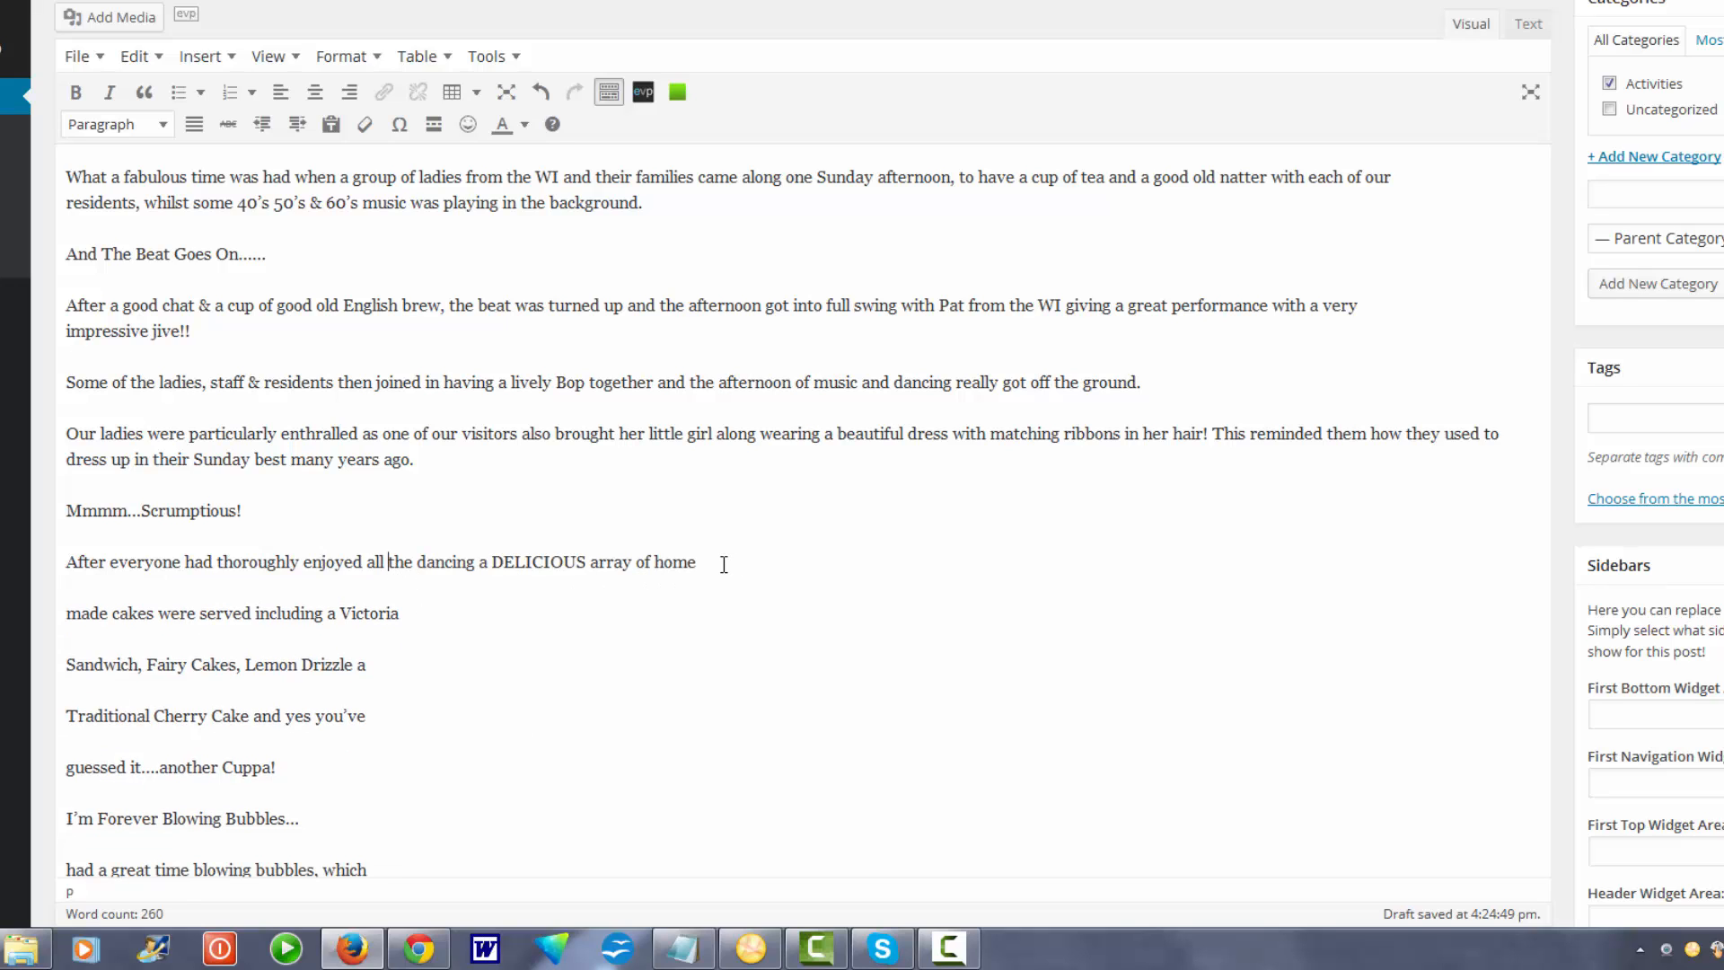
key(Delete)
key(Delete)
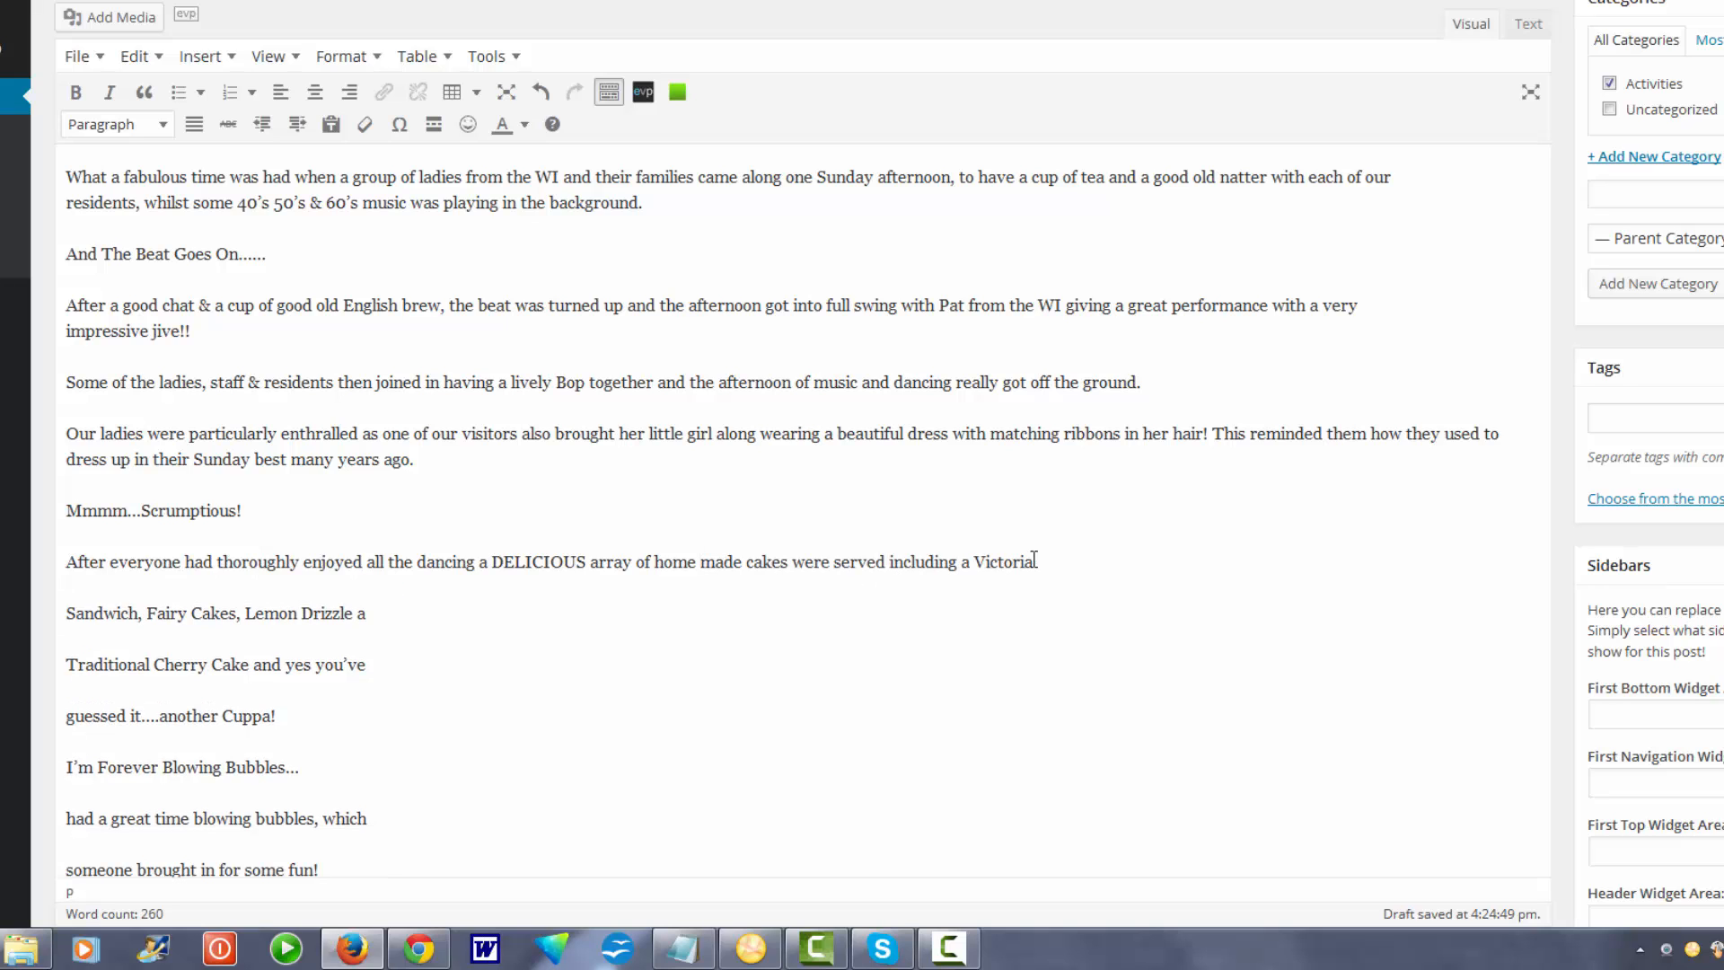
click(1038, 561)
key(Delete)
key(Delete)
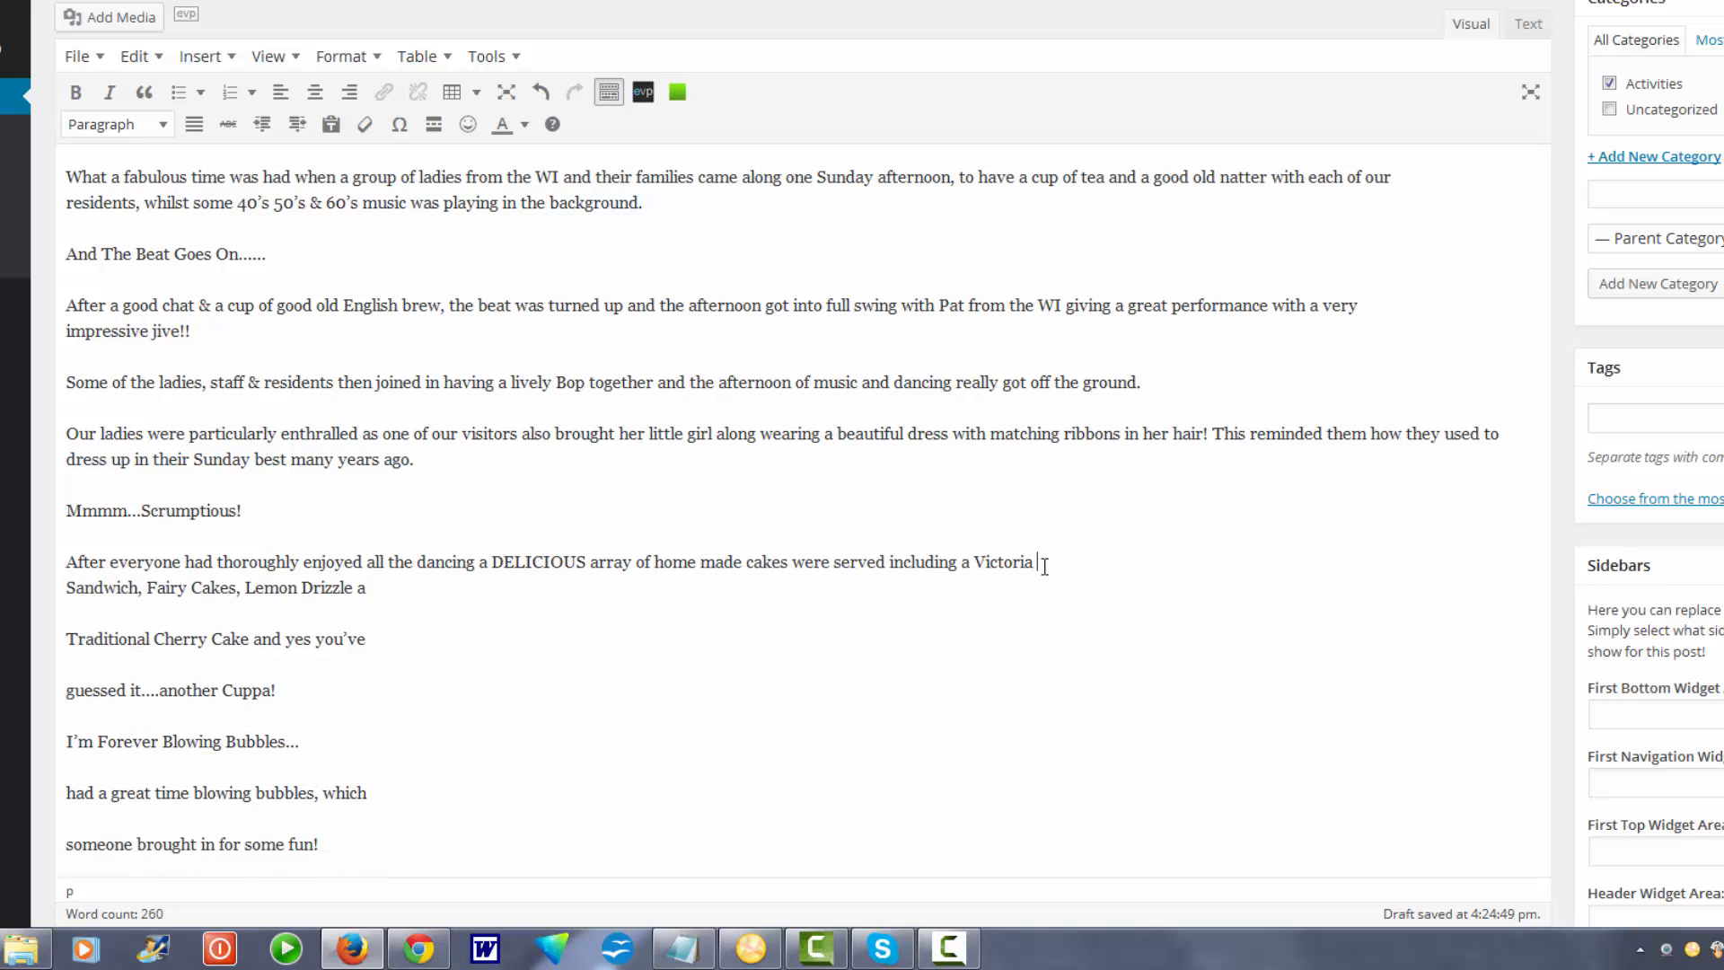
click(1352, 562)
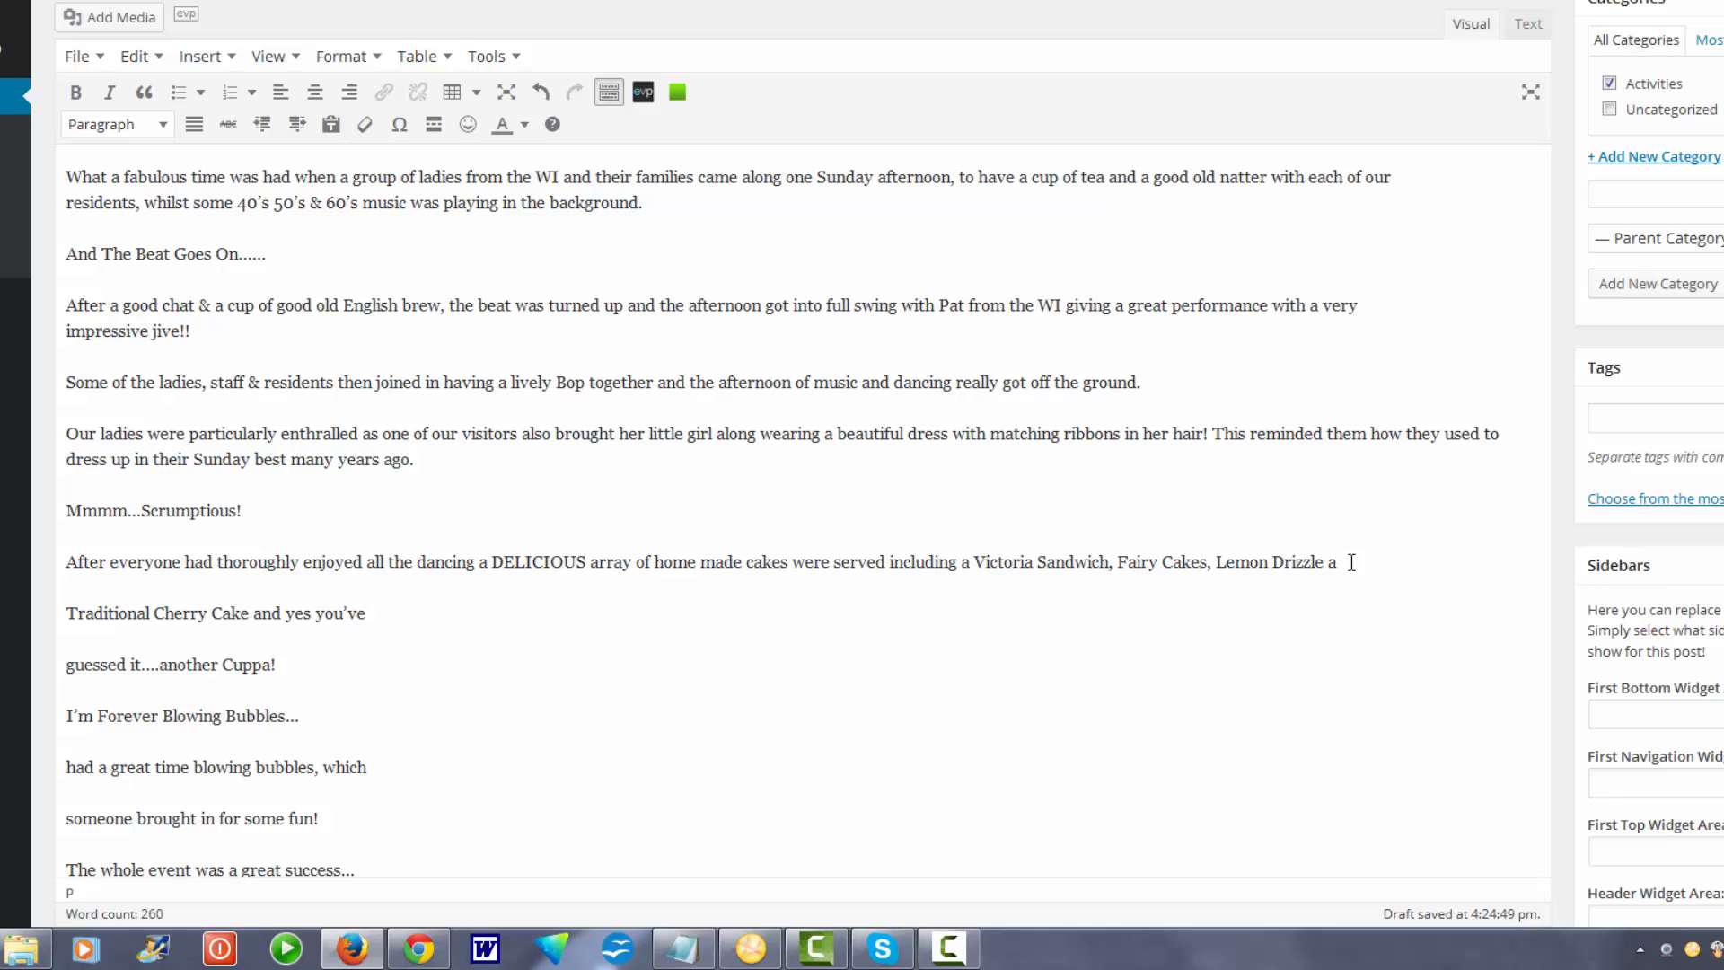
key(Delete)
key(Delete)
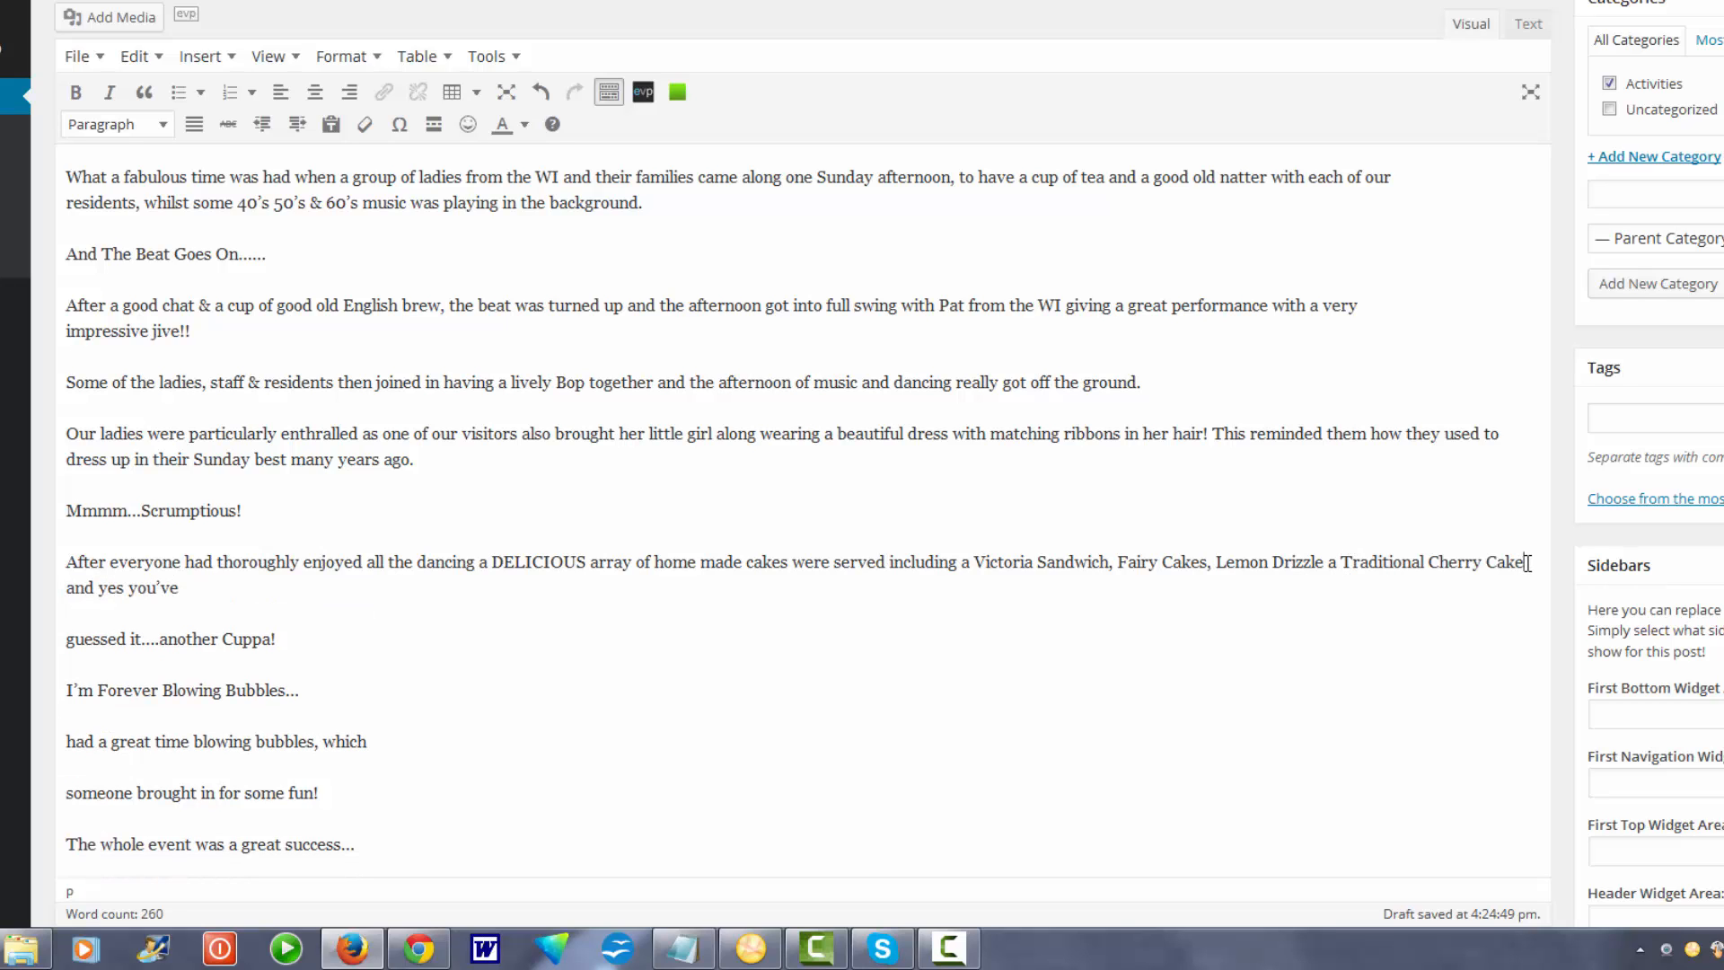
click(189, 590)
key(Delete)
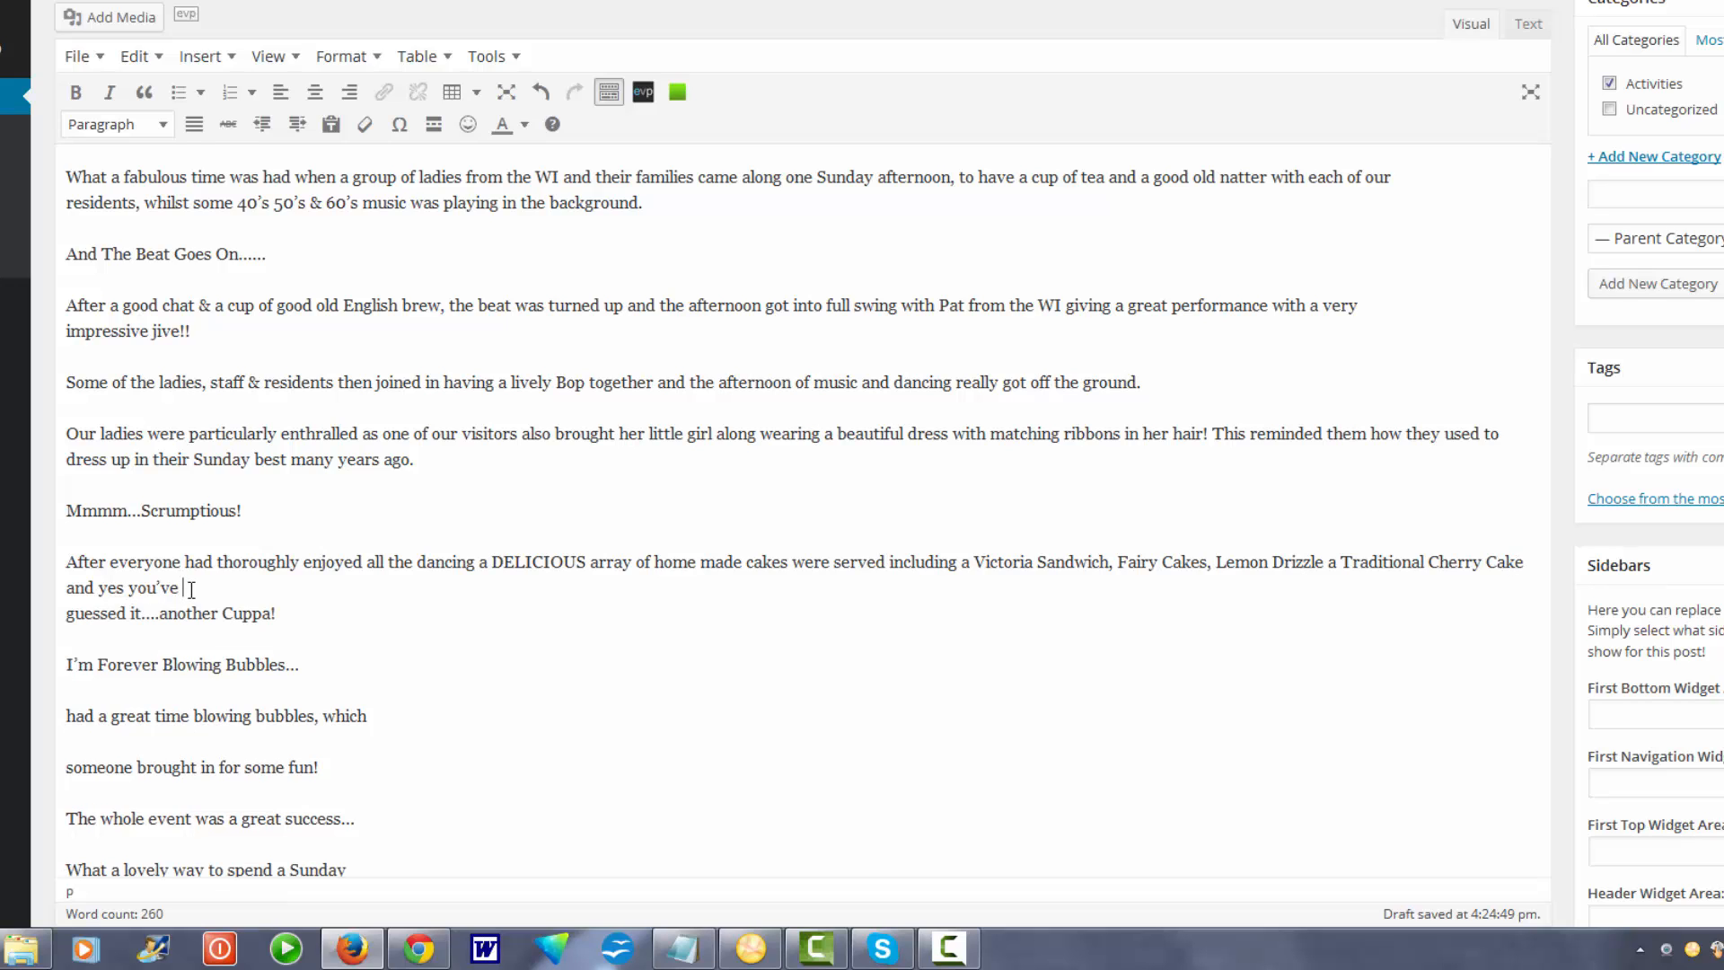
key(Delete)
Rejoin the bubbles and closing lines, ending with 'to do it all over again!'.
click(313, 643)
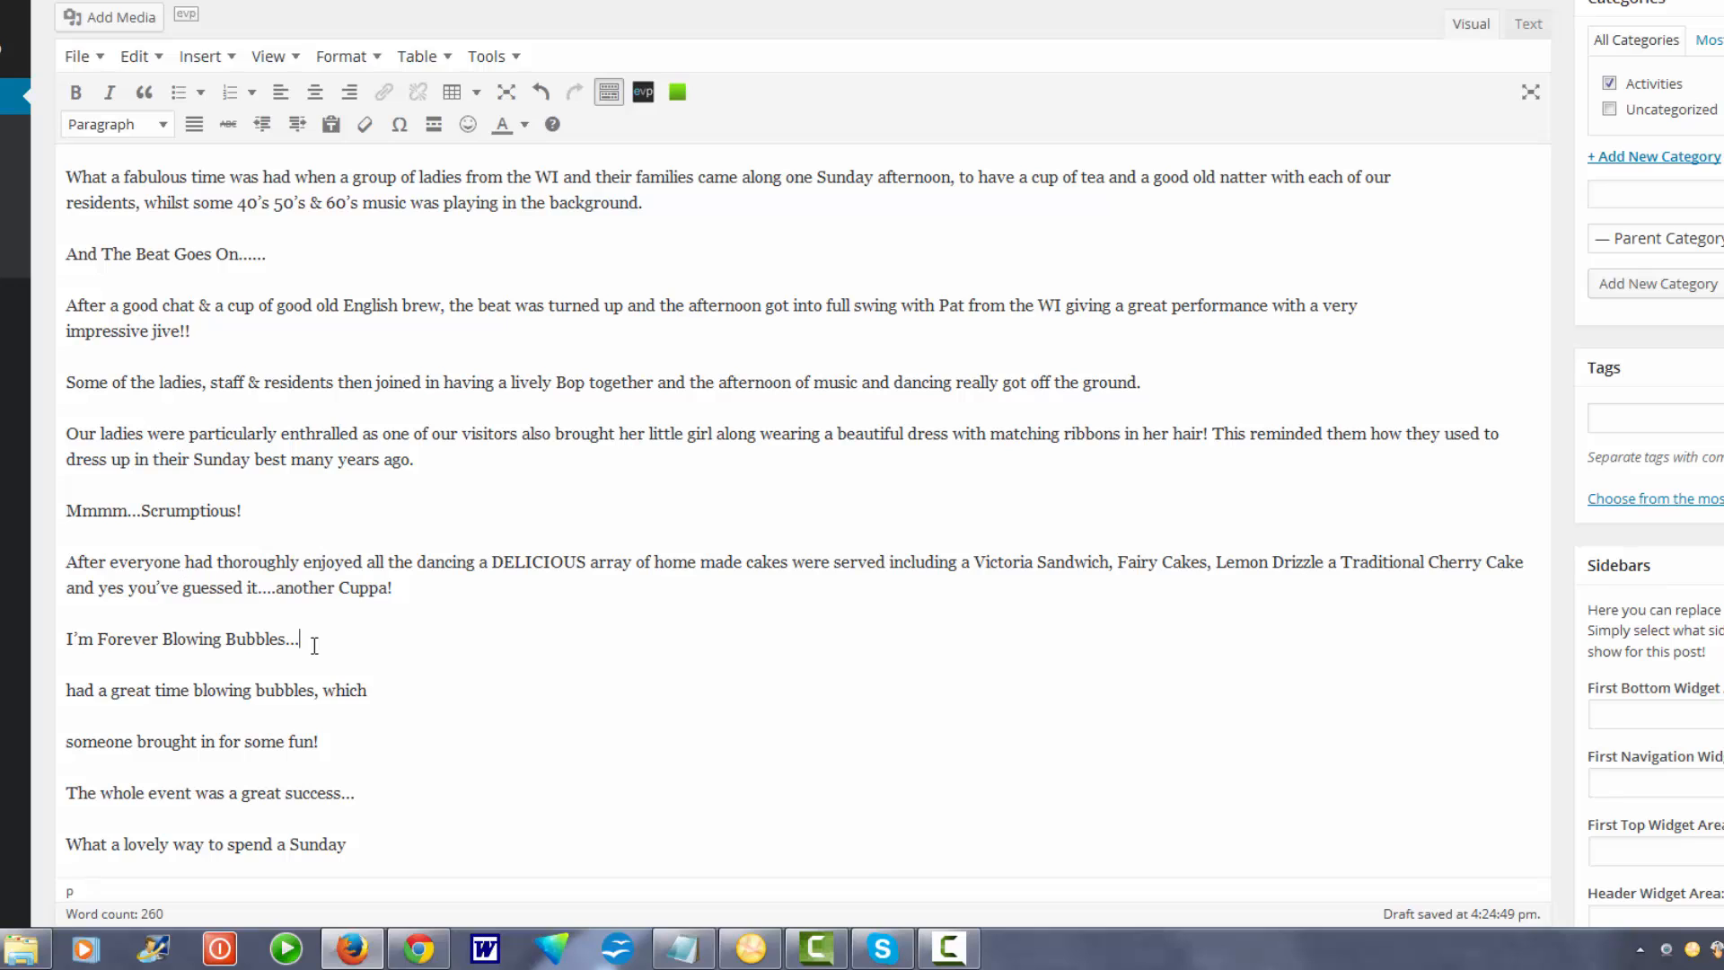
click(378, 689)
key(Delete)
key(Delete)
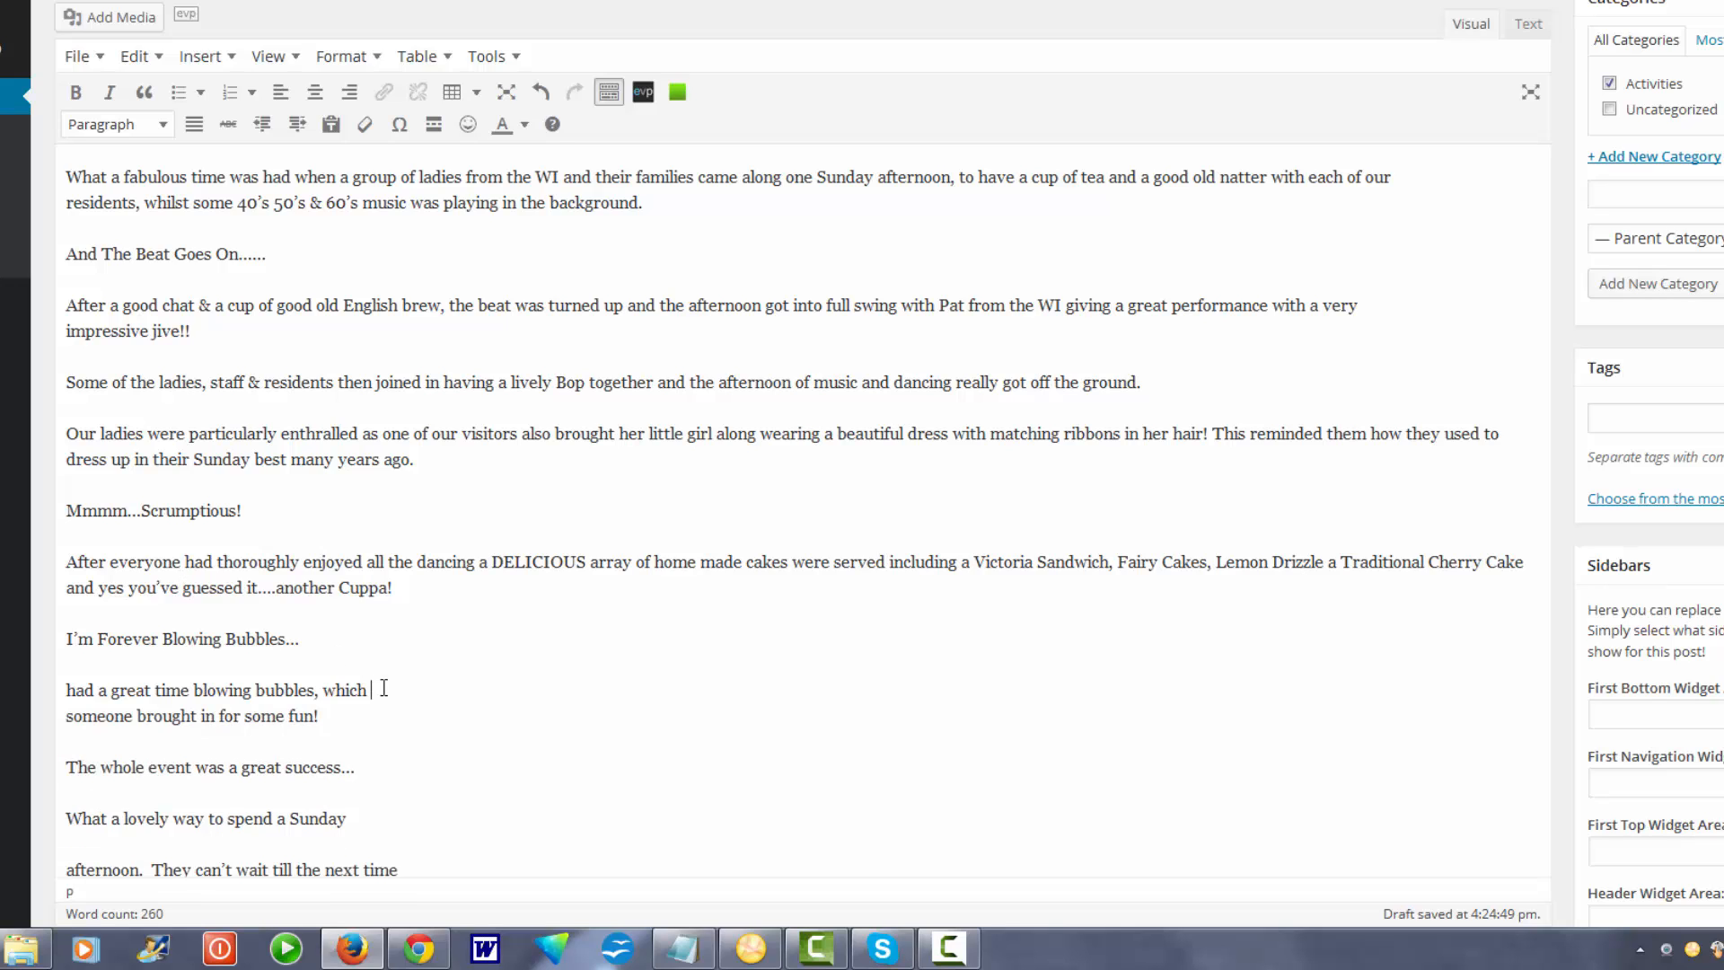
click(643, 689)
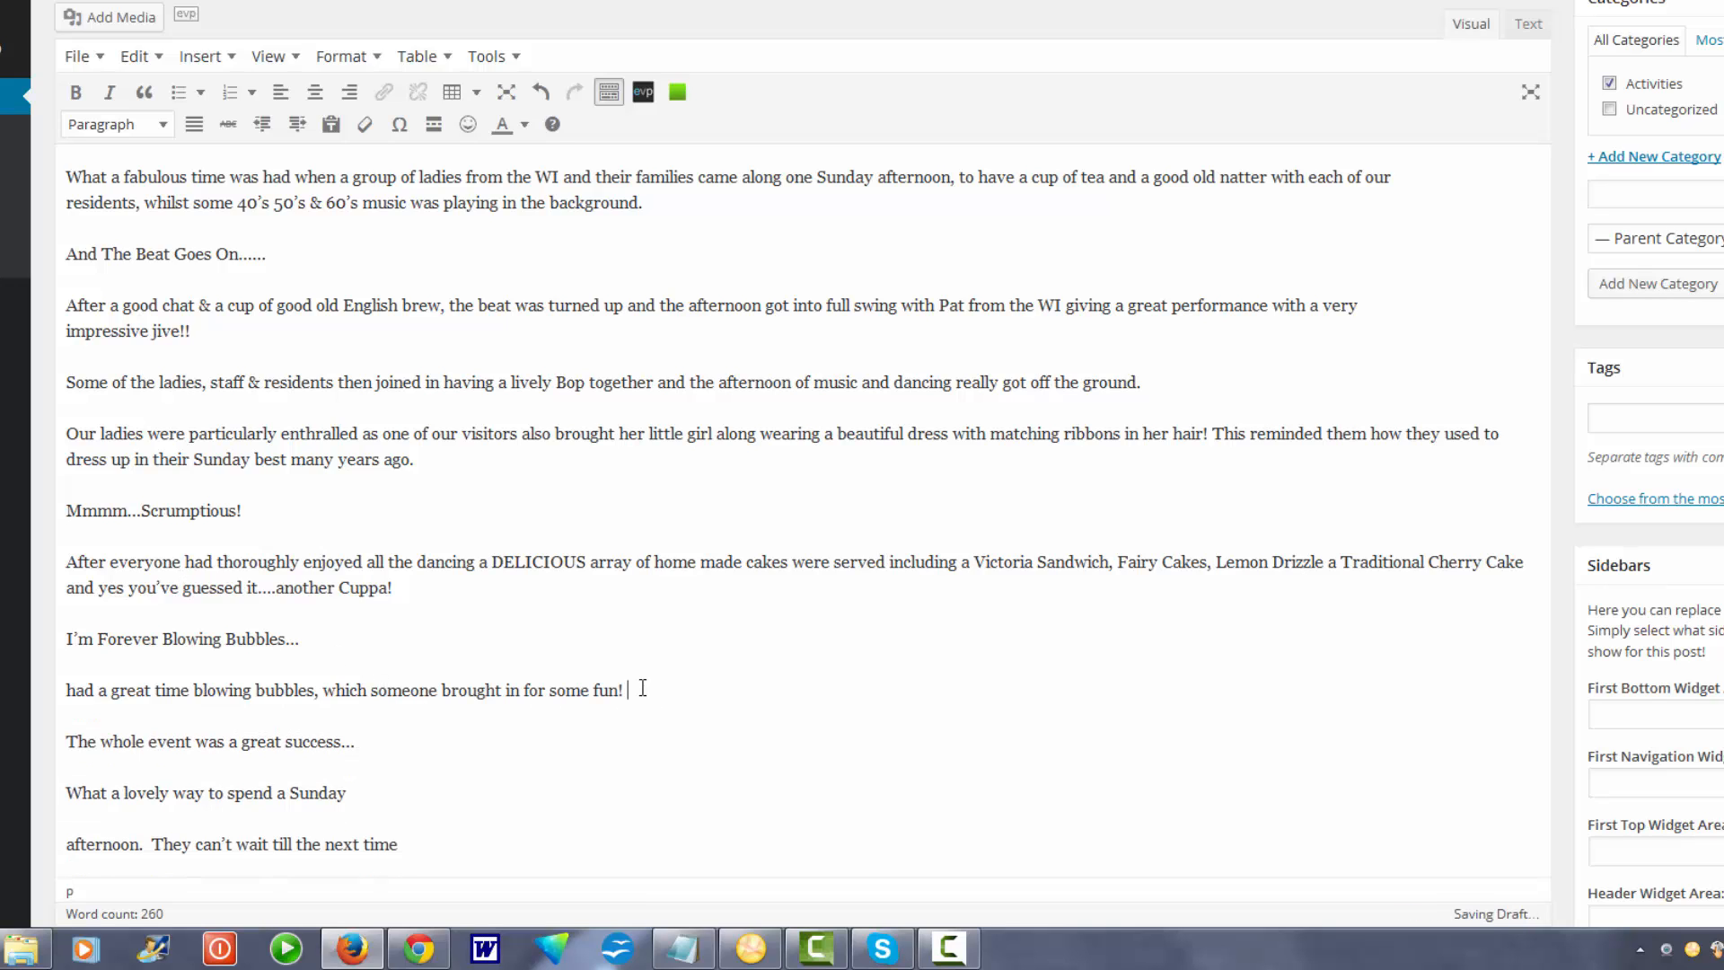
click(362, 740)
key(Delete)
key(Delete)
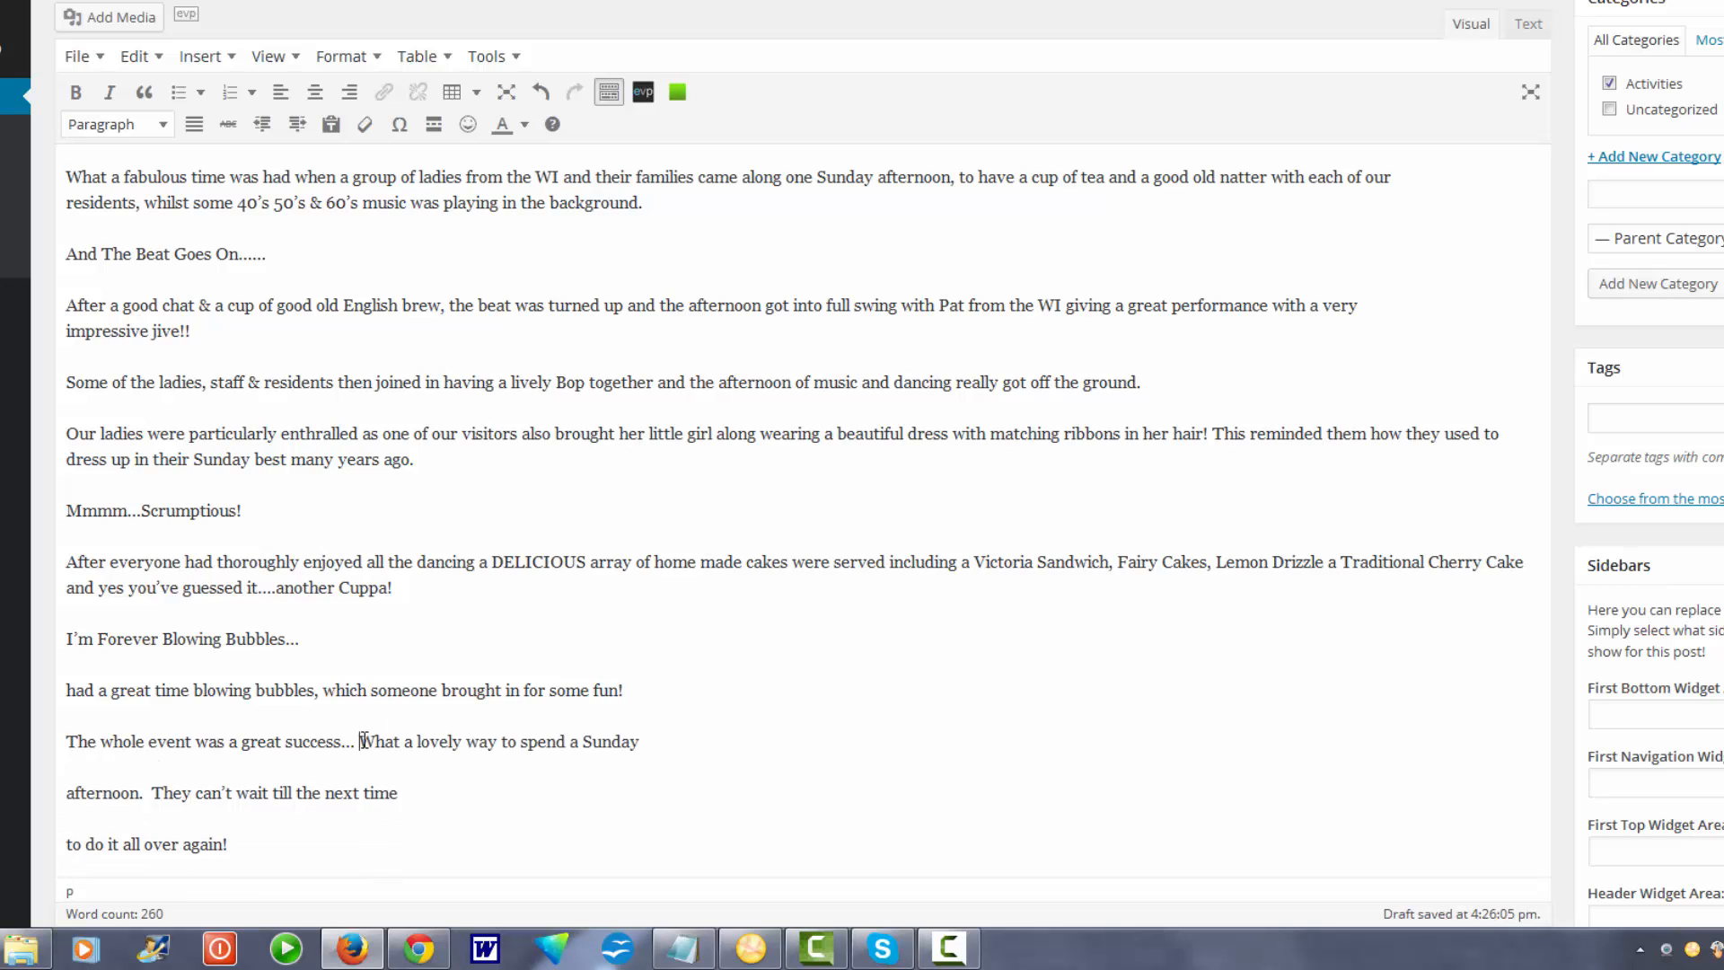
key(Delete)
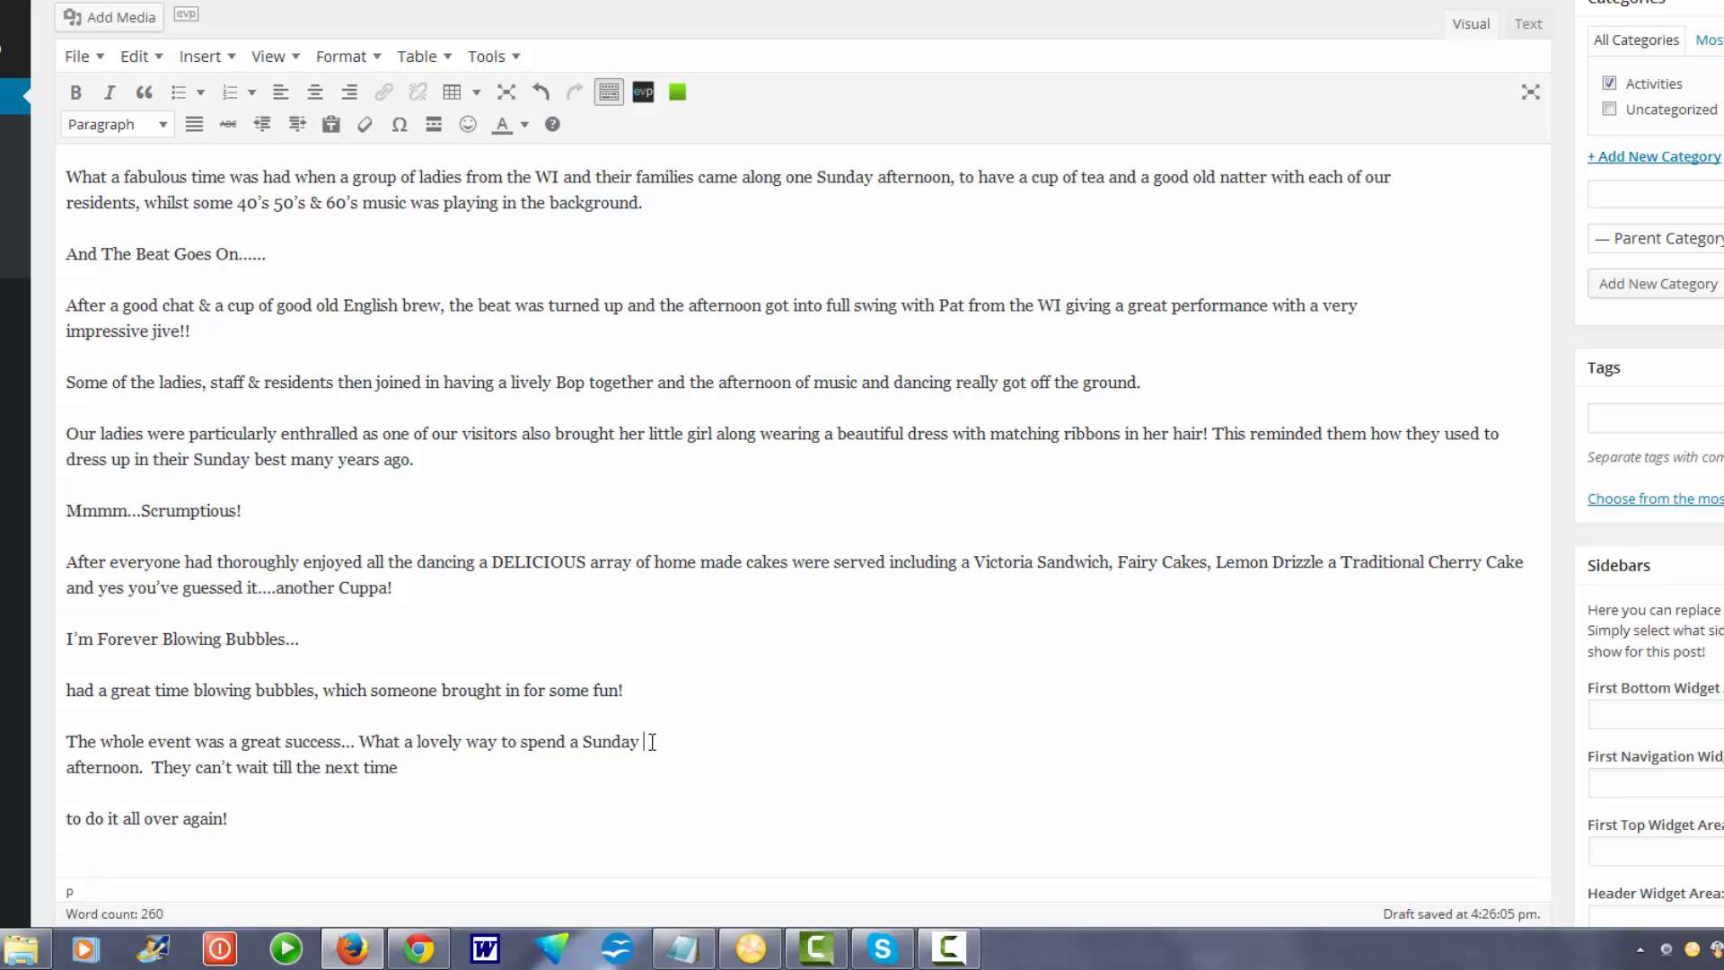
key(Delete)
click(998, 743)
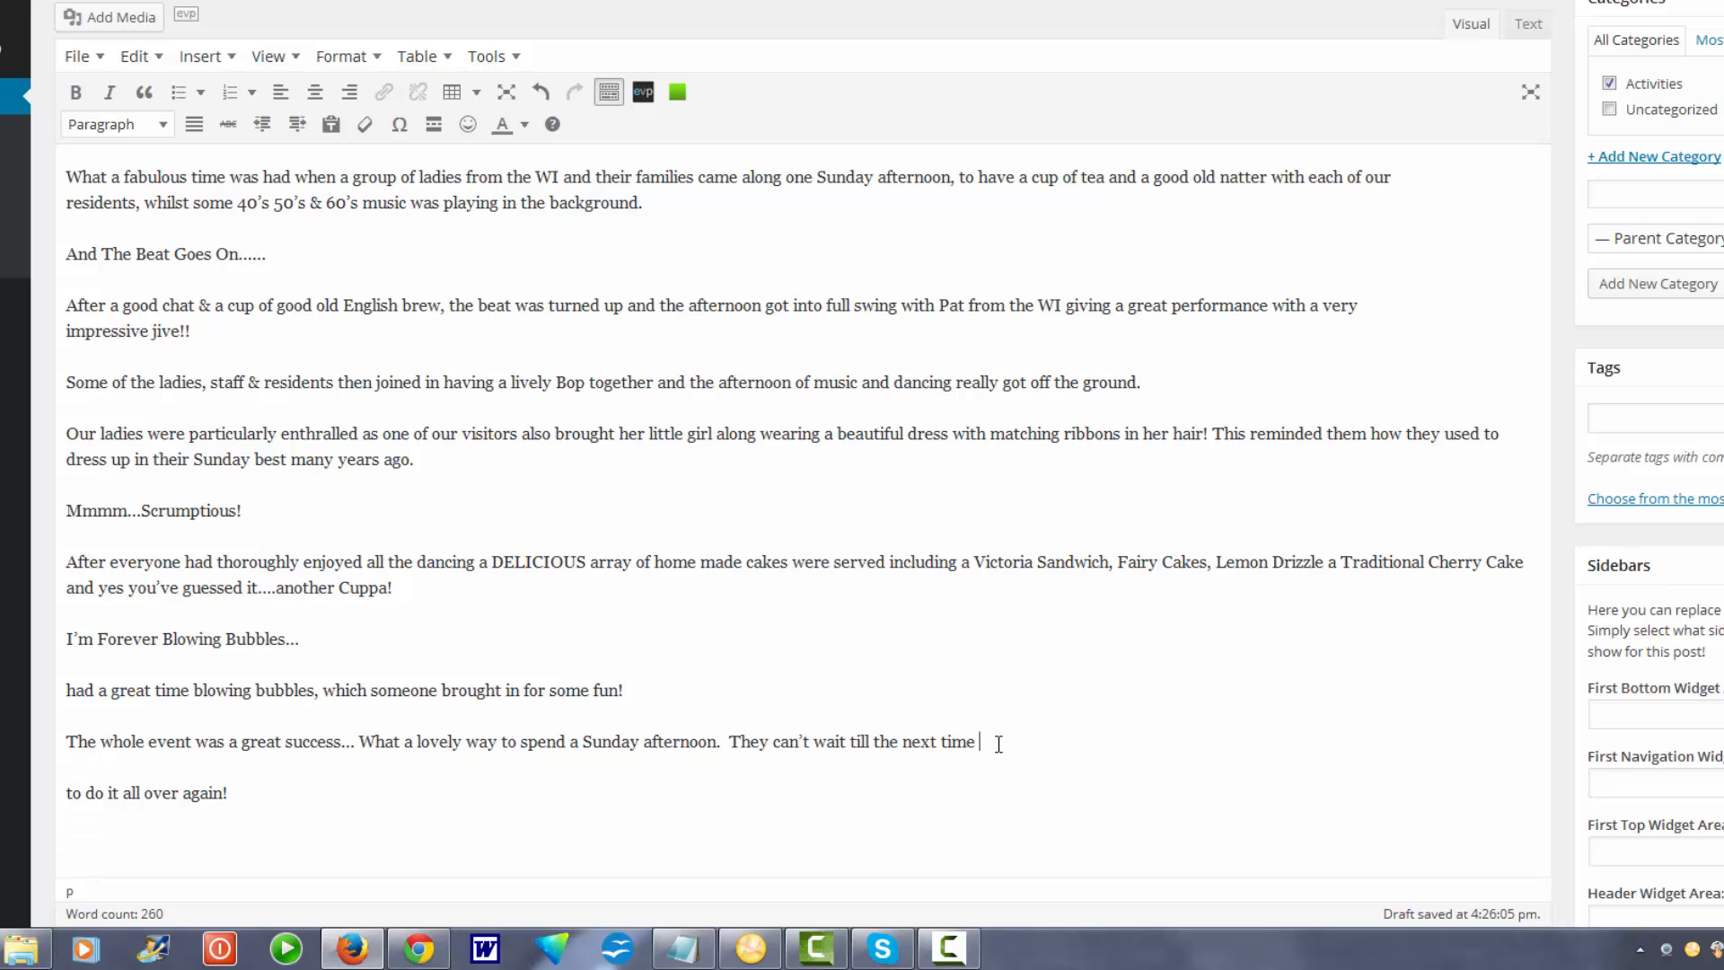
key(Delete)
key(Delete)
scroll(766, 738, down, 5)
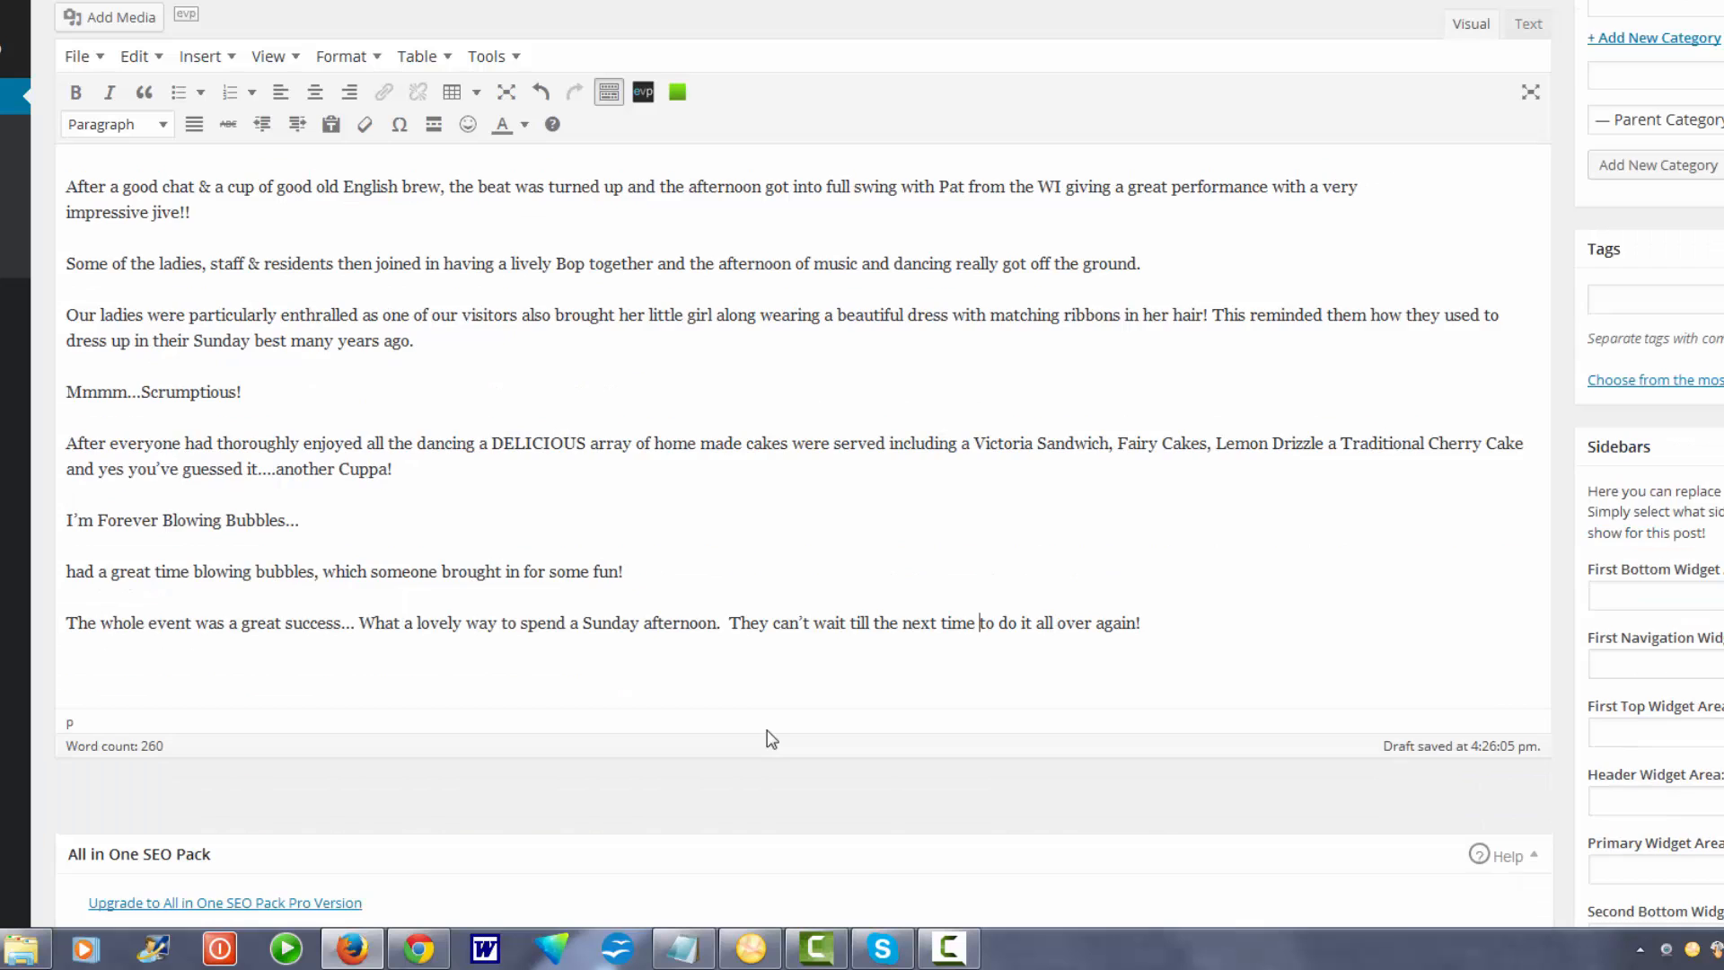
scroll(762, 731, up, 3)
Publish the post, leaving its status Published and dated Mar 10, 2015 @ 16:27.
scroll(687, 736, up, 5)
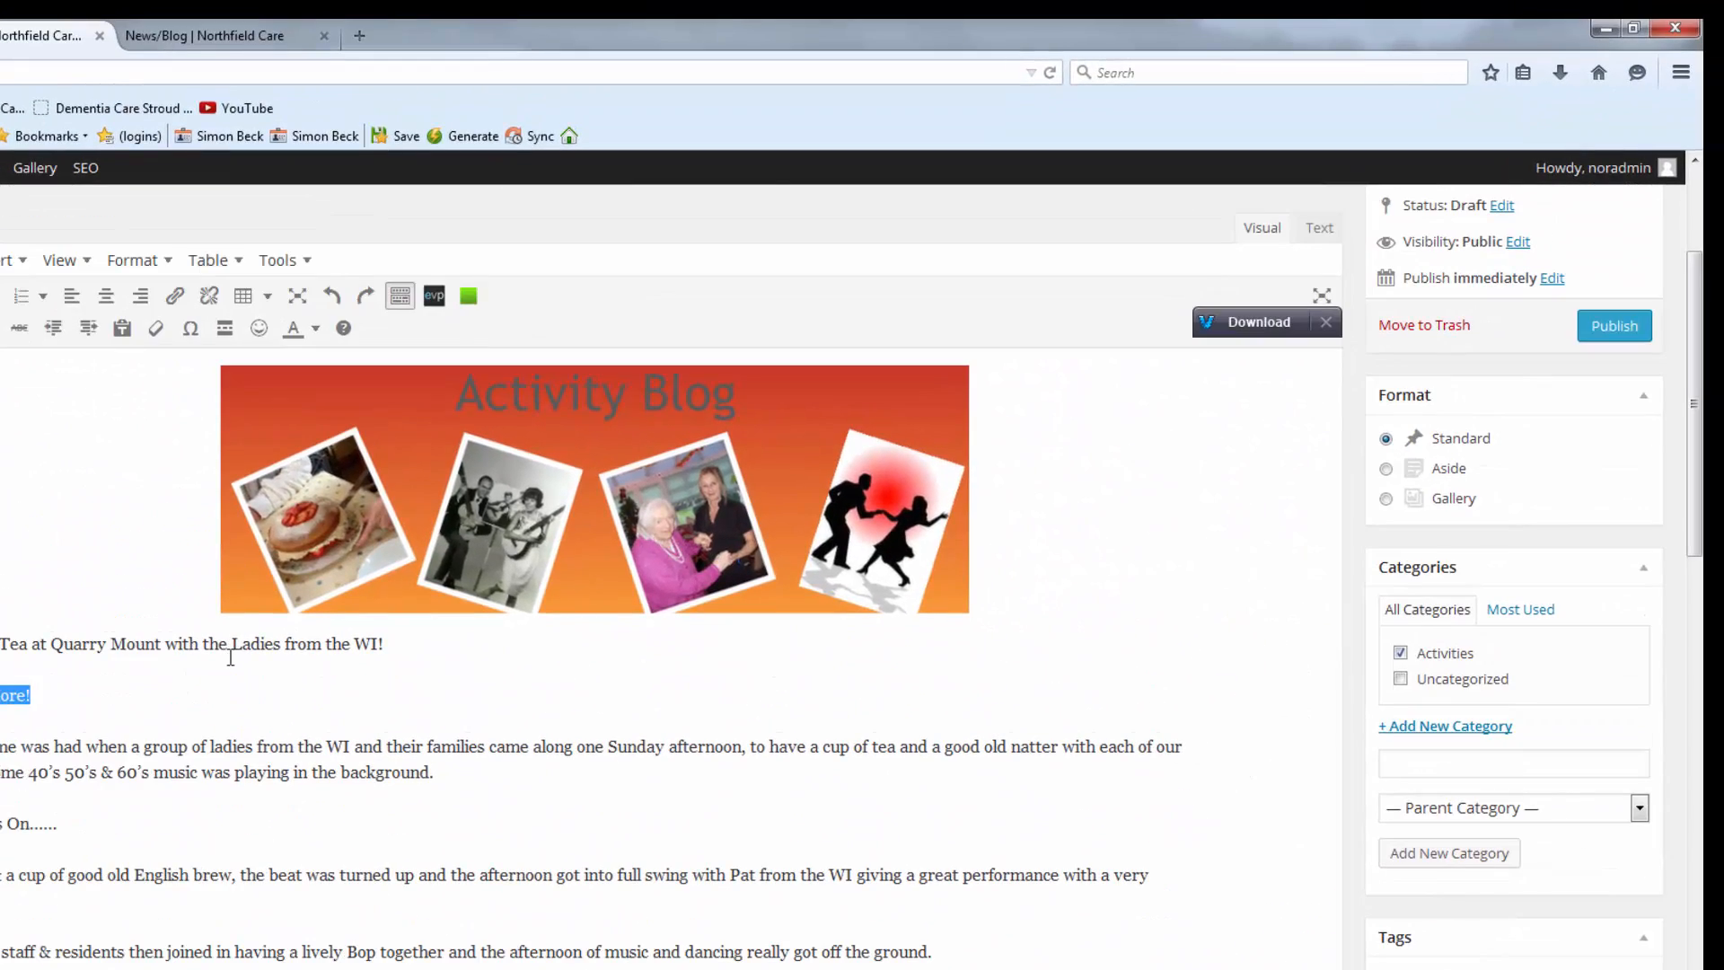
click(379, 540)
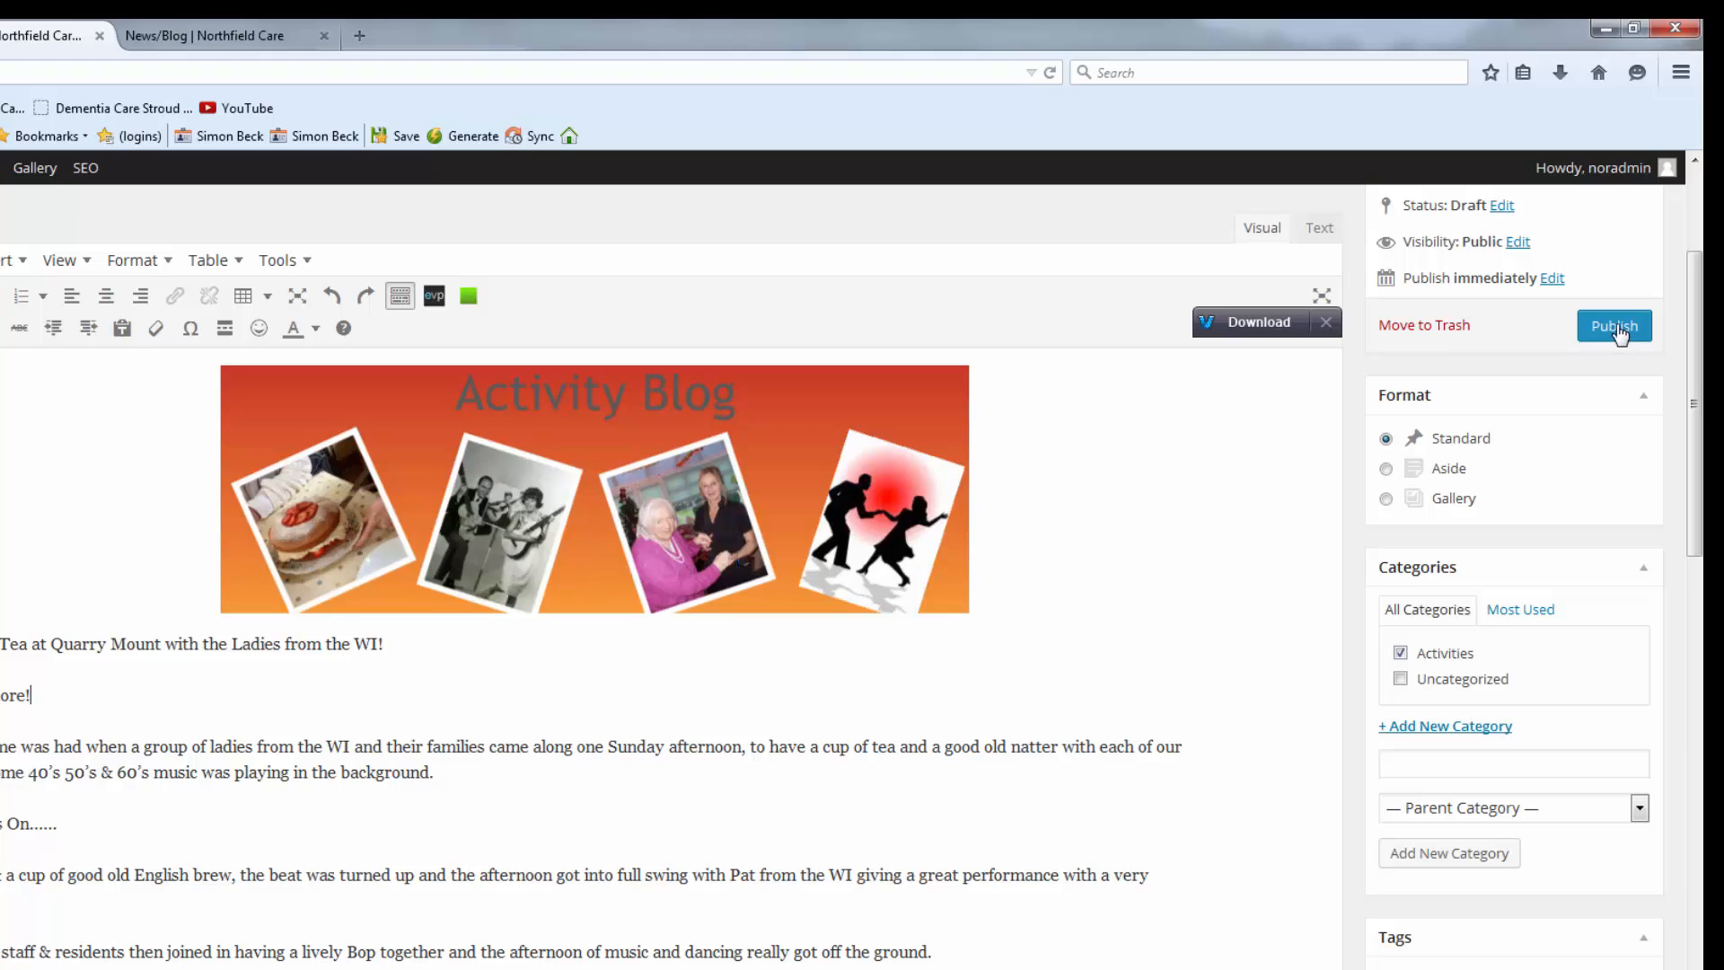
scroll(1261, 558, up, 3)
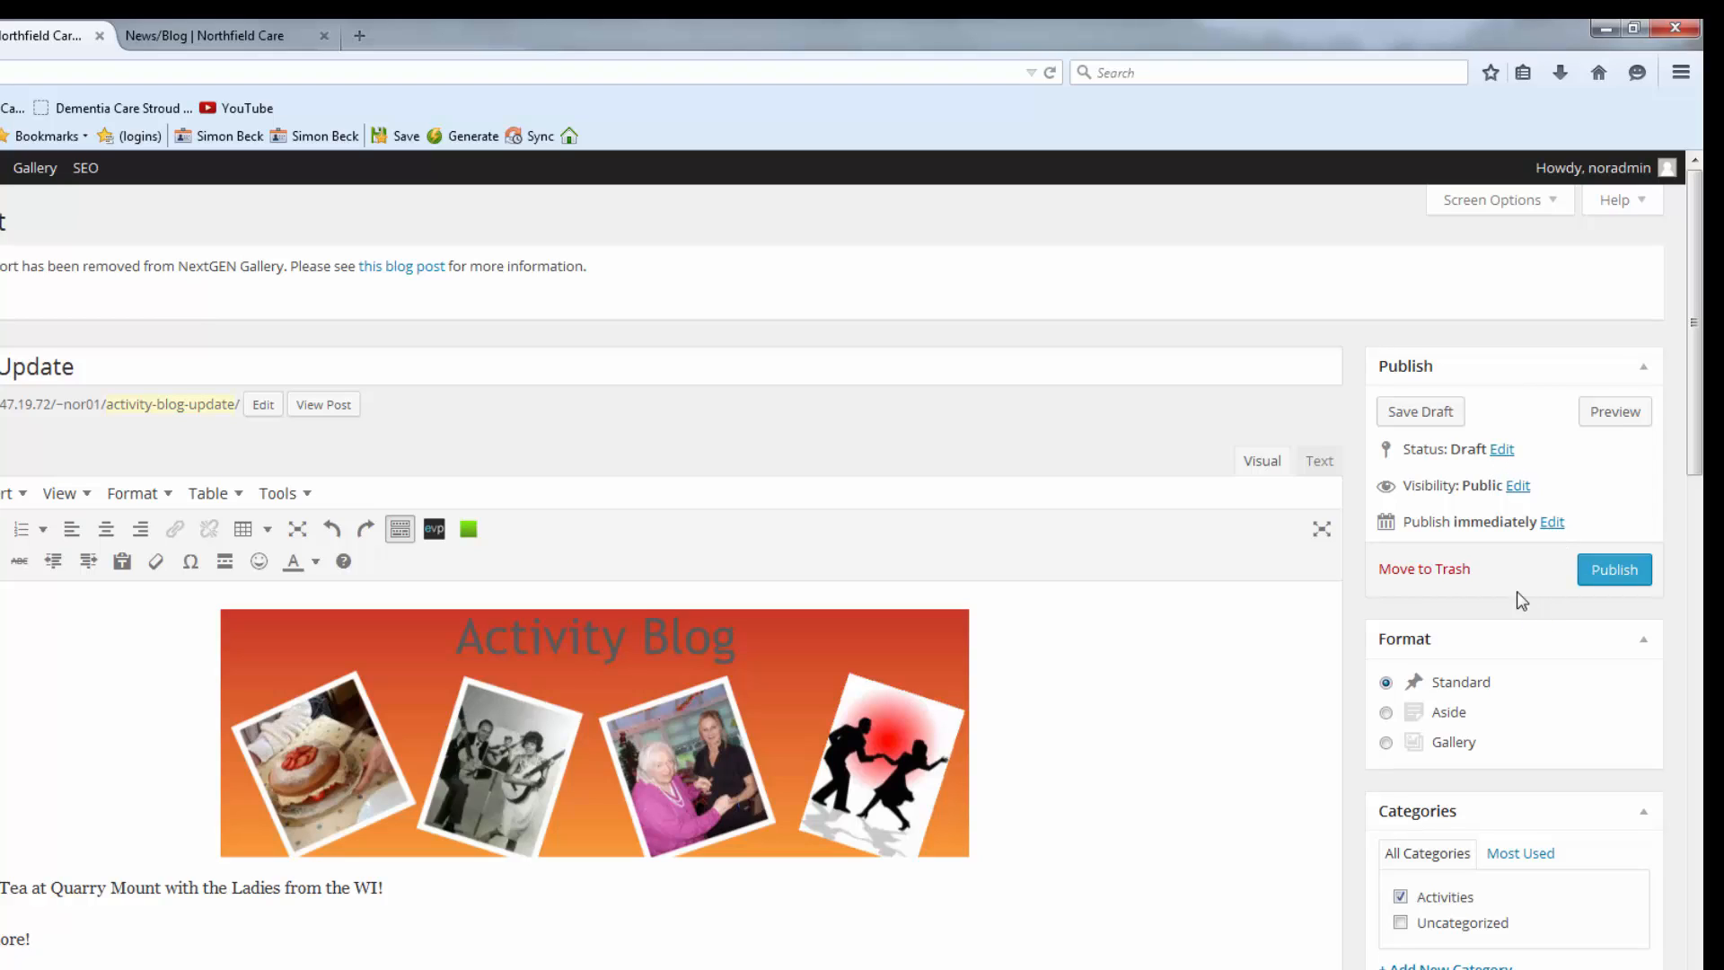
click(1615, 574)
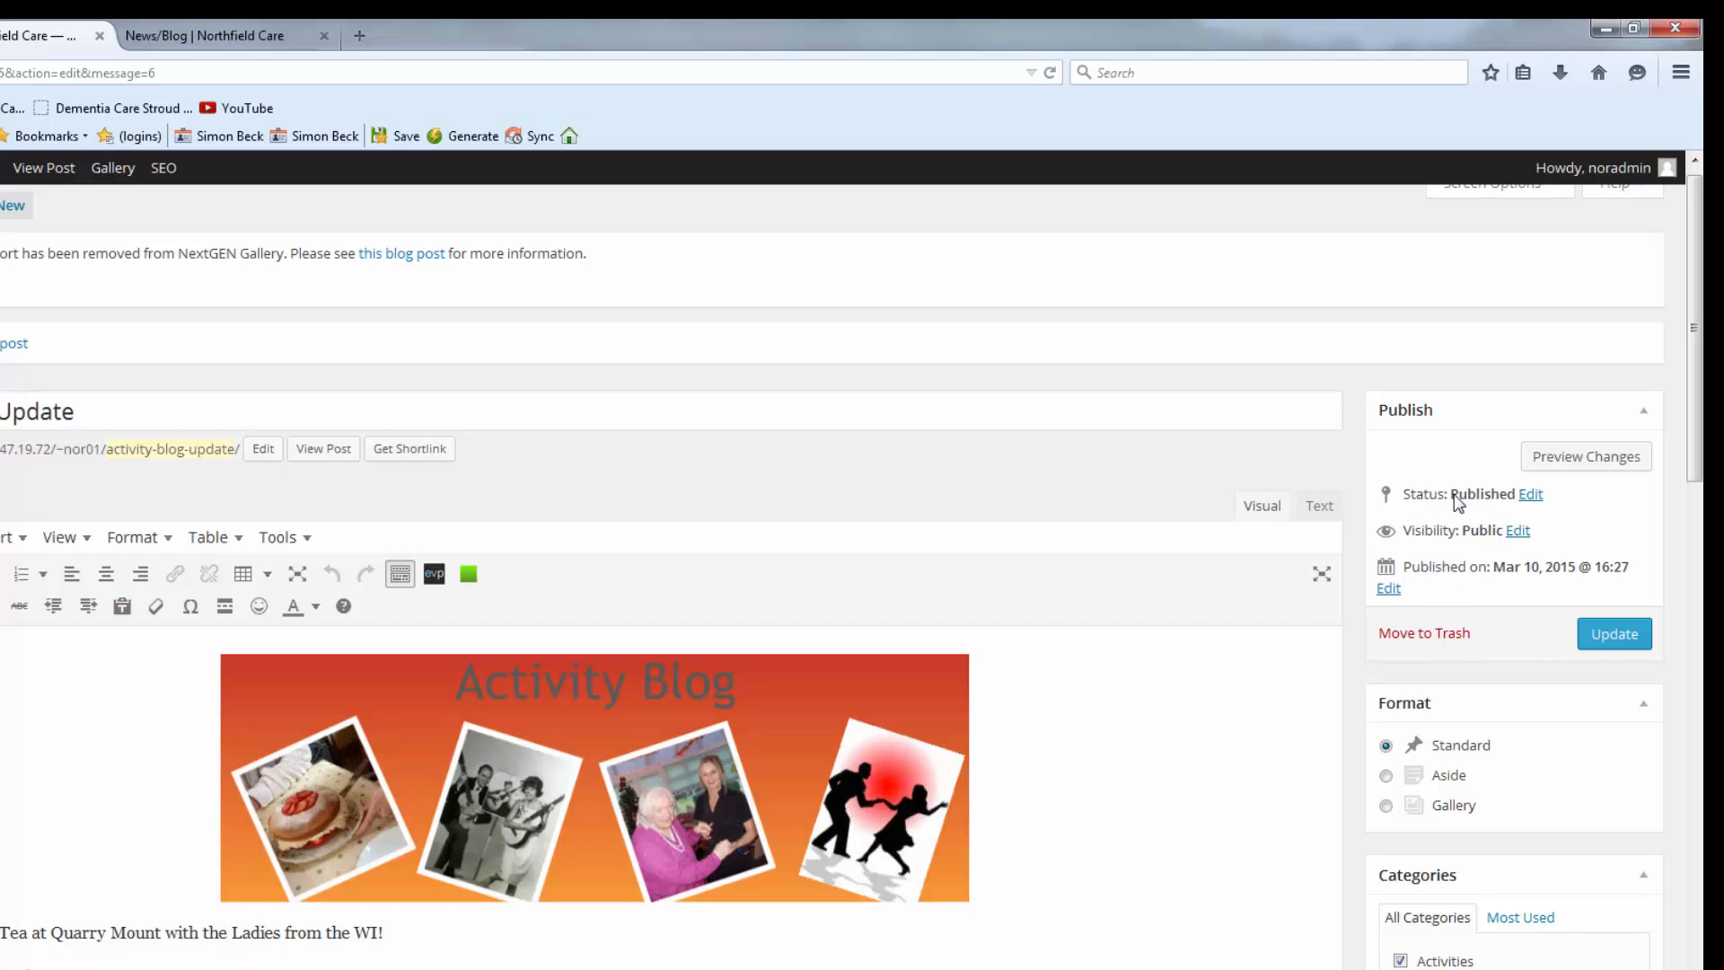
click(1531, 496)
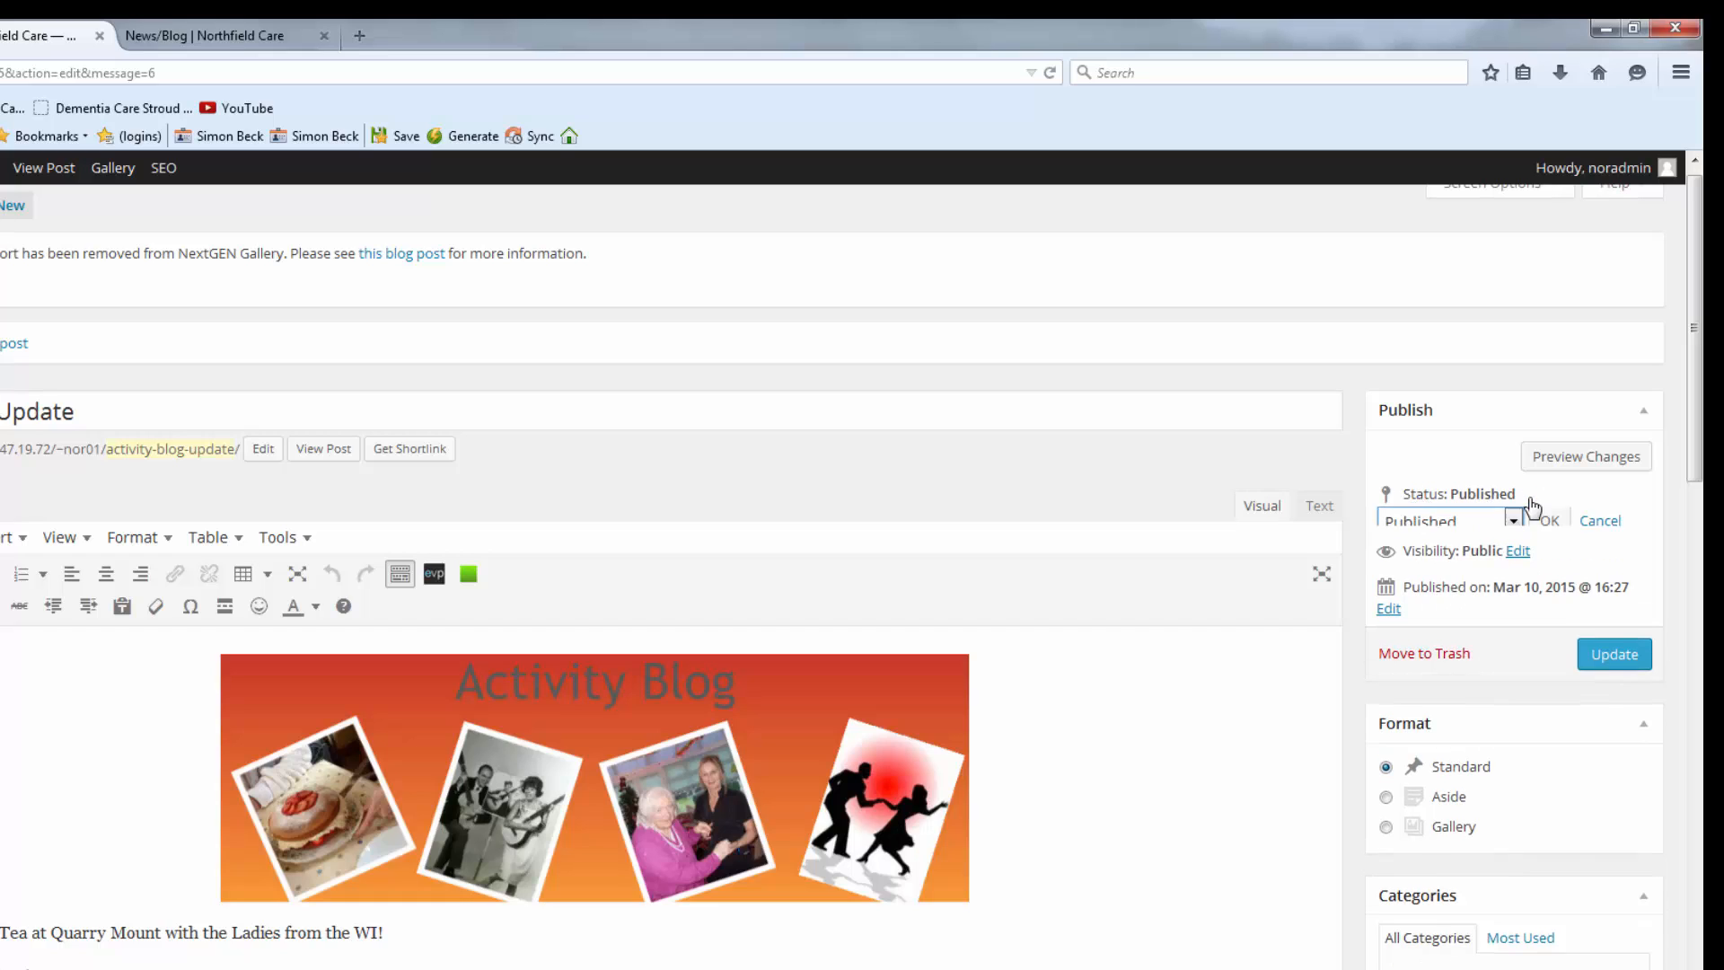
click(1514, 530)
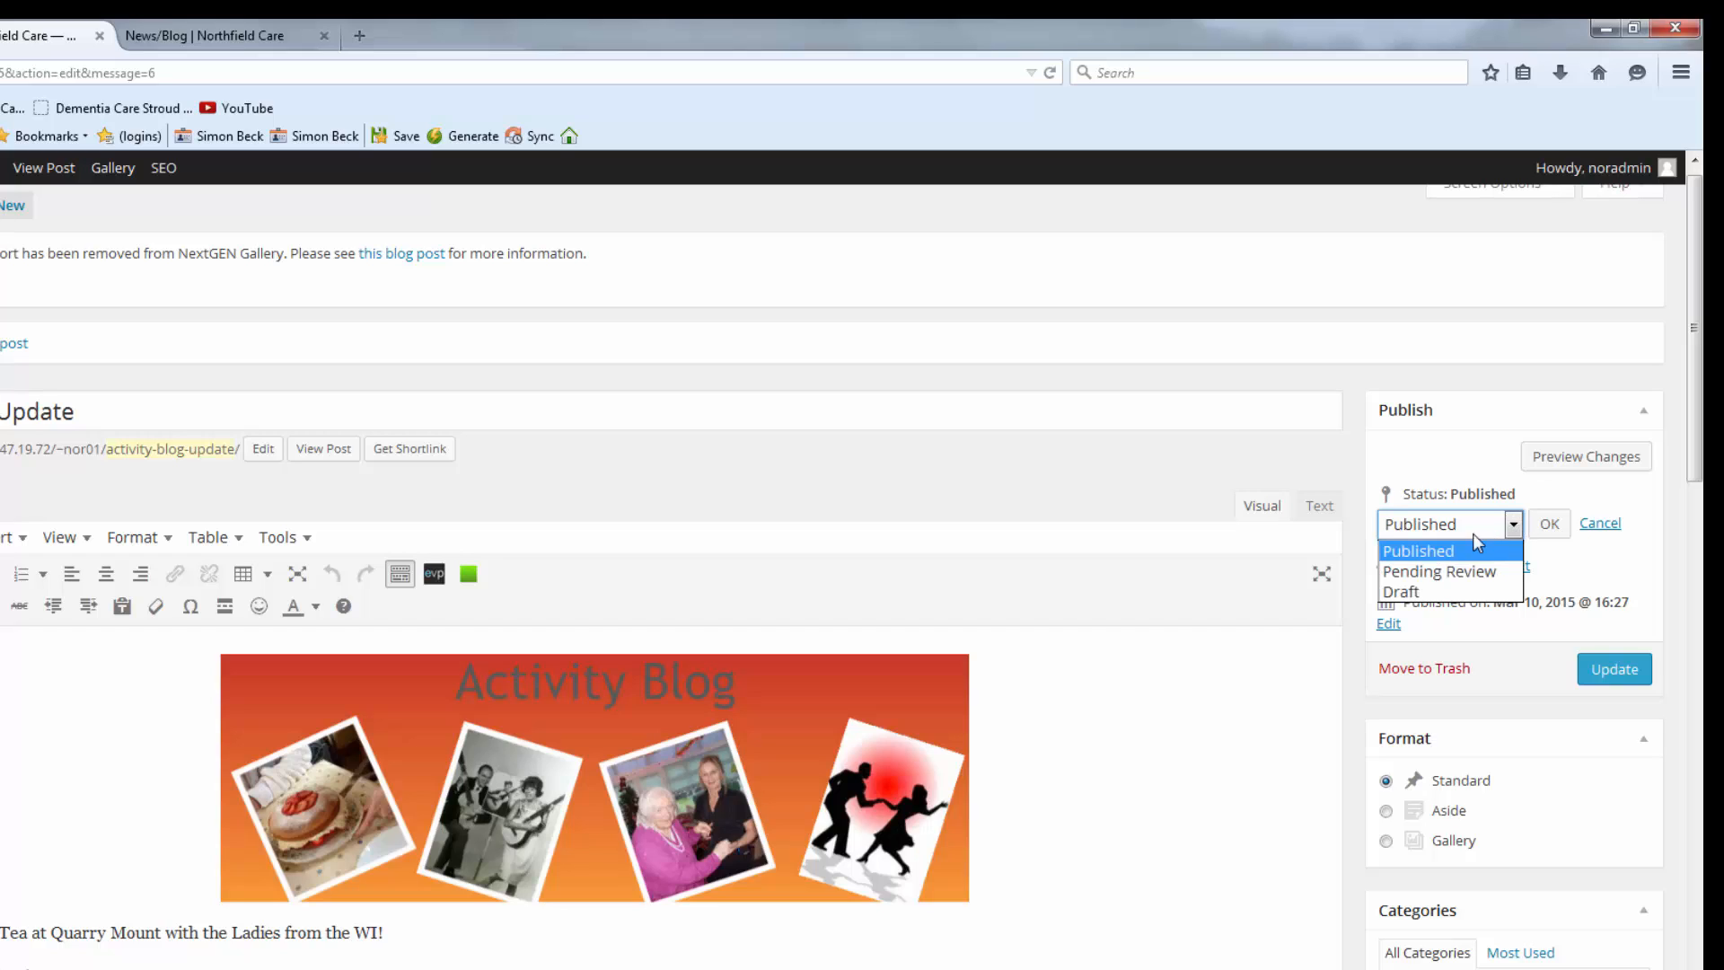
click(1582, 549)
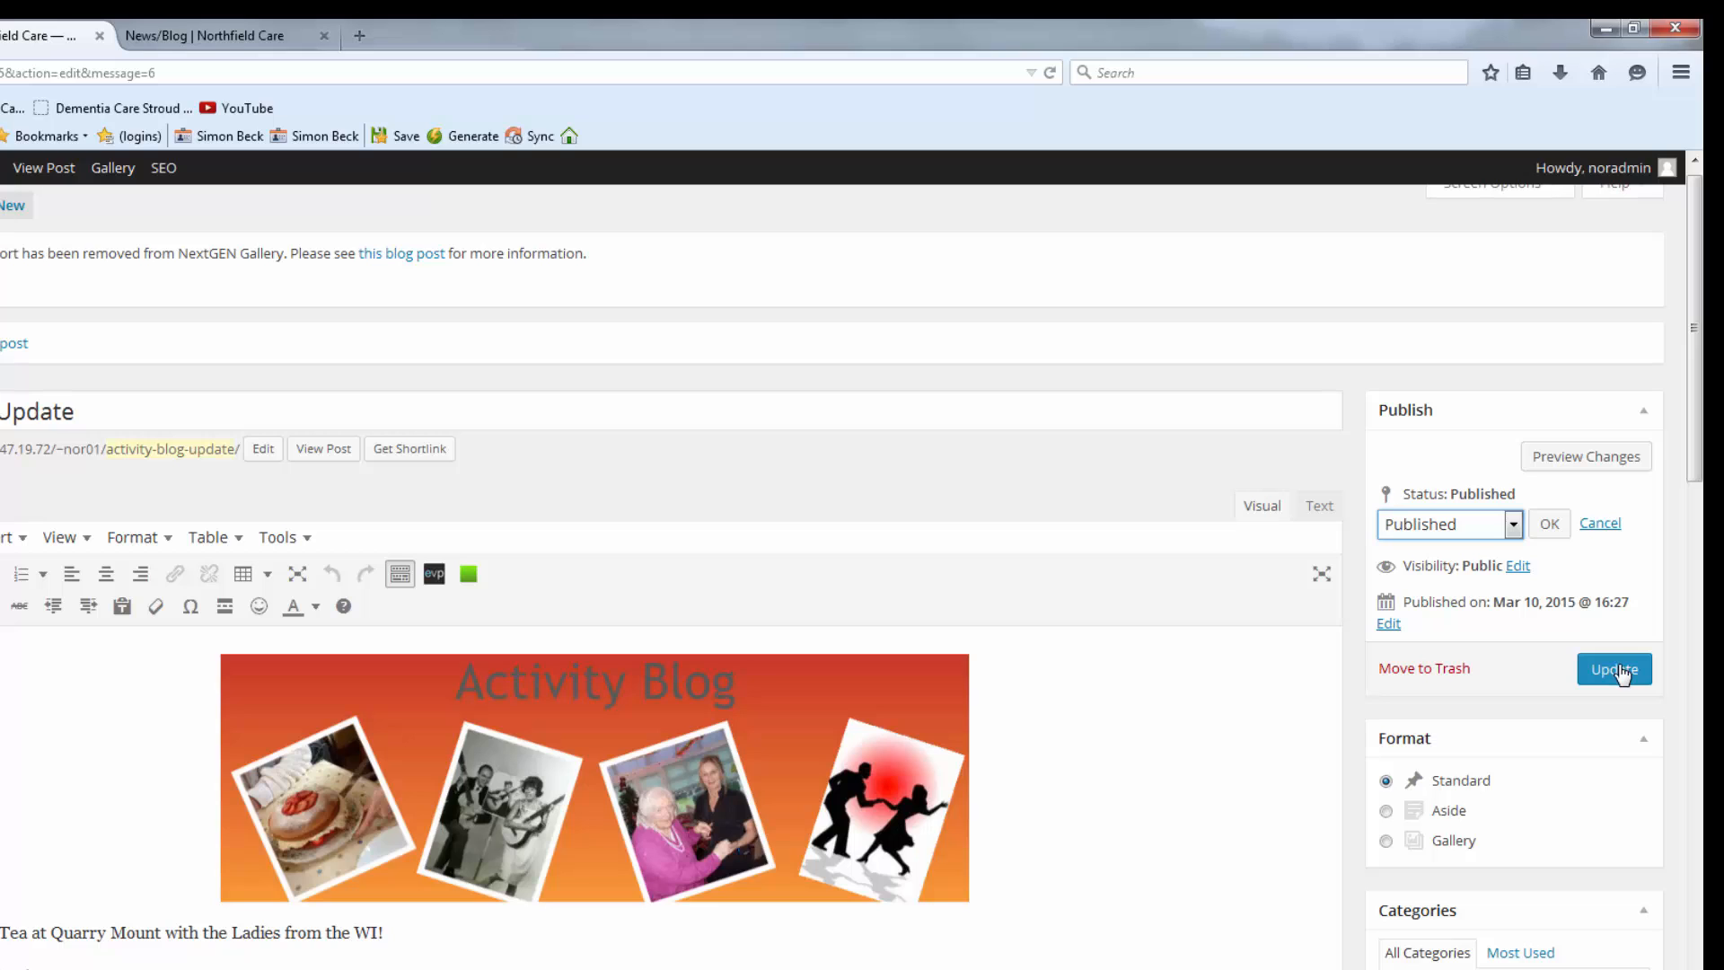
Reload the live News/Blog page and scroll through the new Activity Blog Update post.
click(241, 38)
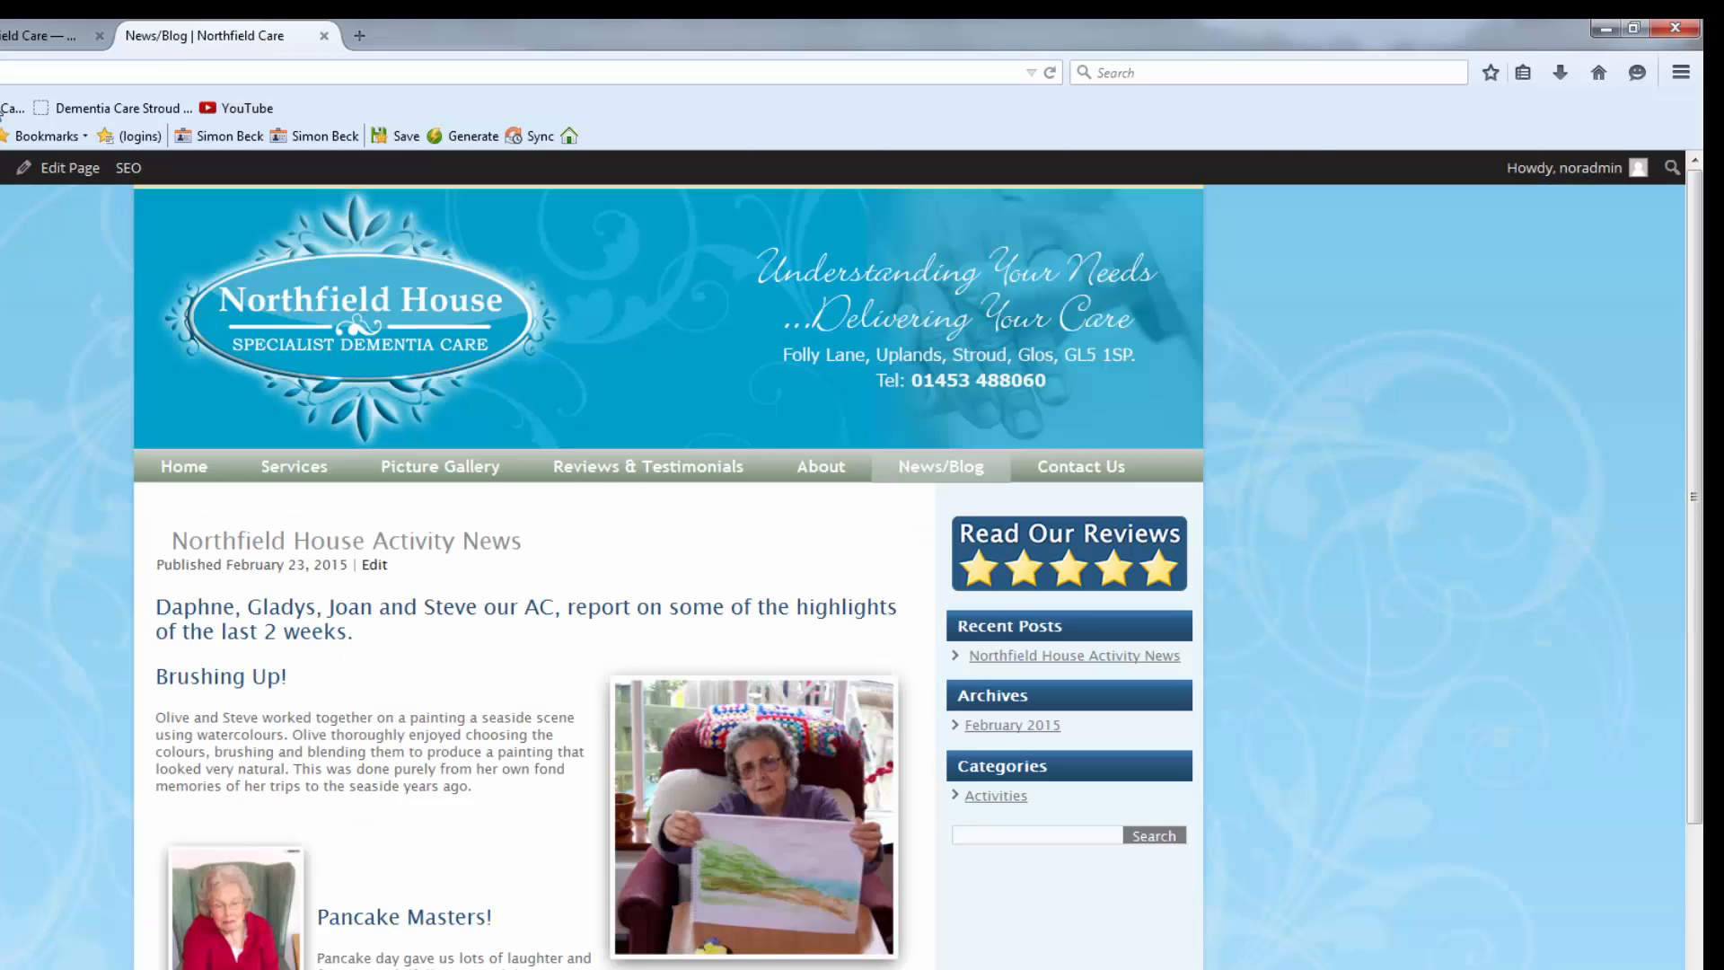
click(1050, 72)
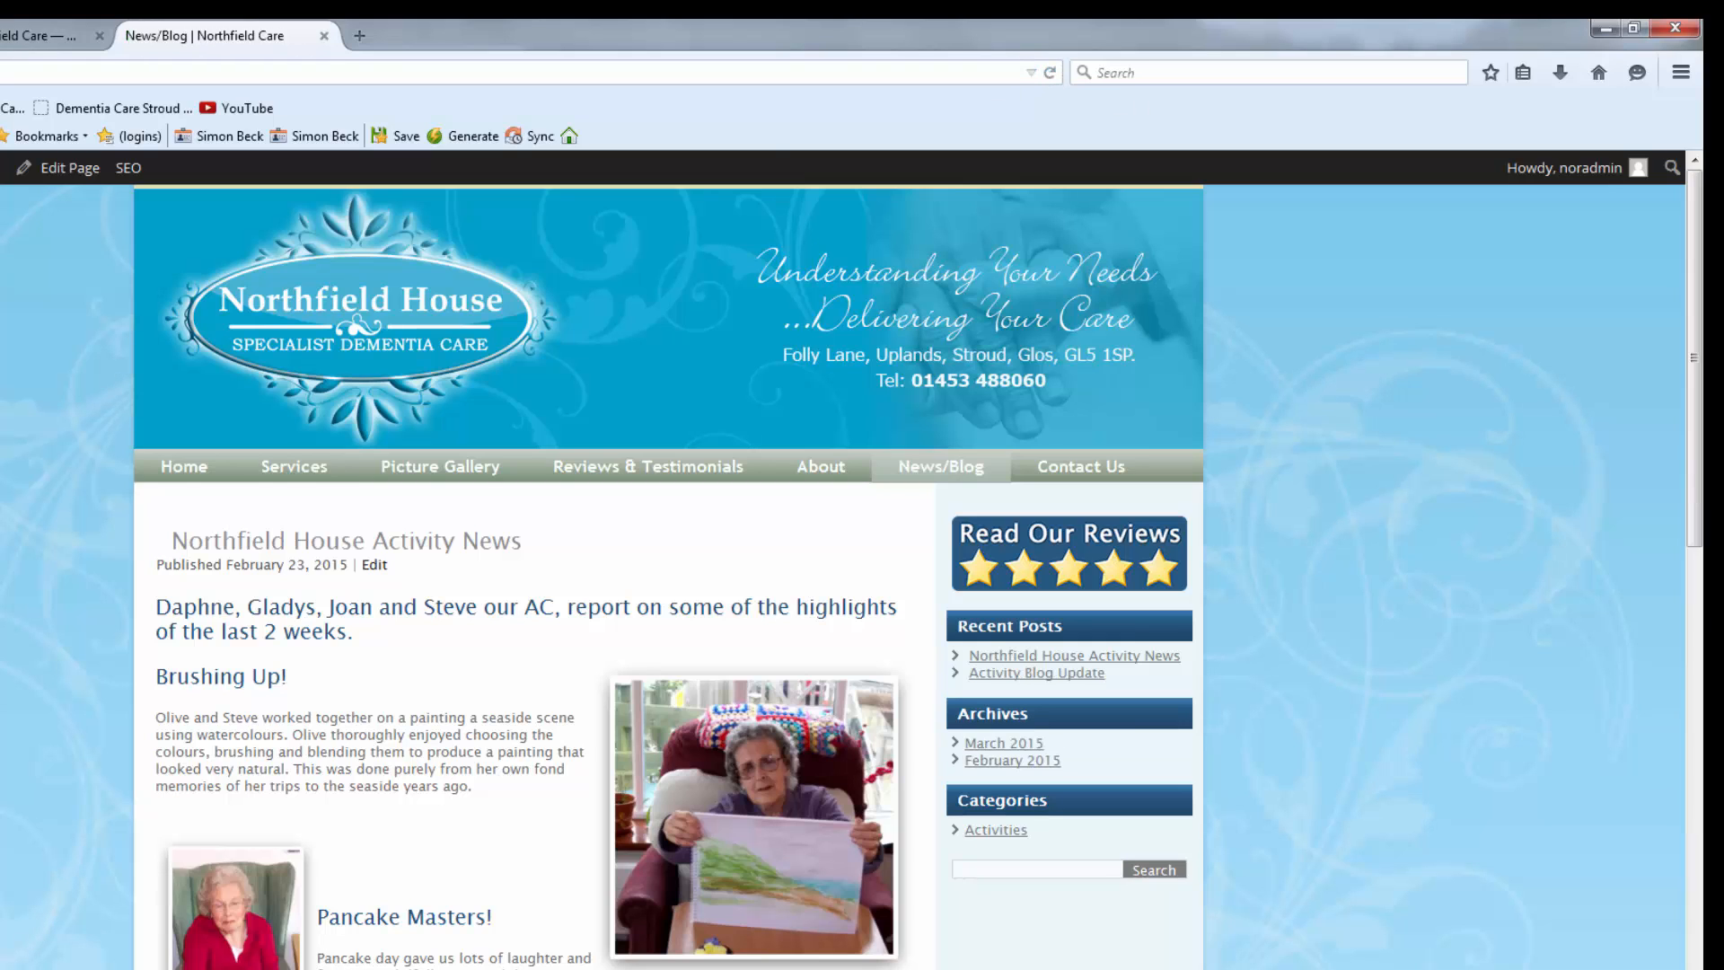
scroll(297, 454, down, 10)
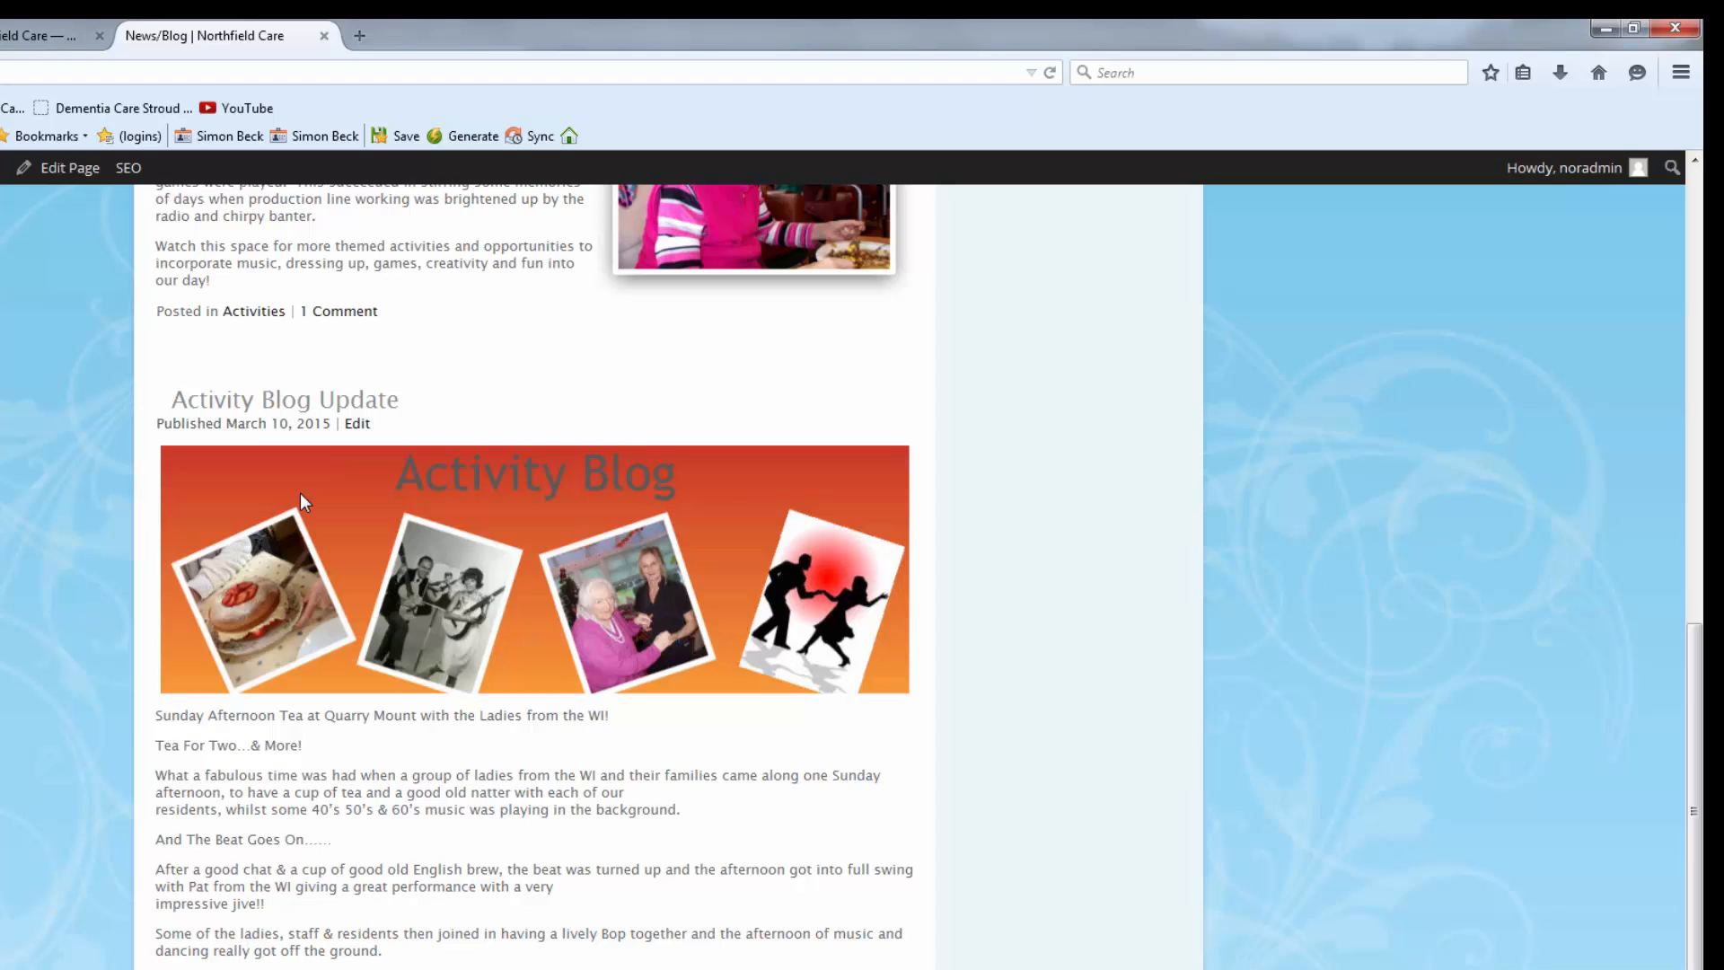
scroll(206, 561, up, 3)
scroll(18, 565, down, 4)
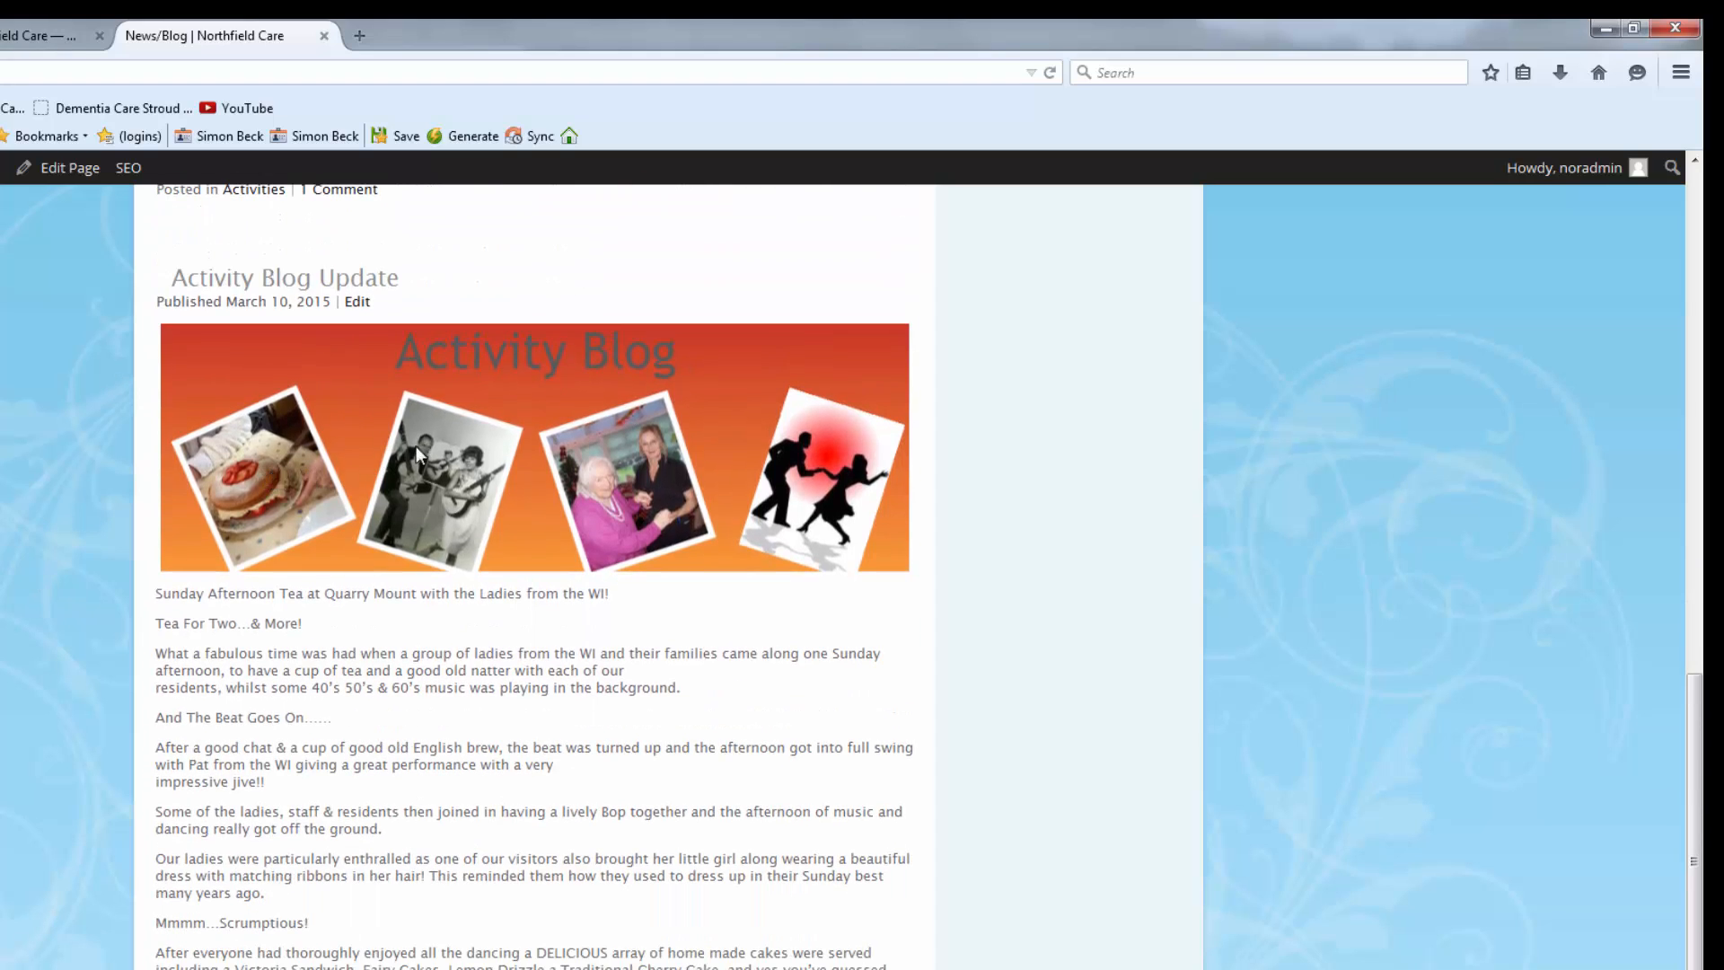
scroll(144, 574, down, 2)
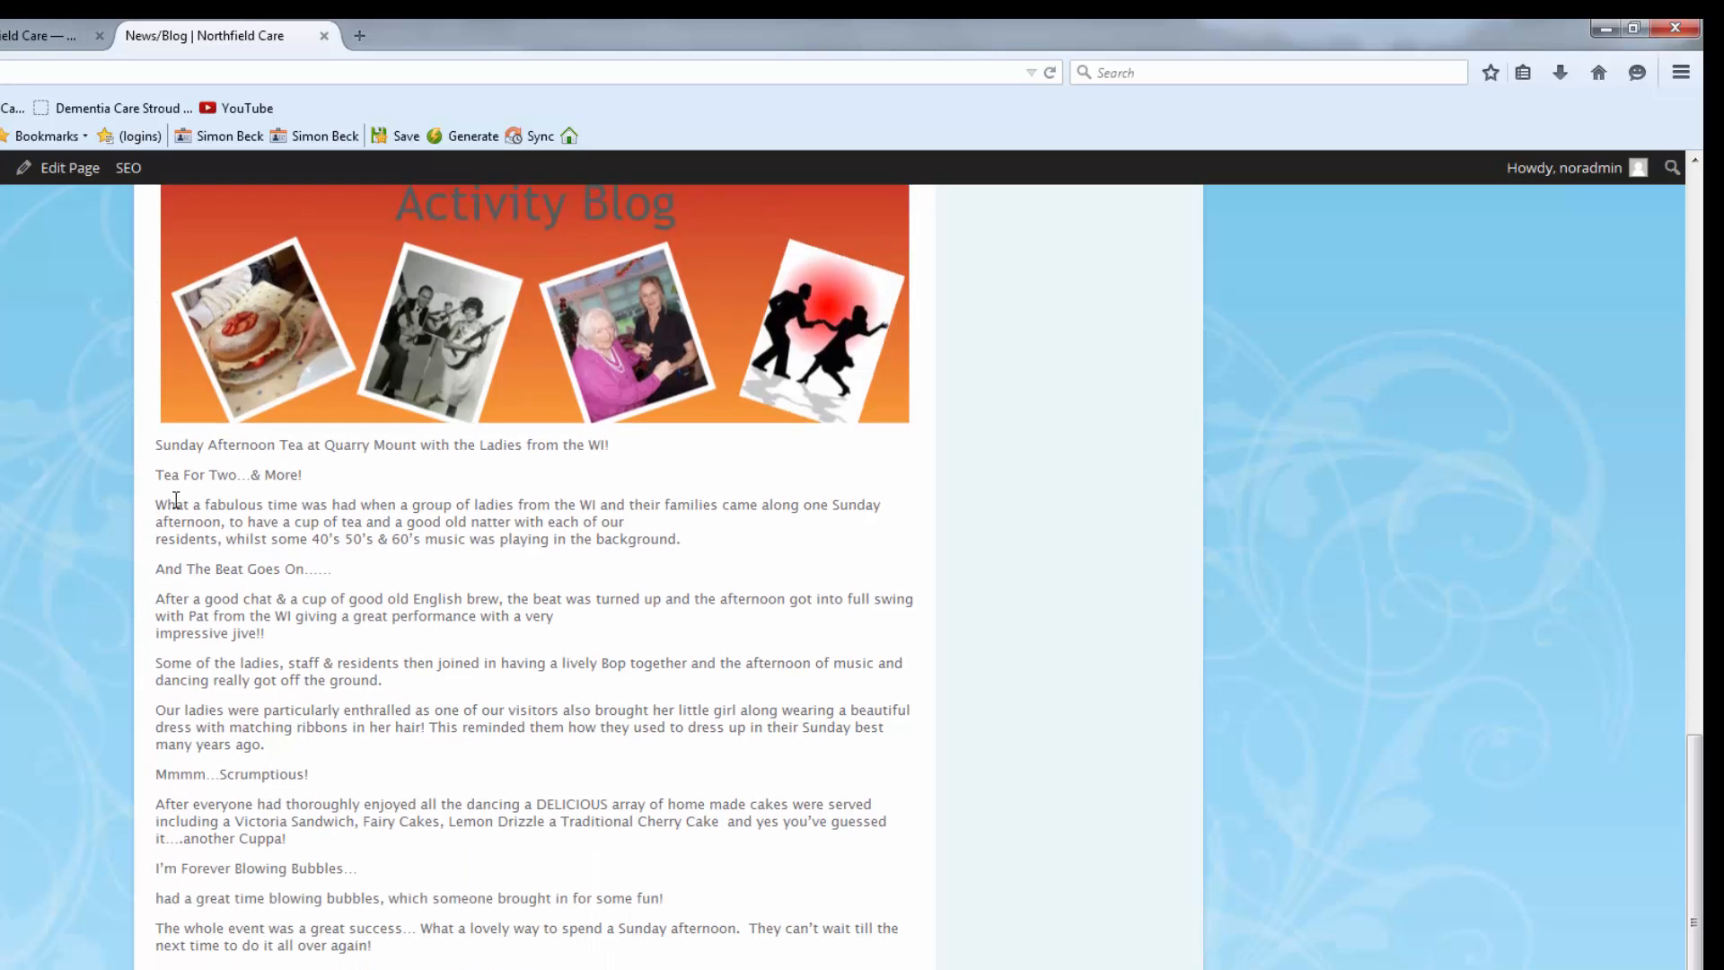
scroll(534, 575, up, 12)
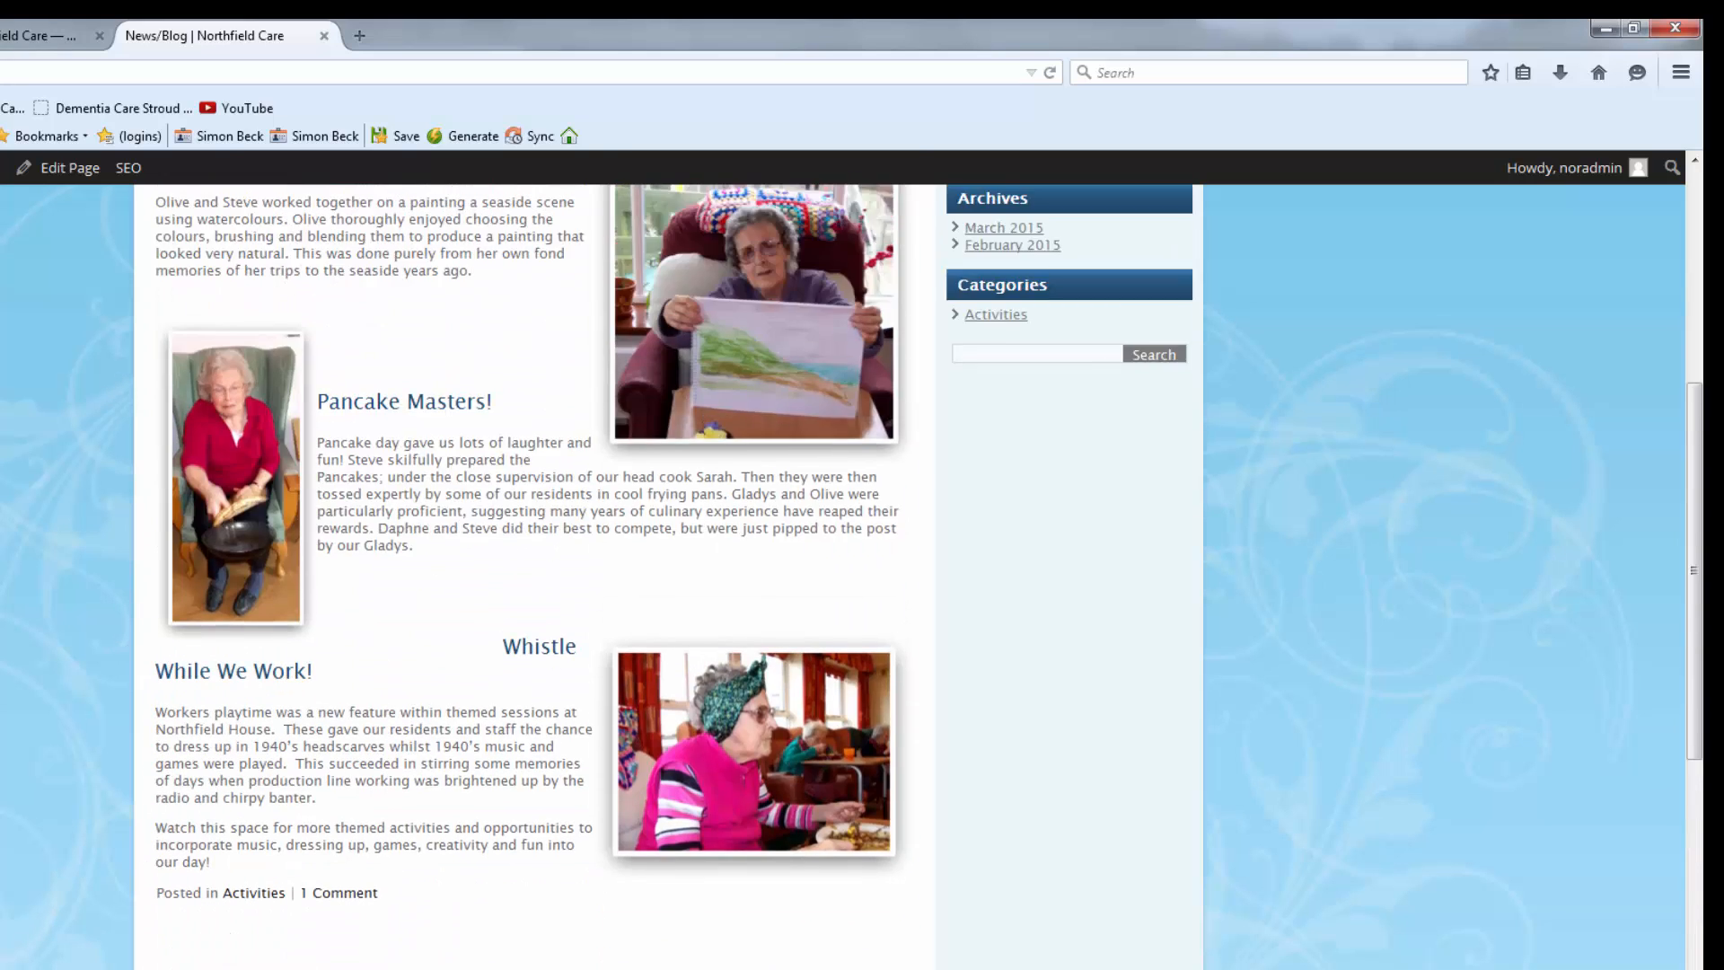
scroll(535, 575, down, 7)
scroll(534, 575, down, 3)
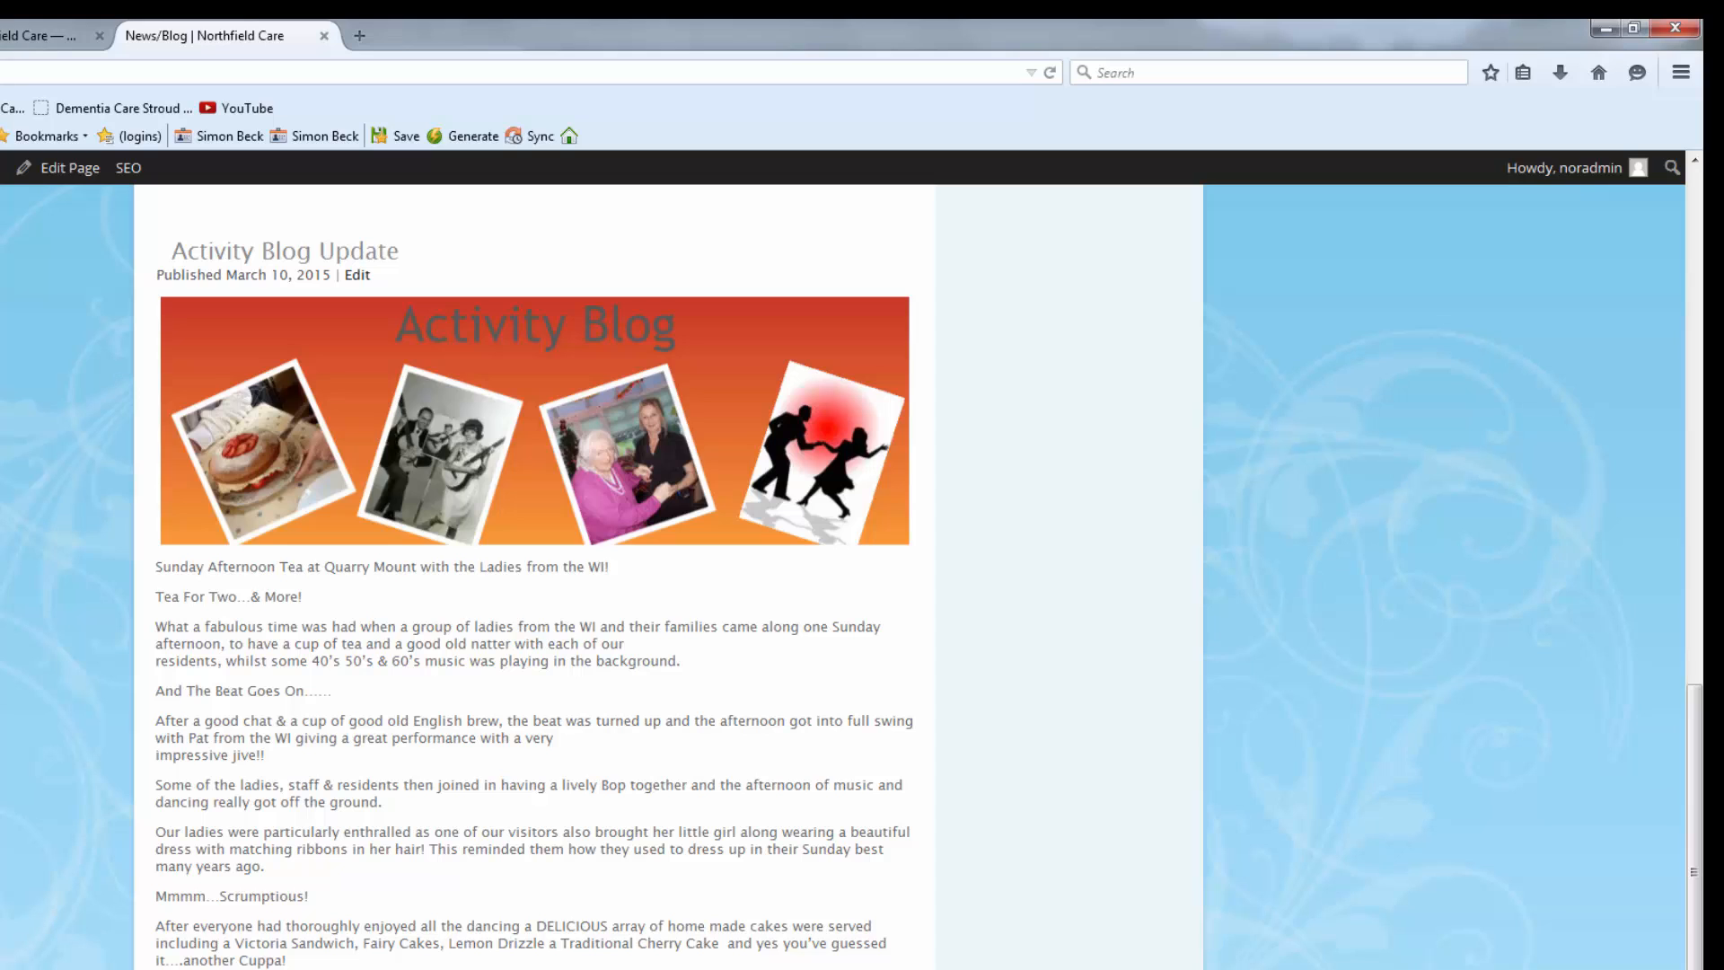
scroll(535, 574, up, 8)
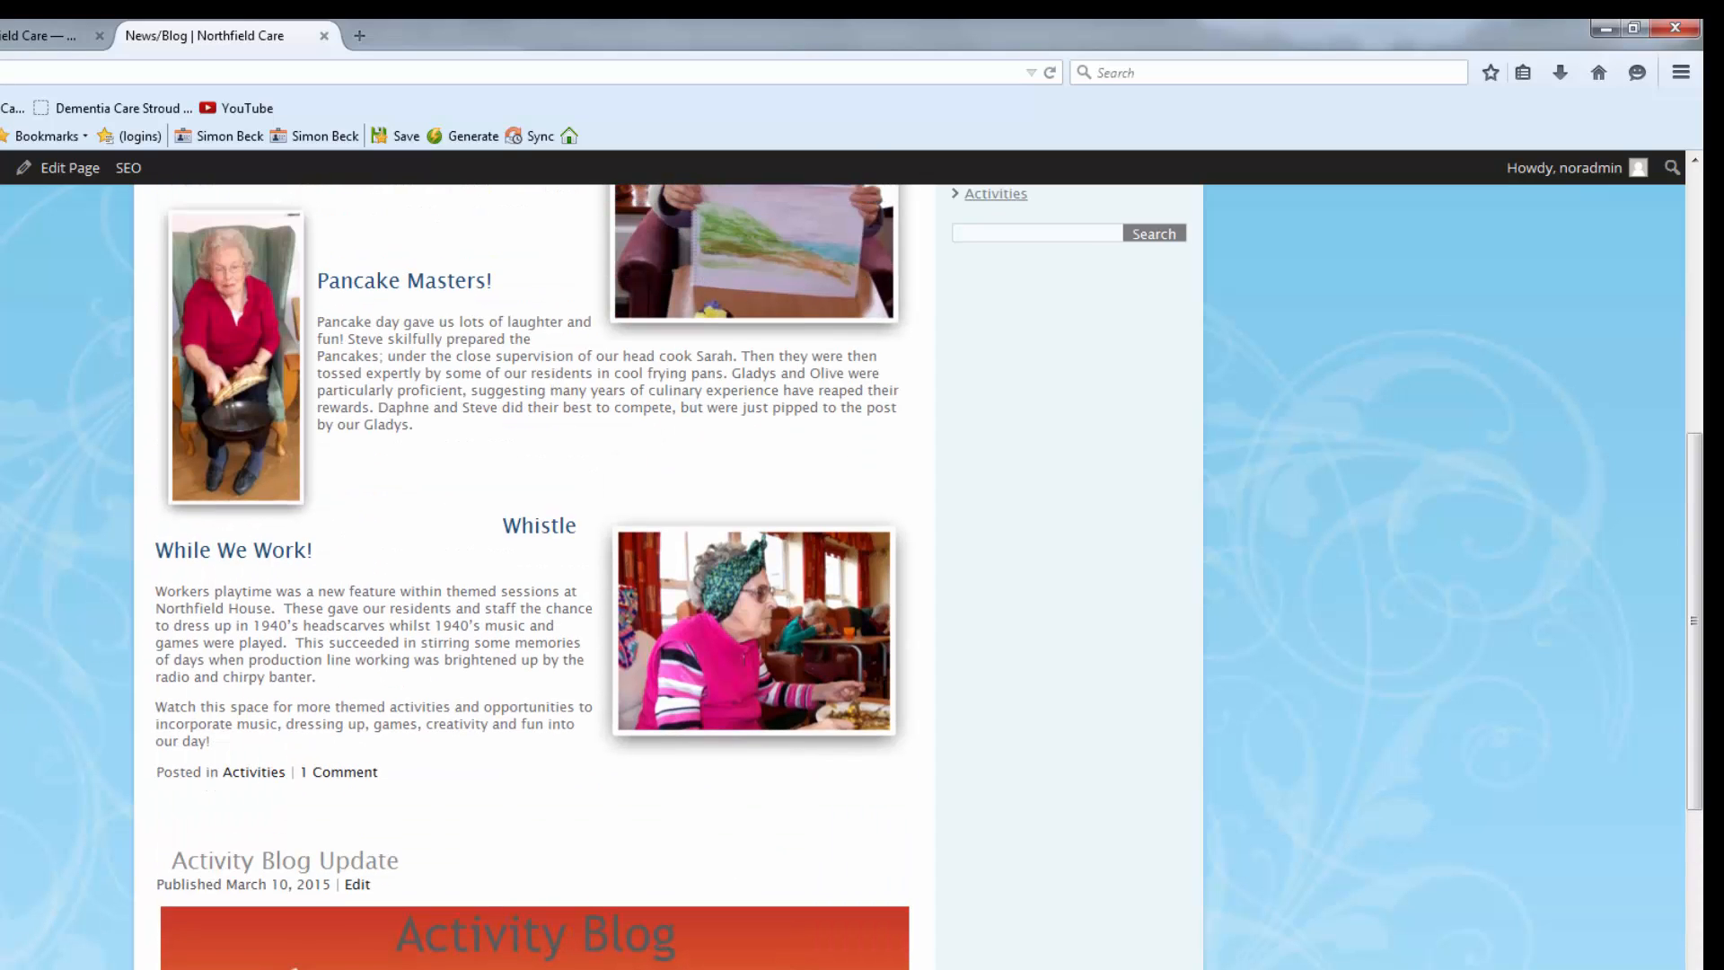
scroll(534, 574, up, 5)
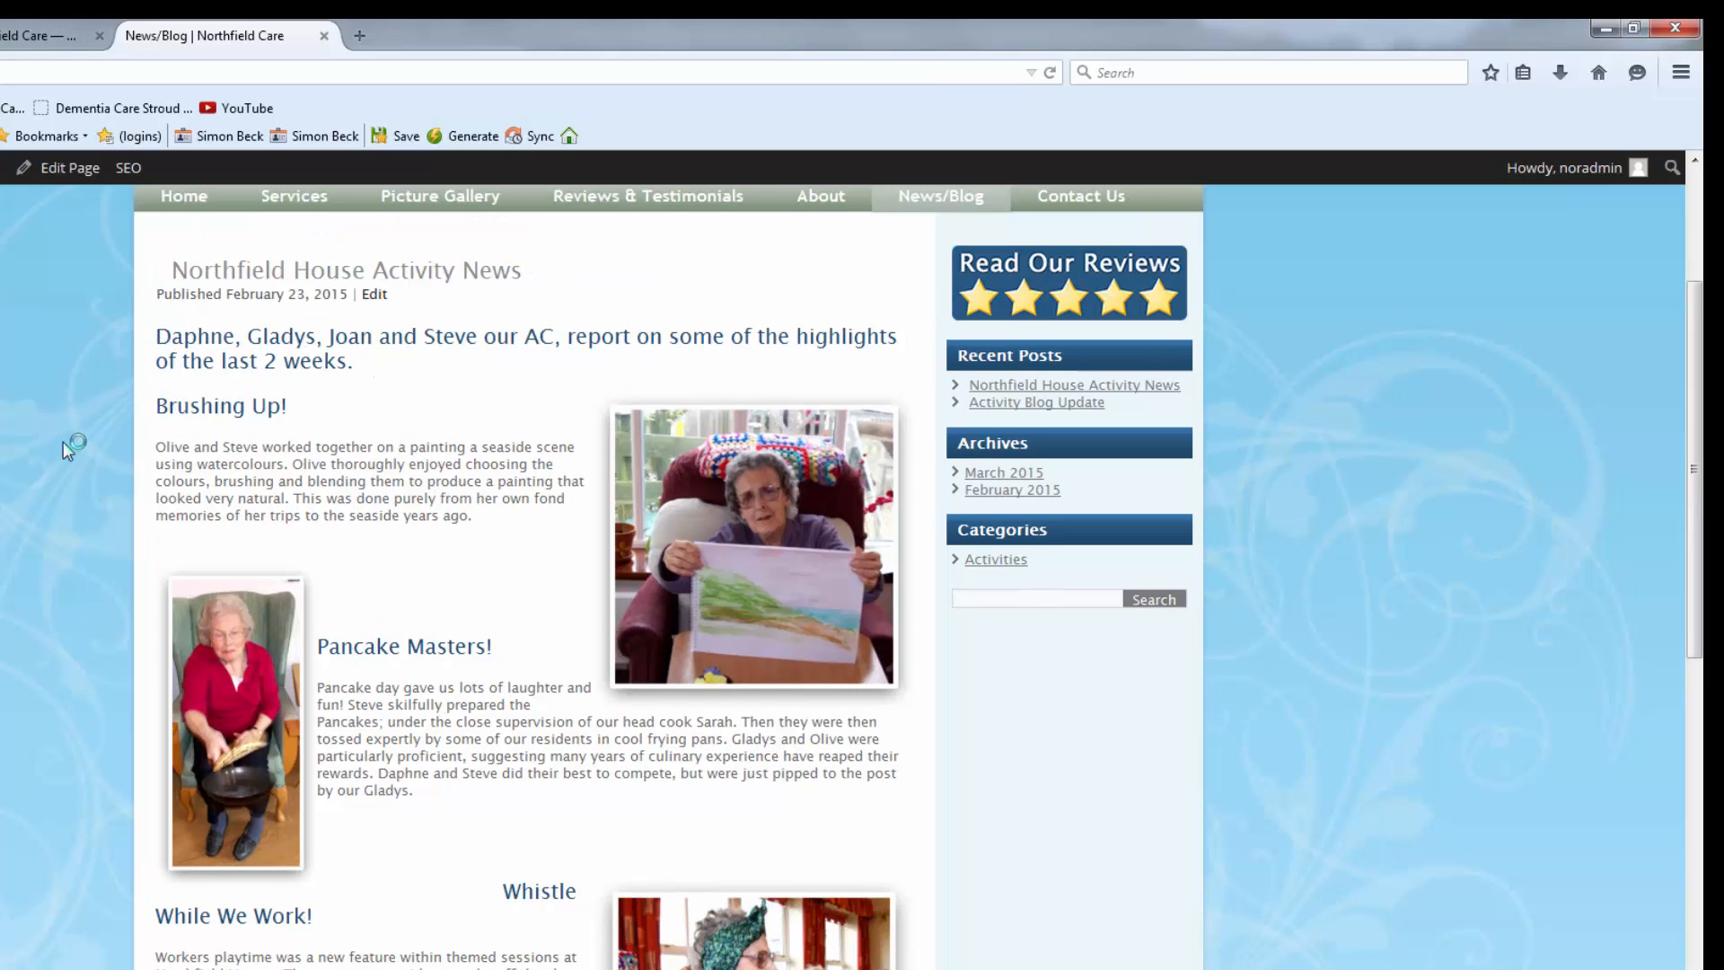
scroll(69, 465, down, 5)
scroll(68, 810, down, 5)
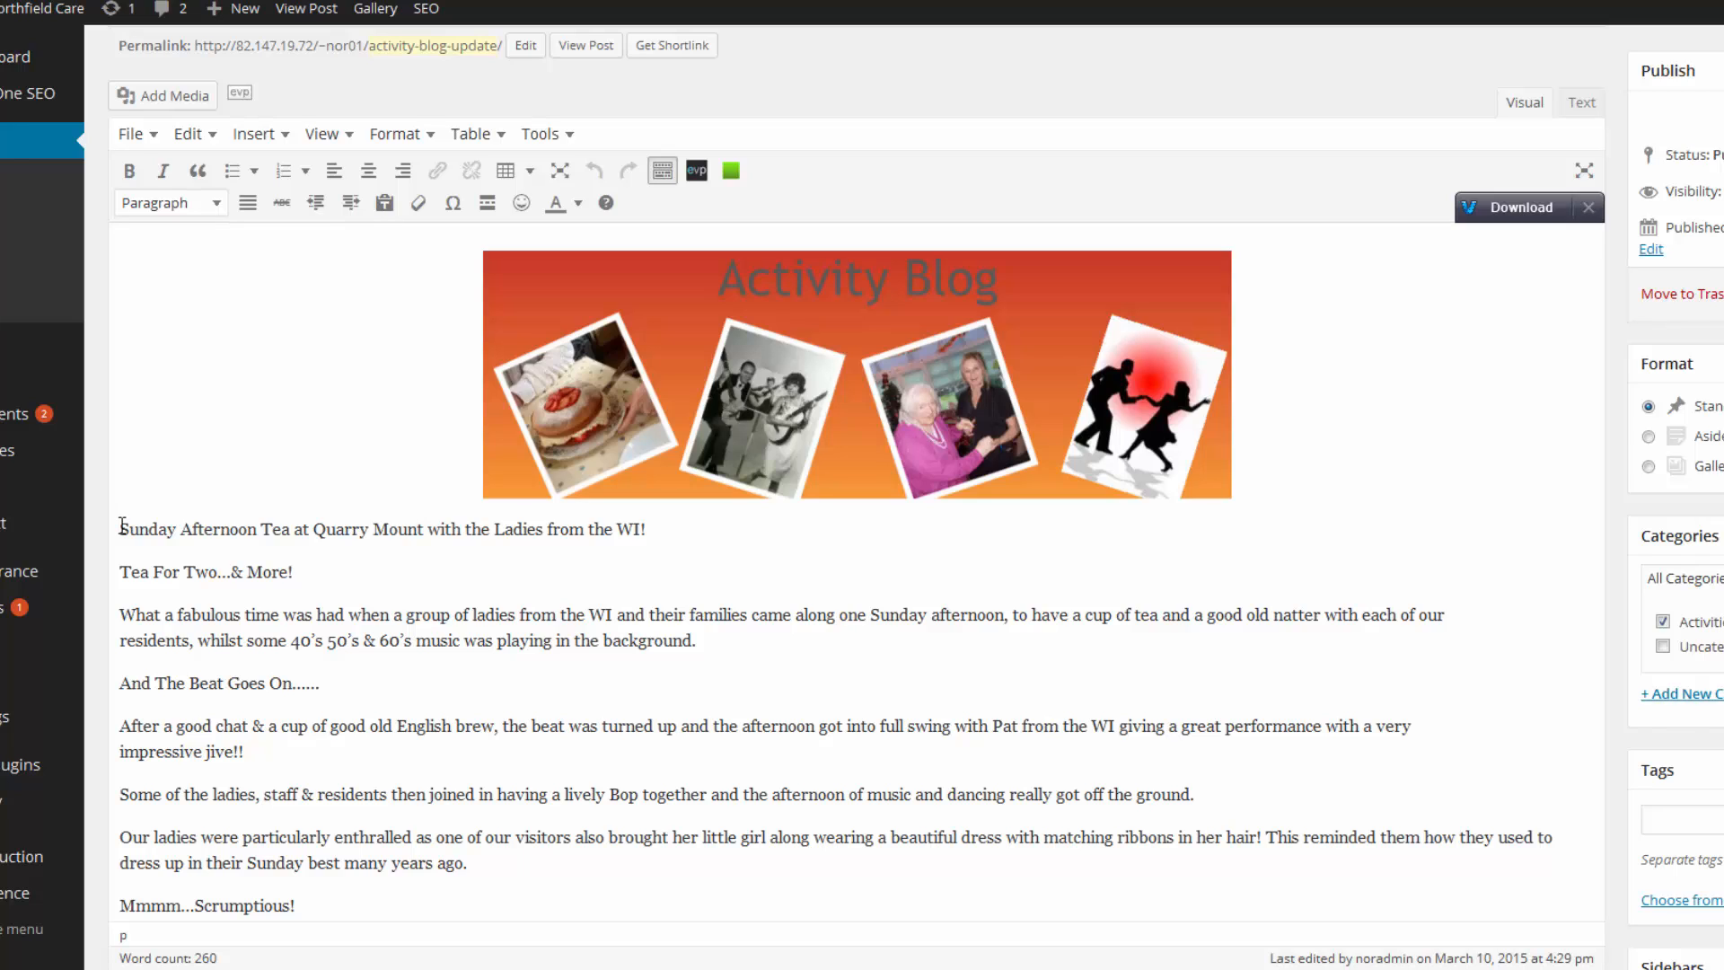
Make 'And The Beat Goes On......' and 'Tea For Two...& More!' Heading 2 subheadings.
drag(120, 682, 321, 682)
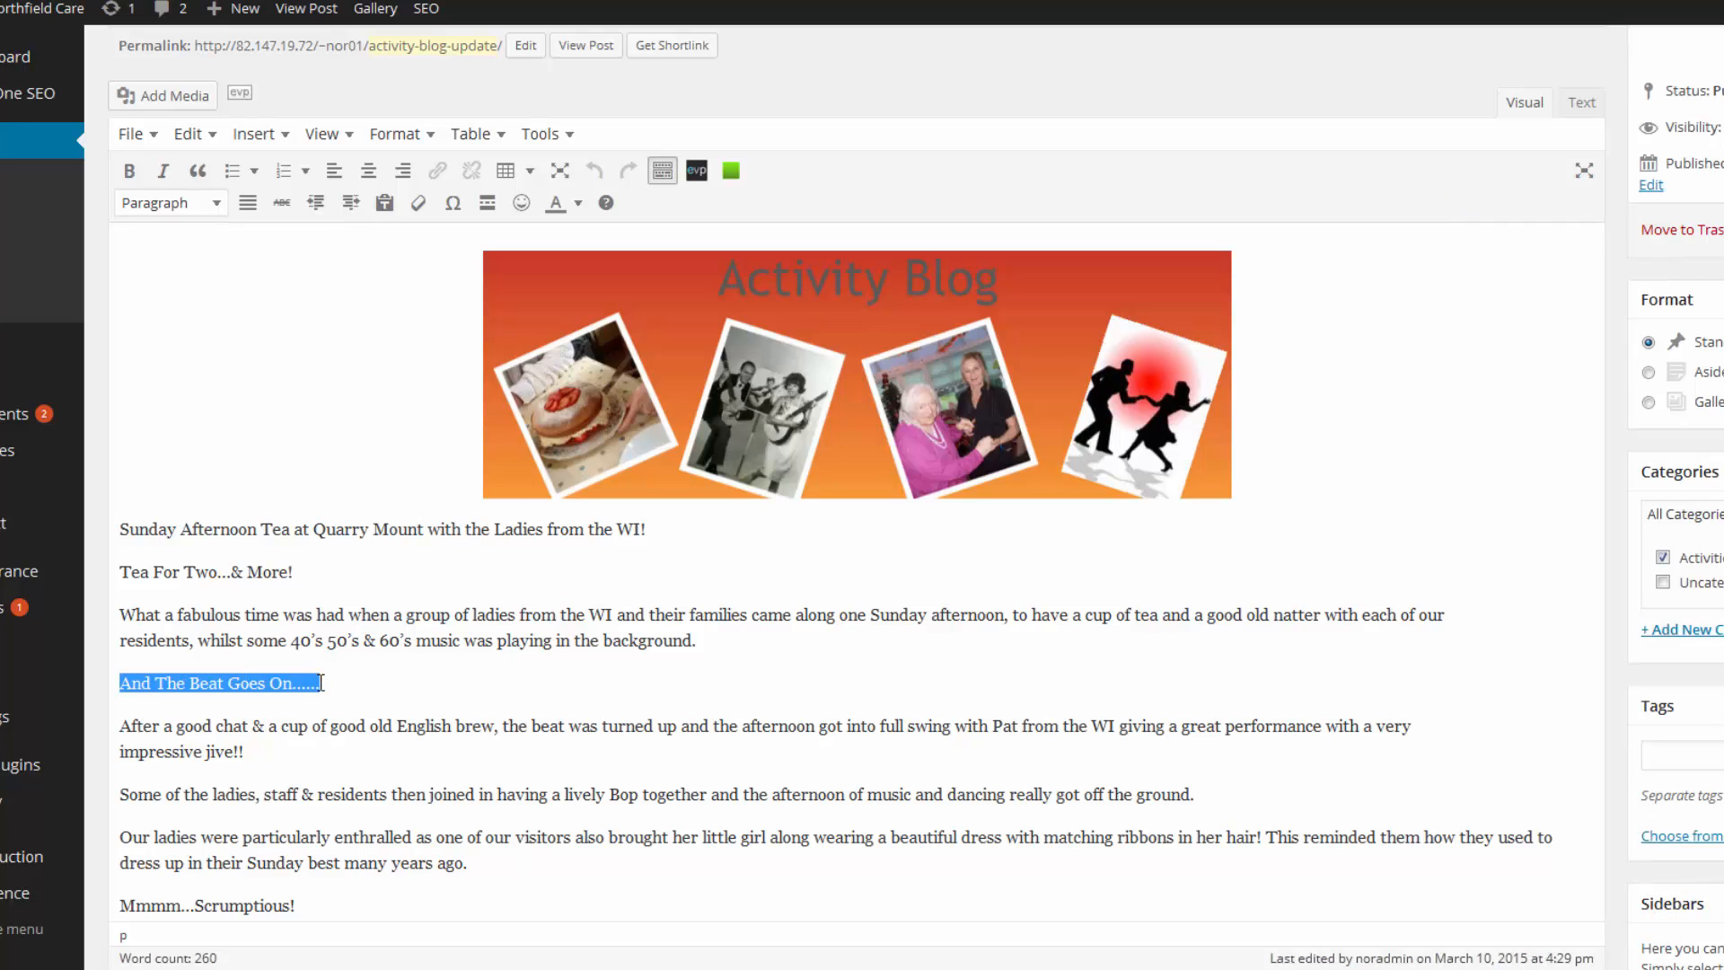
click(416, 135)
mouse_move(406, 391)
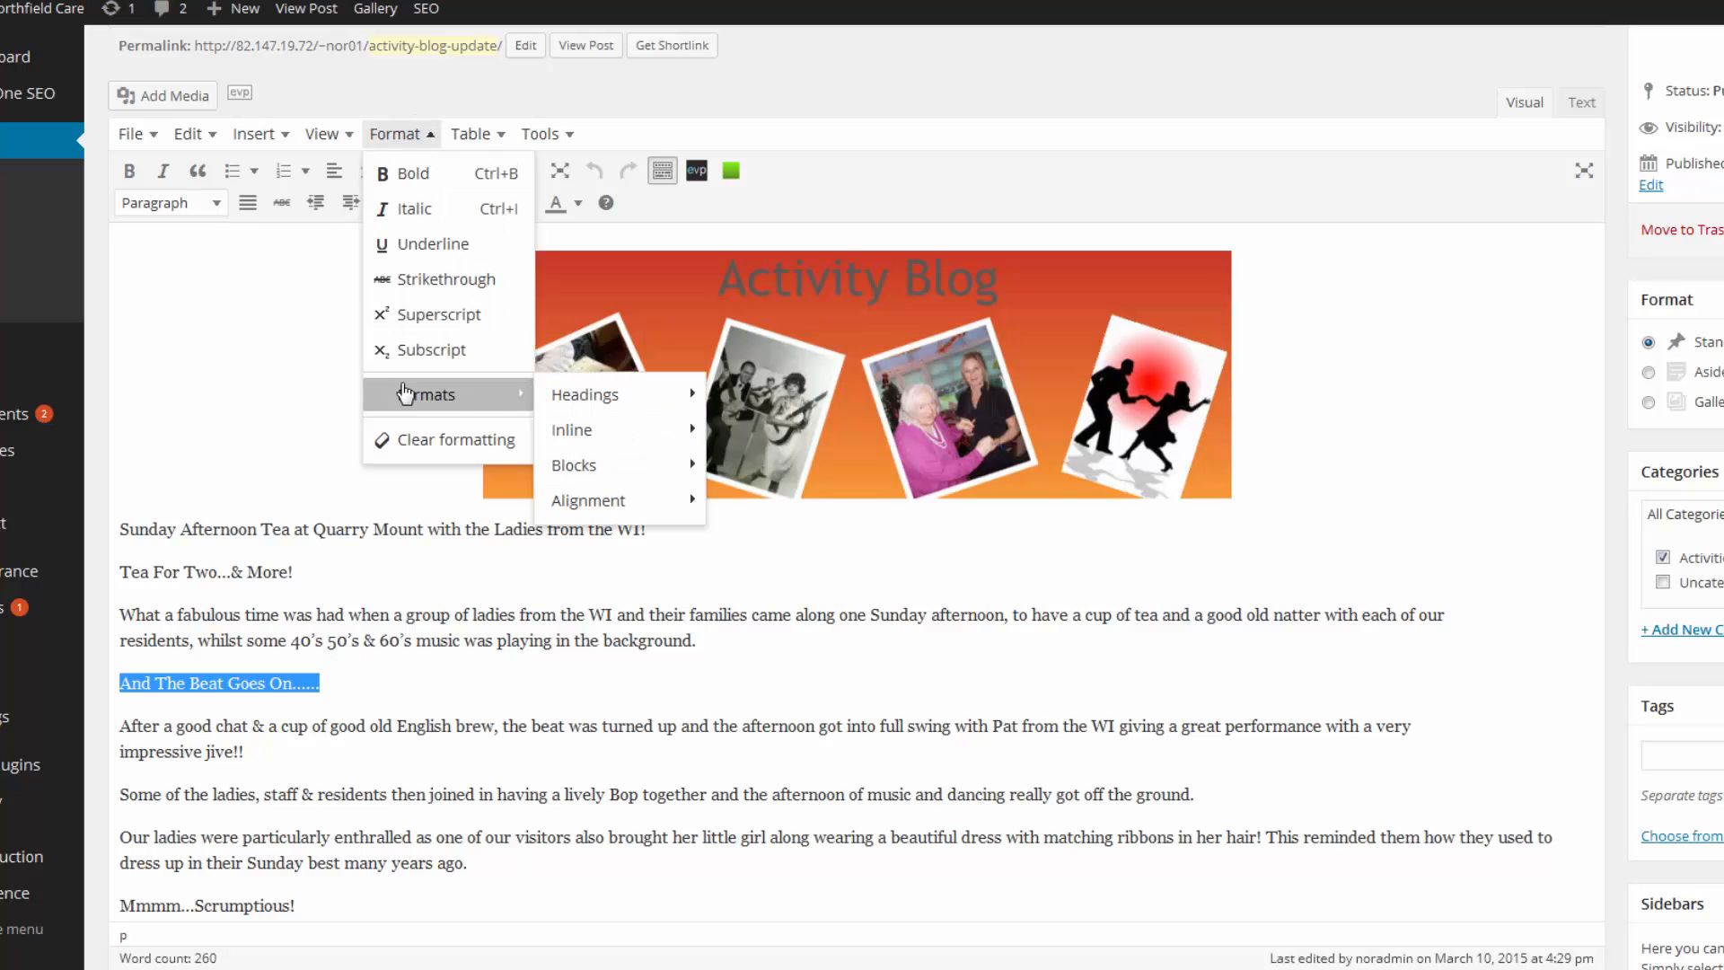
mouse_move(585, 391)
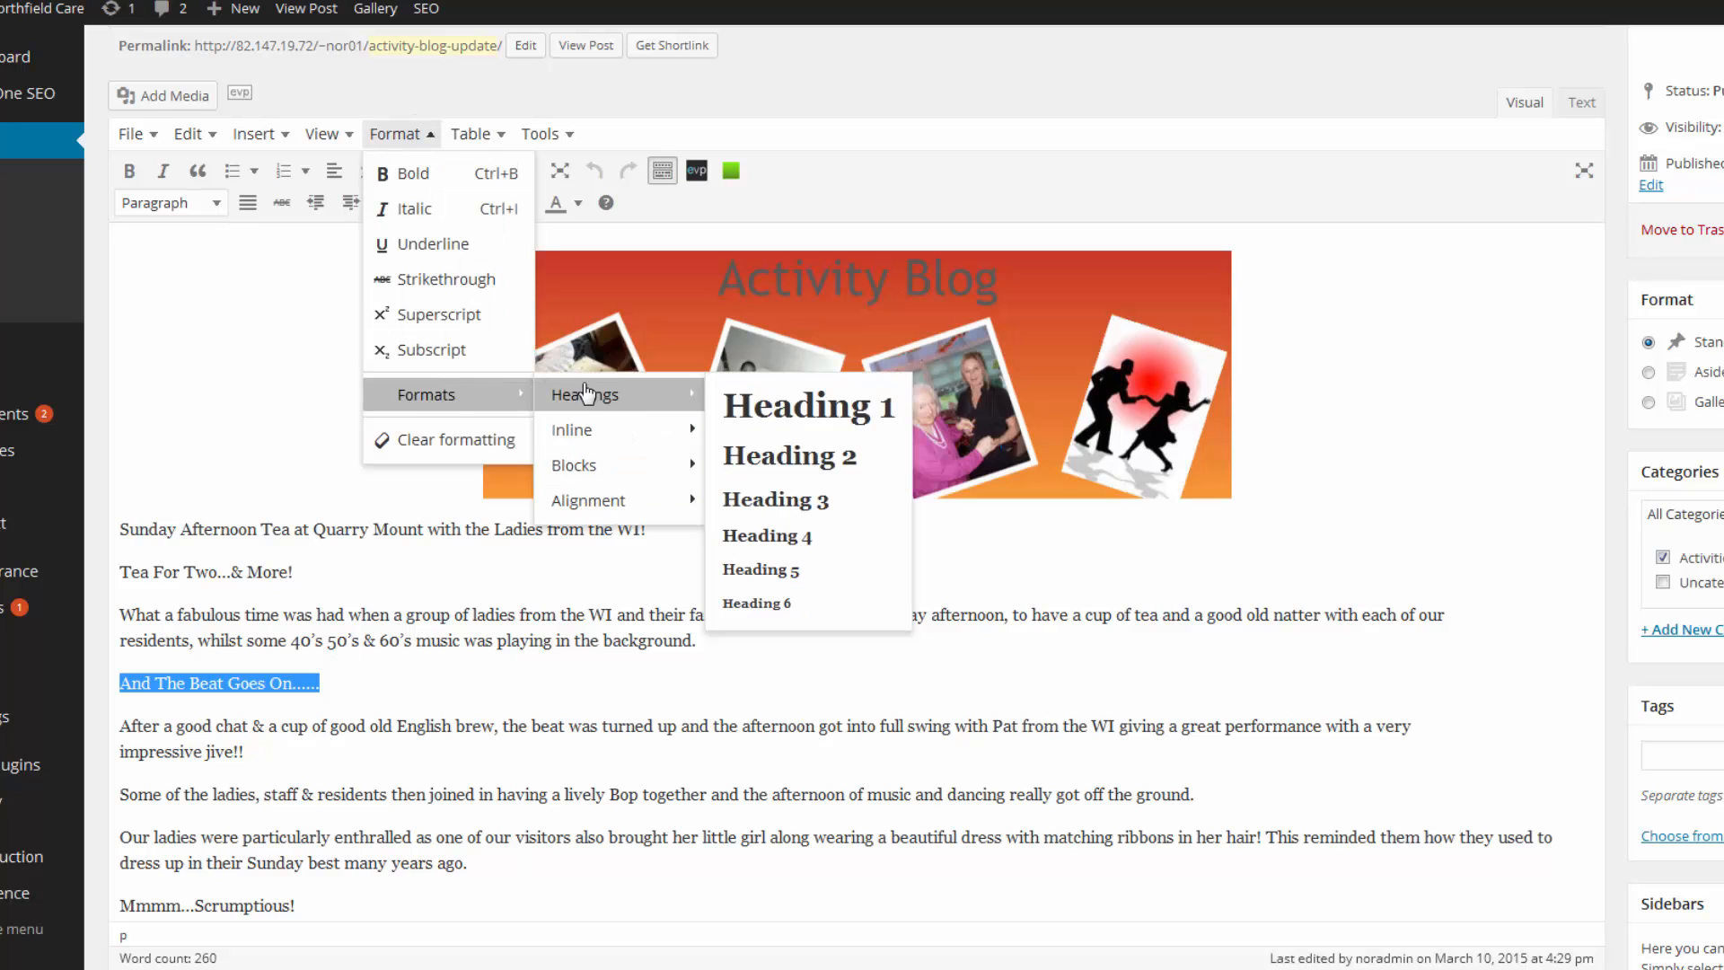
click(766, 457)
click(462, 680)
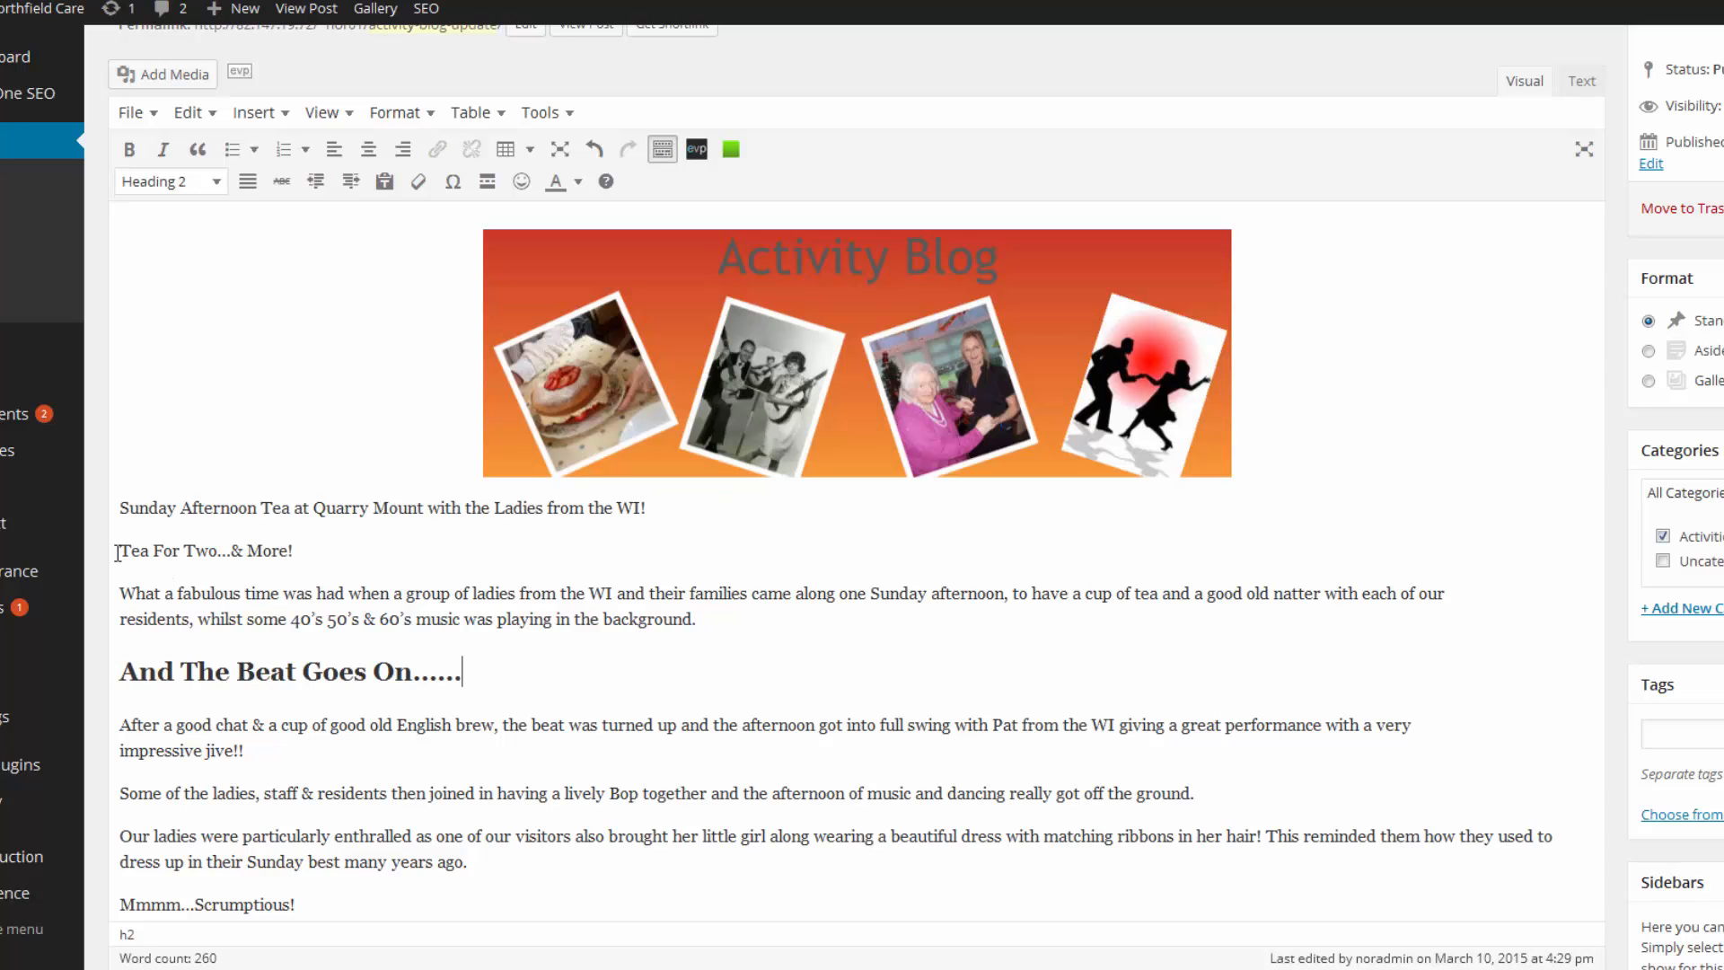
drag(120, 551, 295, 551)
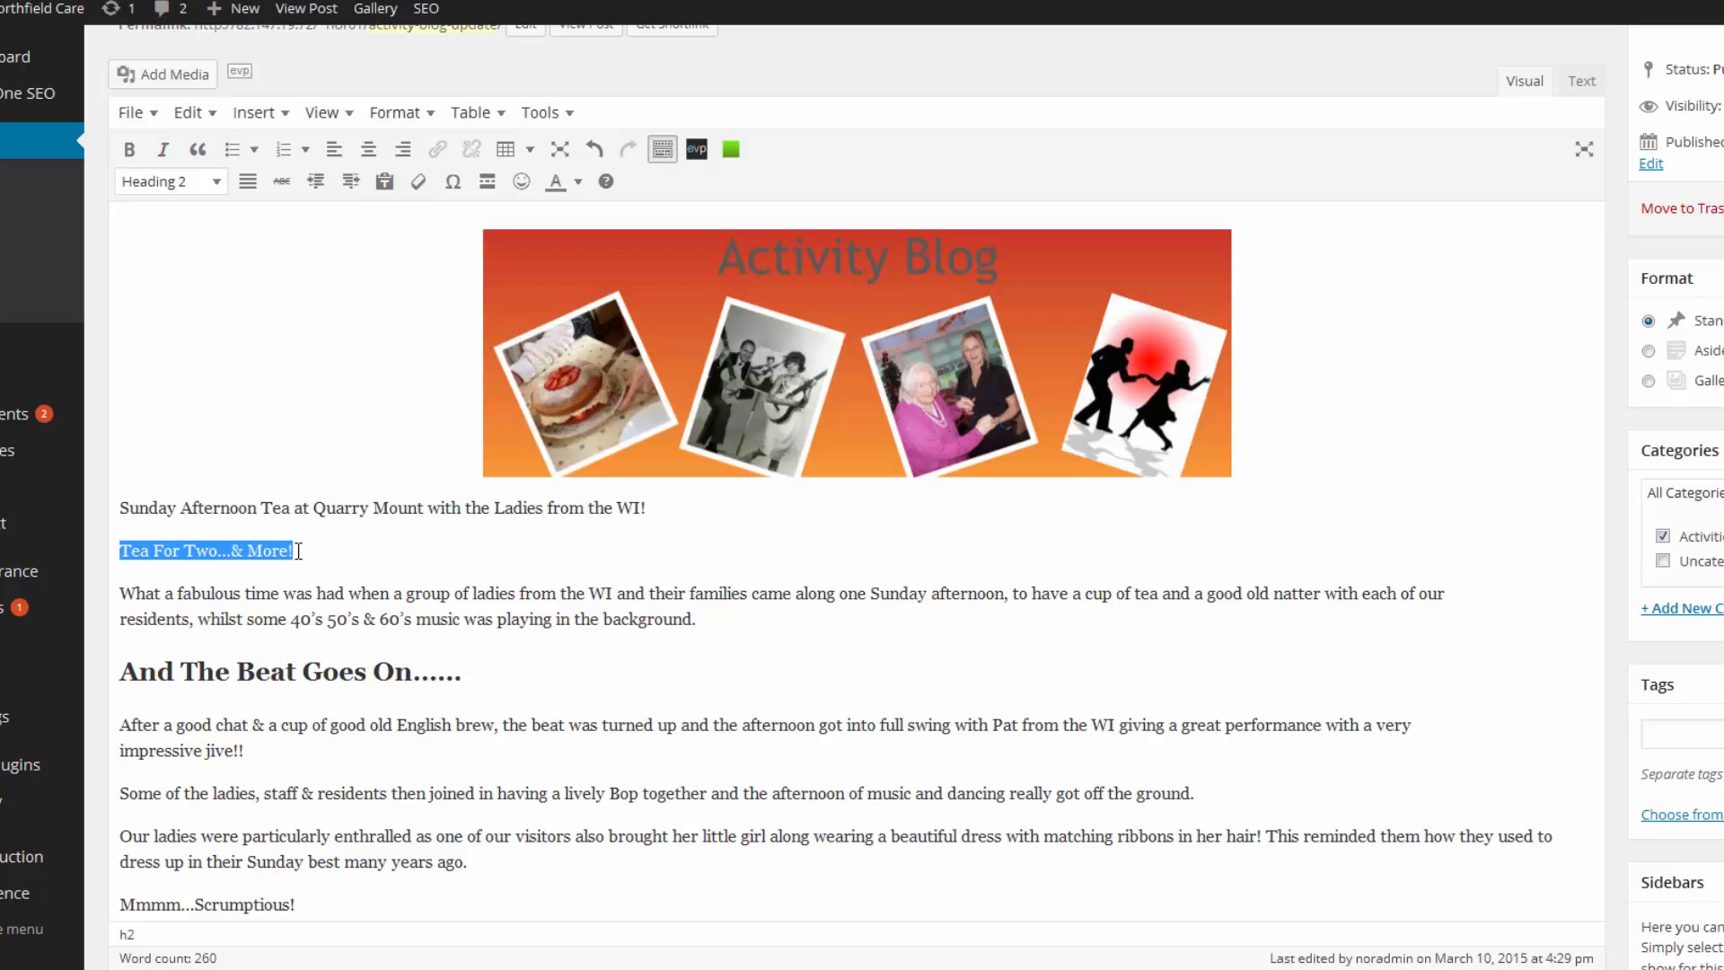
click(406, 113)
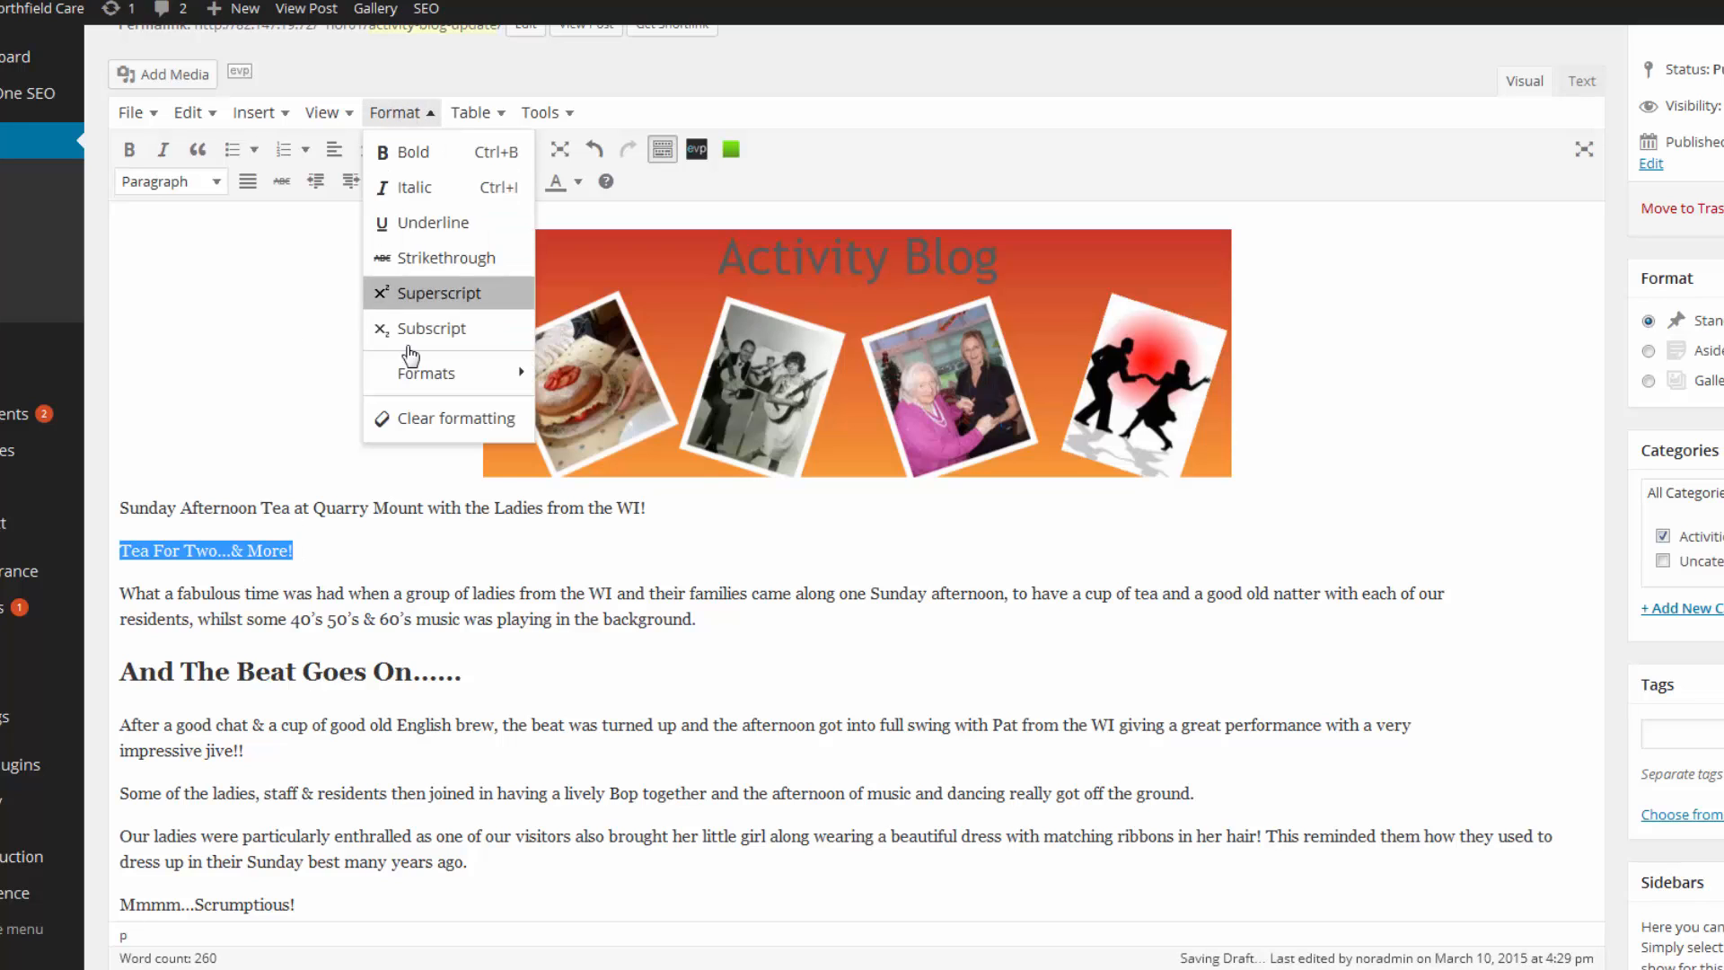
mouse_move(412, 374)
mouse_move(576, 382)
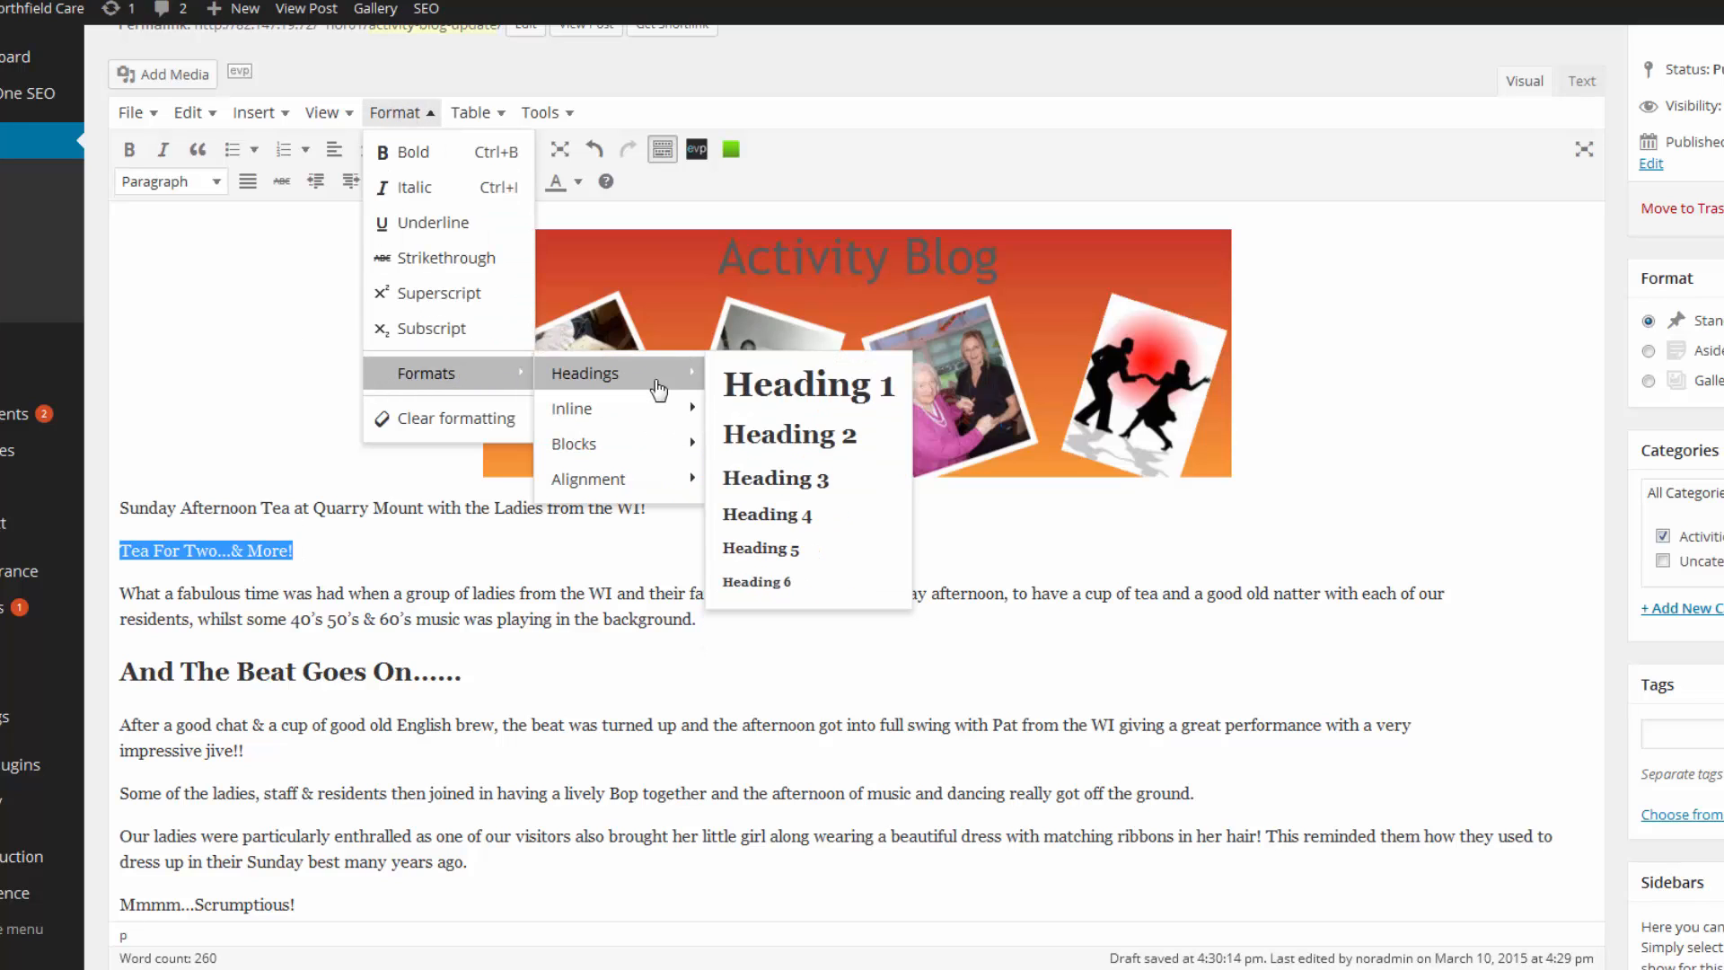
click(753, 439)
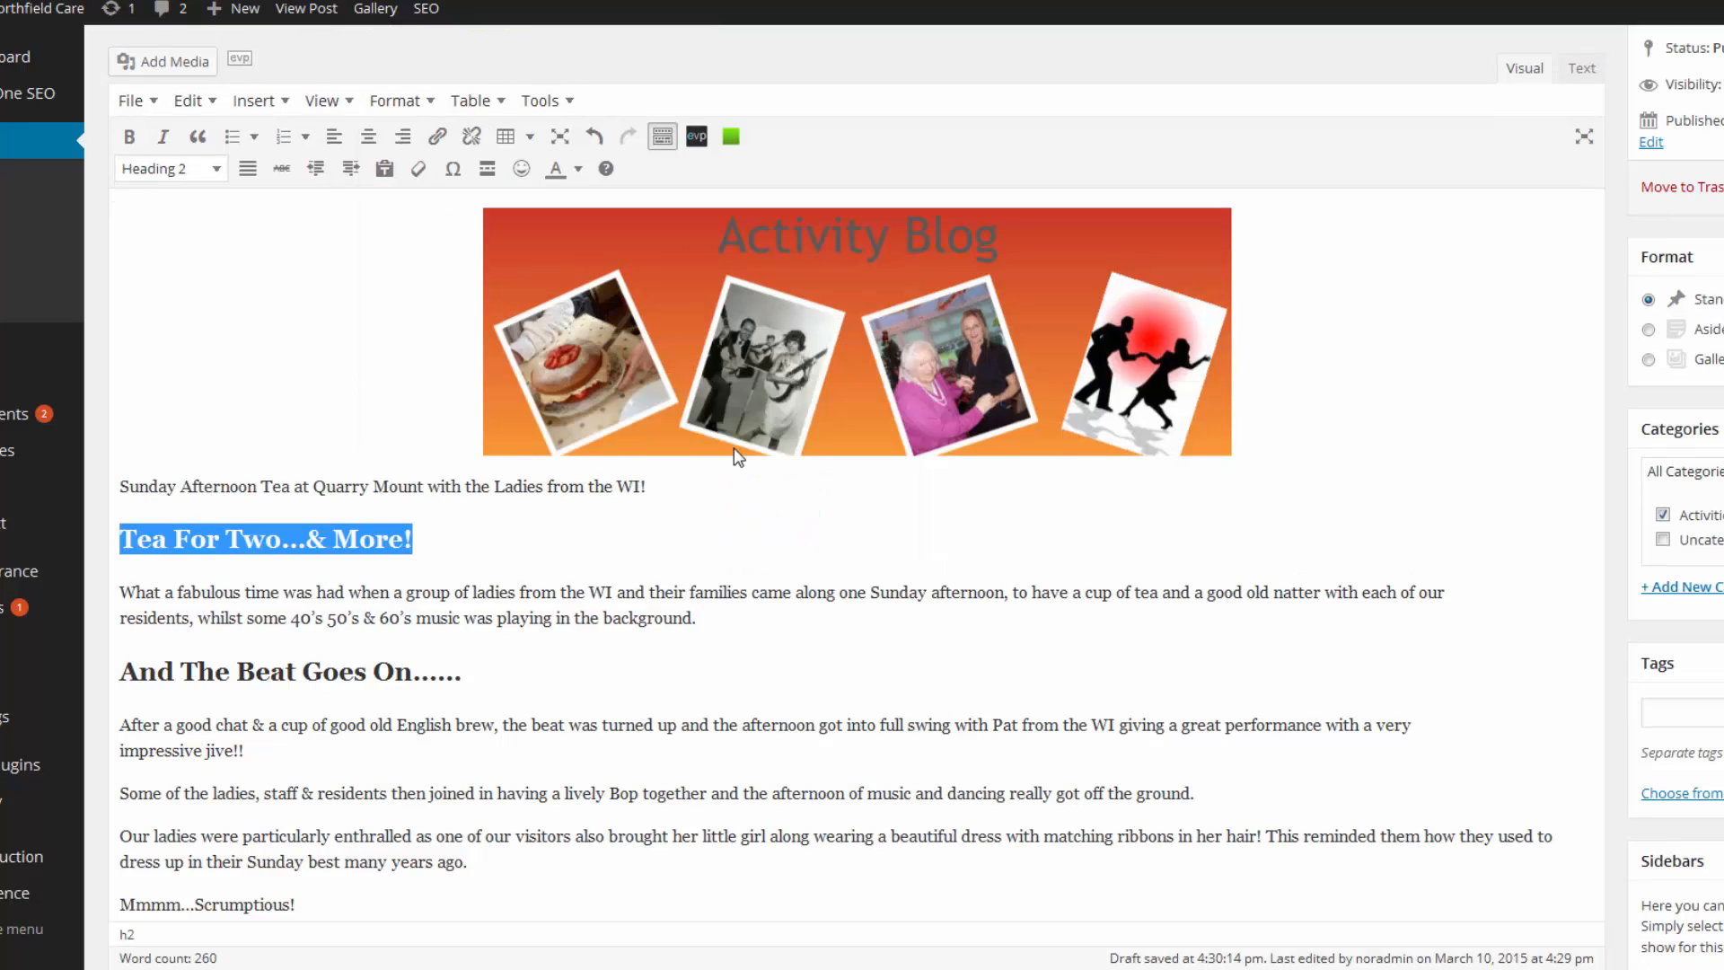
click(650, 537)
Also format 'Mmmm...Scrumptious!' and 'I'm Forever Blowing Bubbles...' as Heading 2.
scroll(539, 508, down, 3)
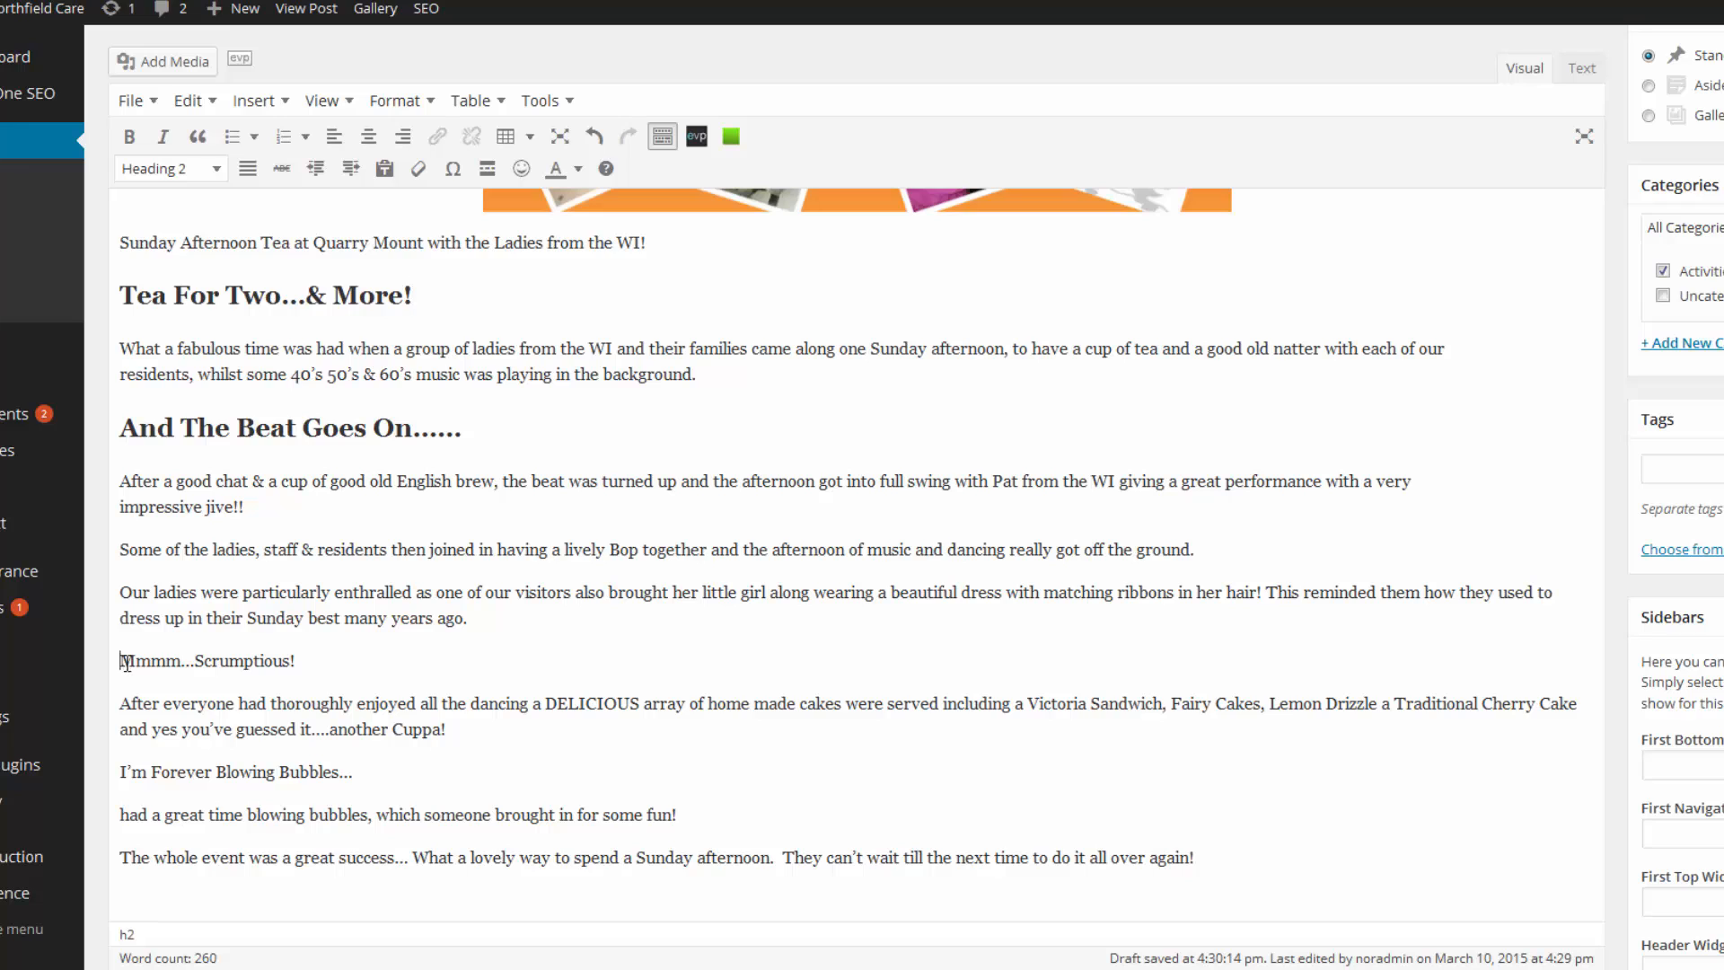
drag(126, 662, 296, 662)
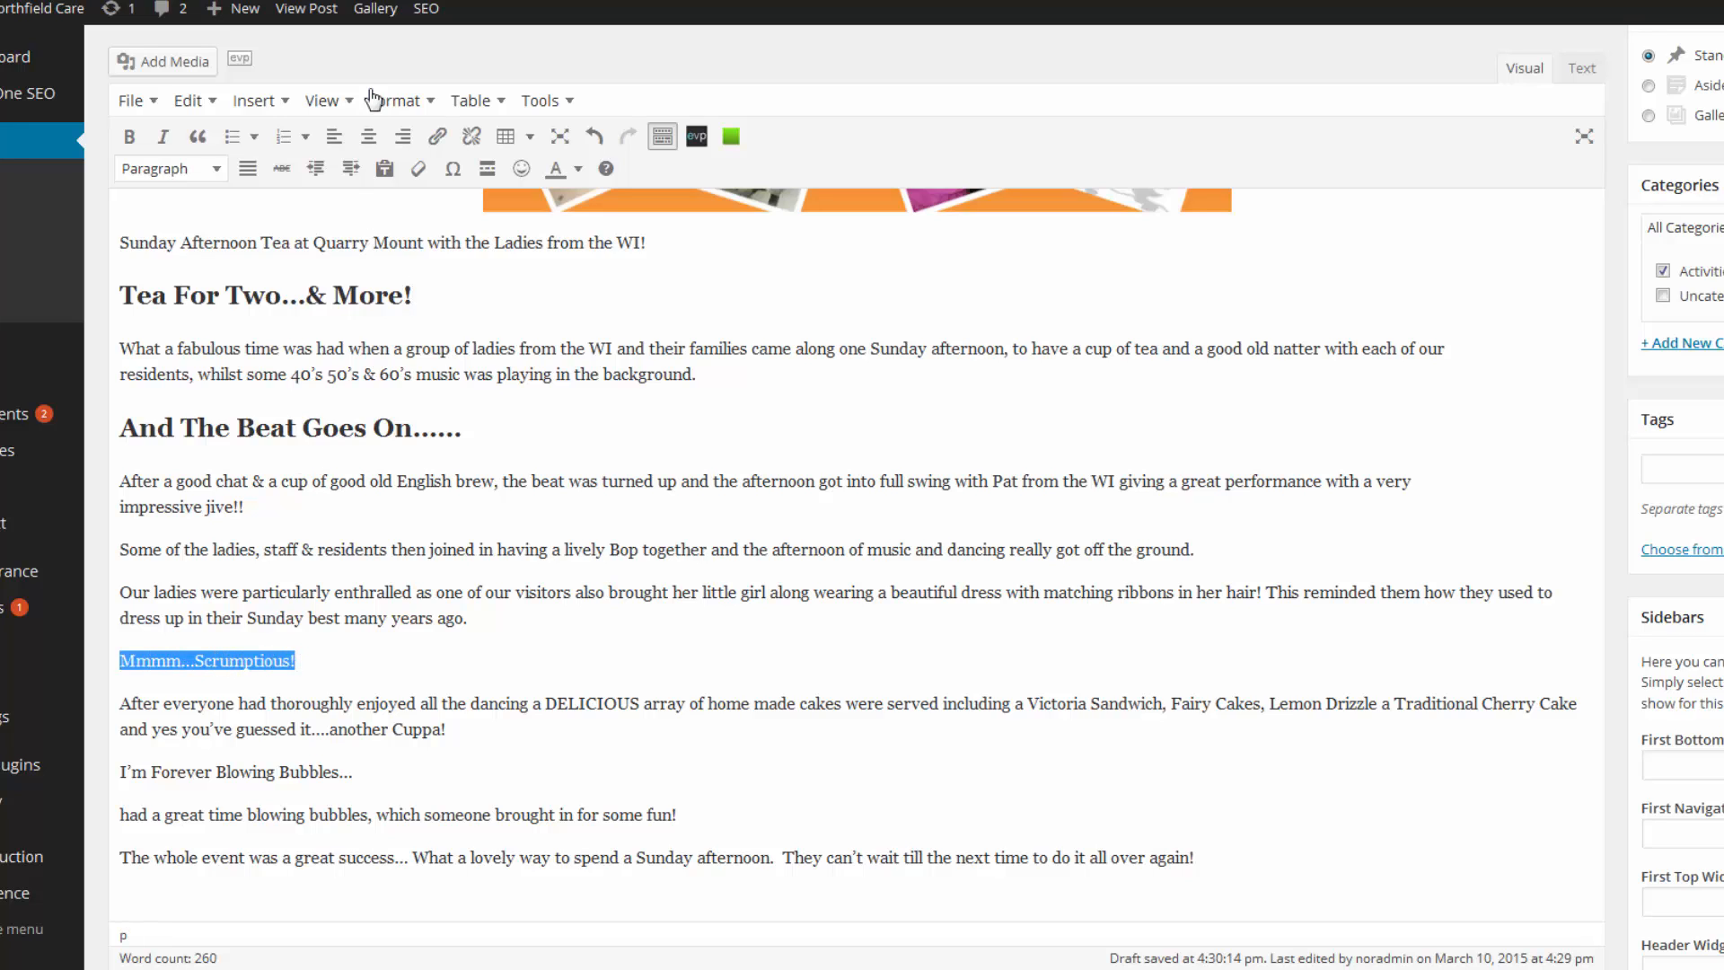
click(421, 104)
mouse_move(424, 364)
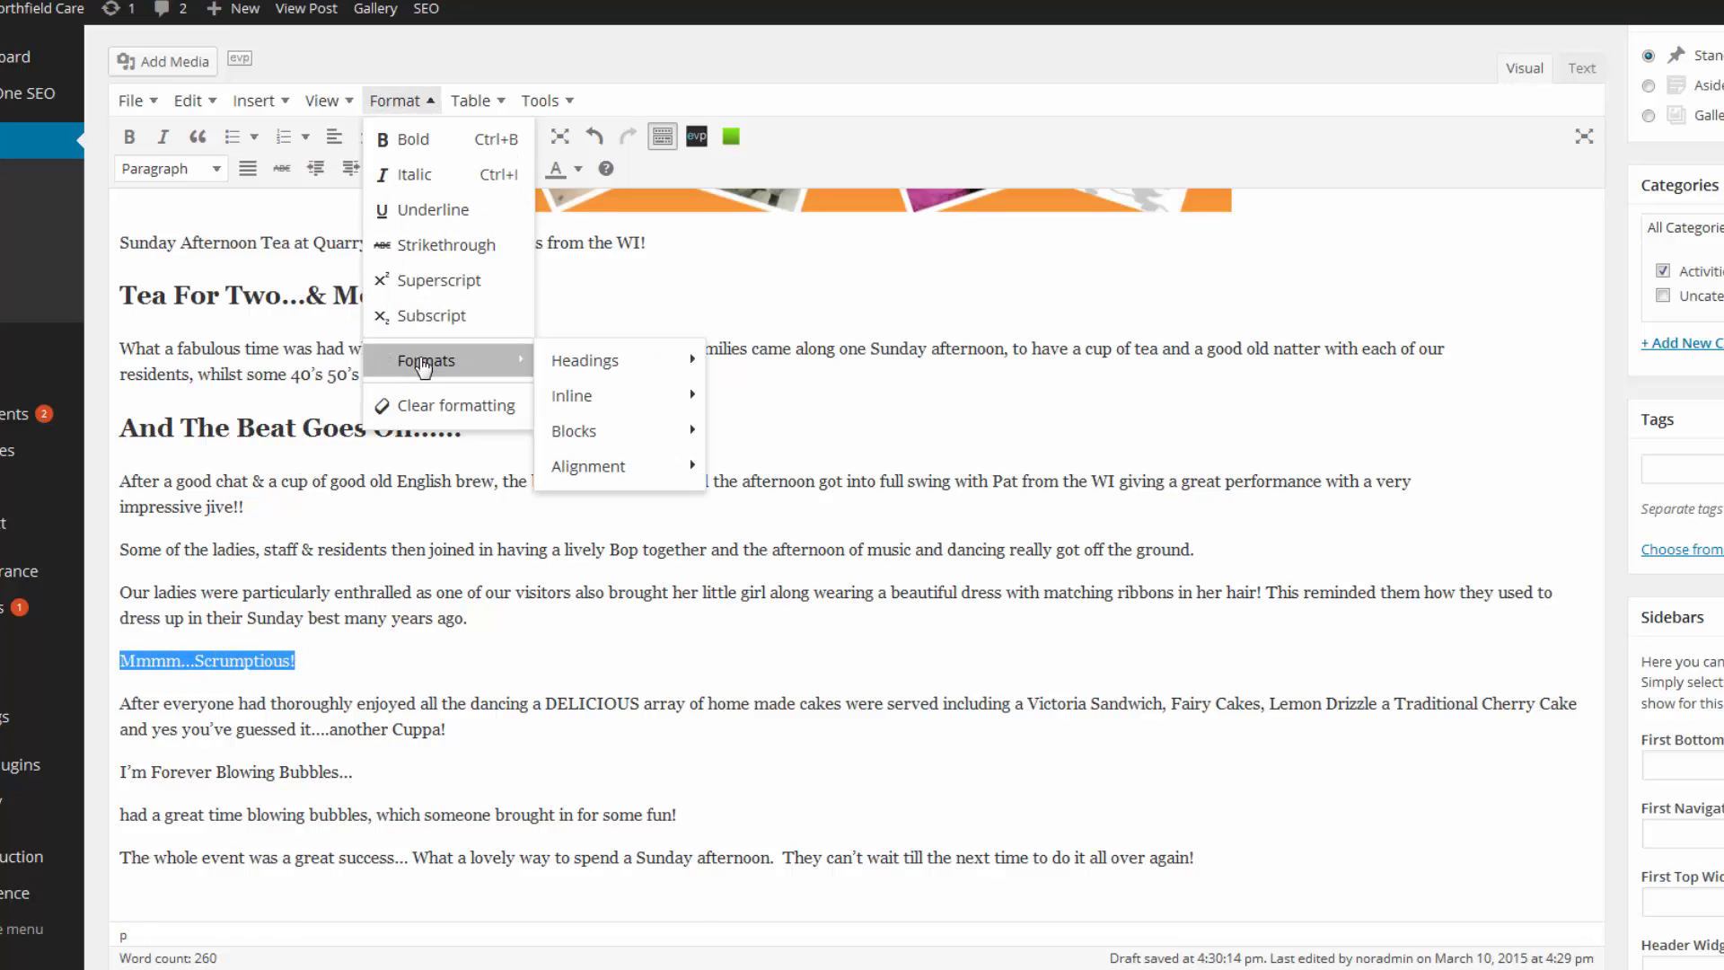
mouse_move(561, 364)
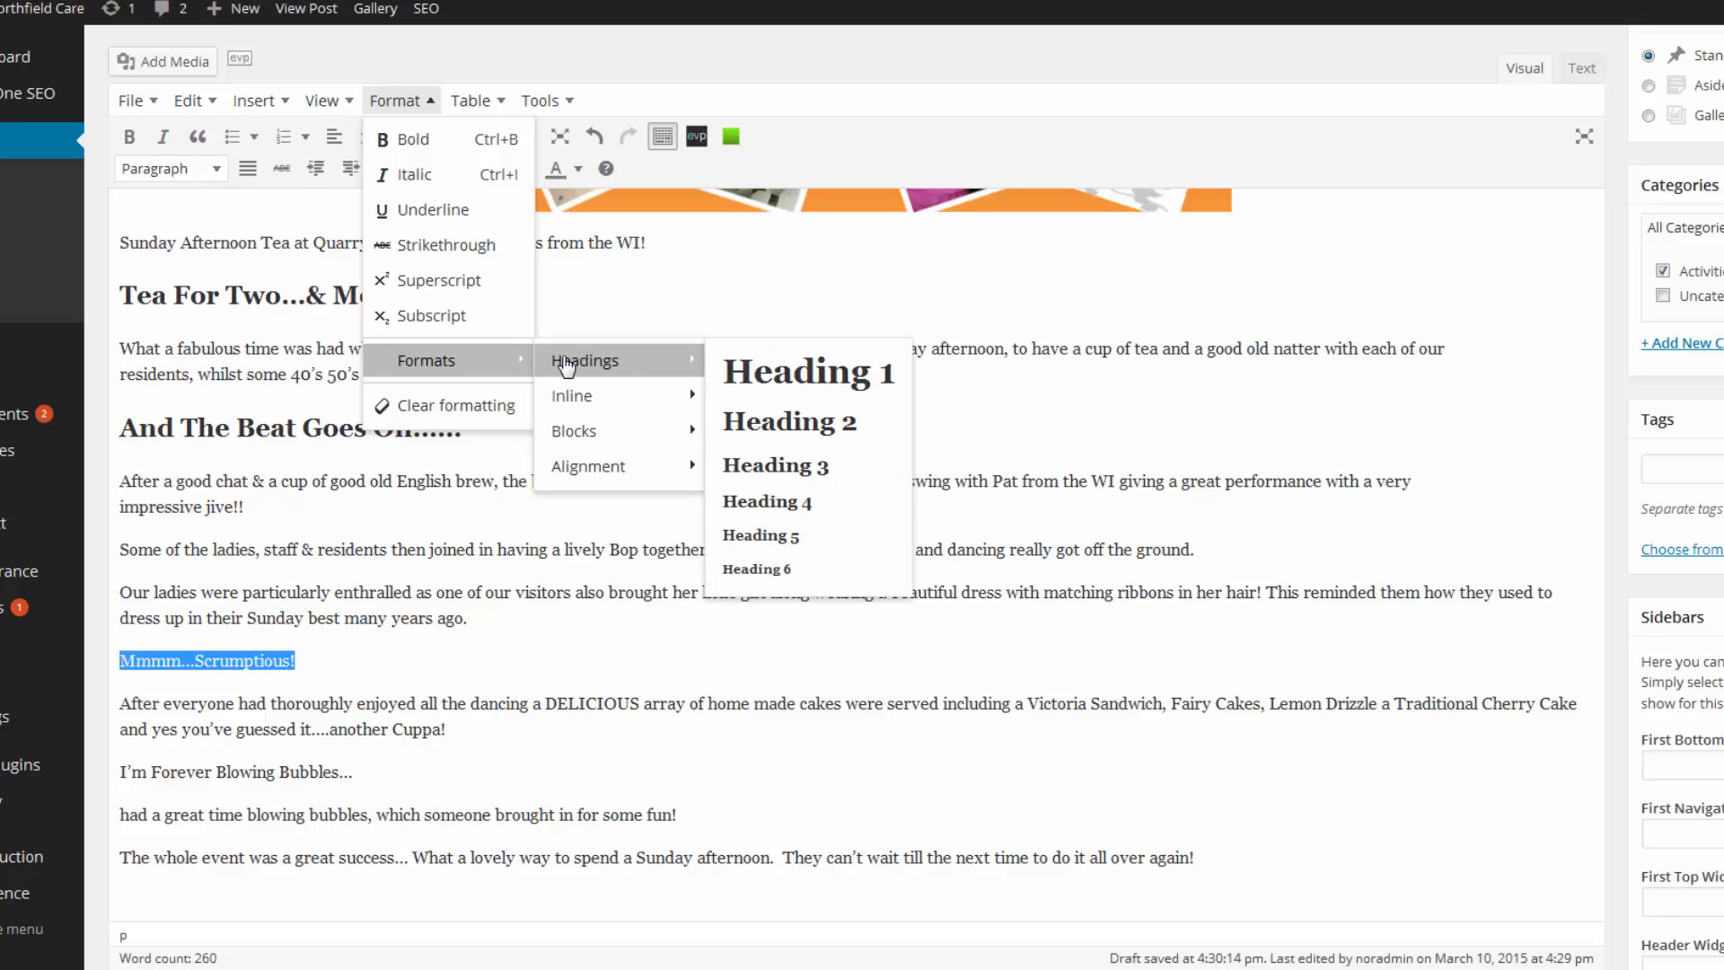
click(750, 422)
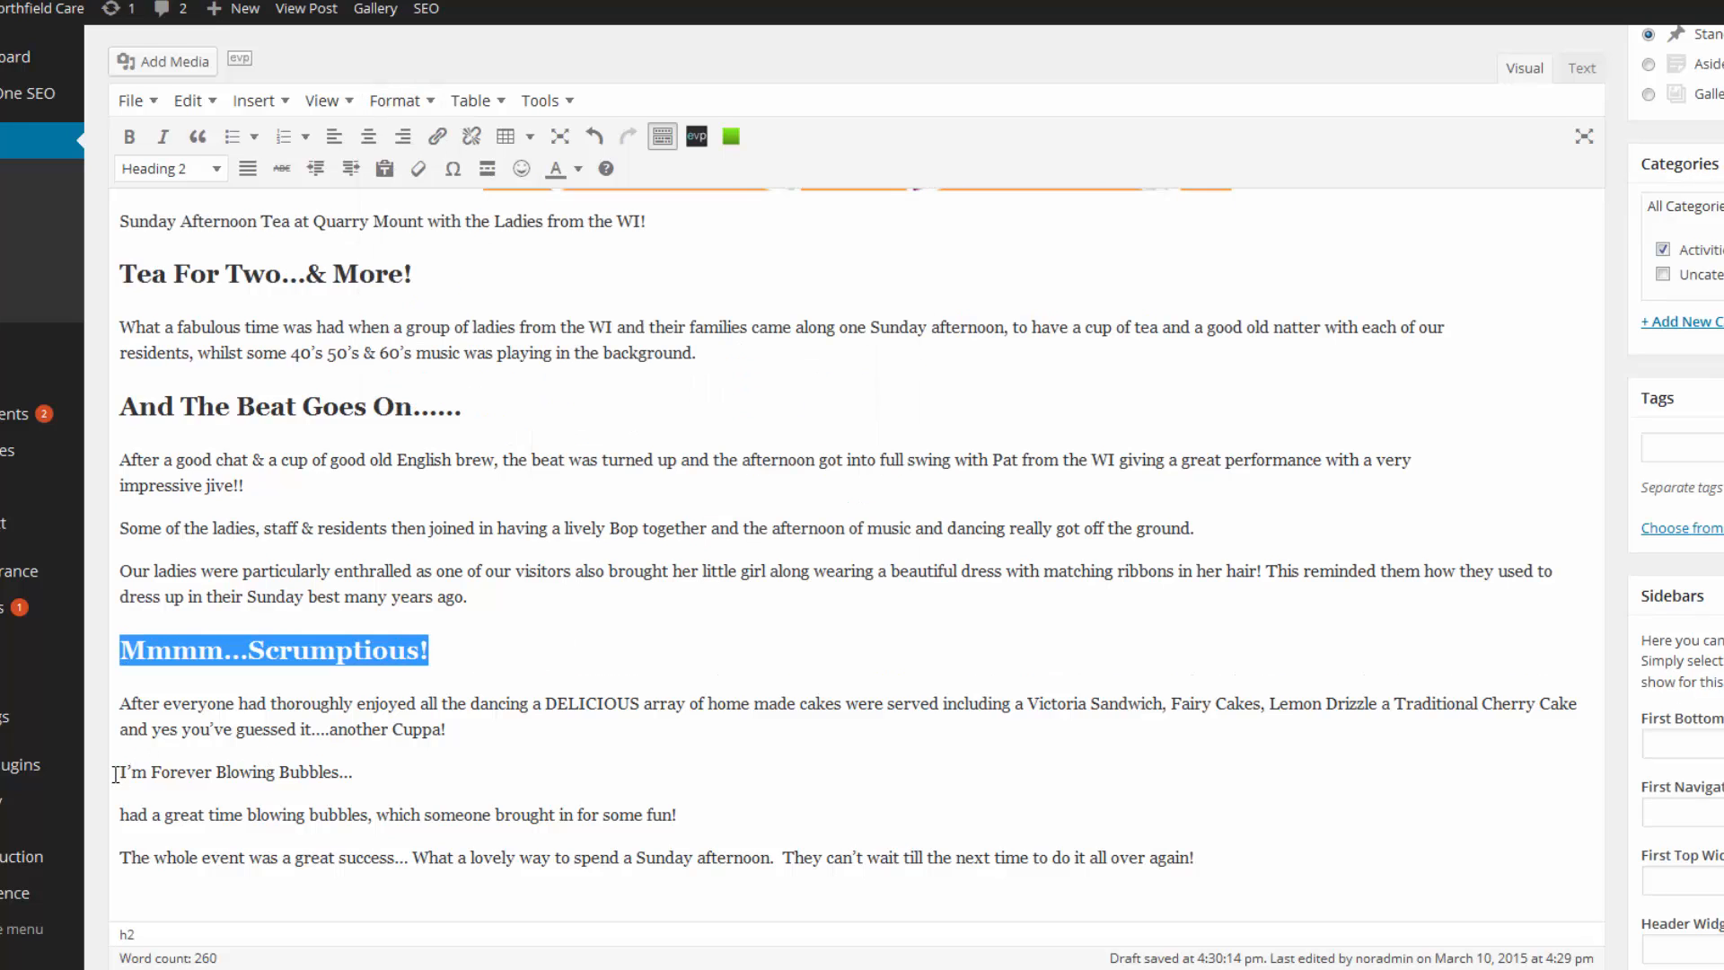
drag(115, 774, 370, 757)
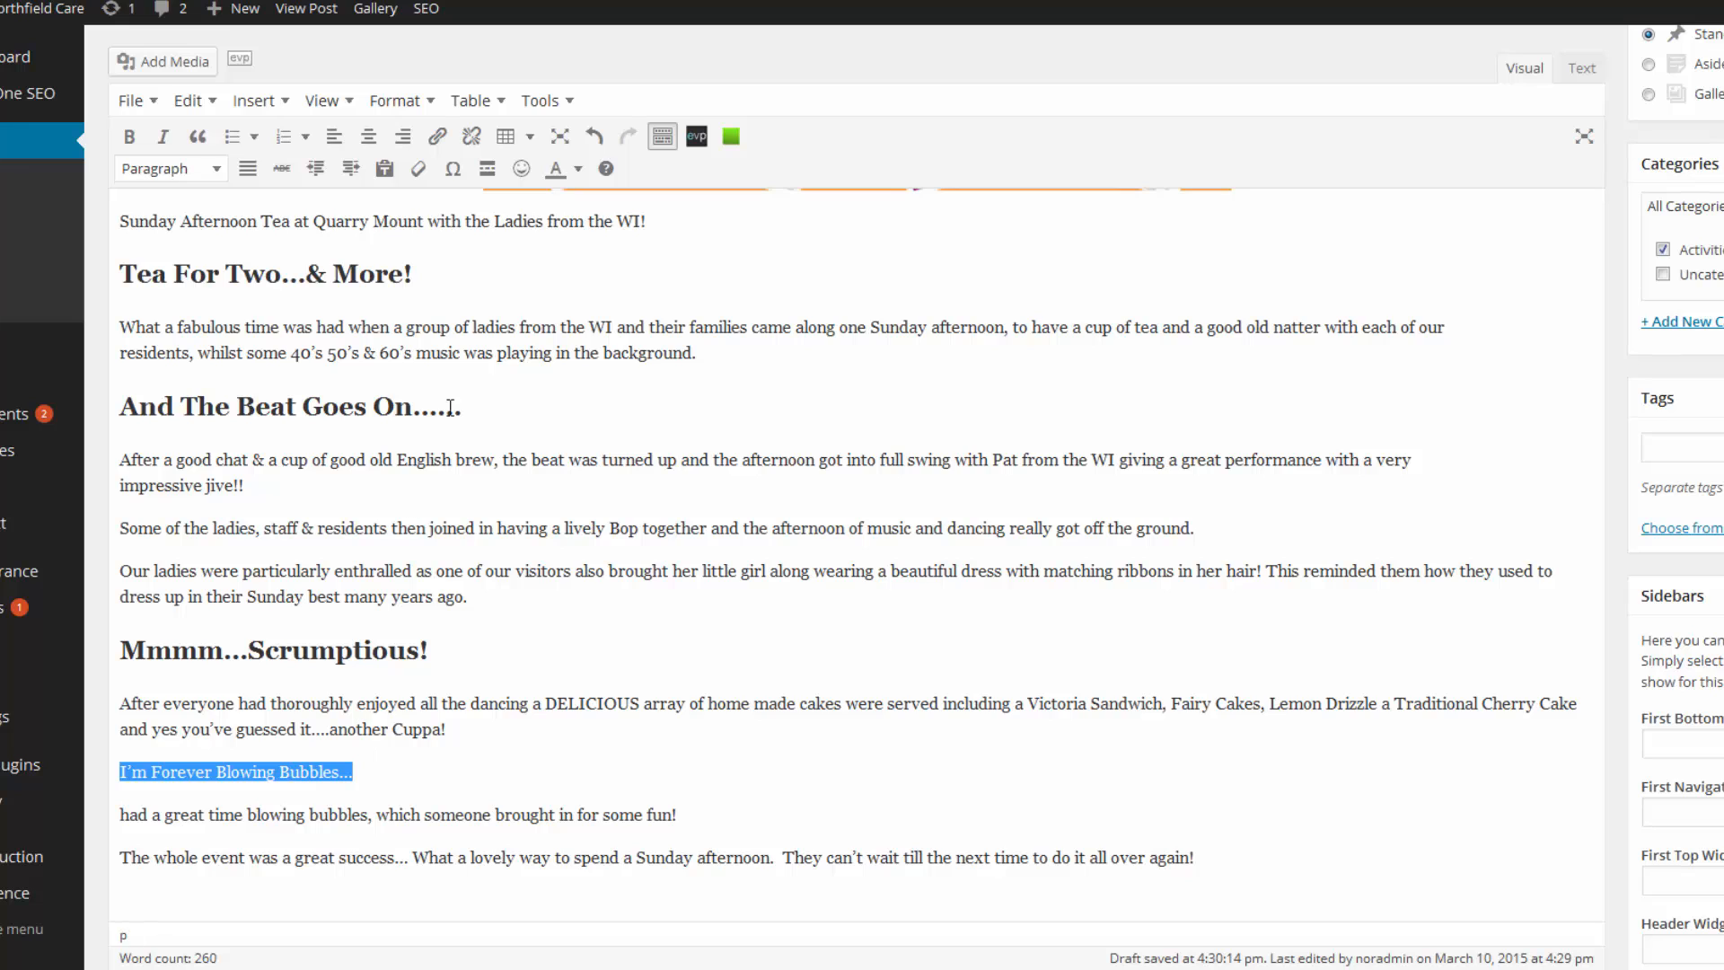
click(421, 106)
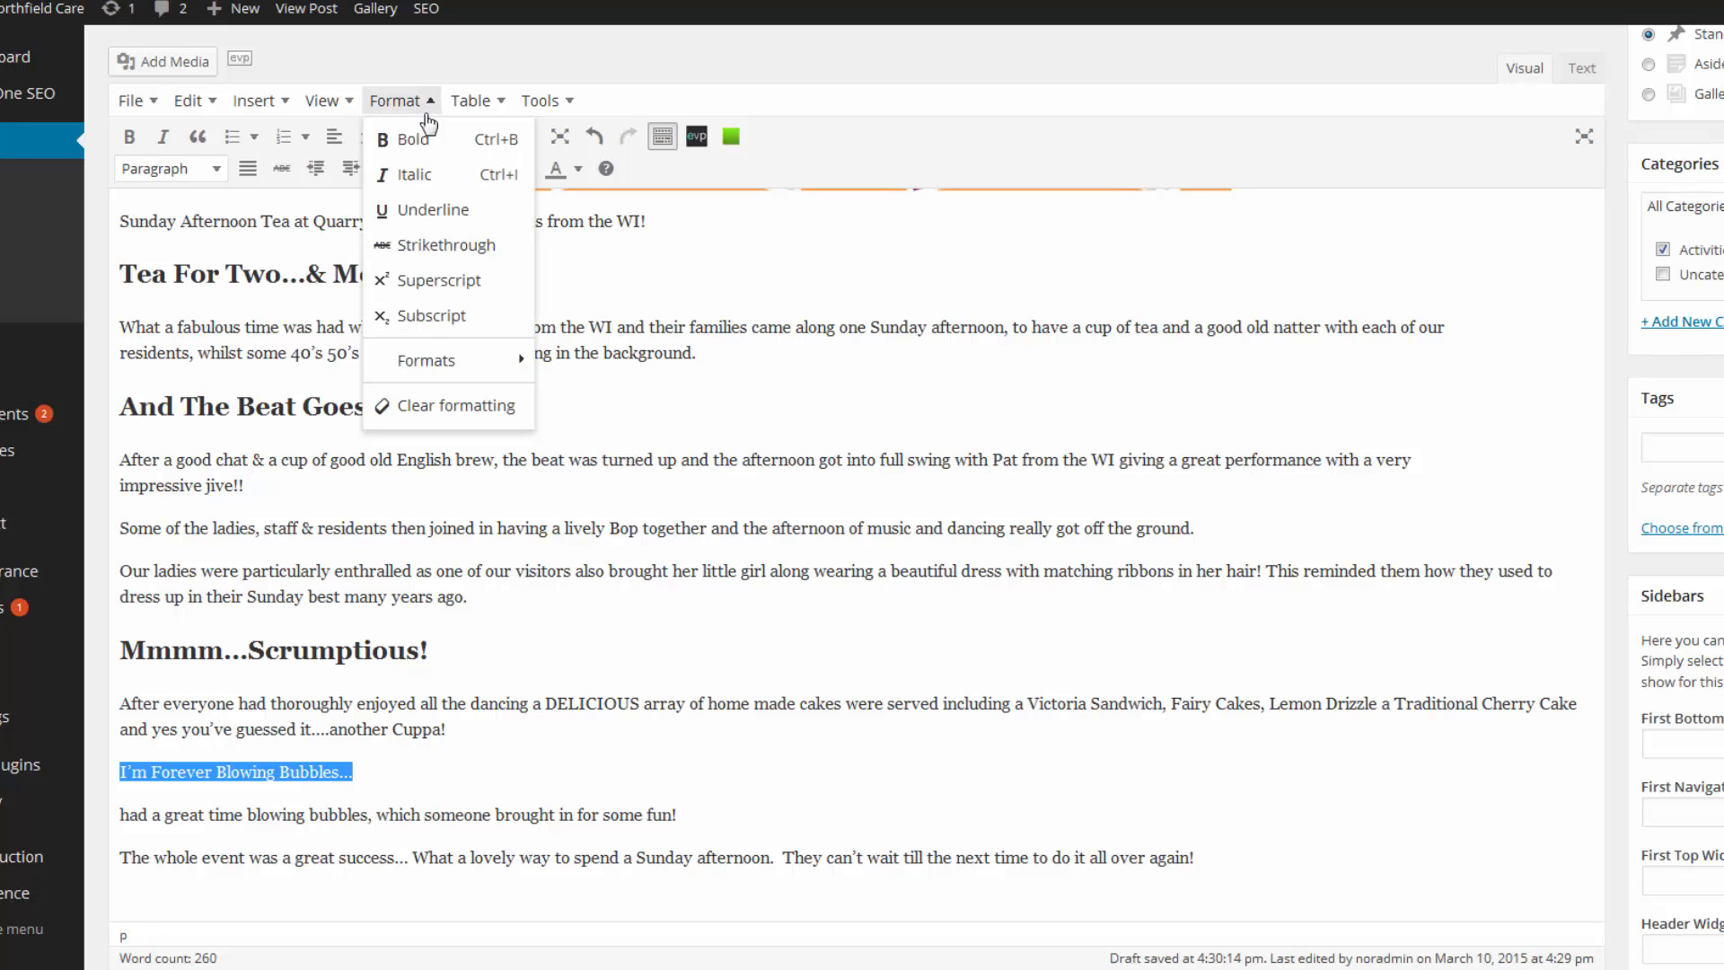
mouse_move(422, 360)
mouse_move(574, 364)
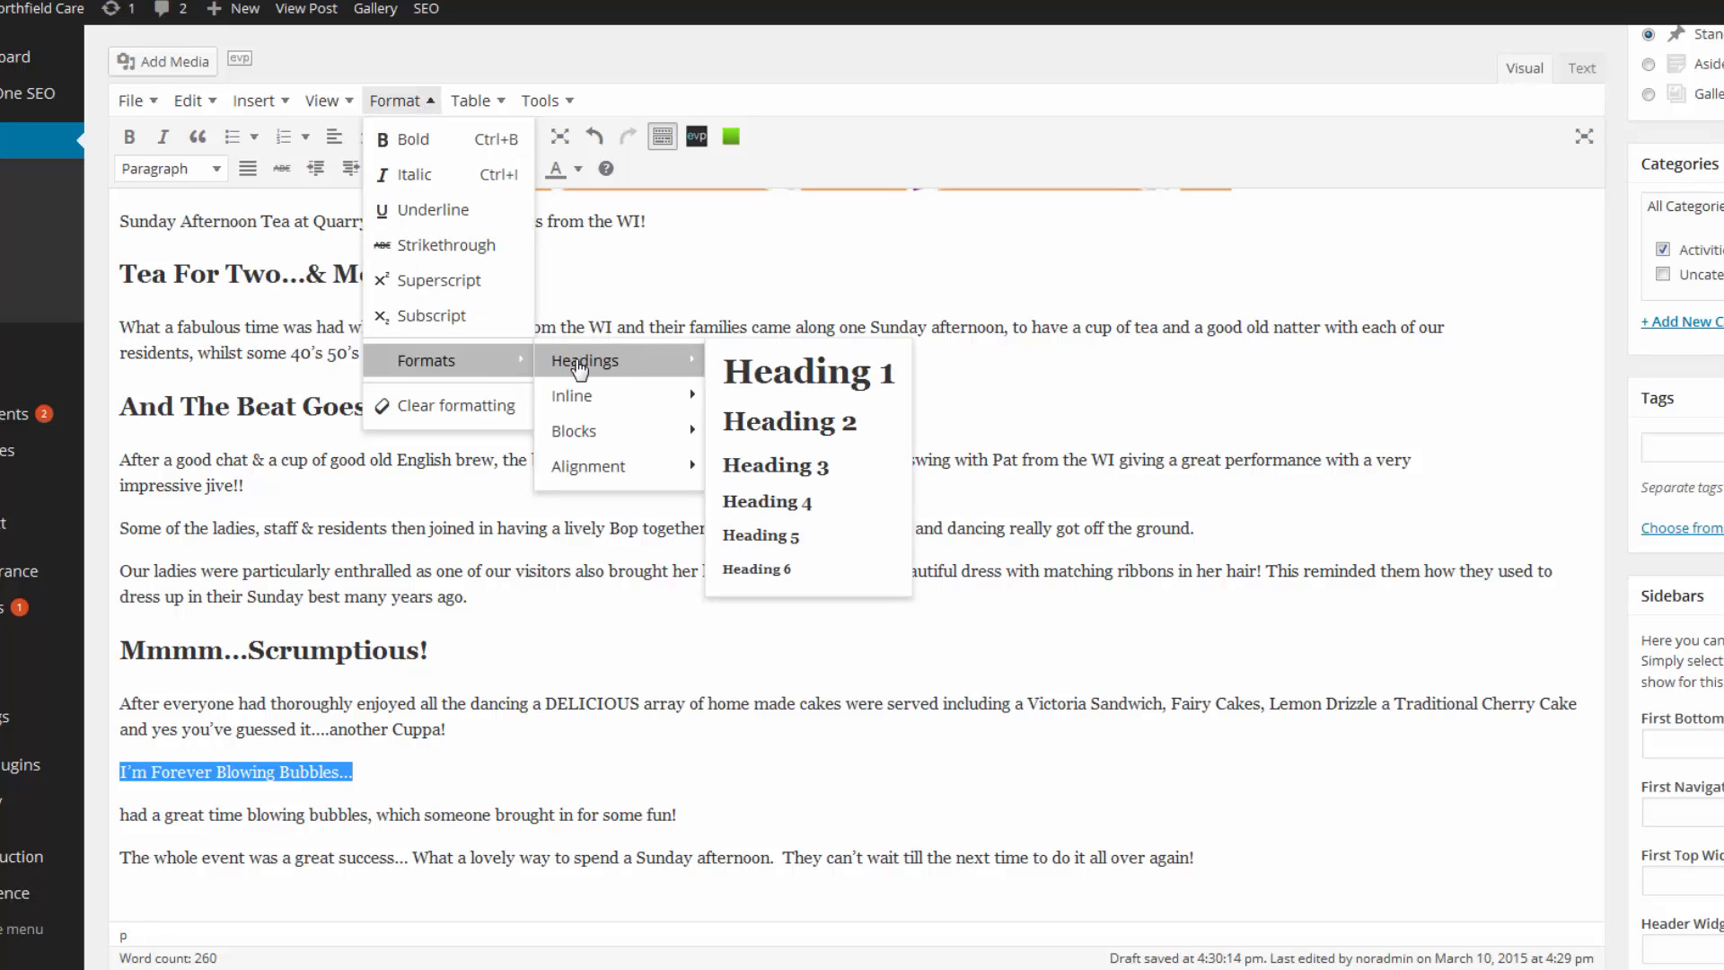
click(767, 424)
scroll(692, 575, down, 3)
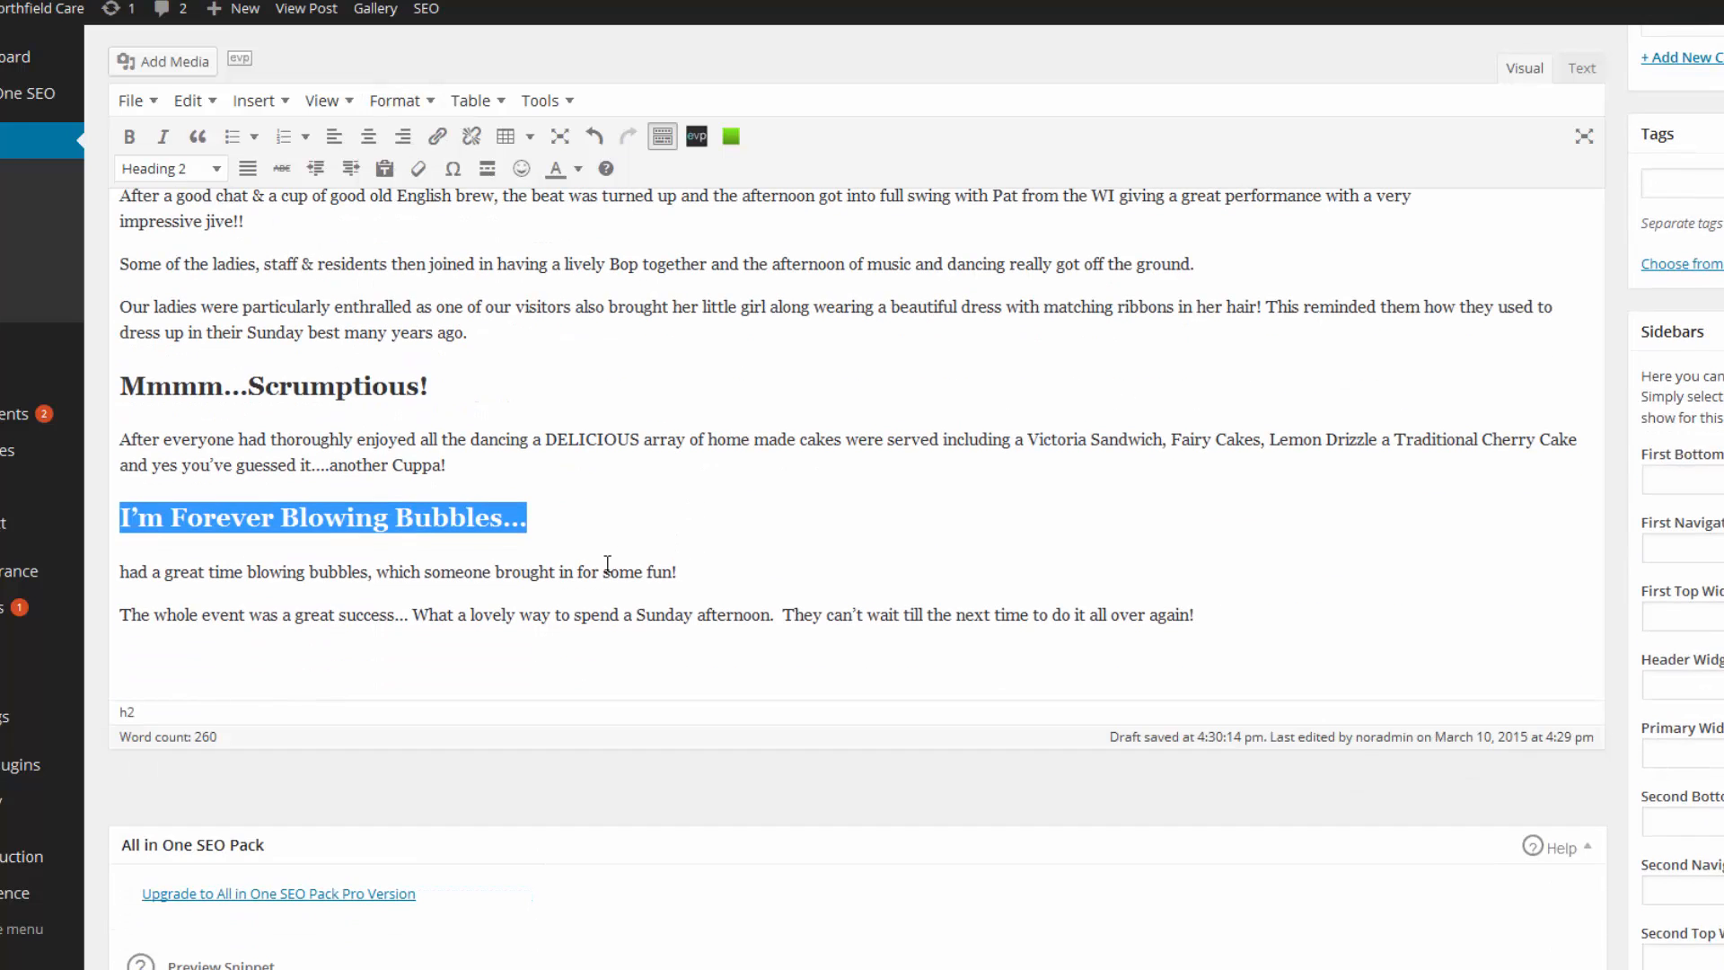
scroll(617, 571, up, 2)
click(633, 787)
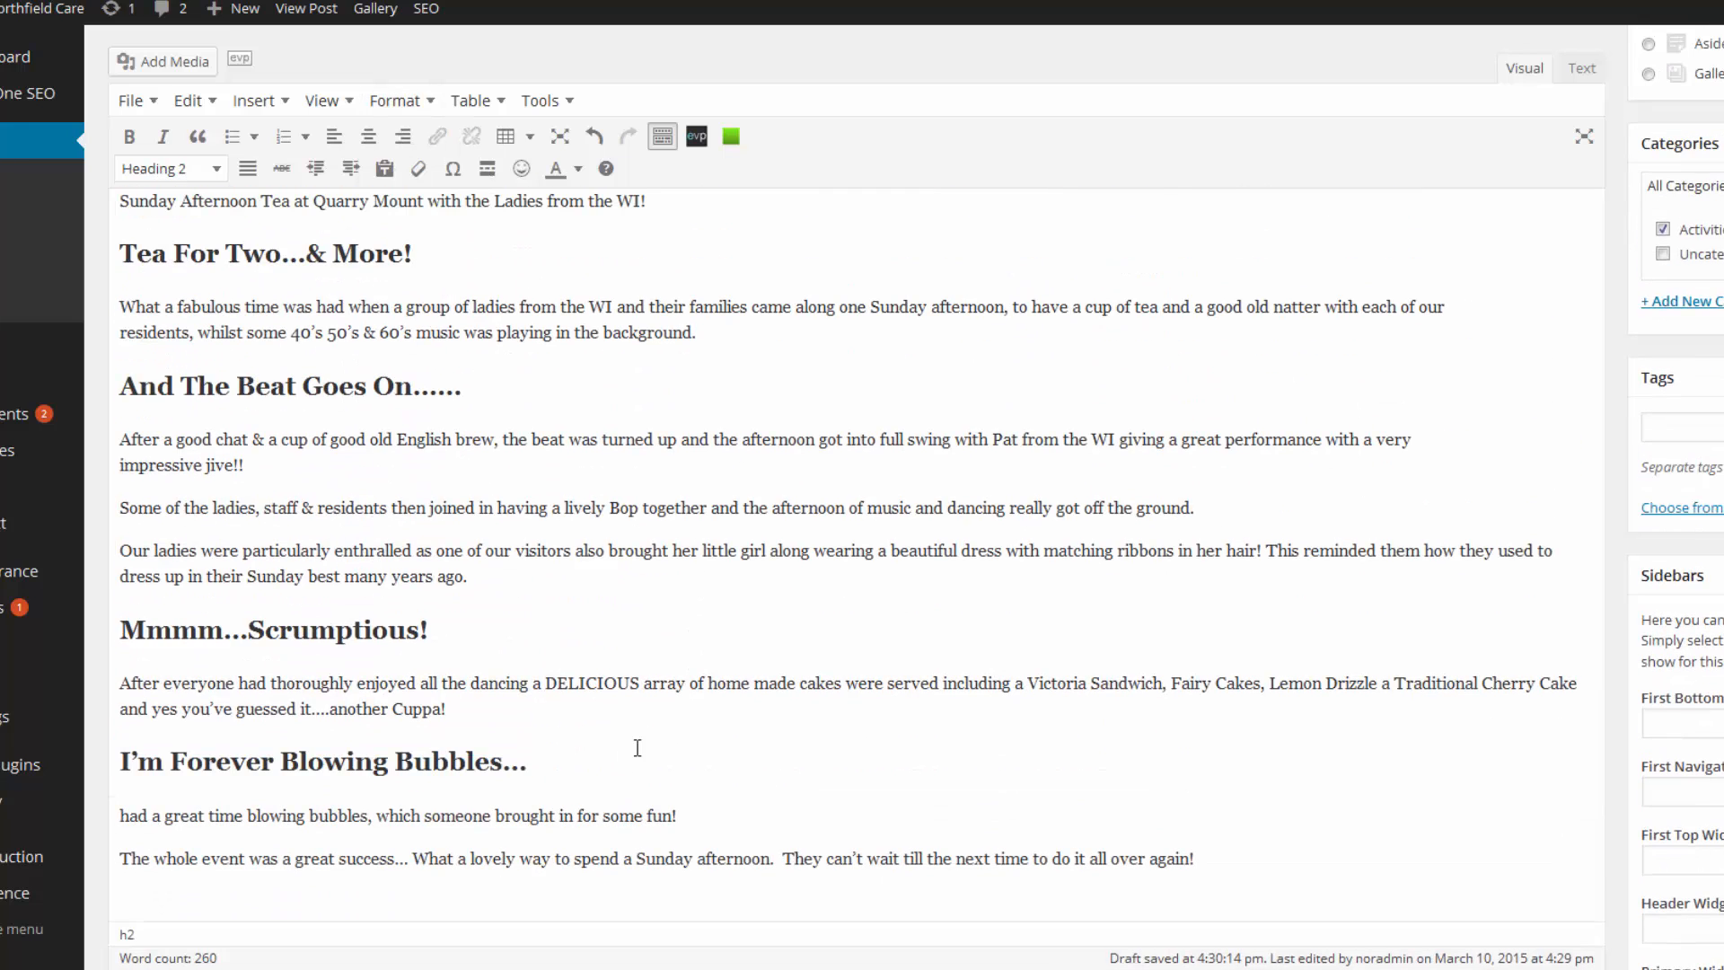
scroll(637, 748, up, 3)
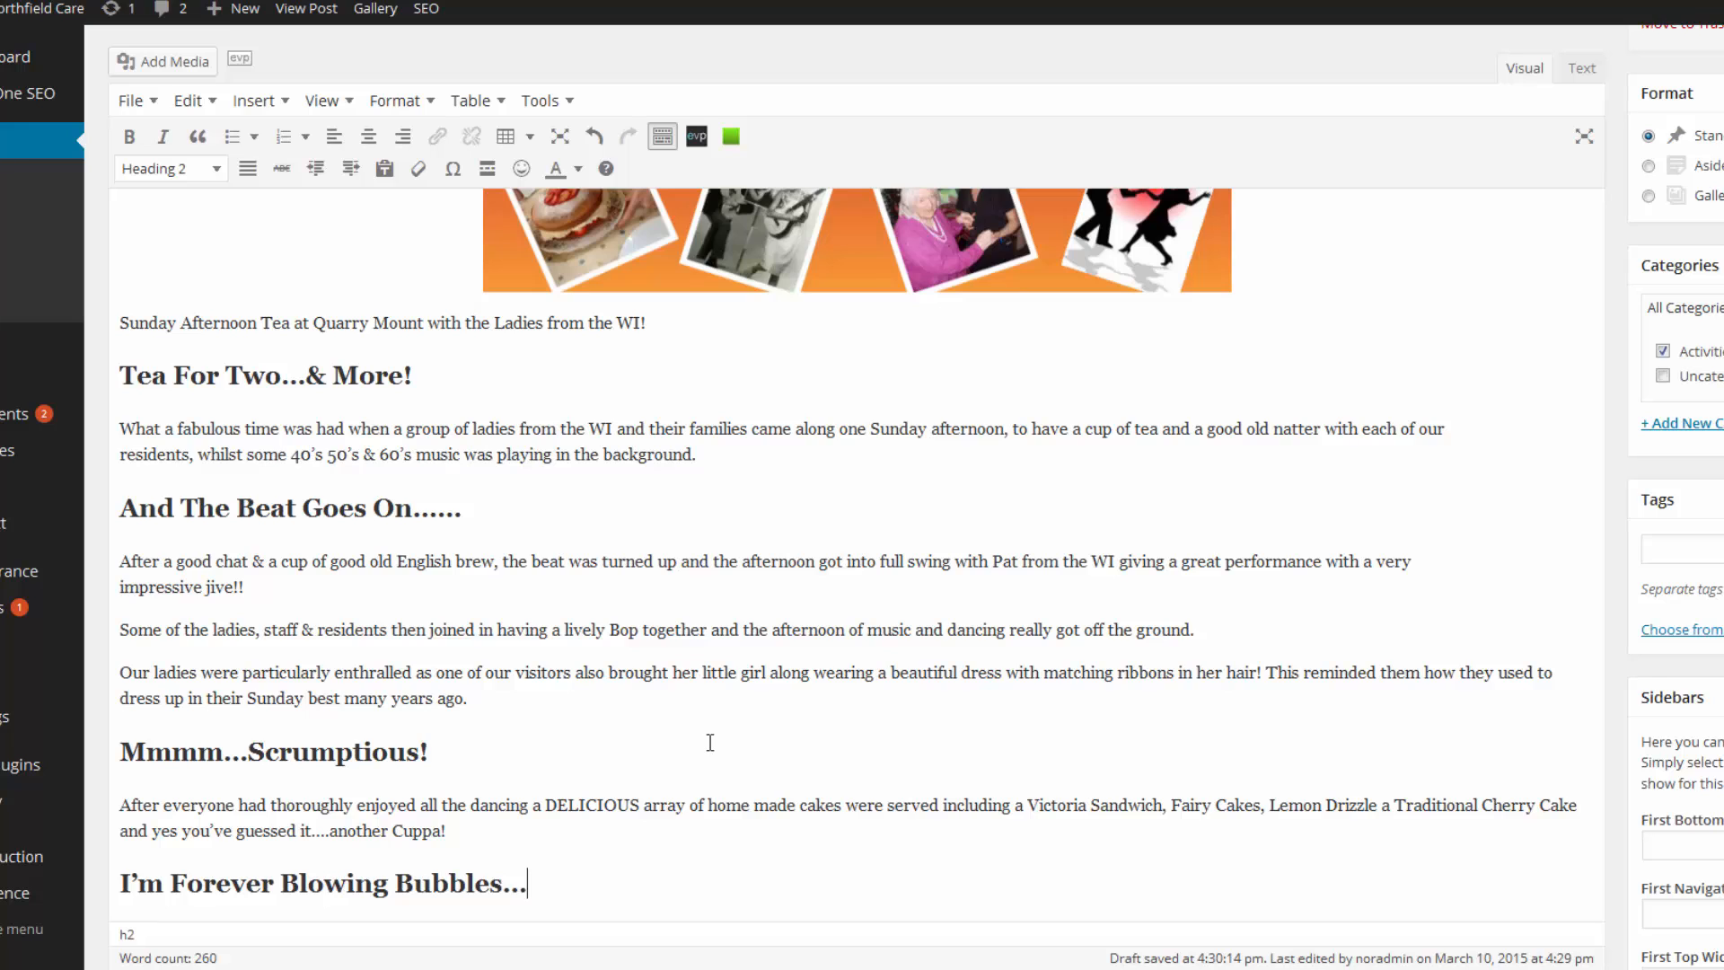
scroll(709, 742, up, 5)
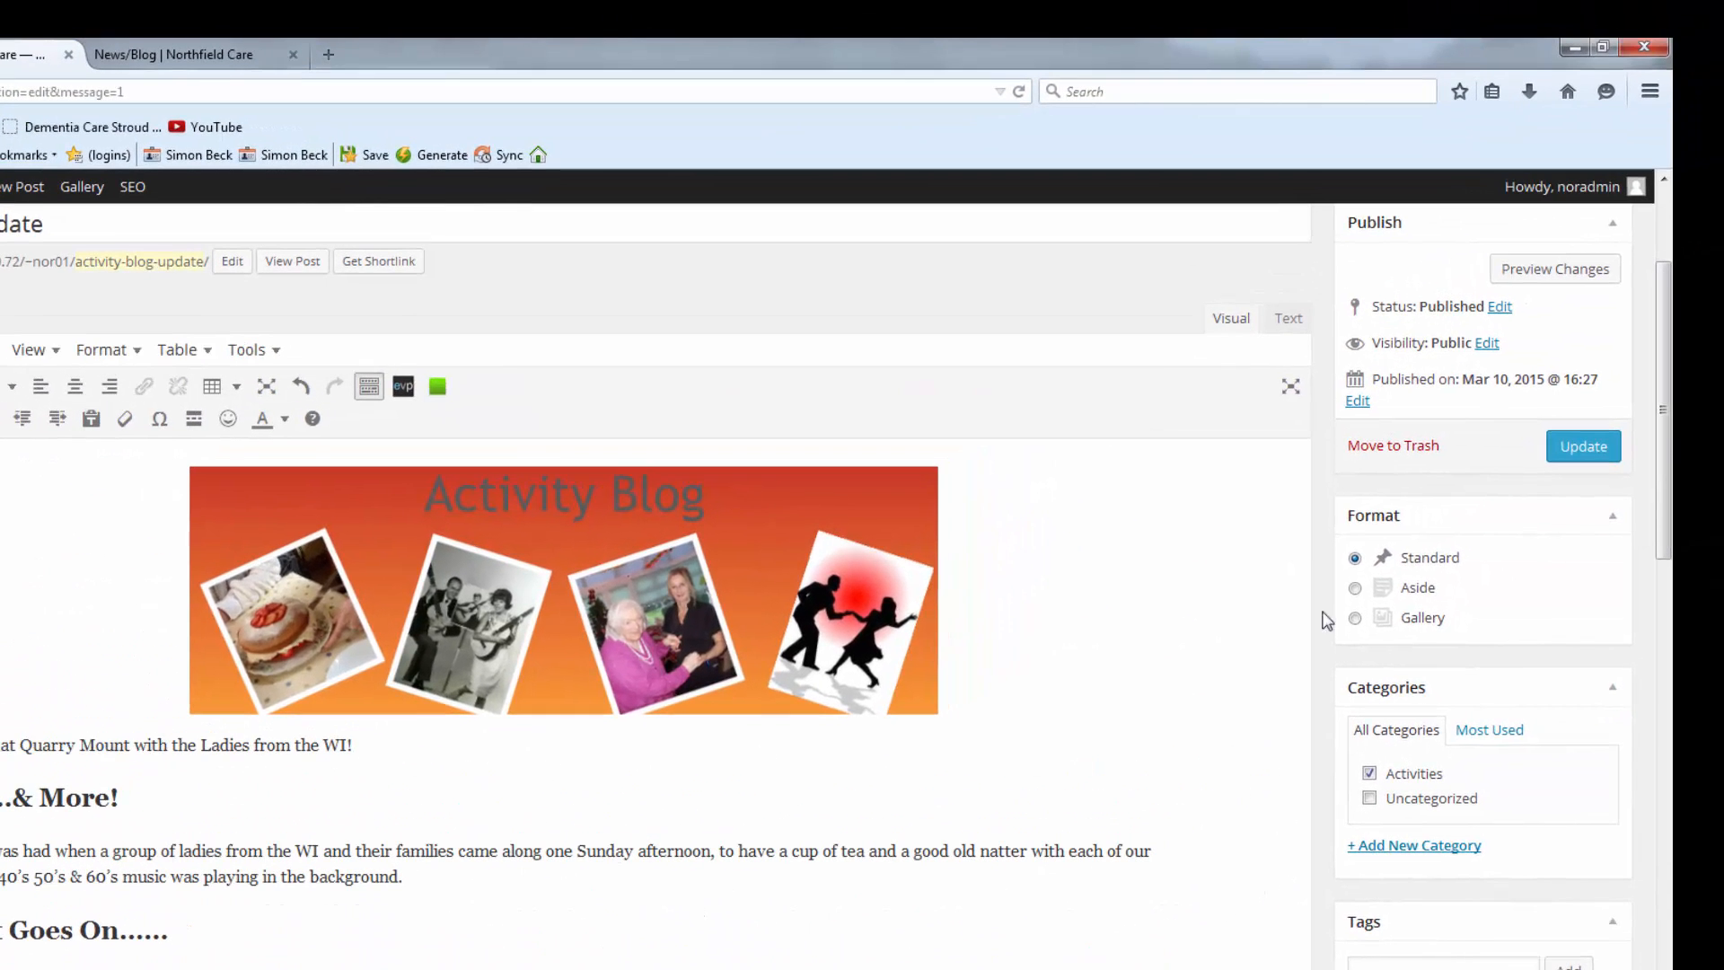
Update the published post and reload the live blog to check the four subheadings.
click(1566, 446)
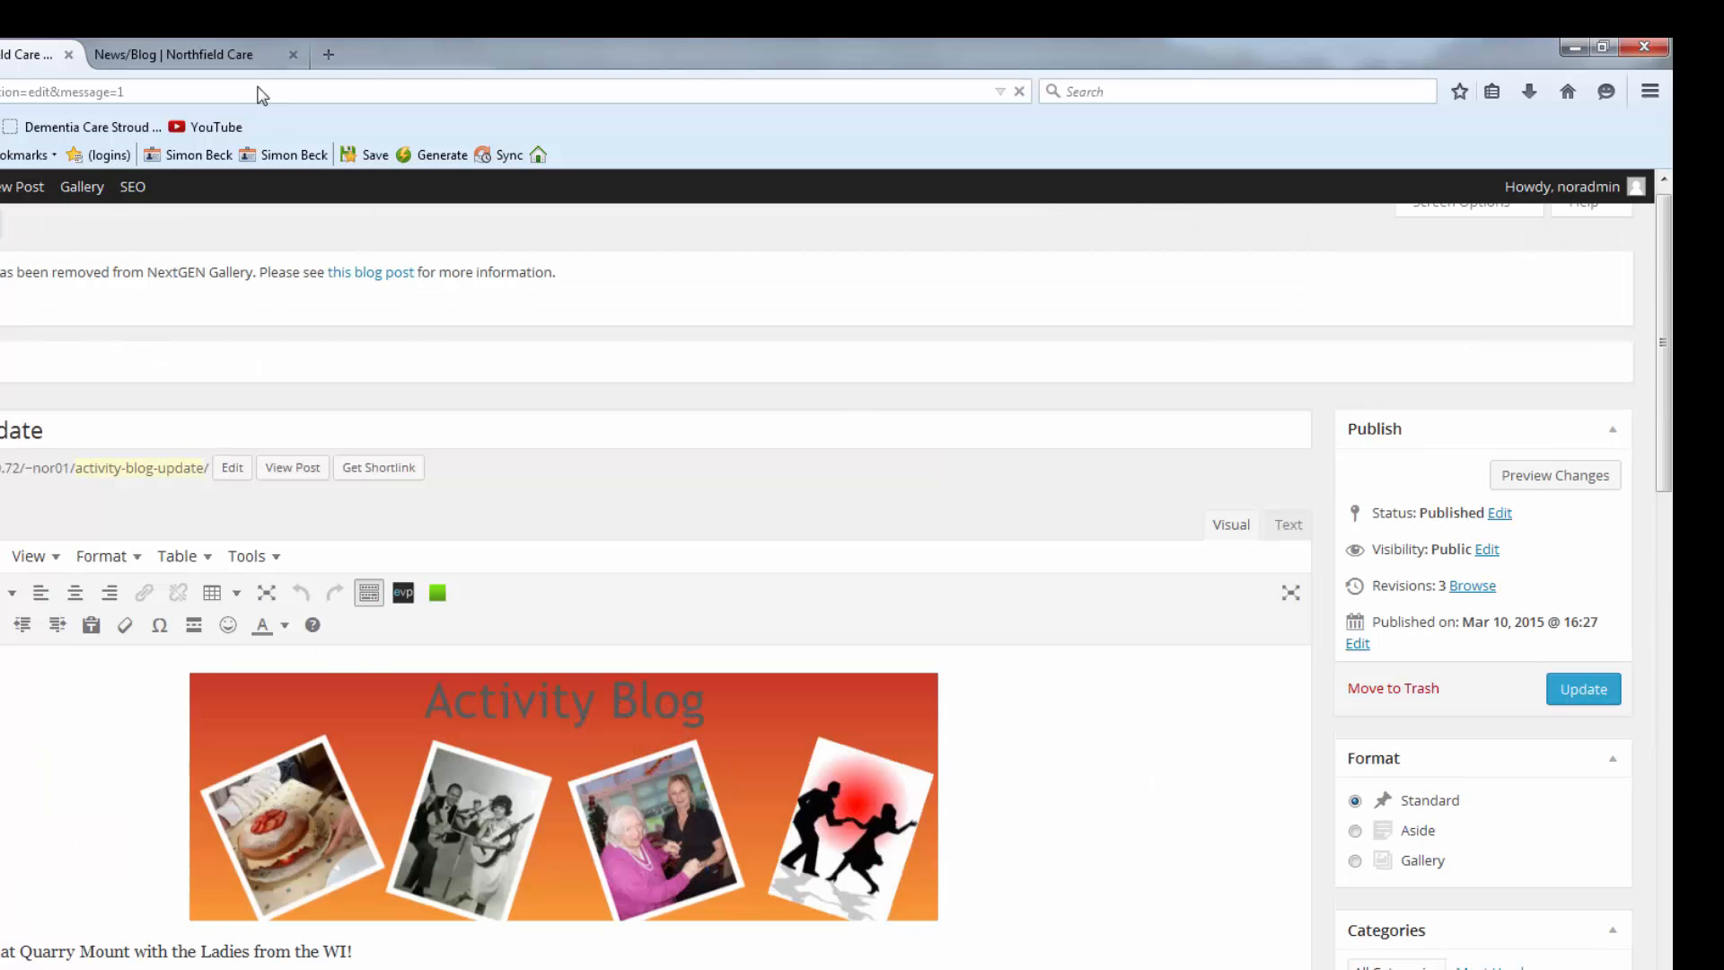
click(153, 54)
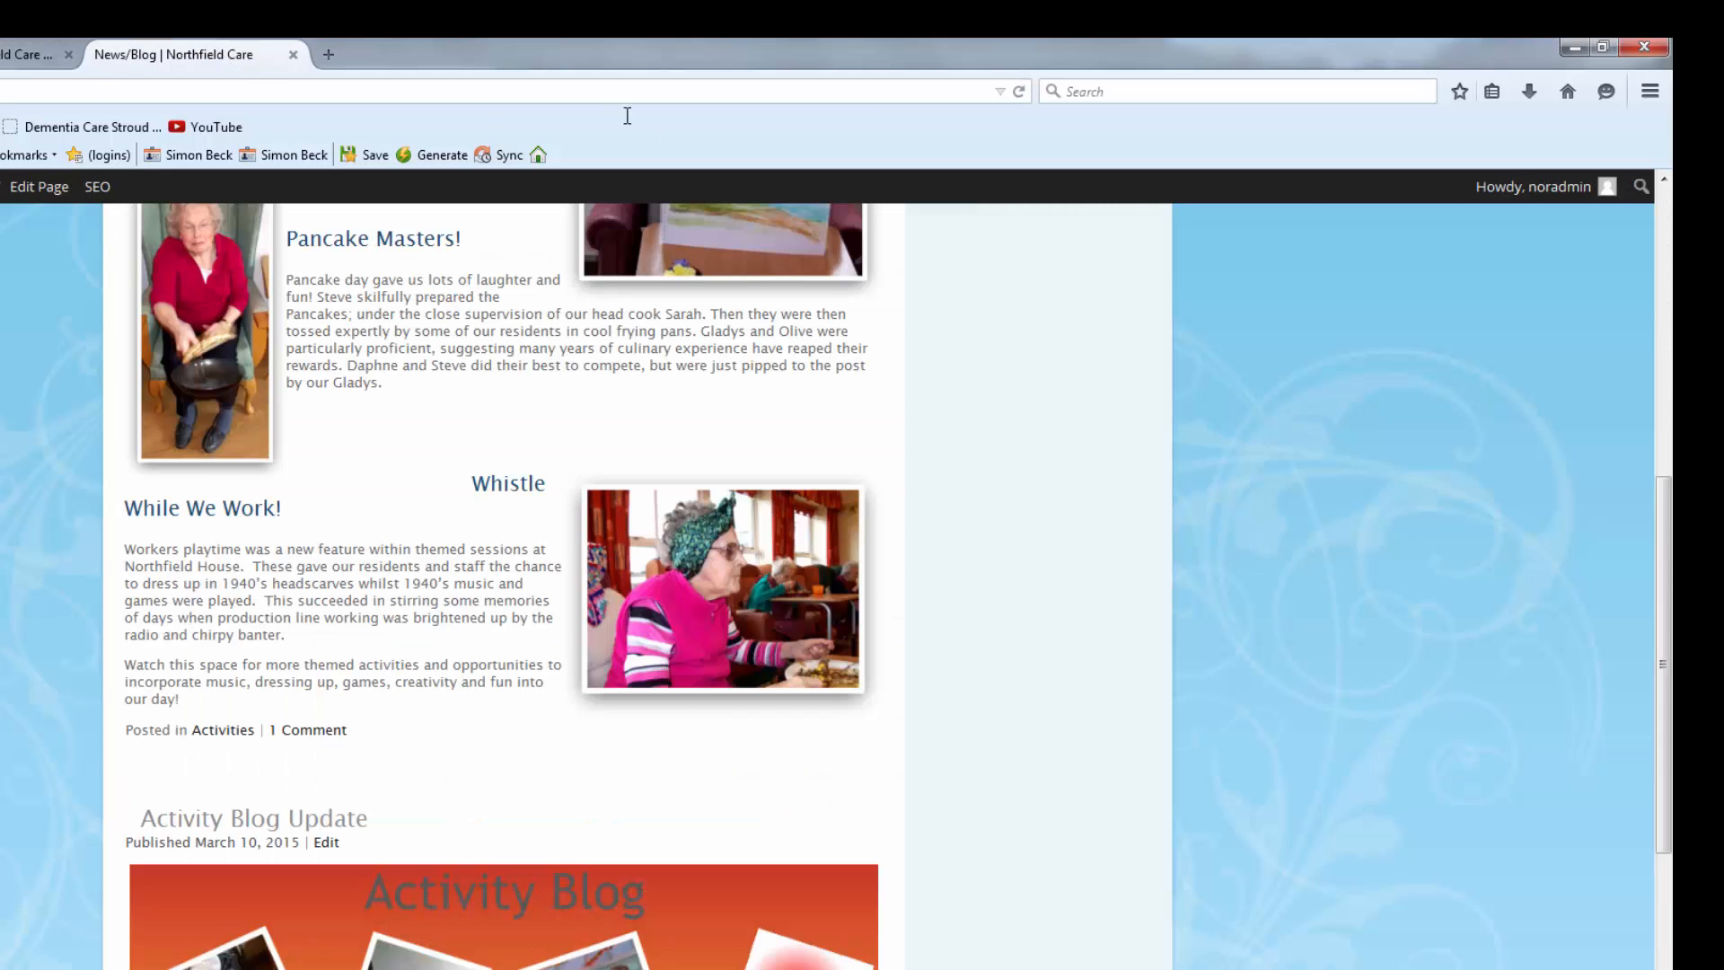
click(1019, 91)
scroll(502, 585, down, 6)
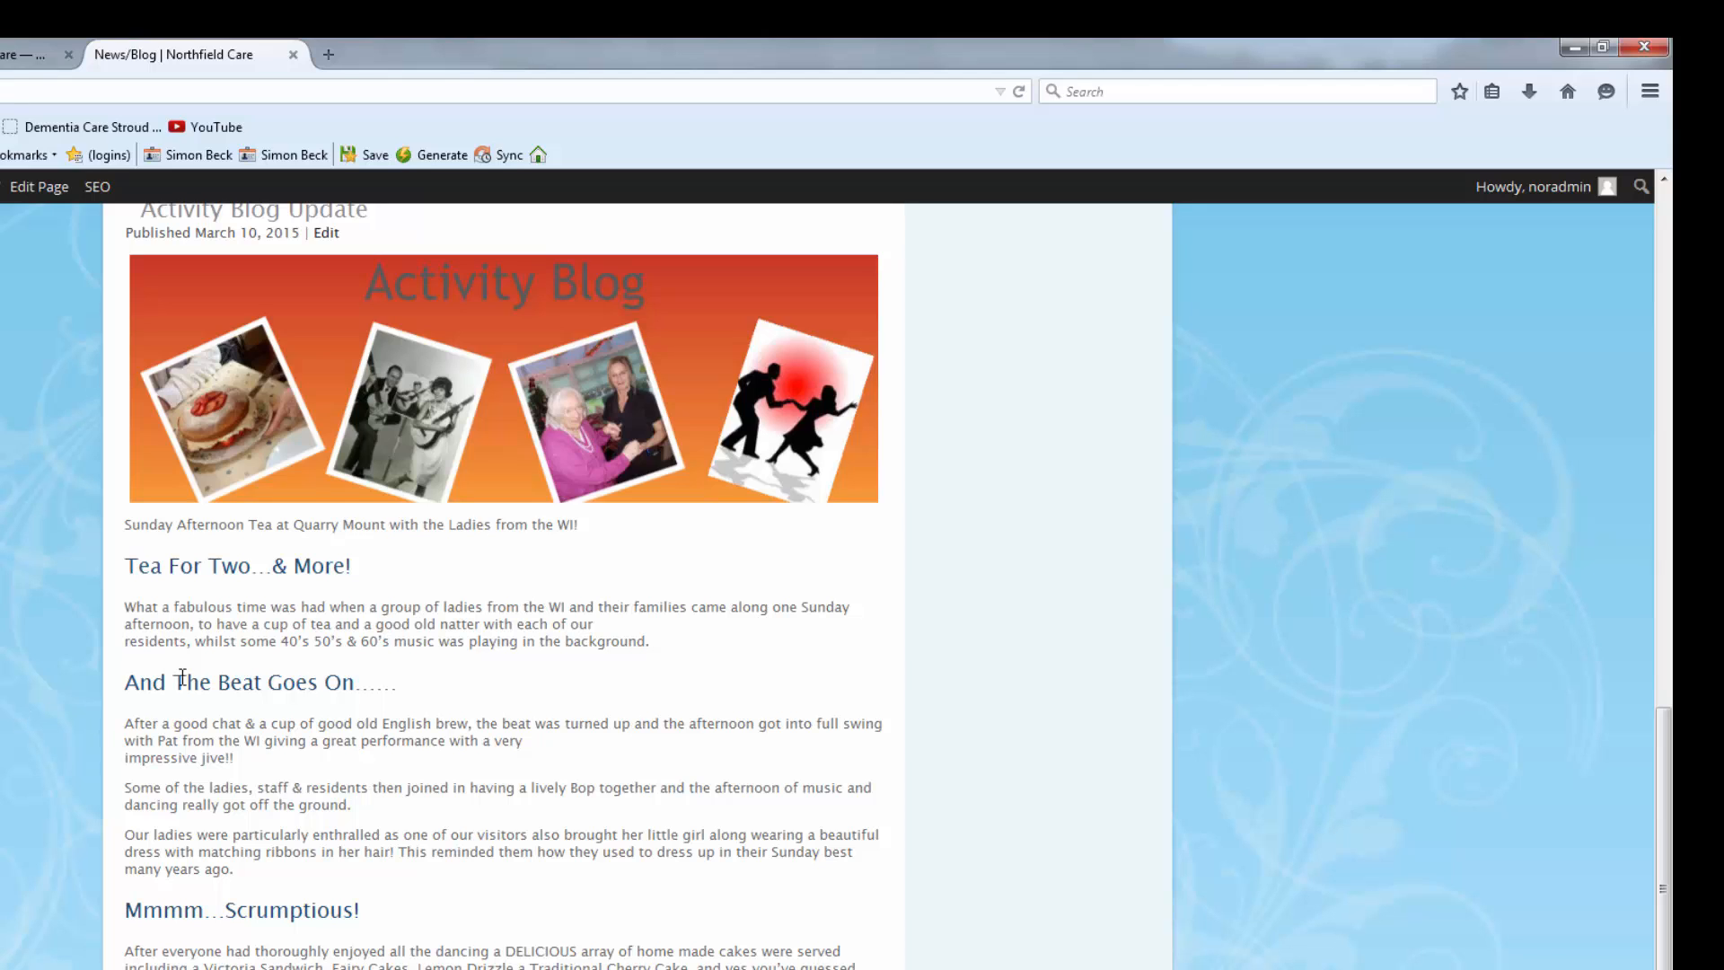
scroll(503, 583, down, 2)
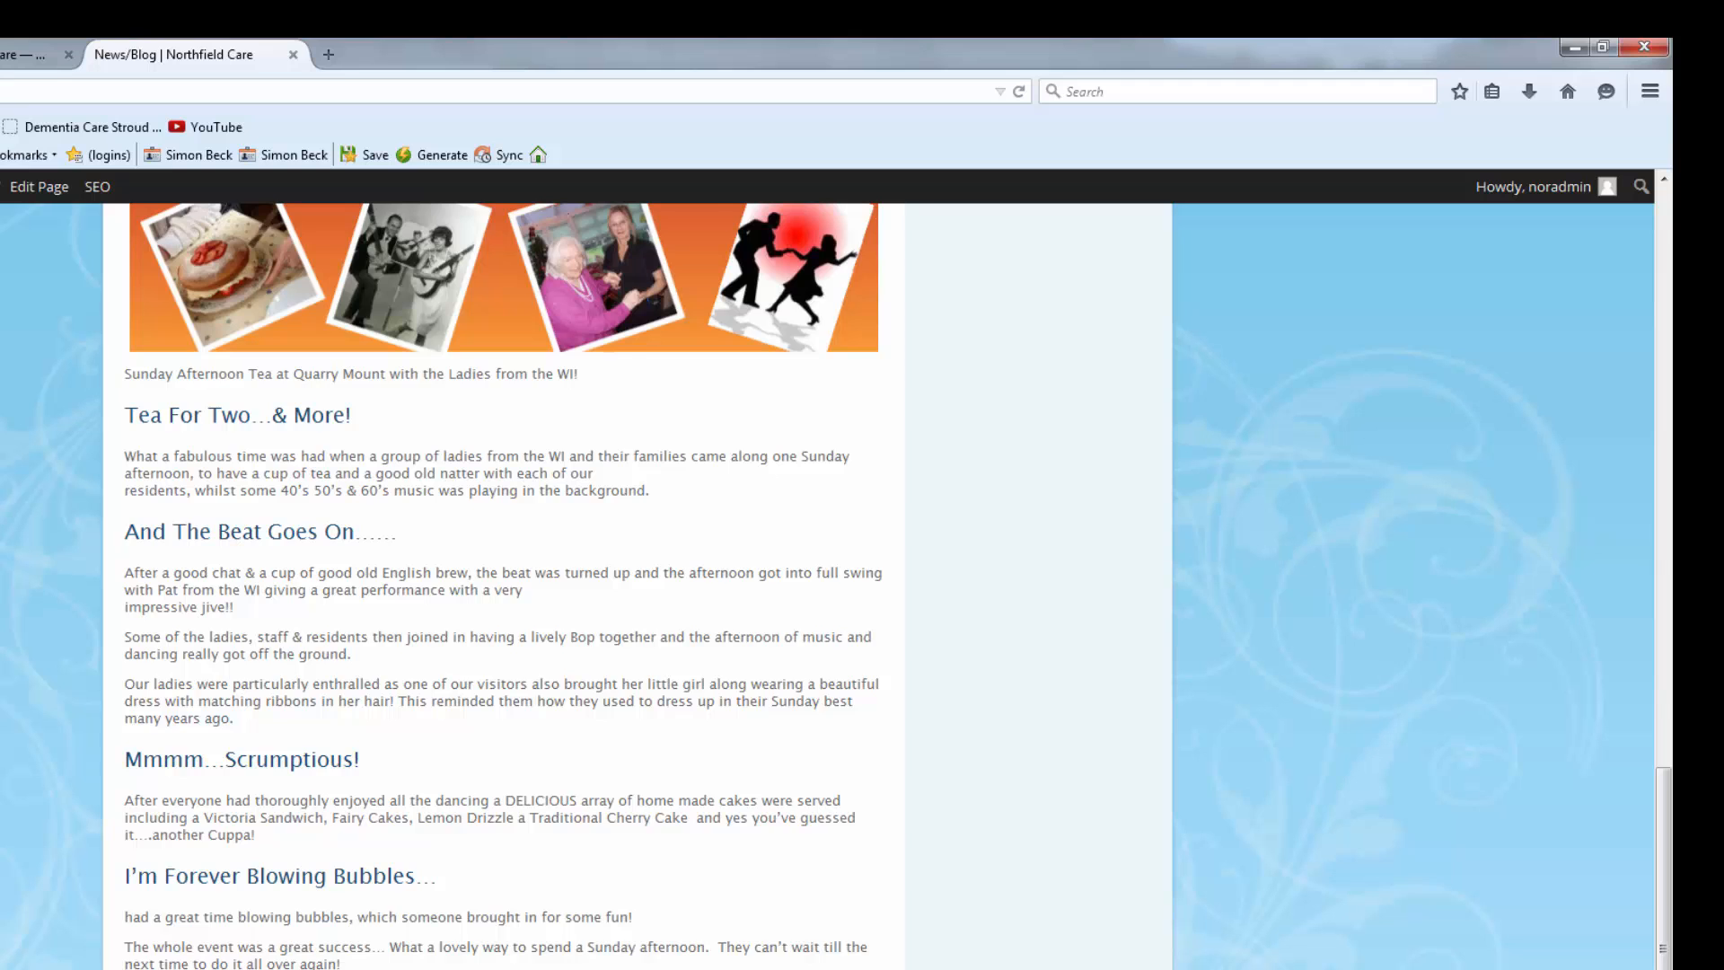
scroll(502, 583, up, 2)
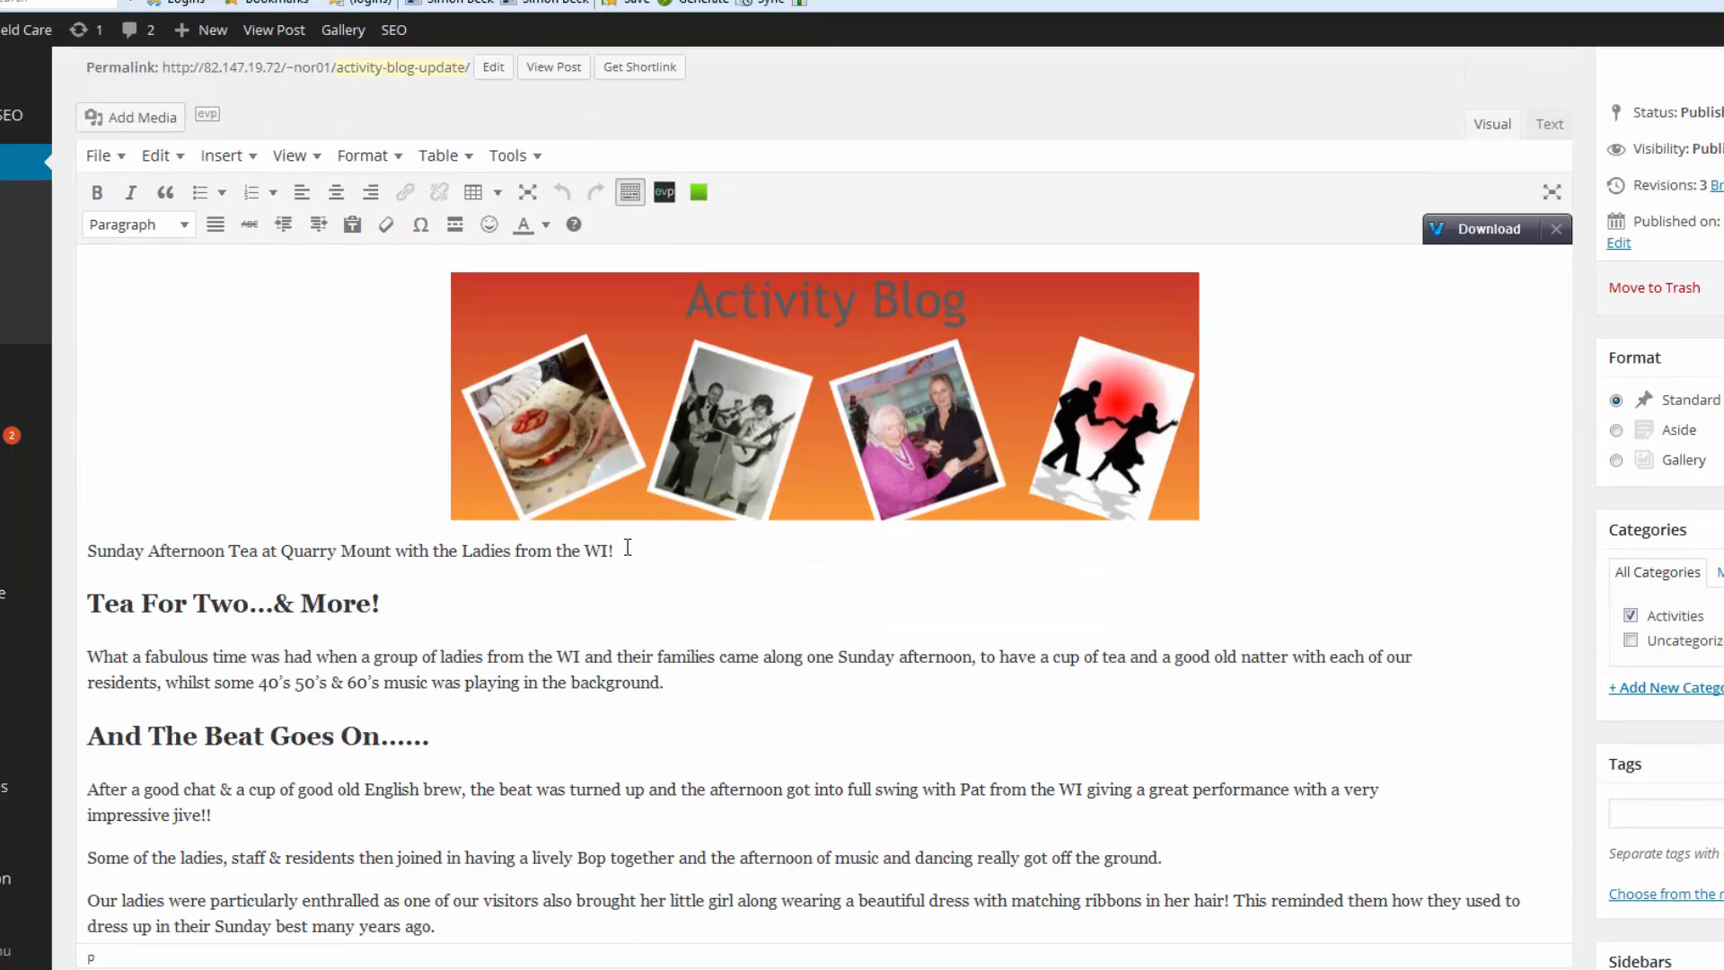
Make the 'Sunday Afternoon Tea at Quarry Mount…' opening line a centred Heading 2 and update.
drag(616, 552, 89, 552)
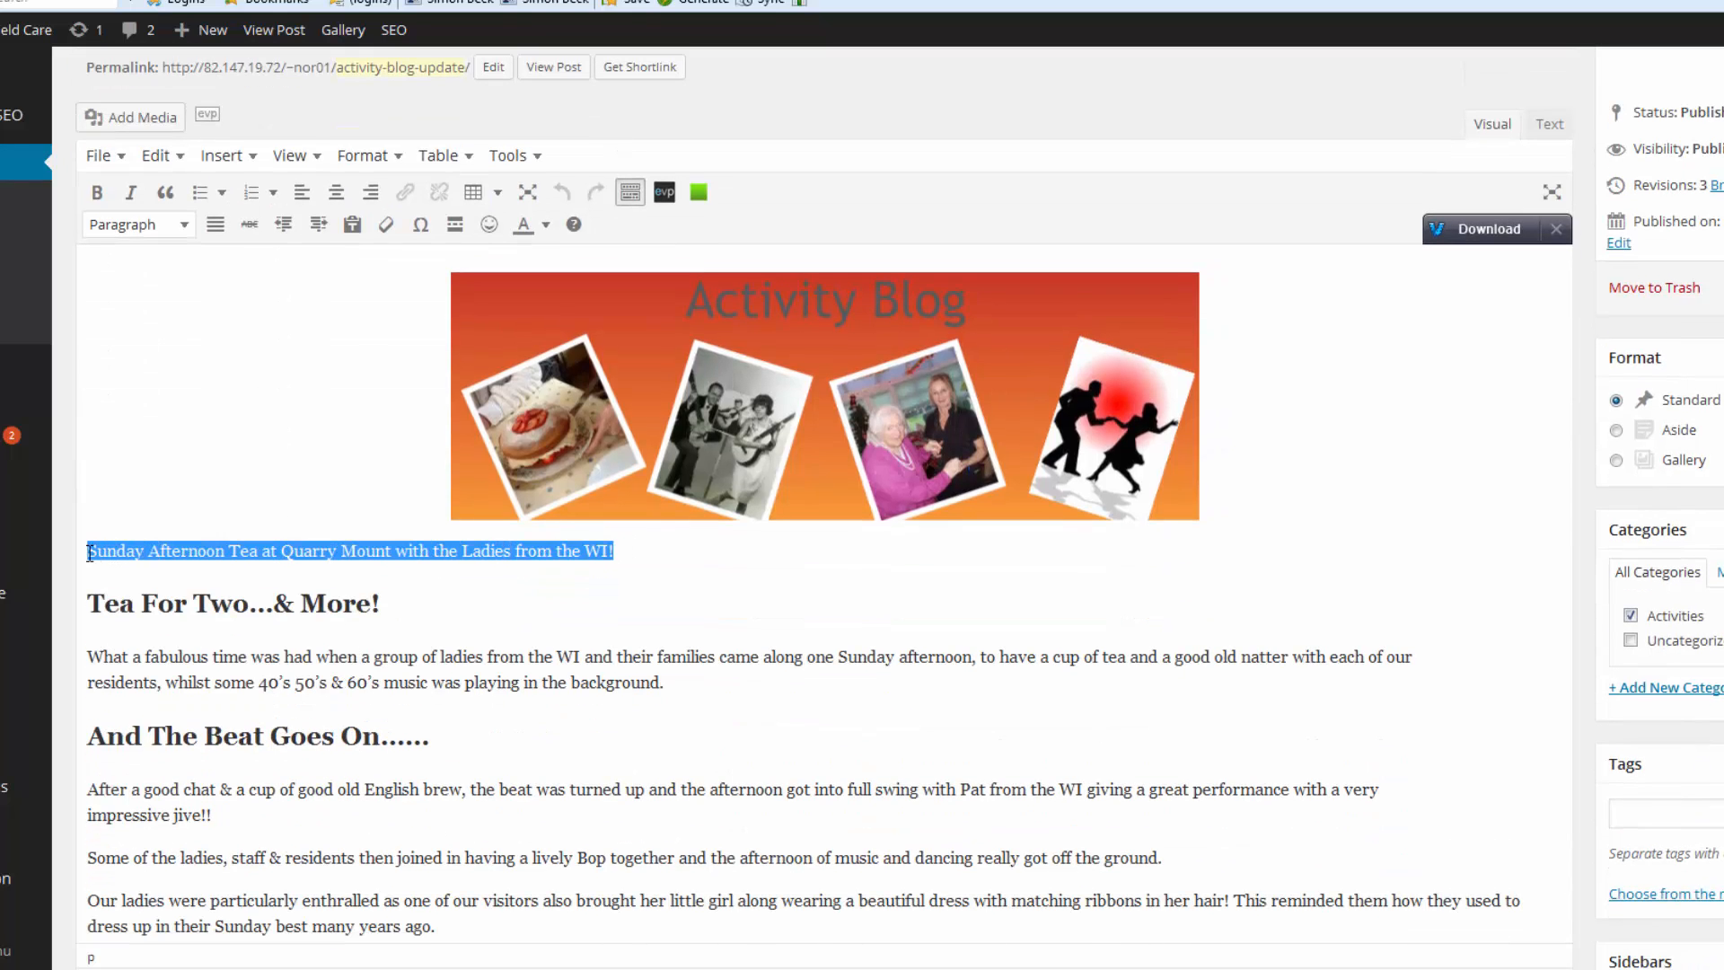
click(396, 162)
mouse_move(417, 421)
mouse_move(529, 418)
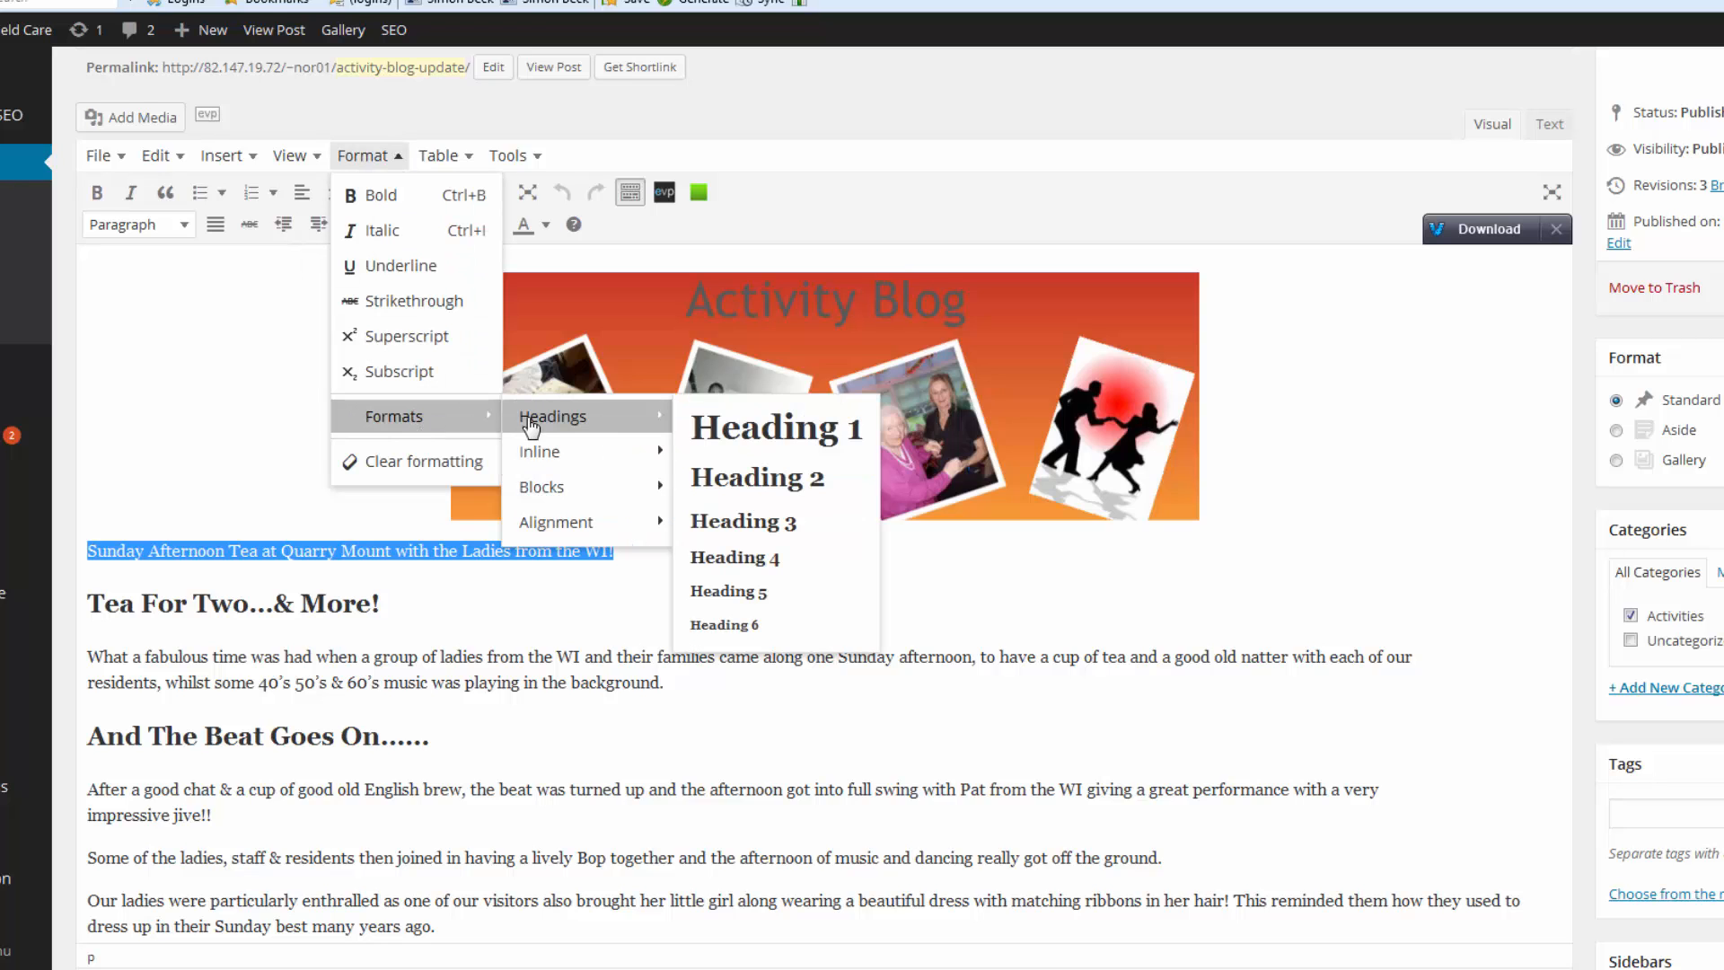
click(739, 476)
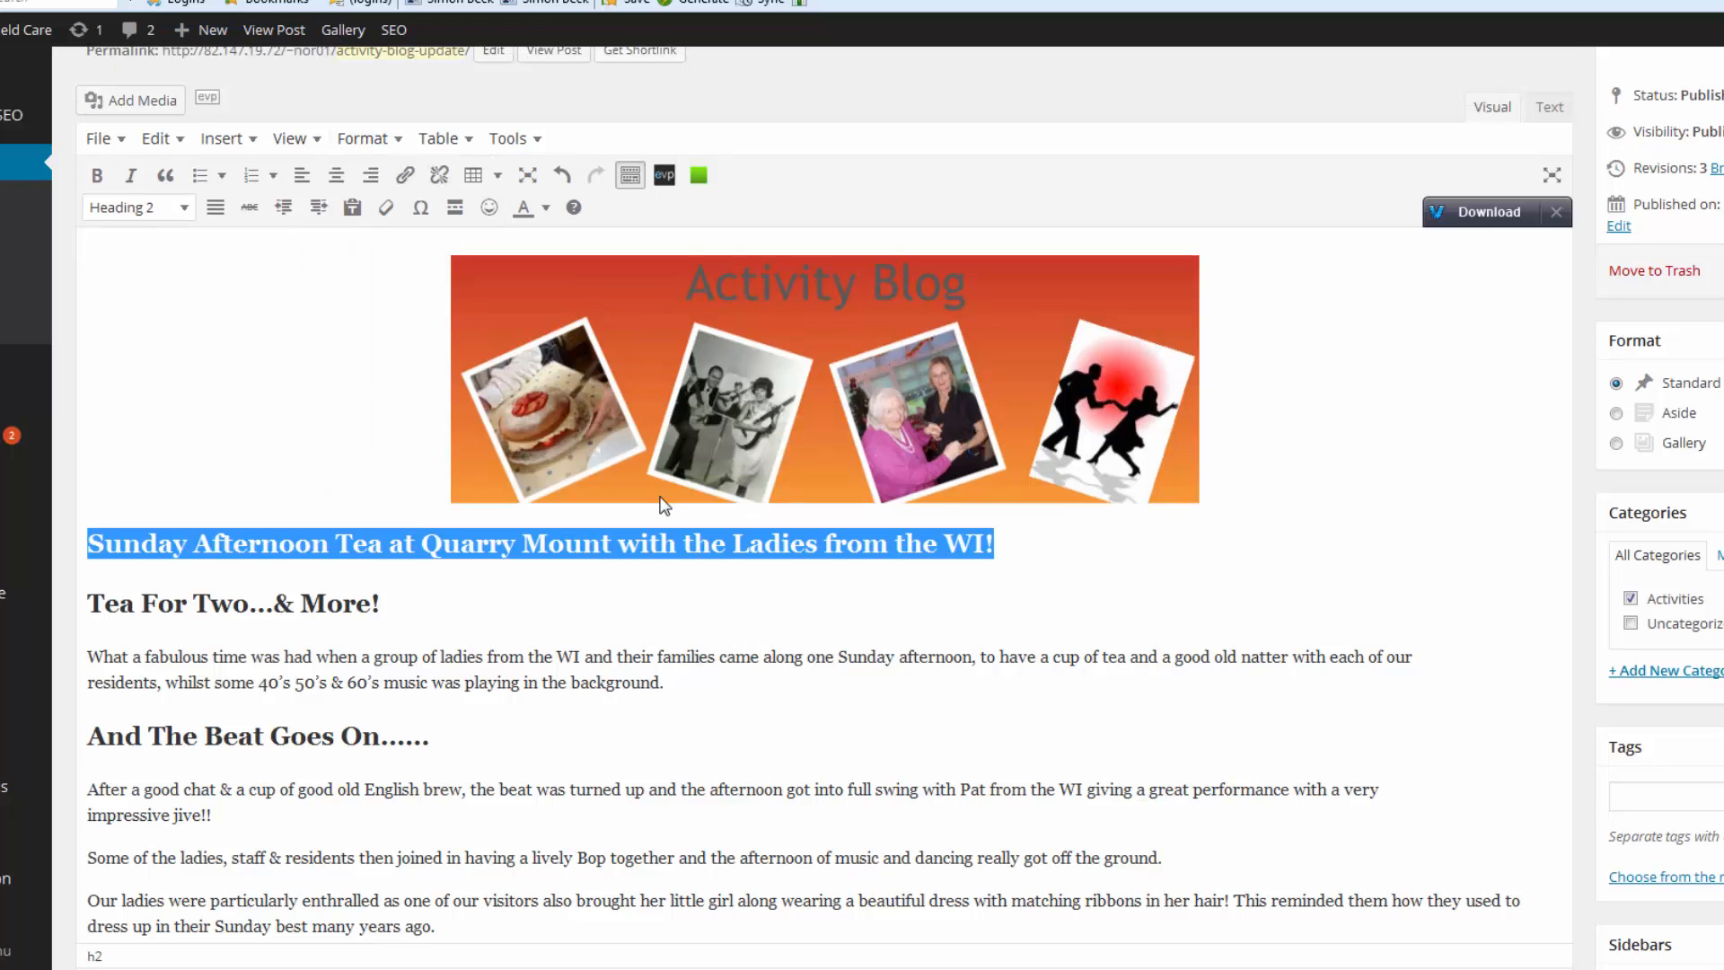
click(338, 178)
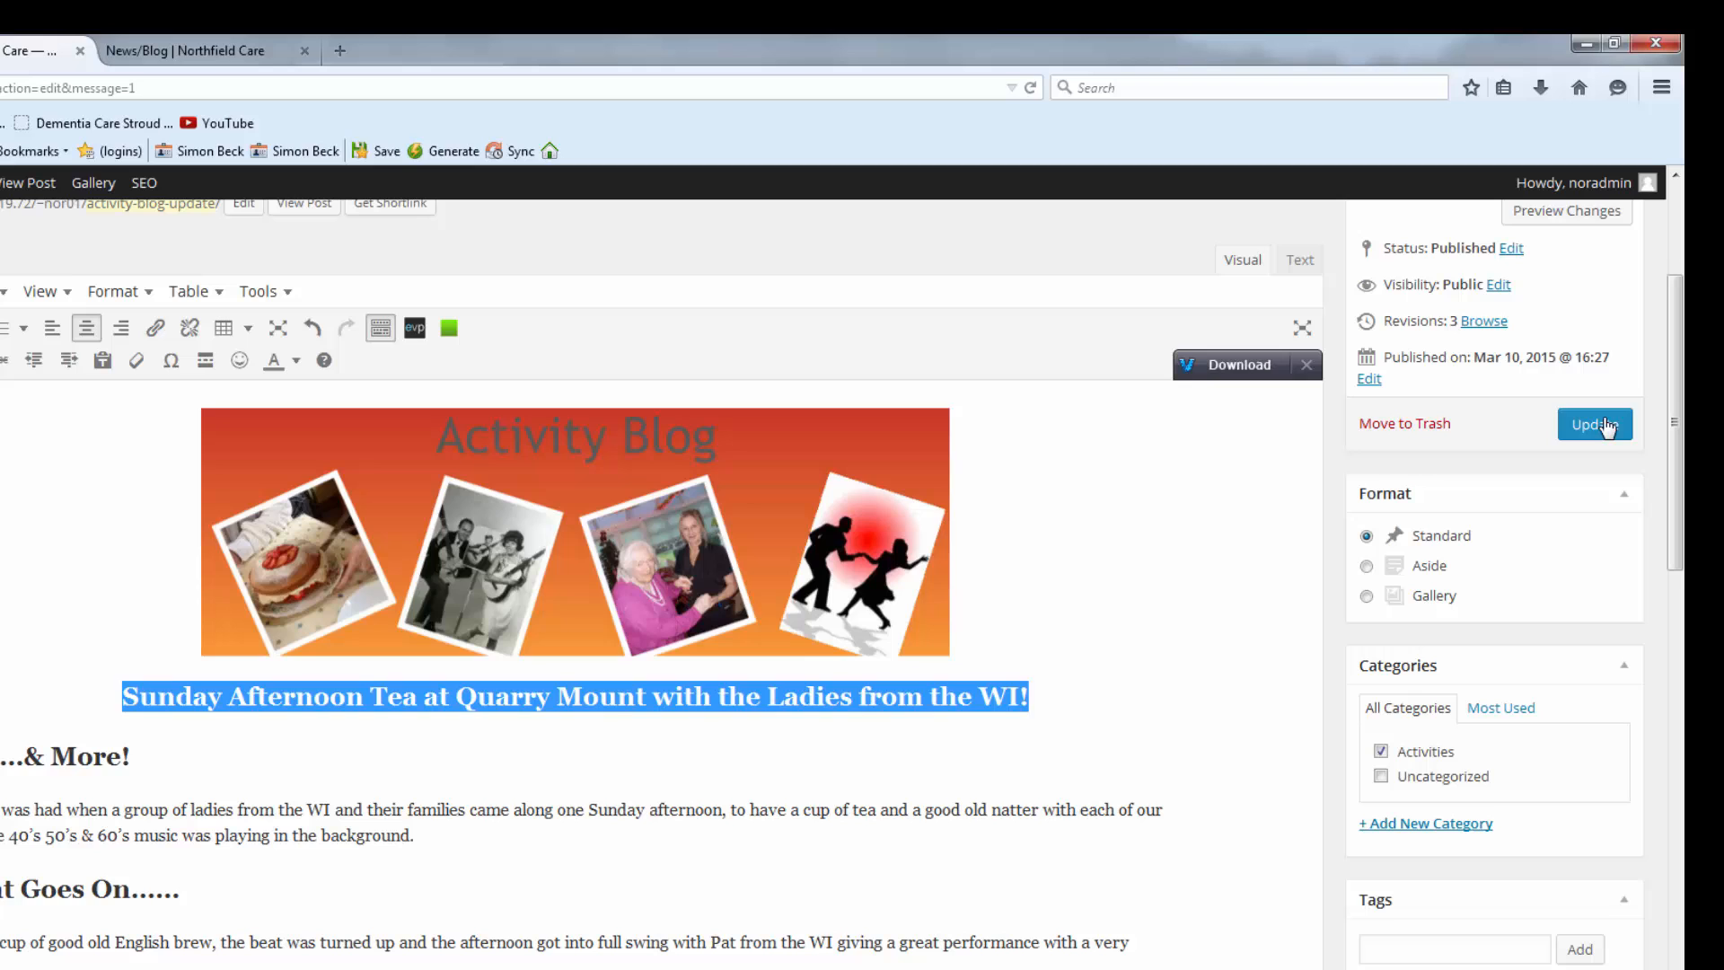
click(1606, 427)
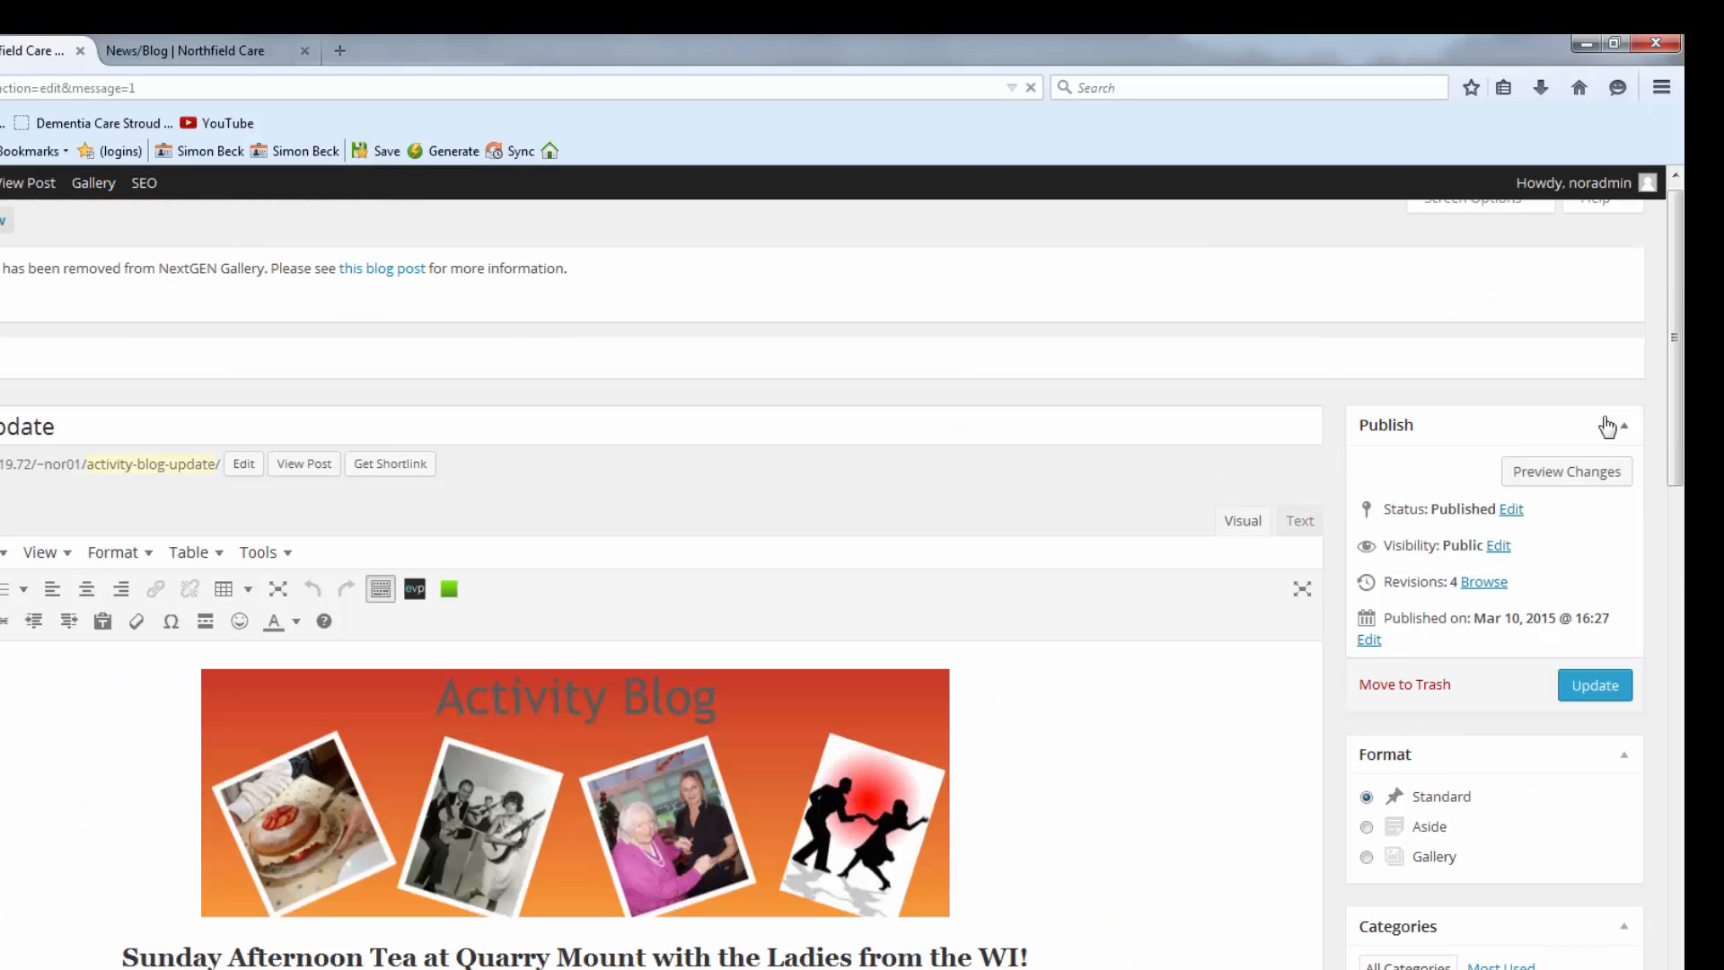
Check the live News/Blog post to confirm the opening heading is now centred.
click(213, 54)
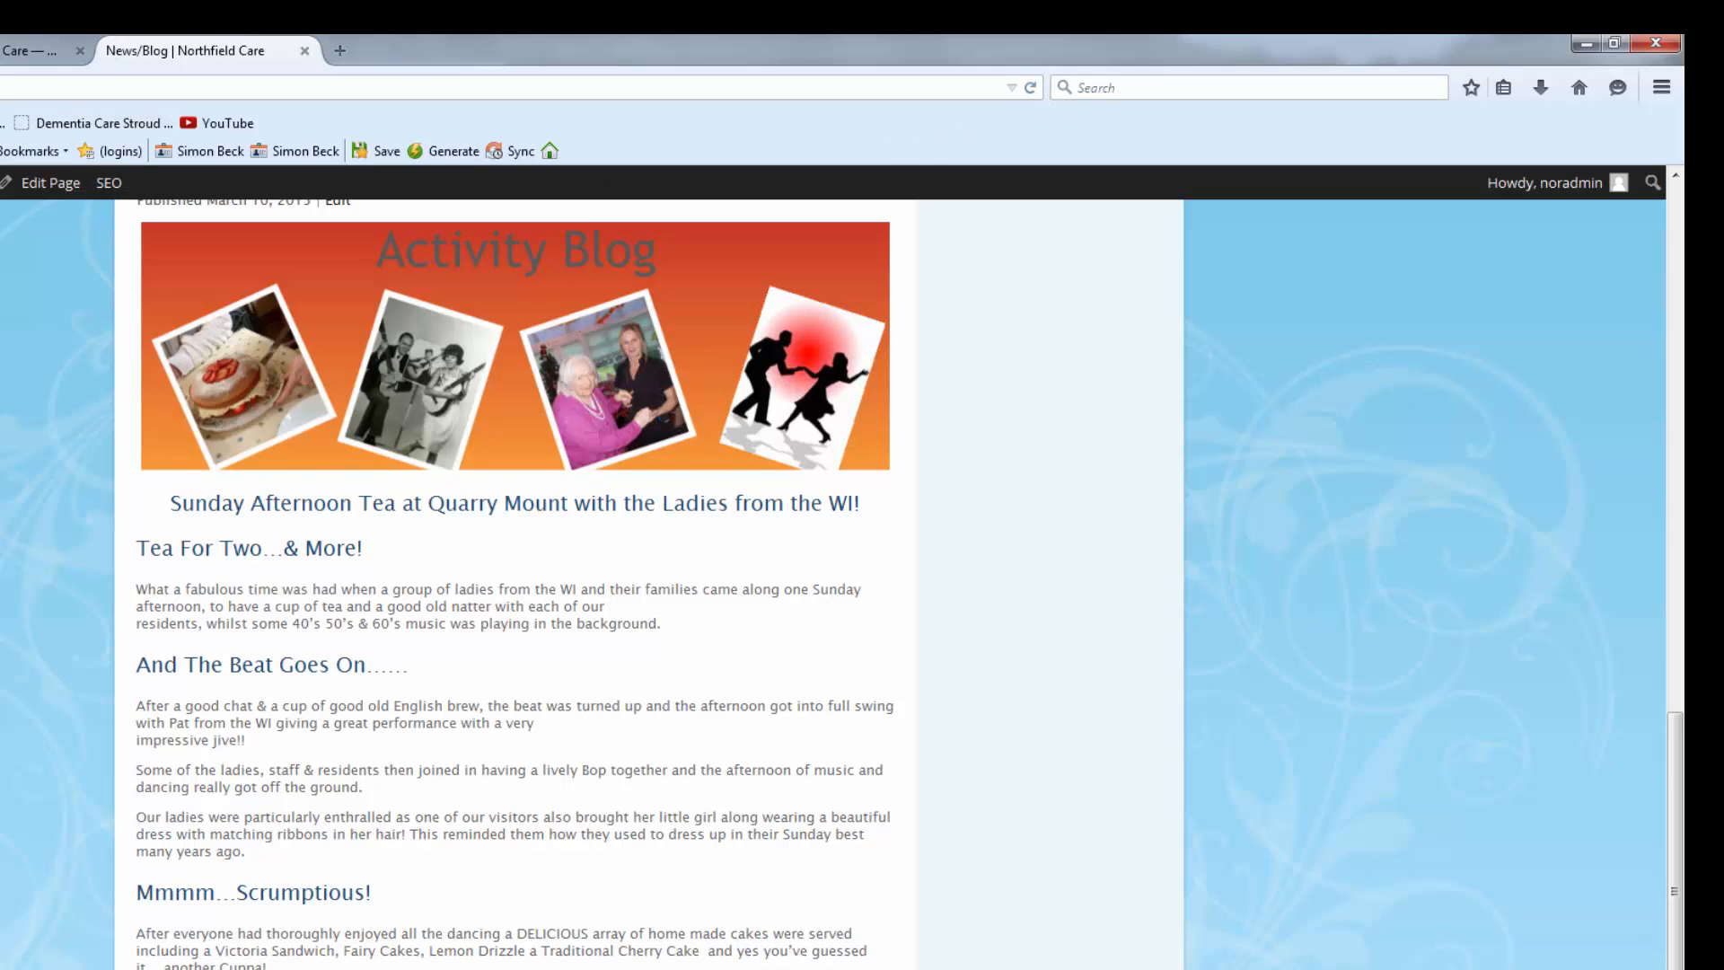
scroll(515, 584, down, 2)
scroll(514, 583, up, 15)
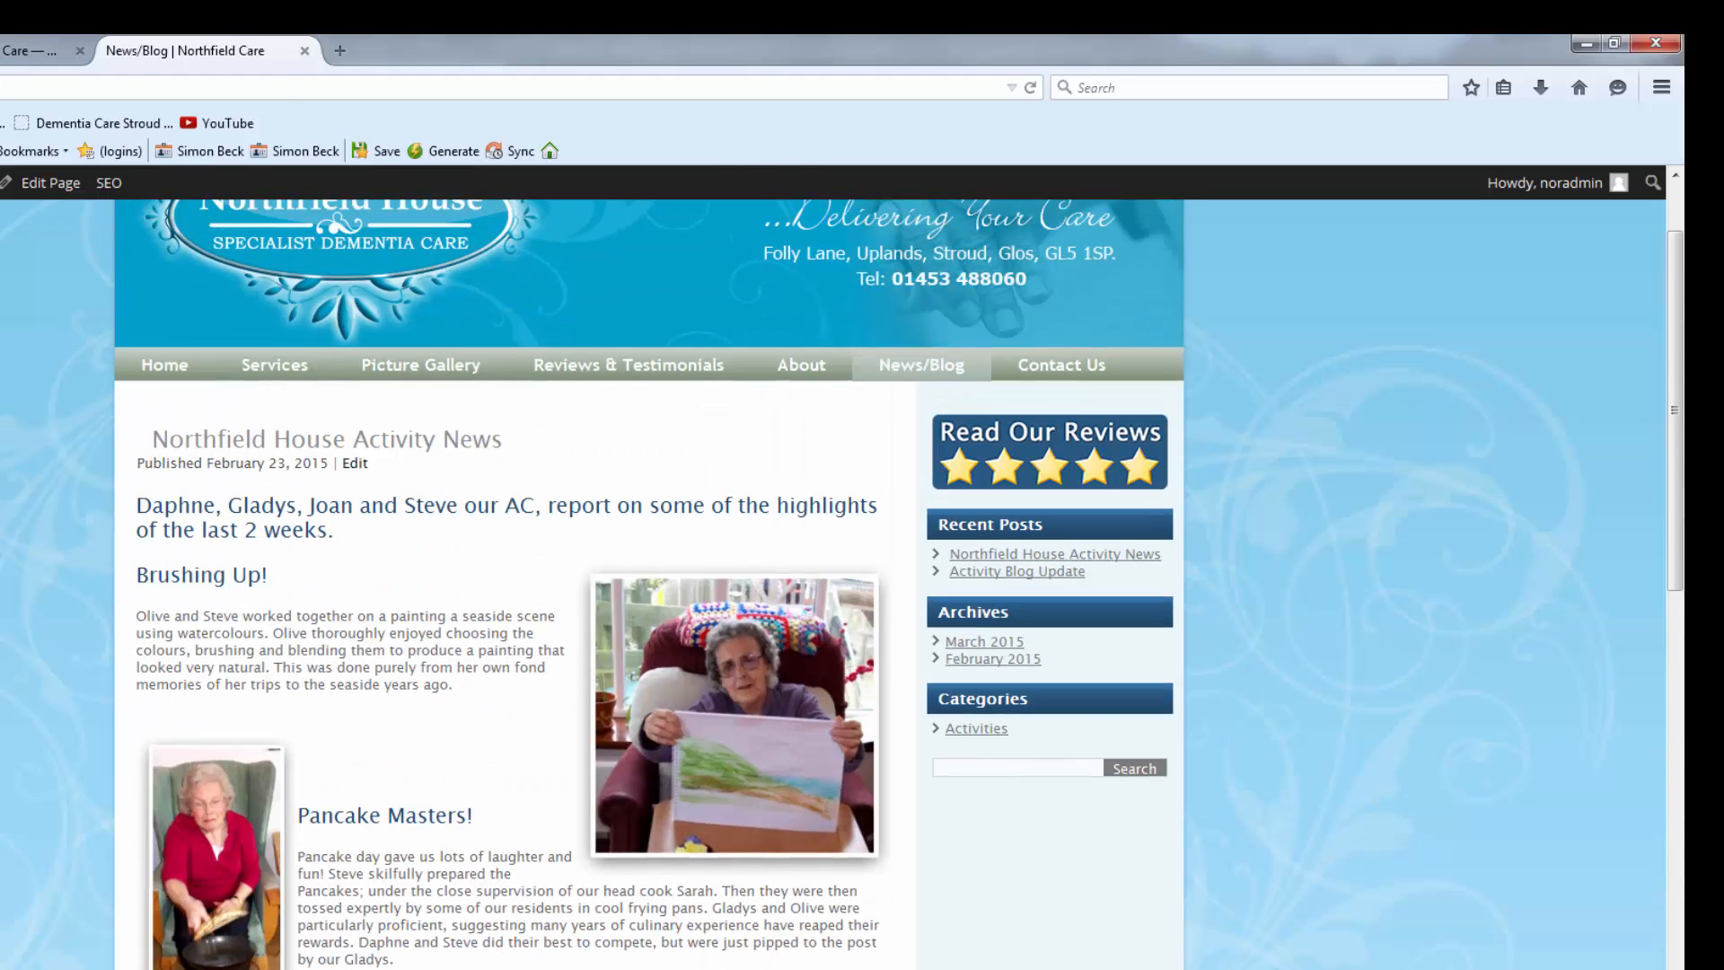
scroll(514, 584, down, 16)
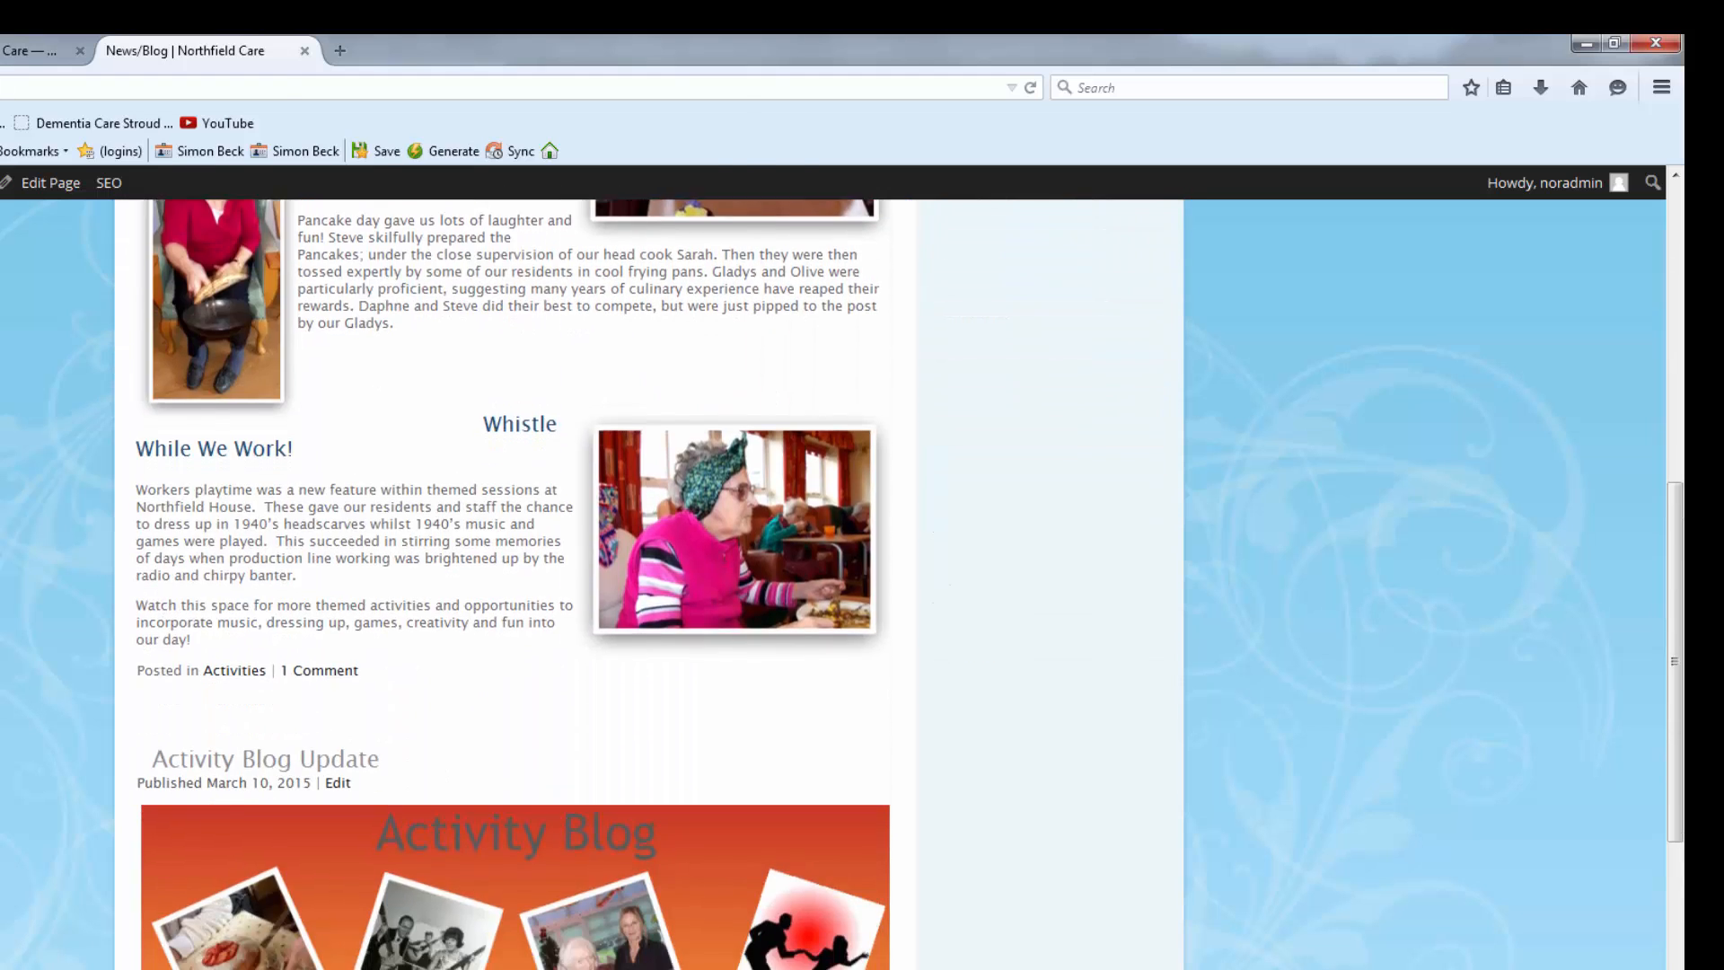
scroll(515, 583, down, 4)
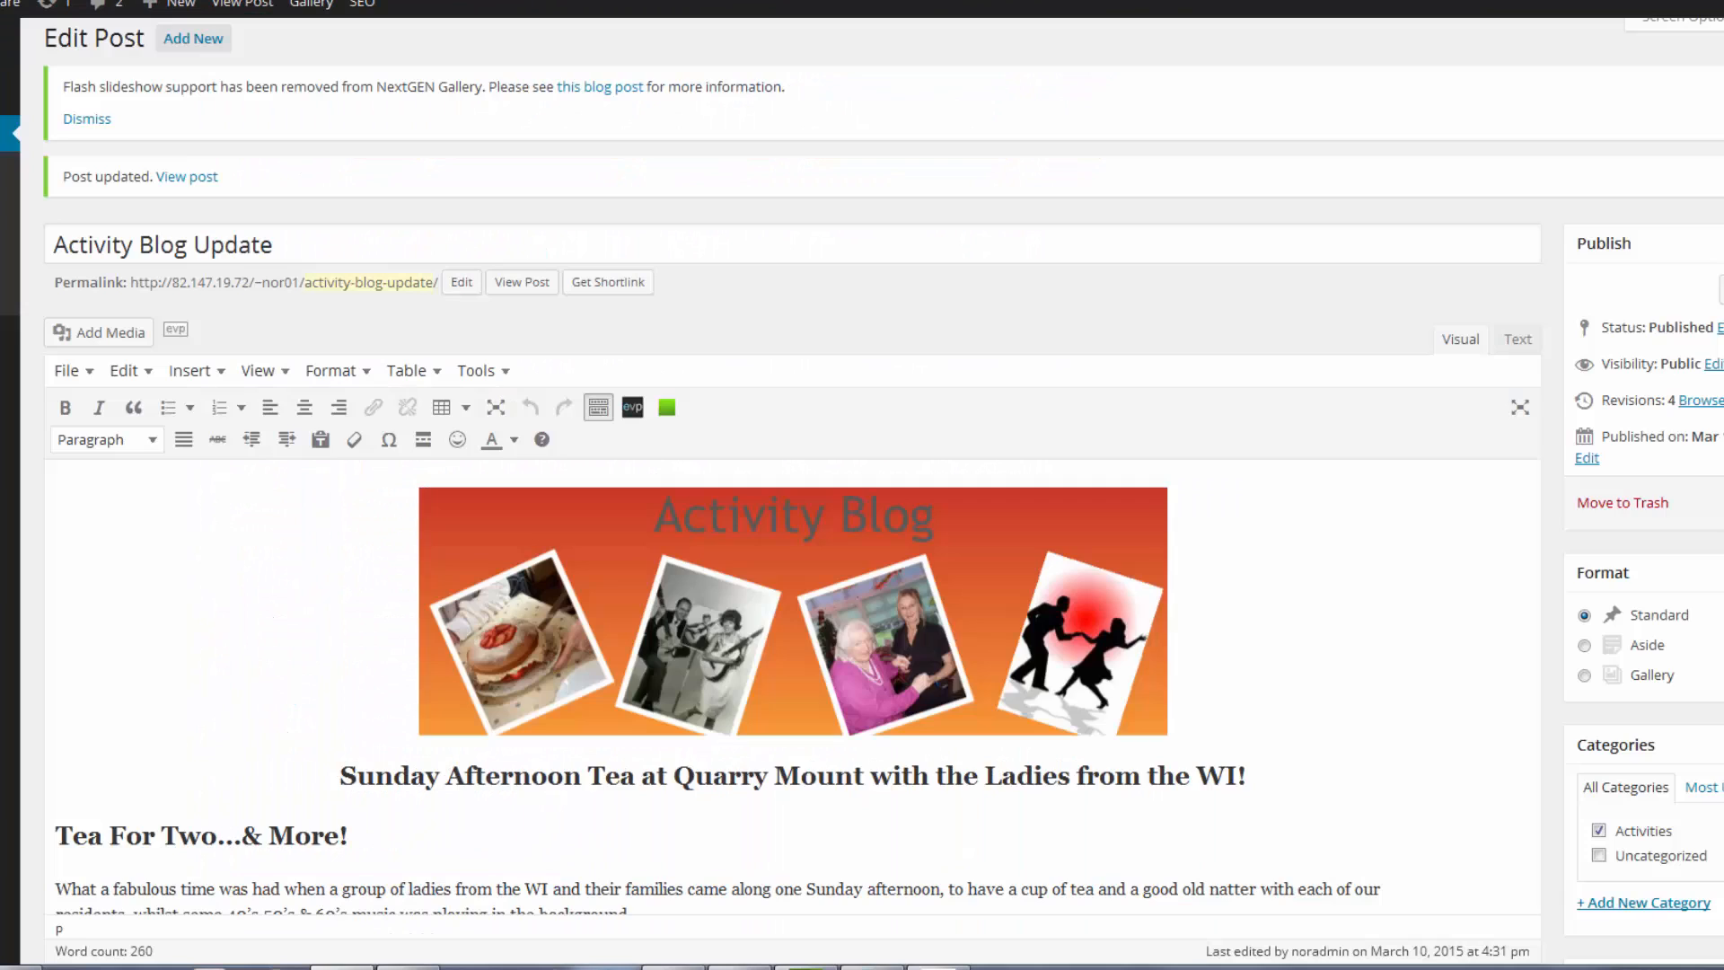
scroll(297, 379, down, 3)
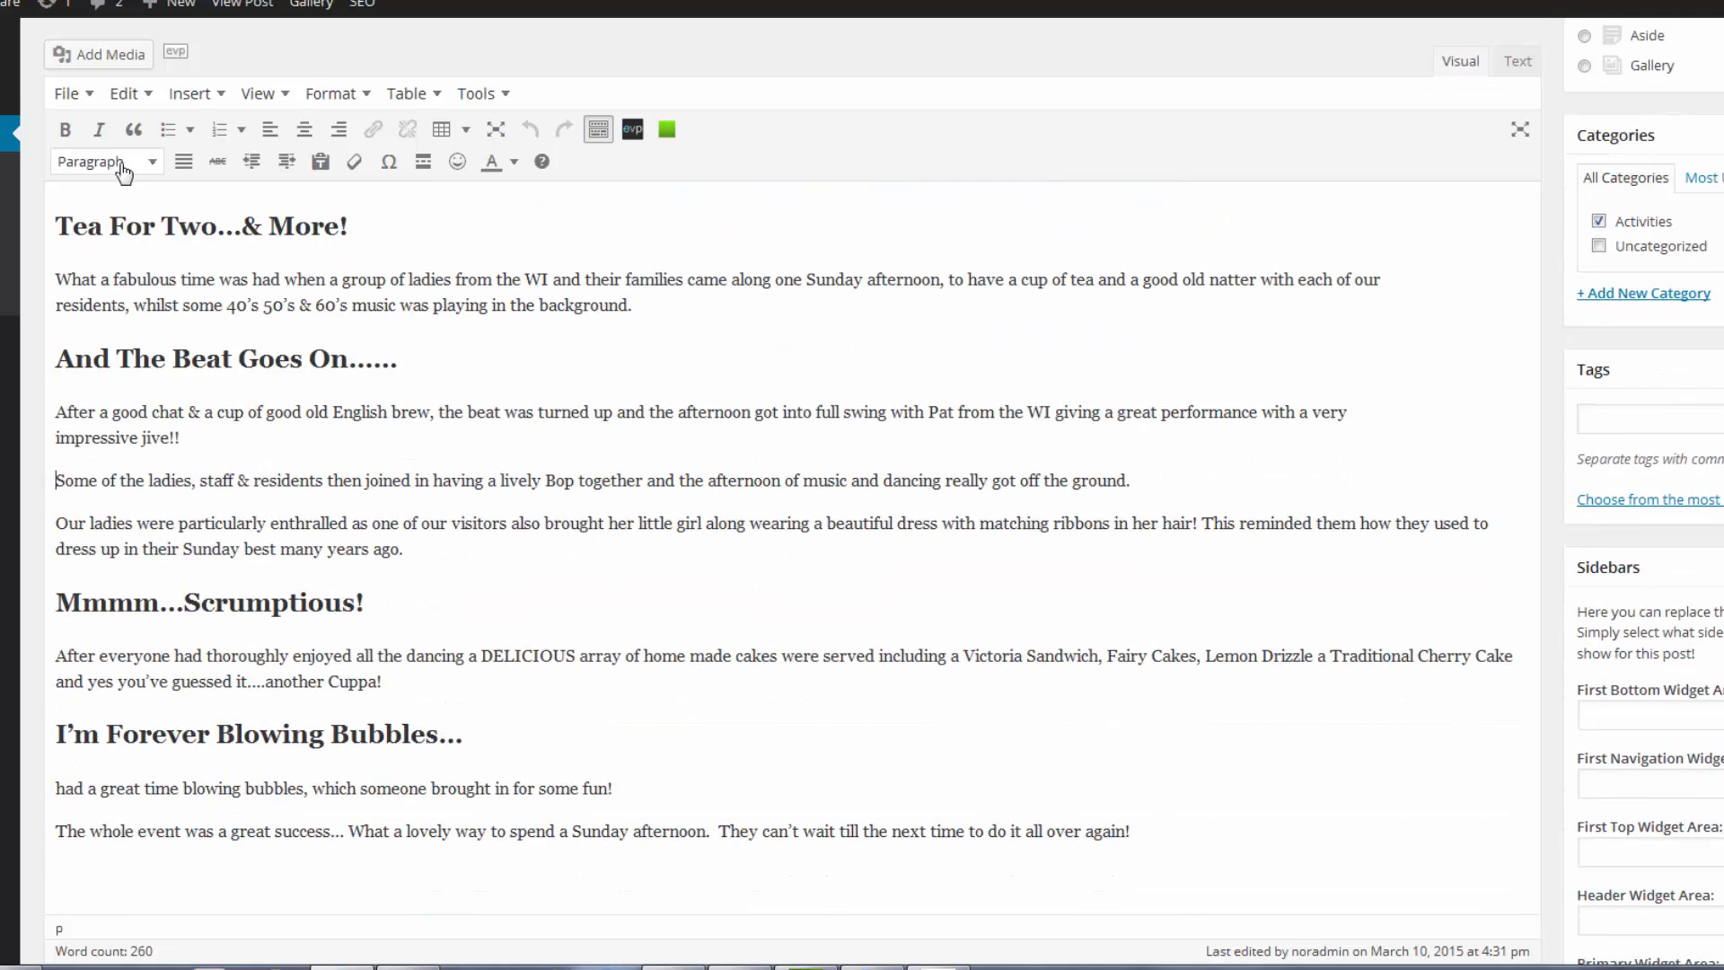
Insert photo DSCN1071.jpg aligned right, at Medium 221 × 300 size, with Link To None.
click(93, 55)
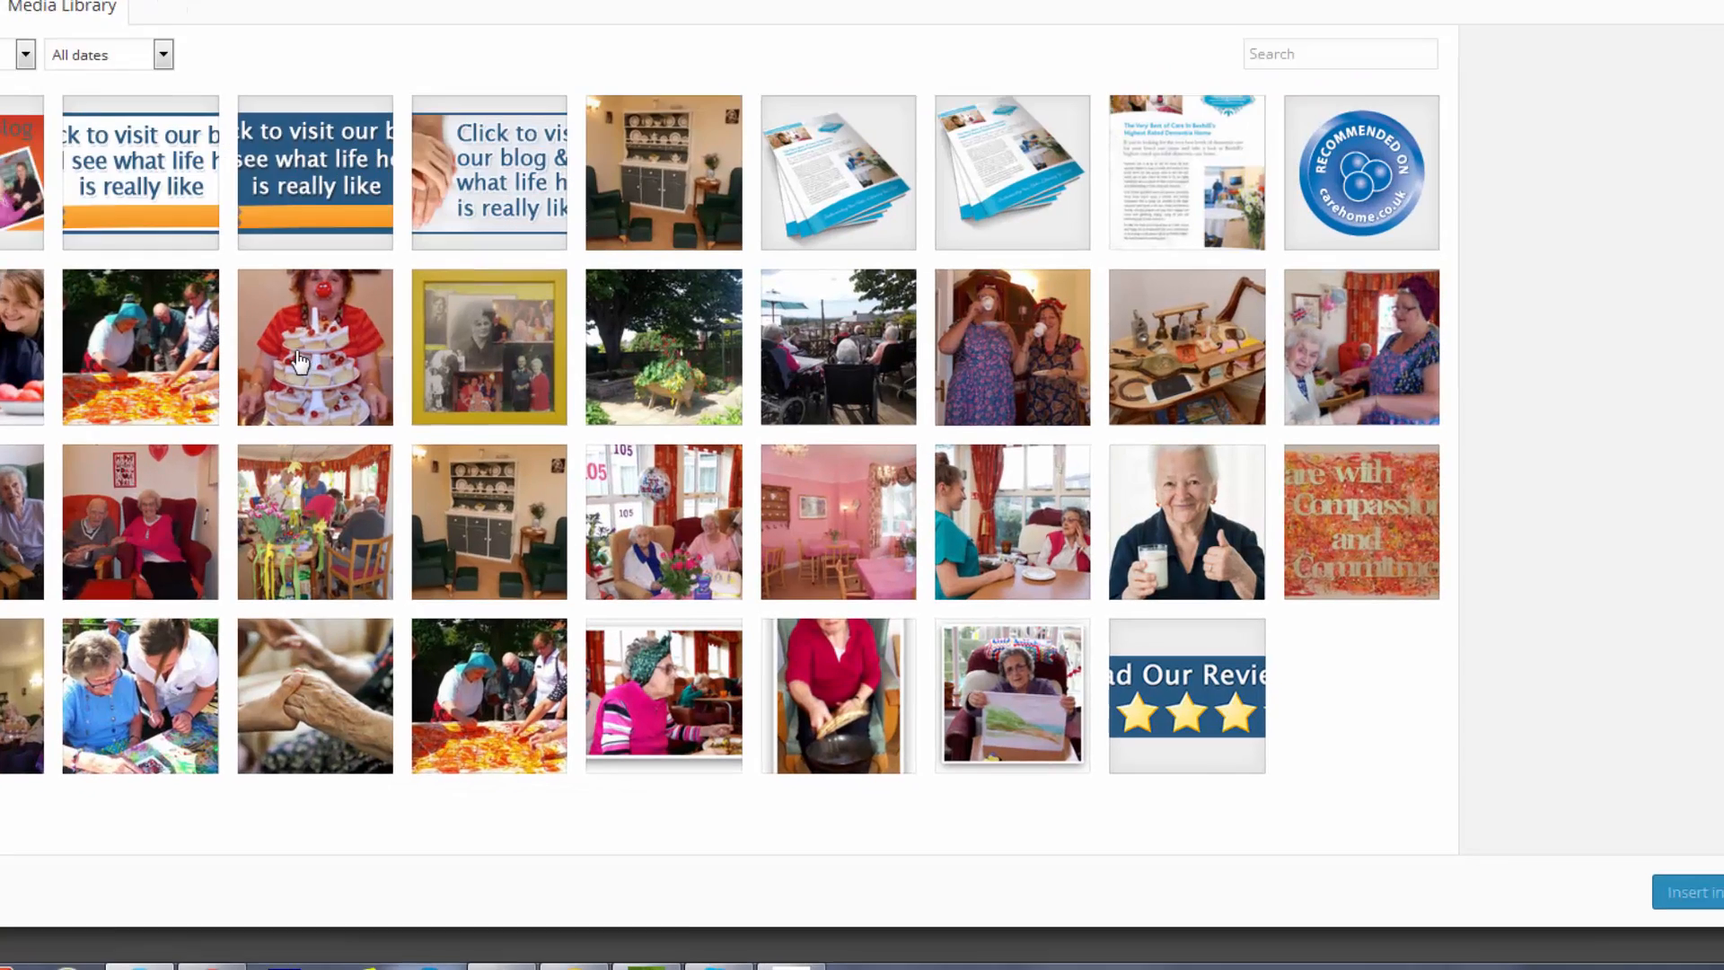
click(447, 427)
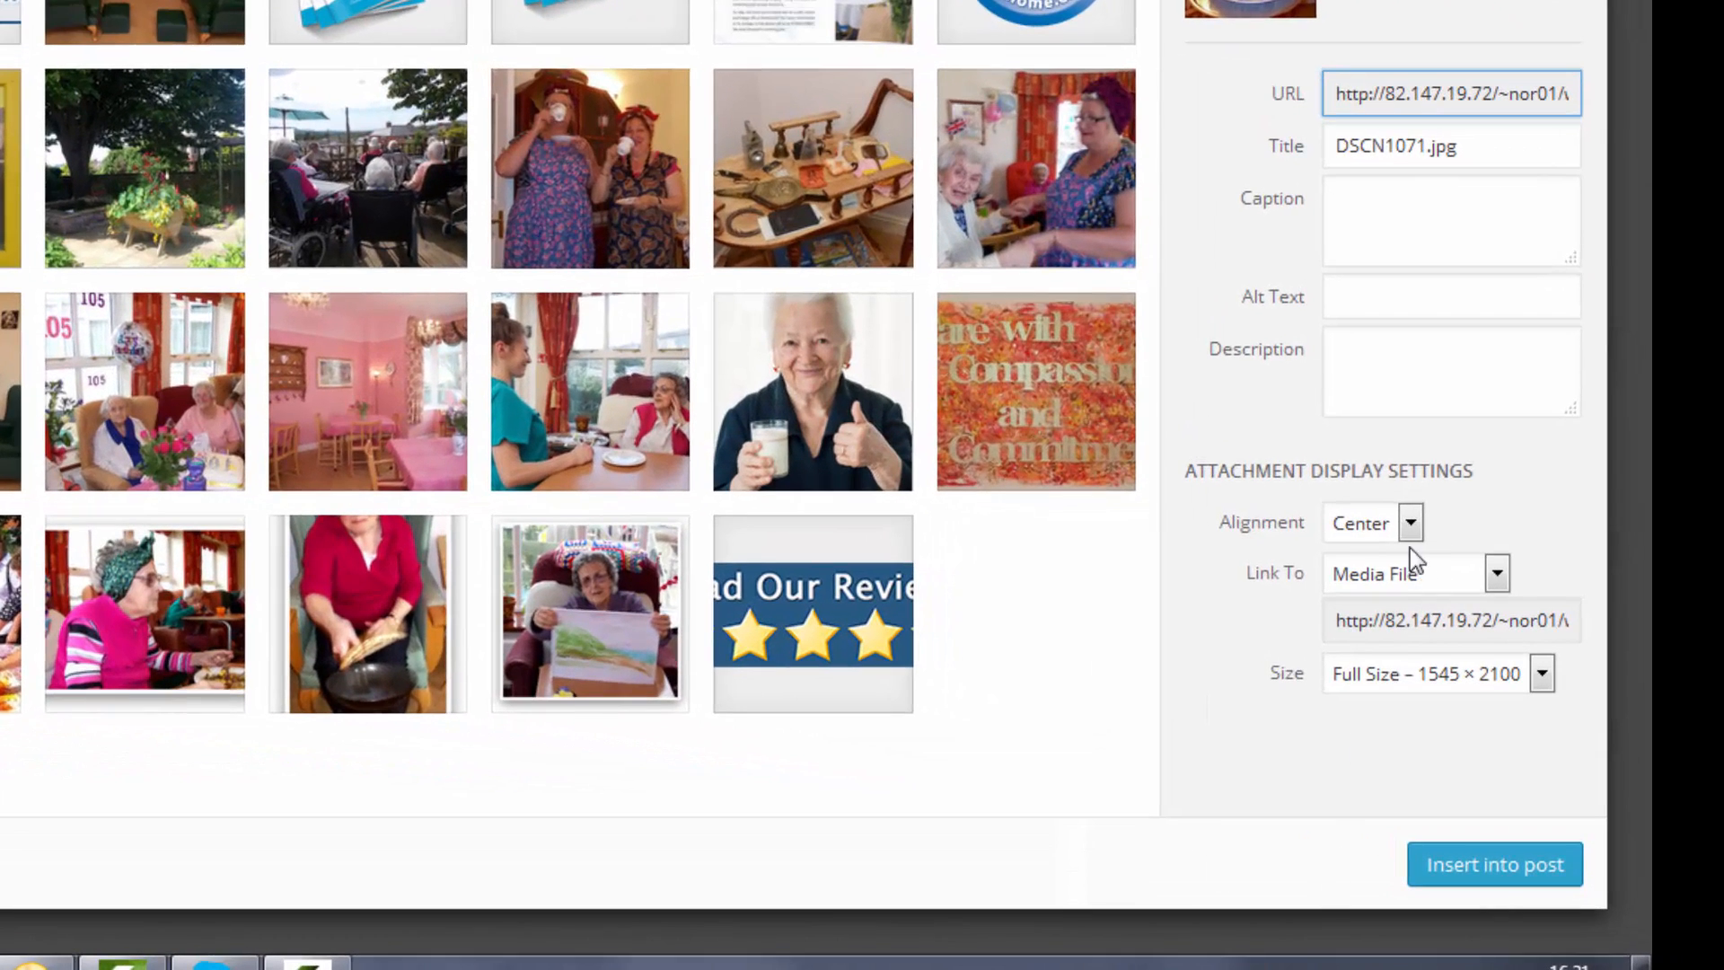
click(1409, 528)
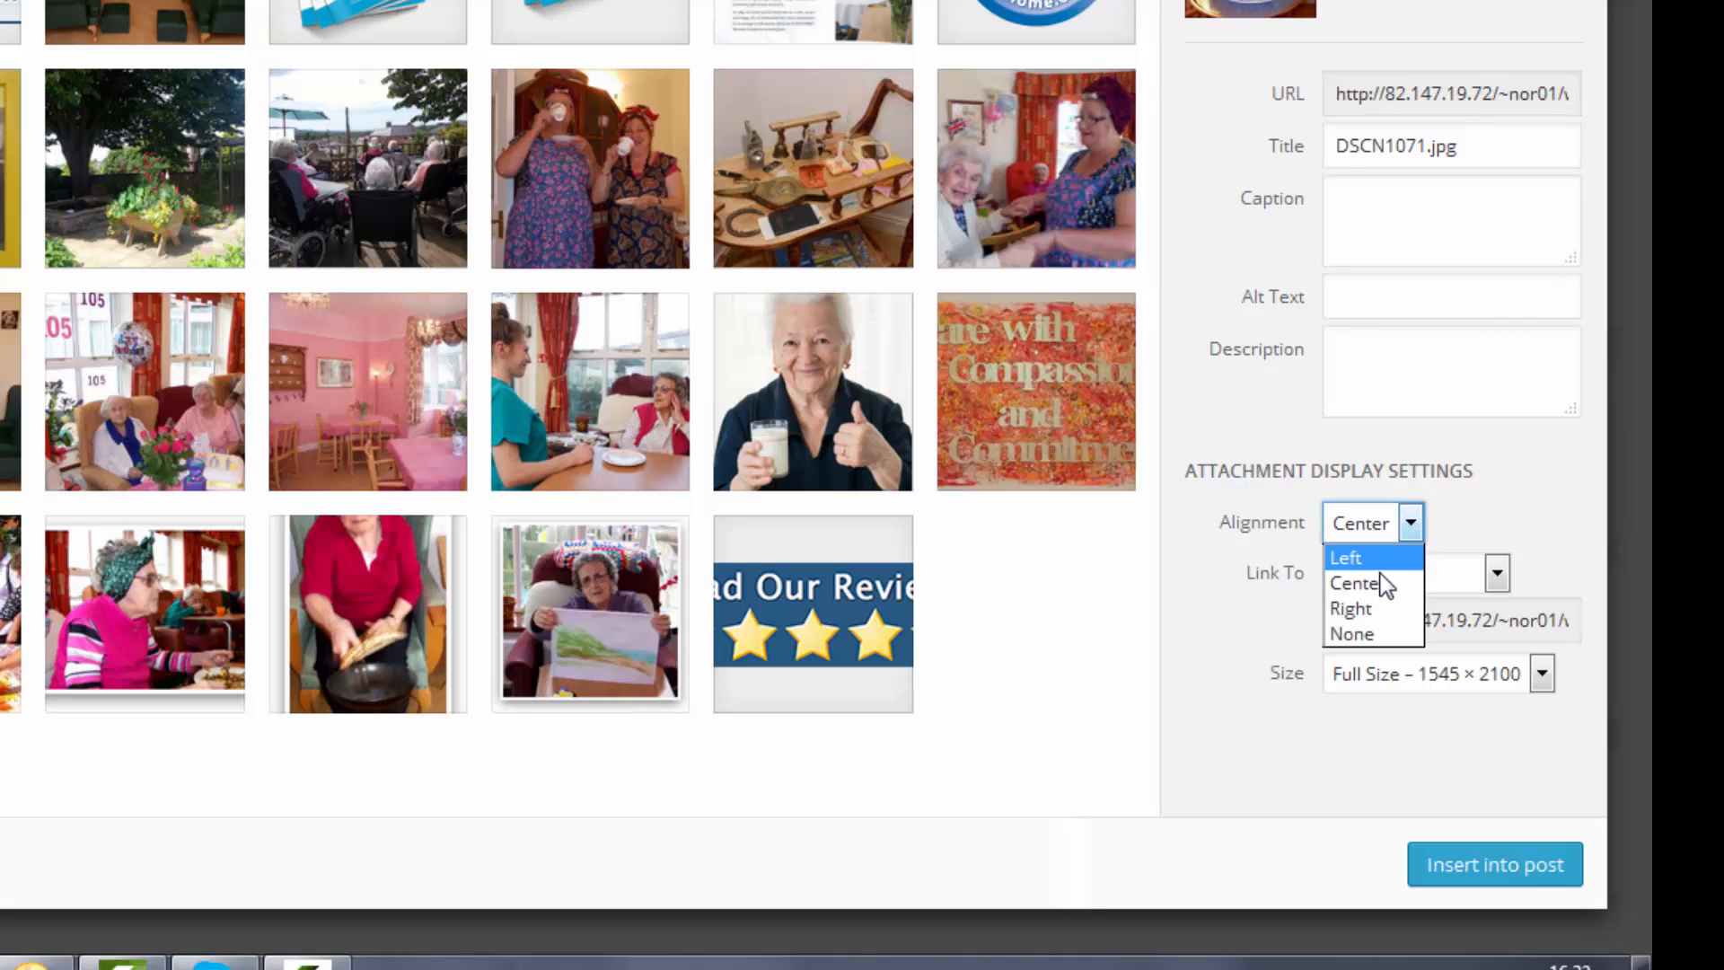
click(1387, 606)
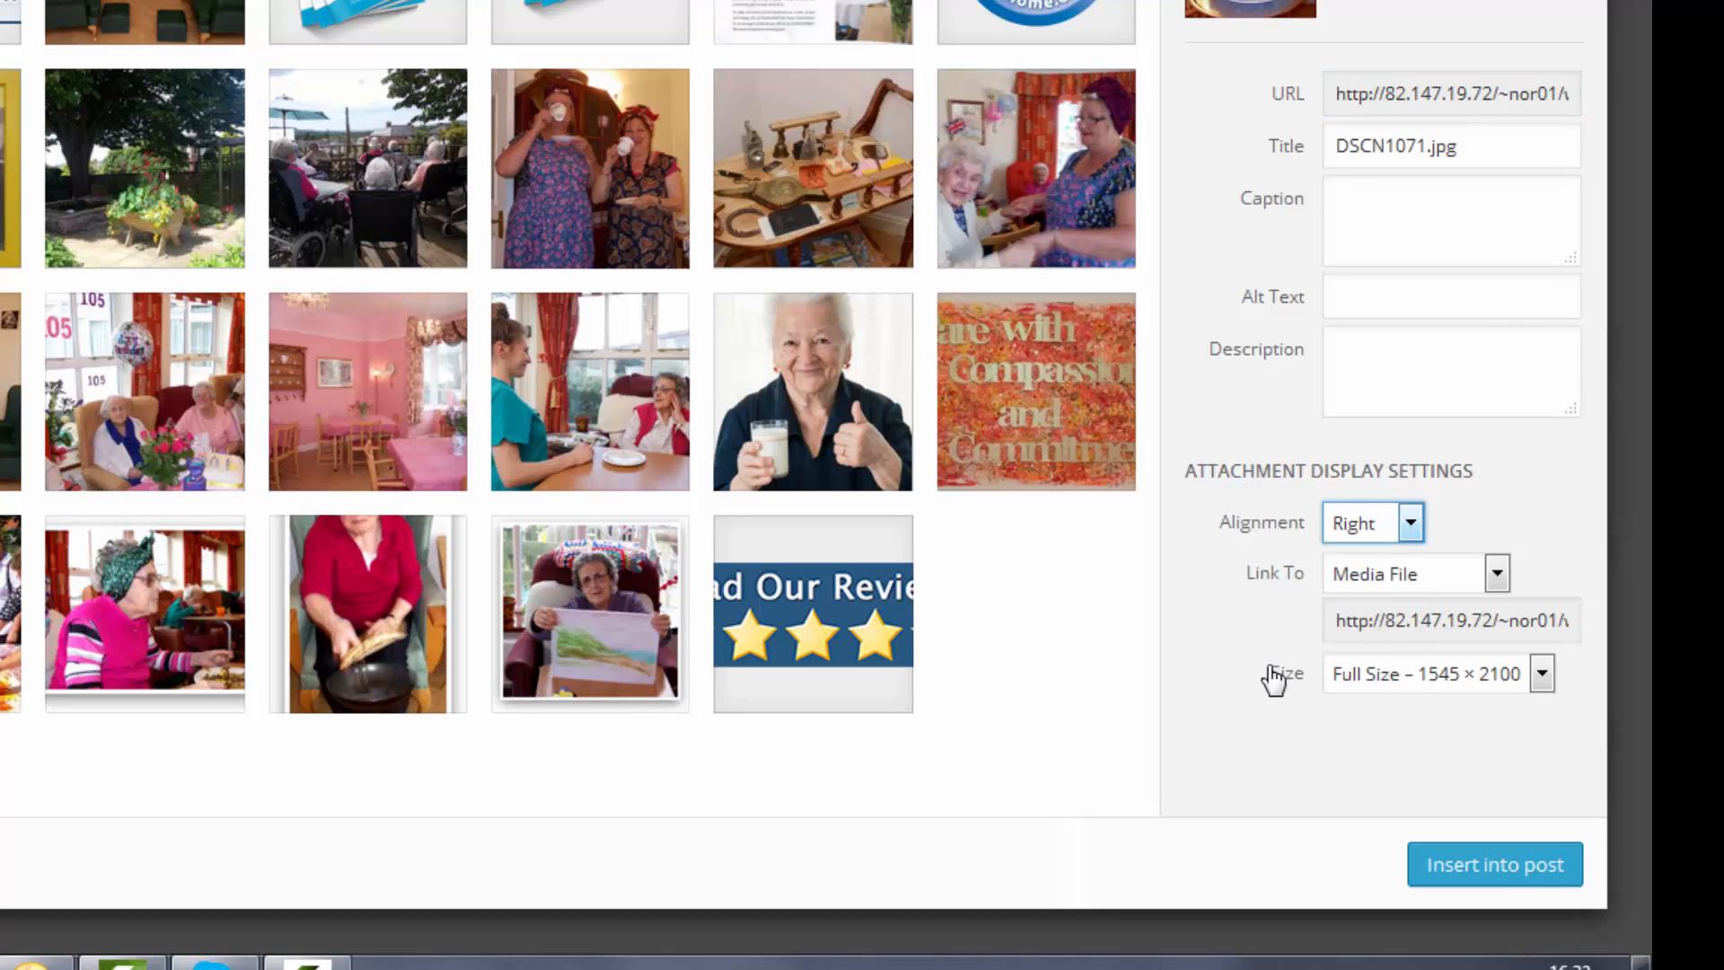
click(1543, 676)
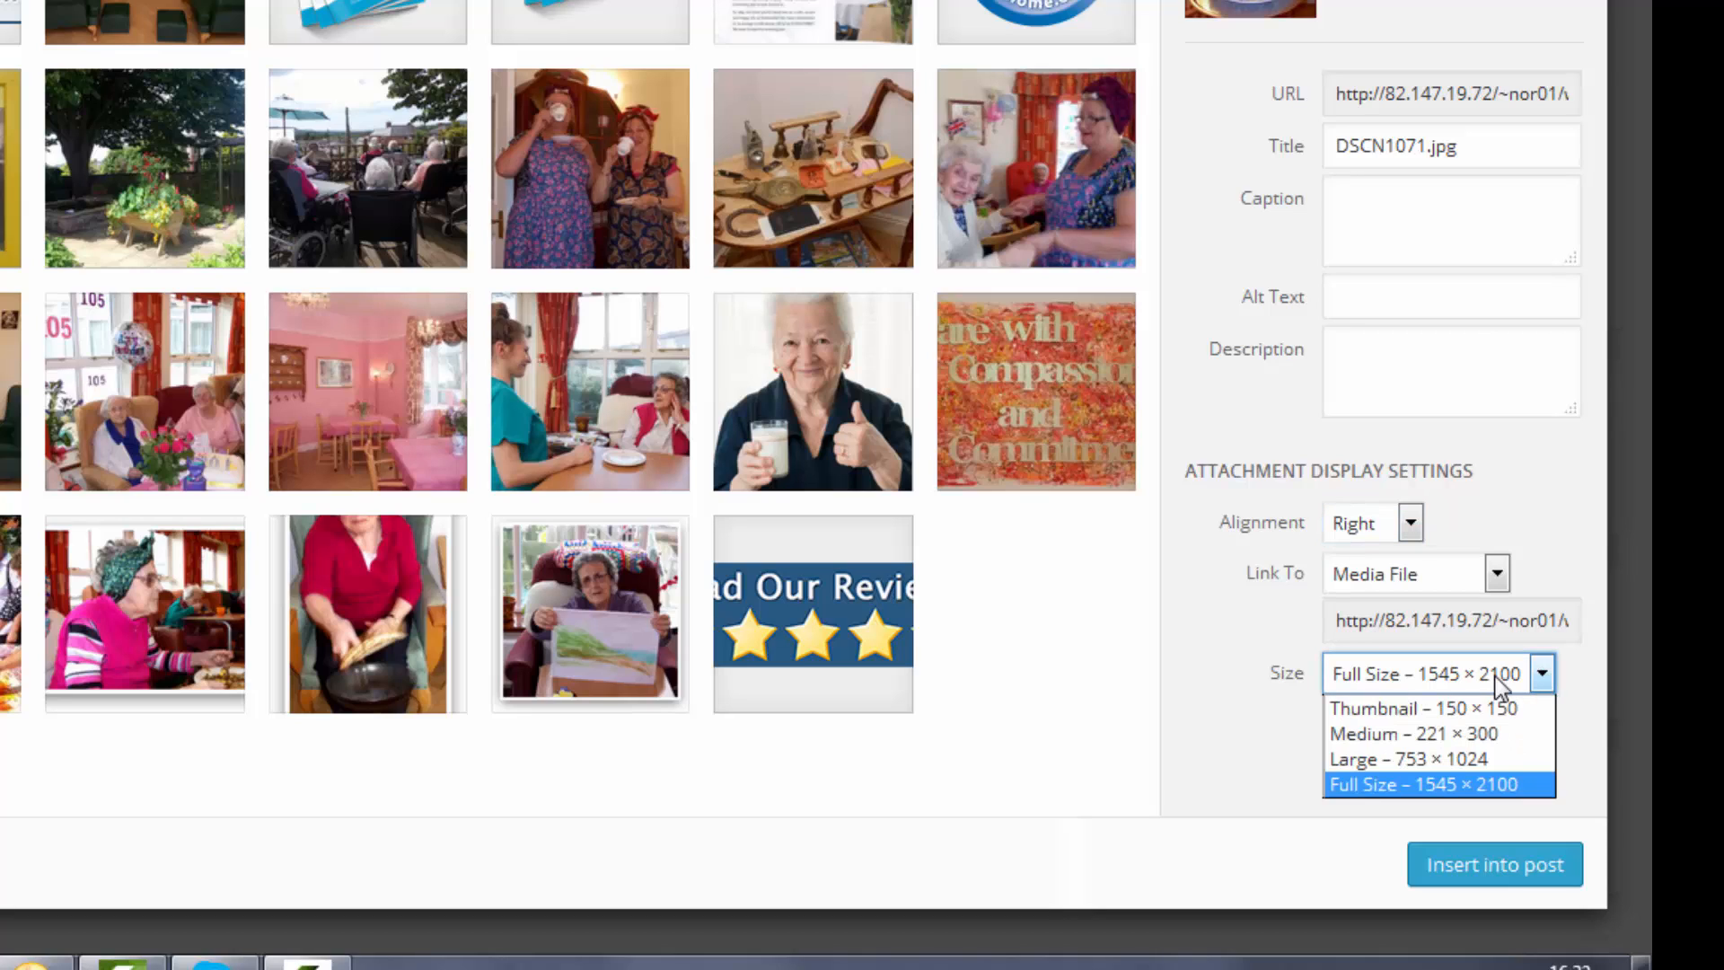
click(1459, 735)
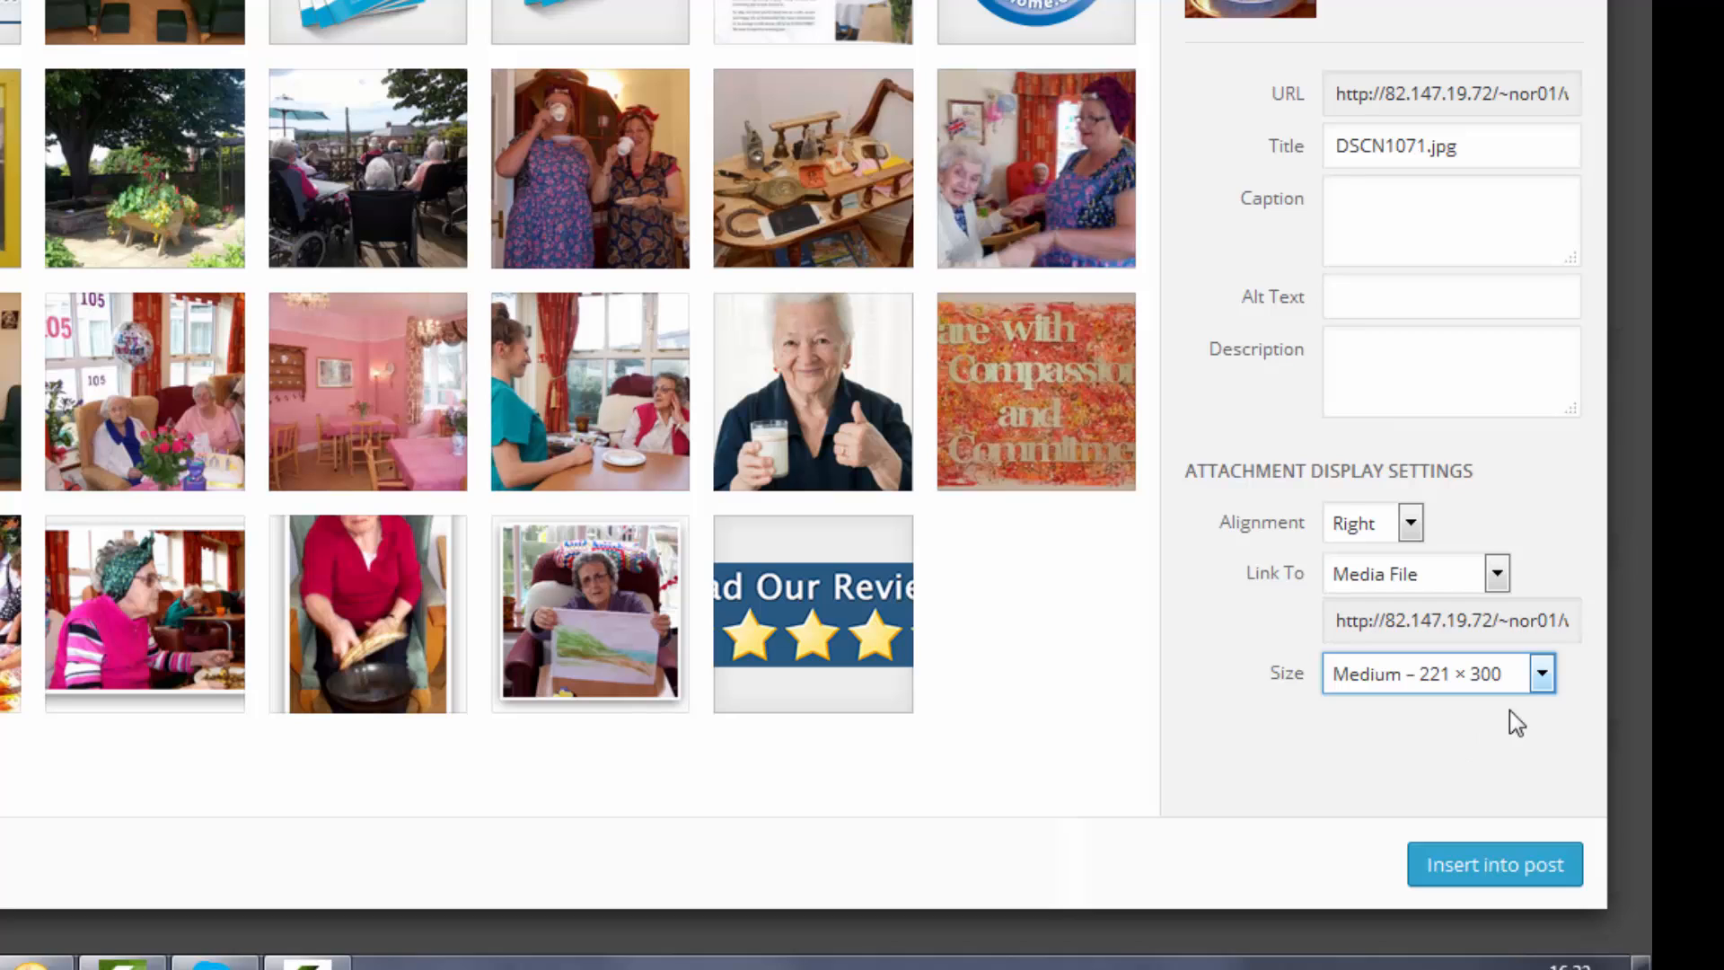
click(1540, 675)
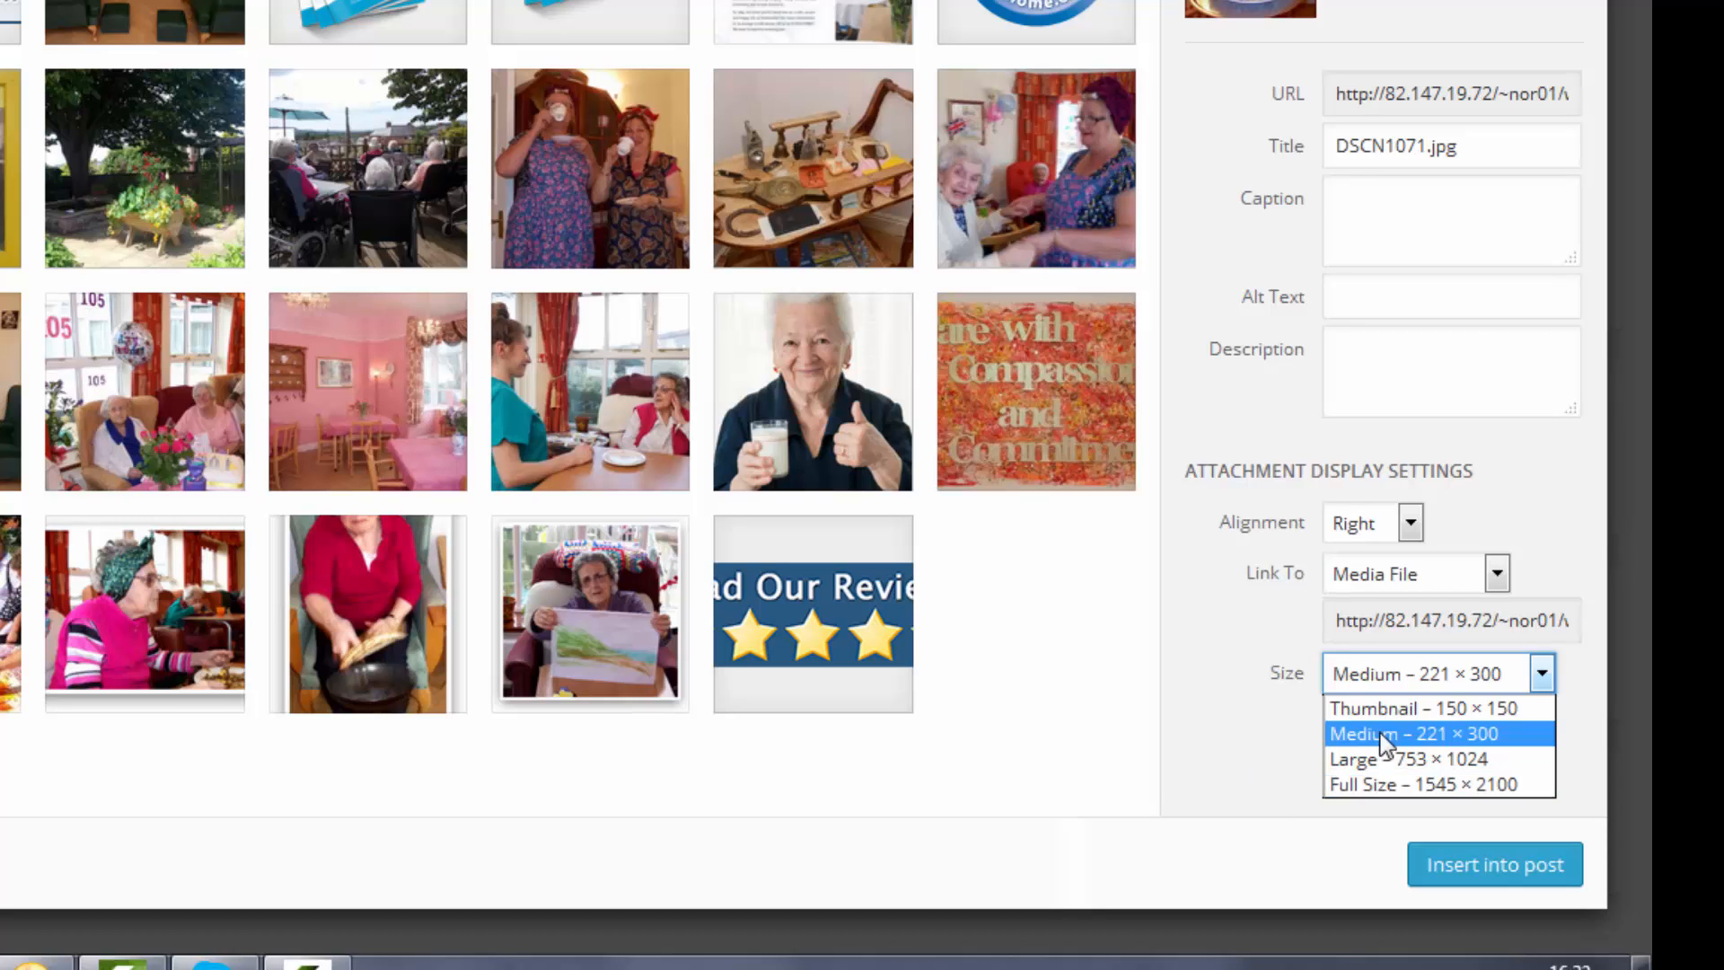
click(1428, 734)
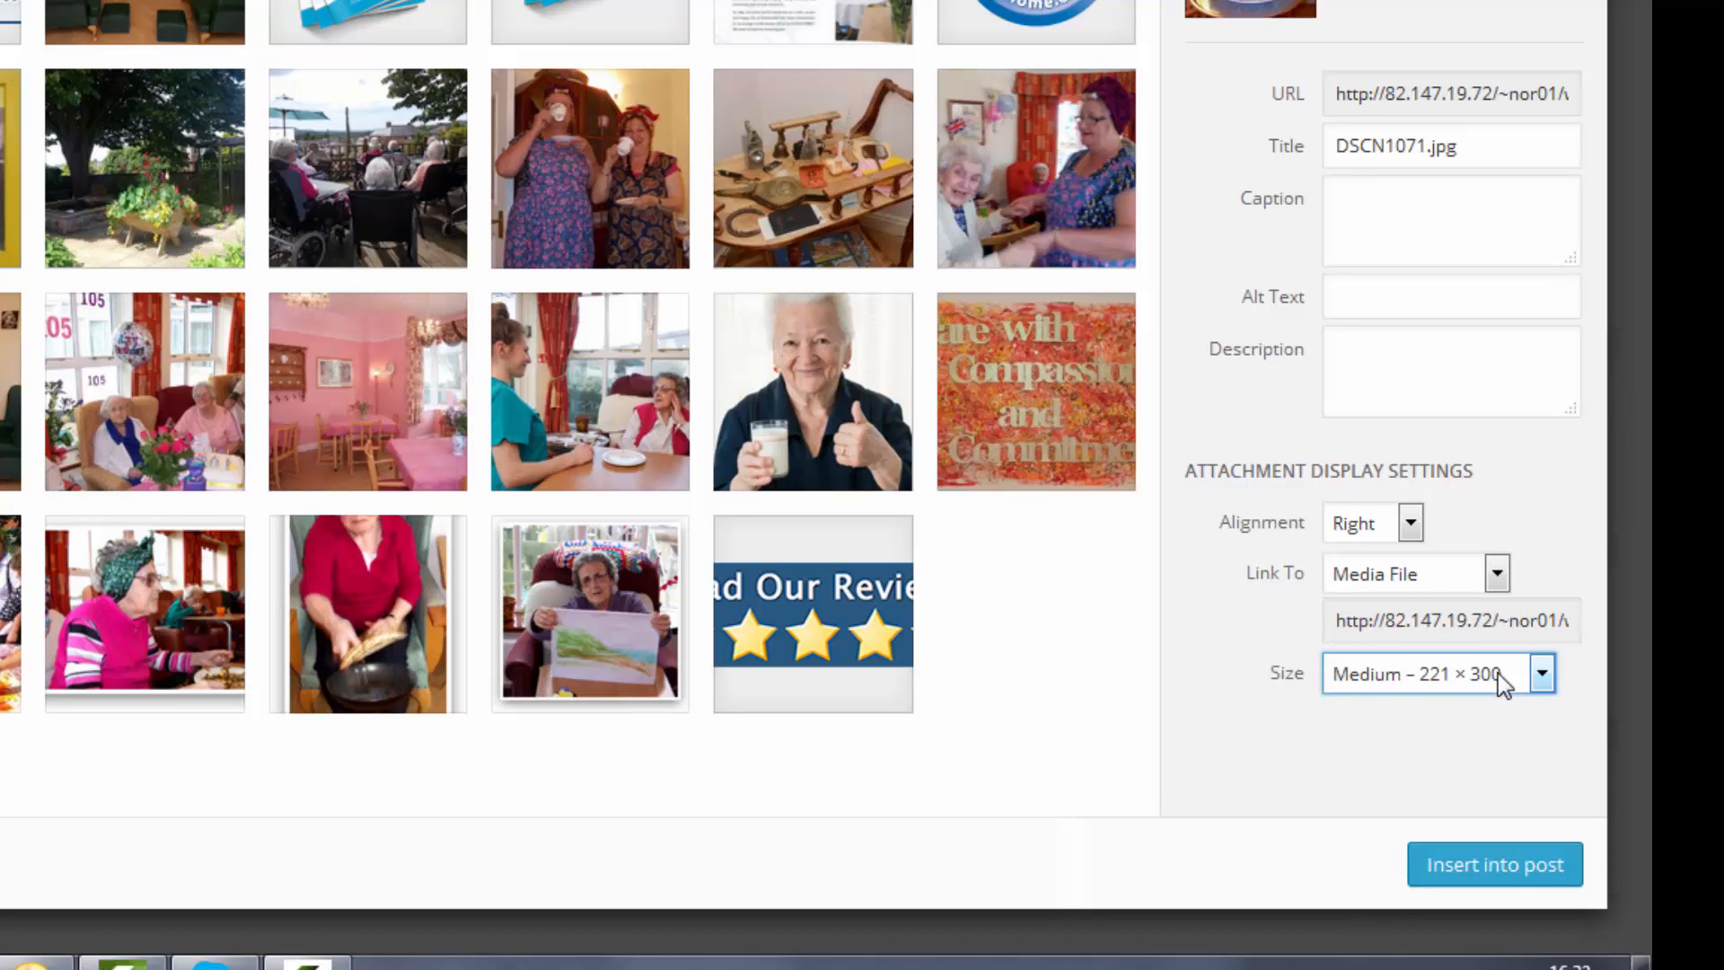
click(1495, 573)
click(1380, 684)
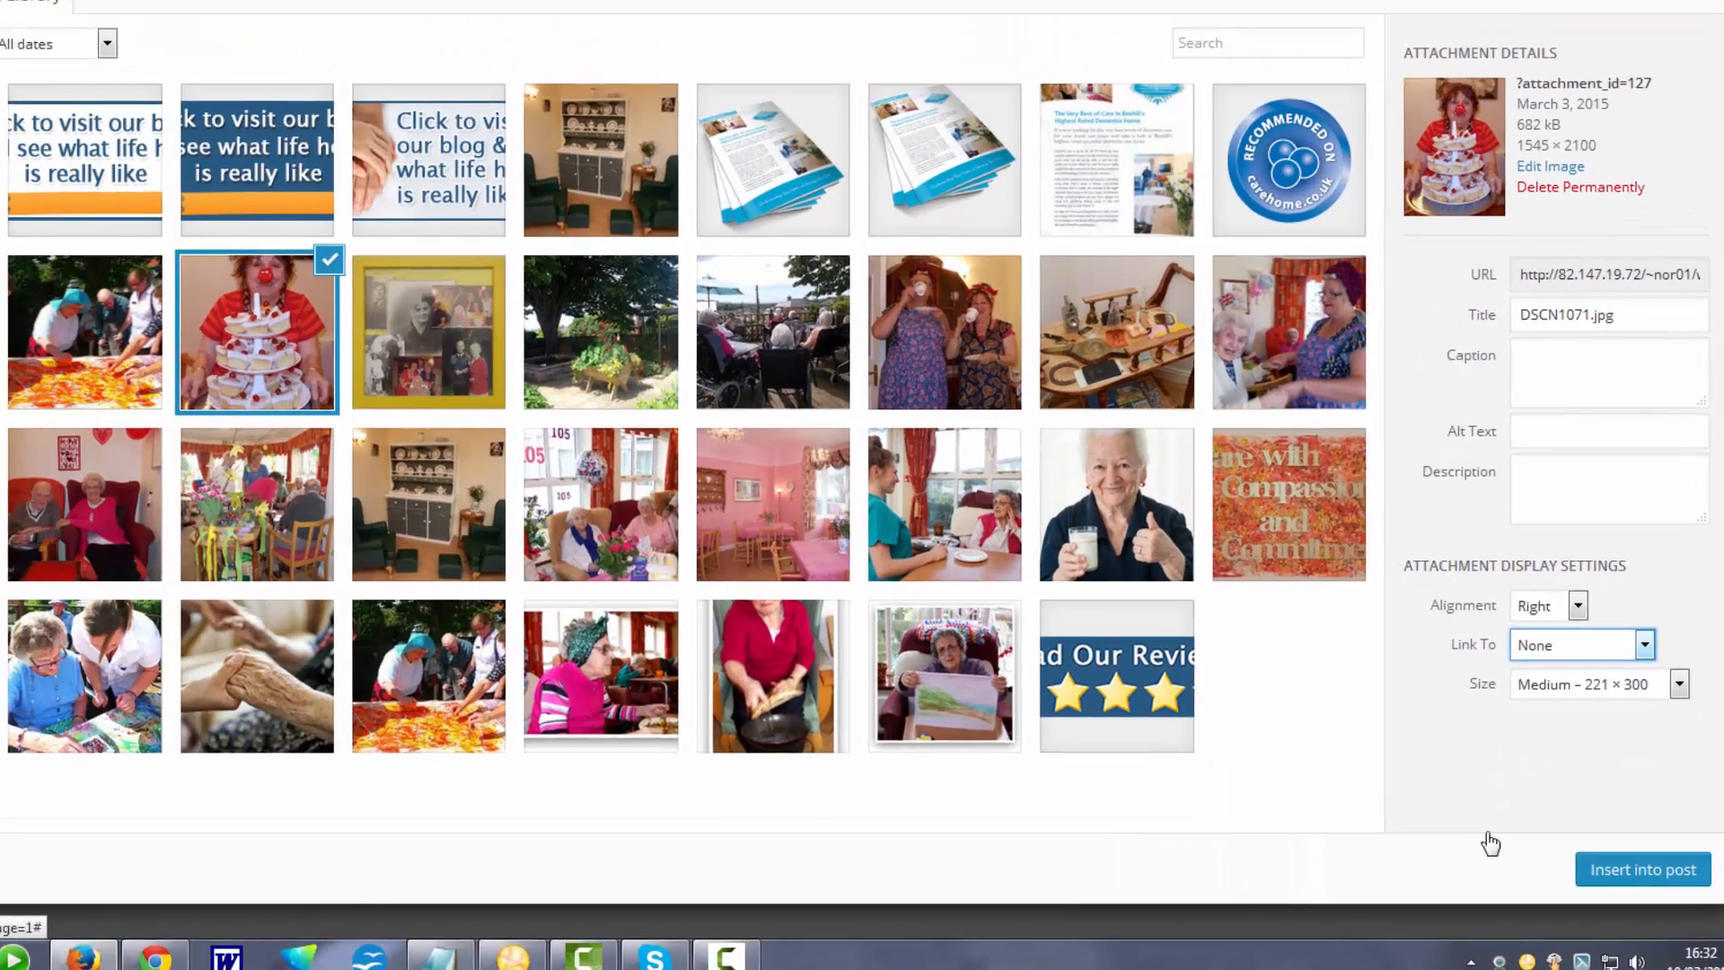
click(1495, 864)
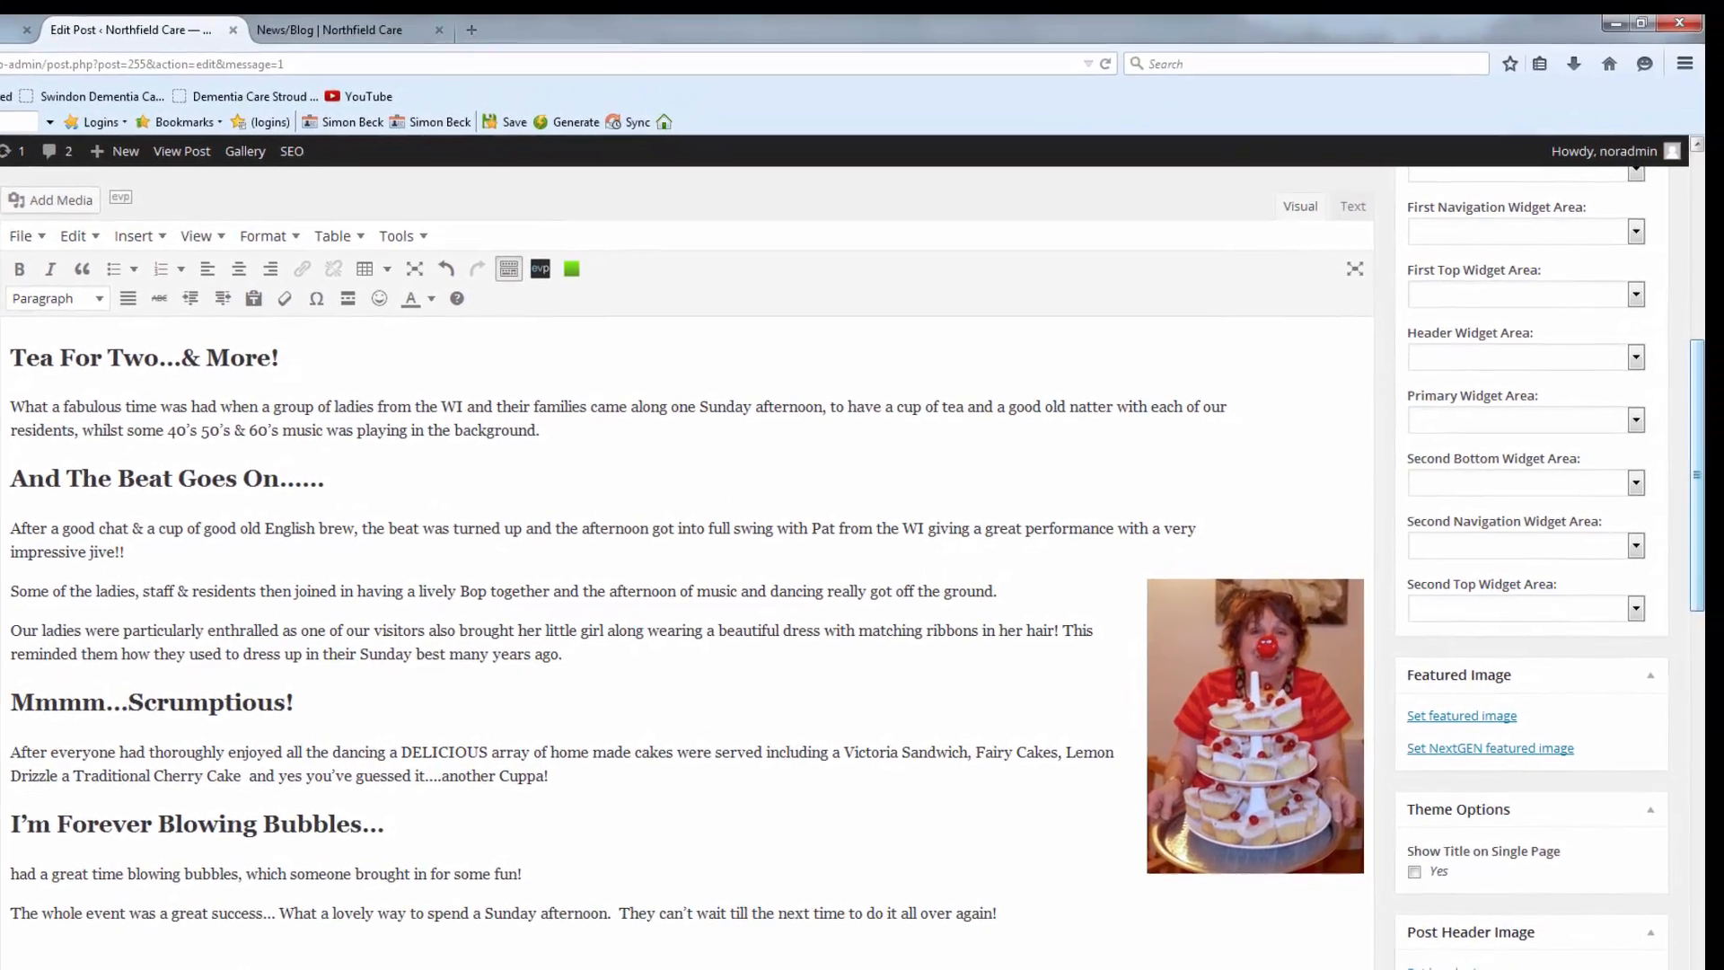
Update the post, then reload the live blog to see the right-aligned cupcake-stand photo.
drag(1696, 492, 1671, 333)
click(1595, 654)
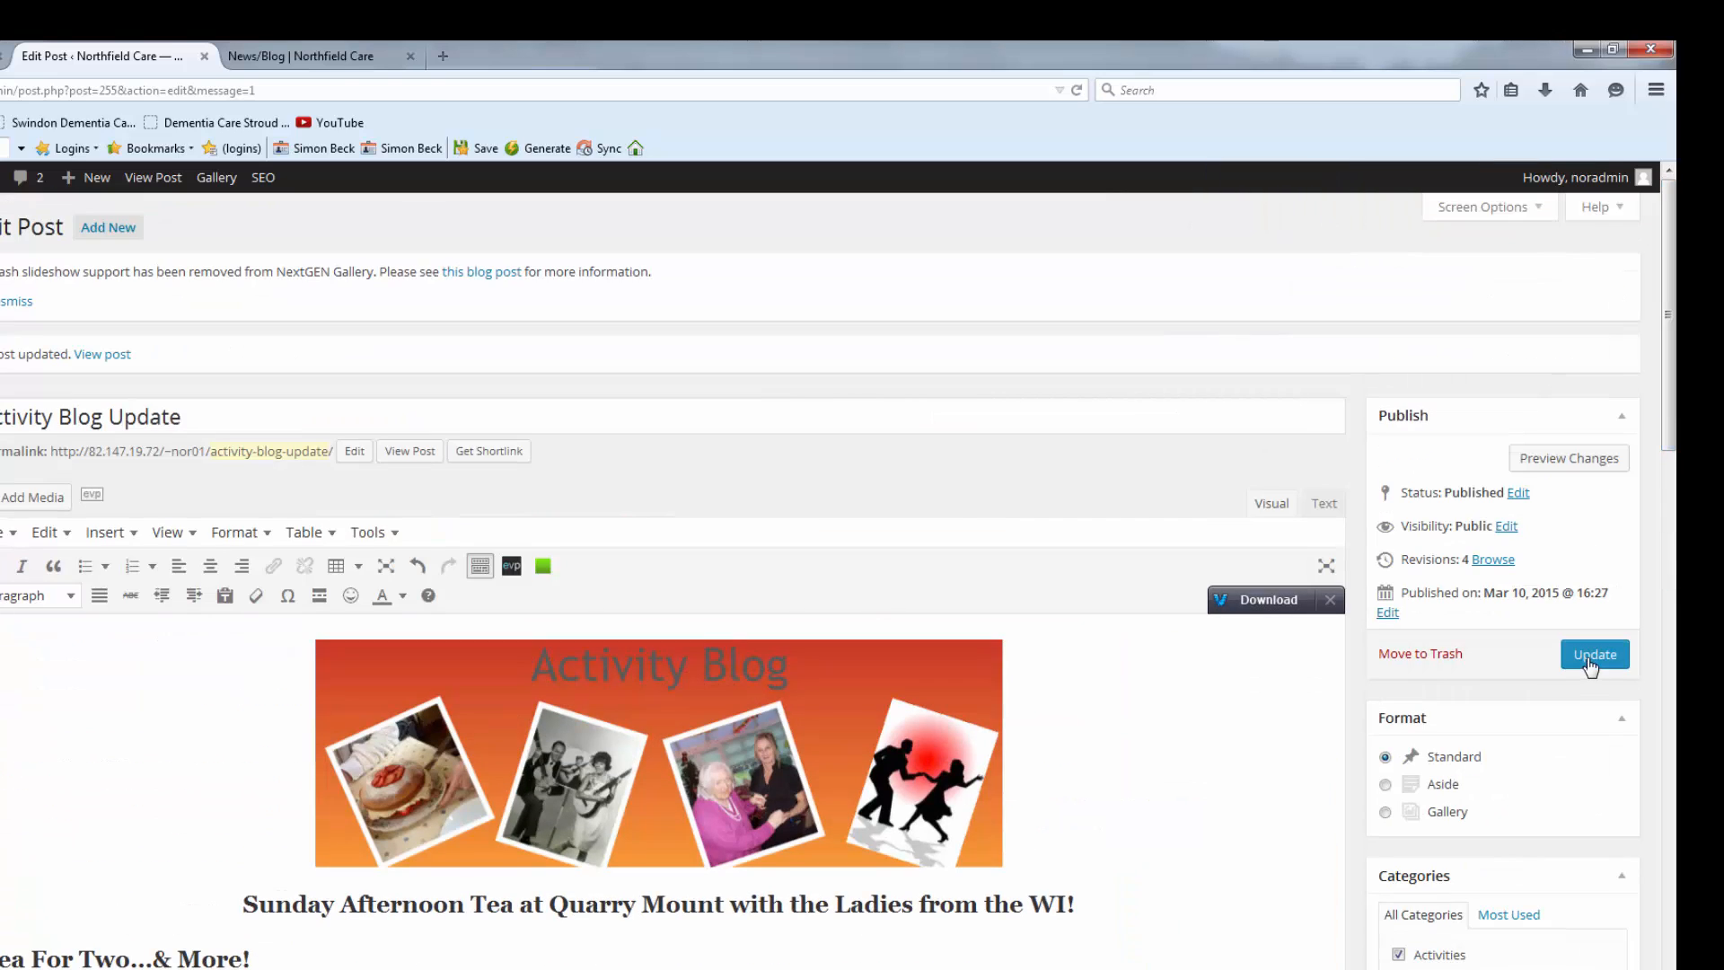
click(272, 60)
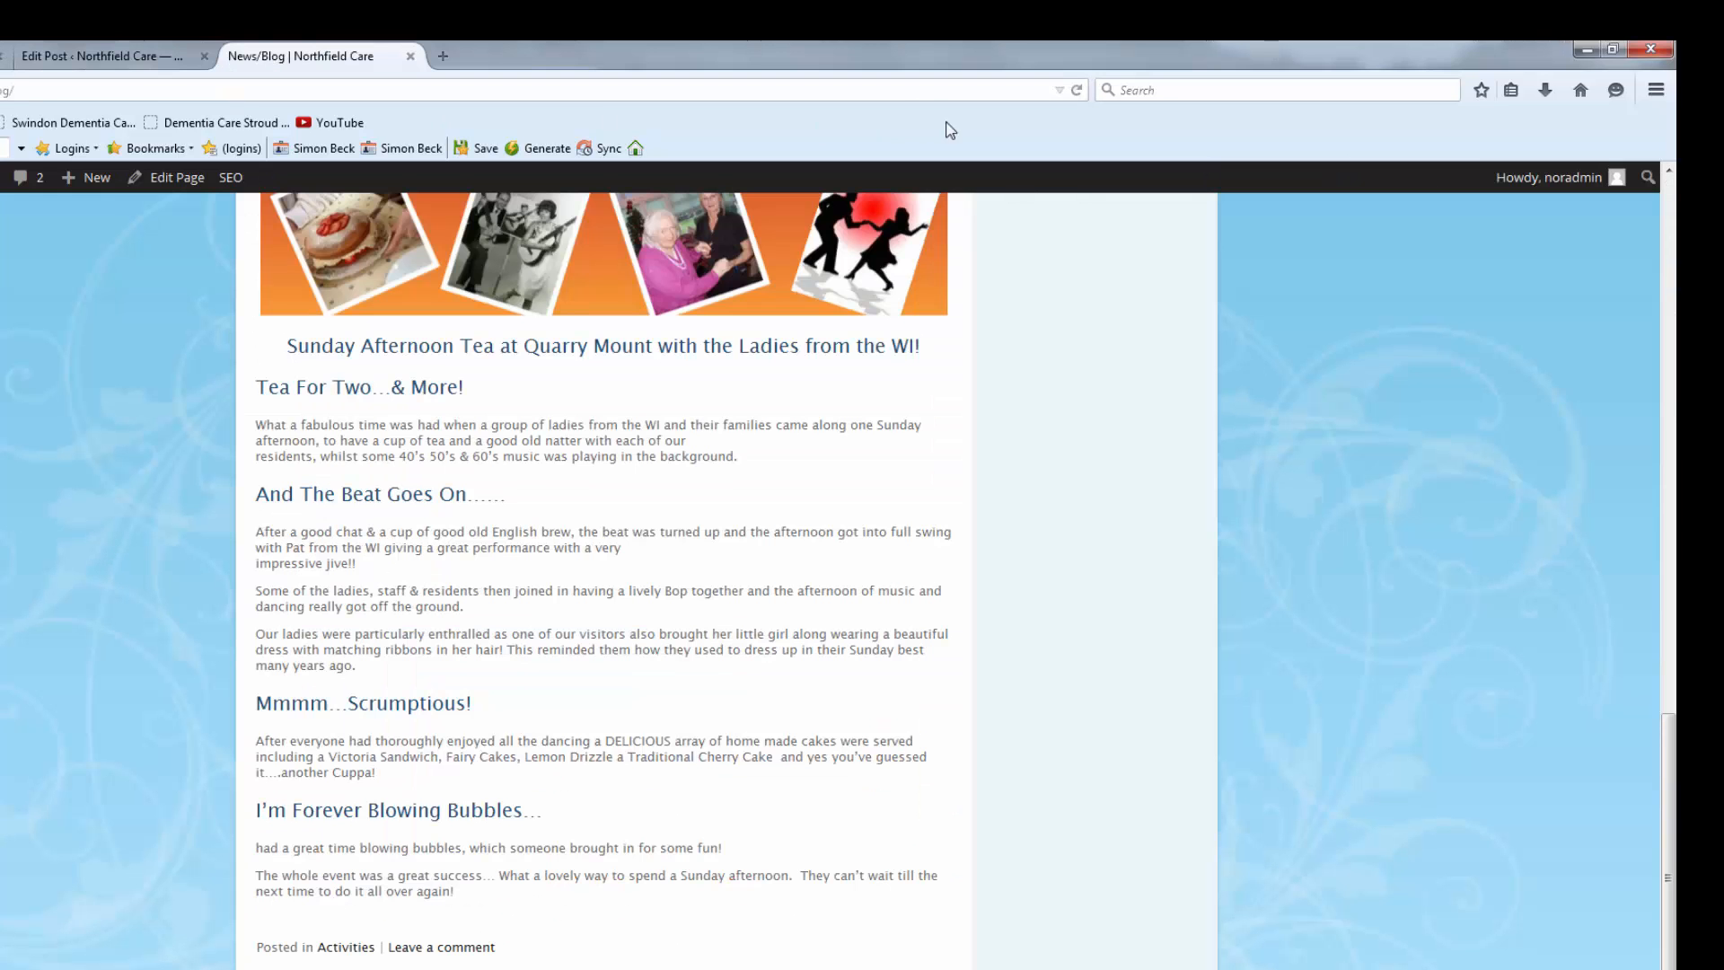
click(1077, 90)
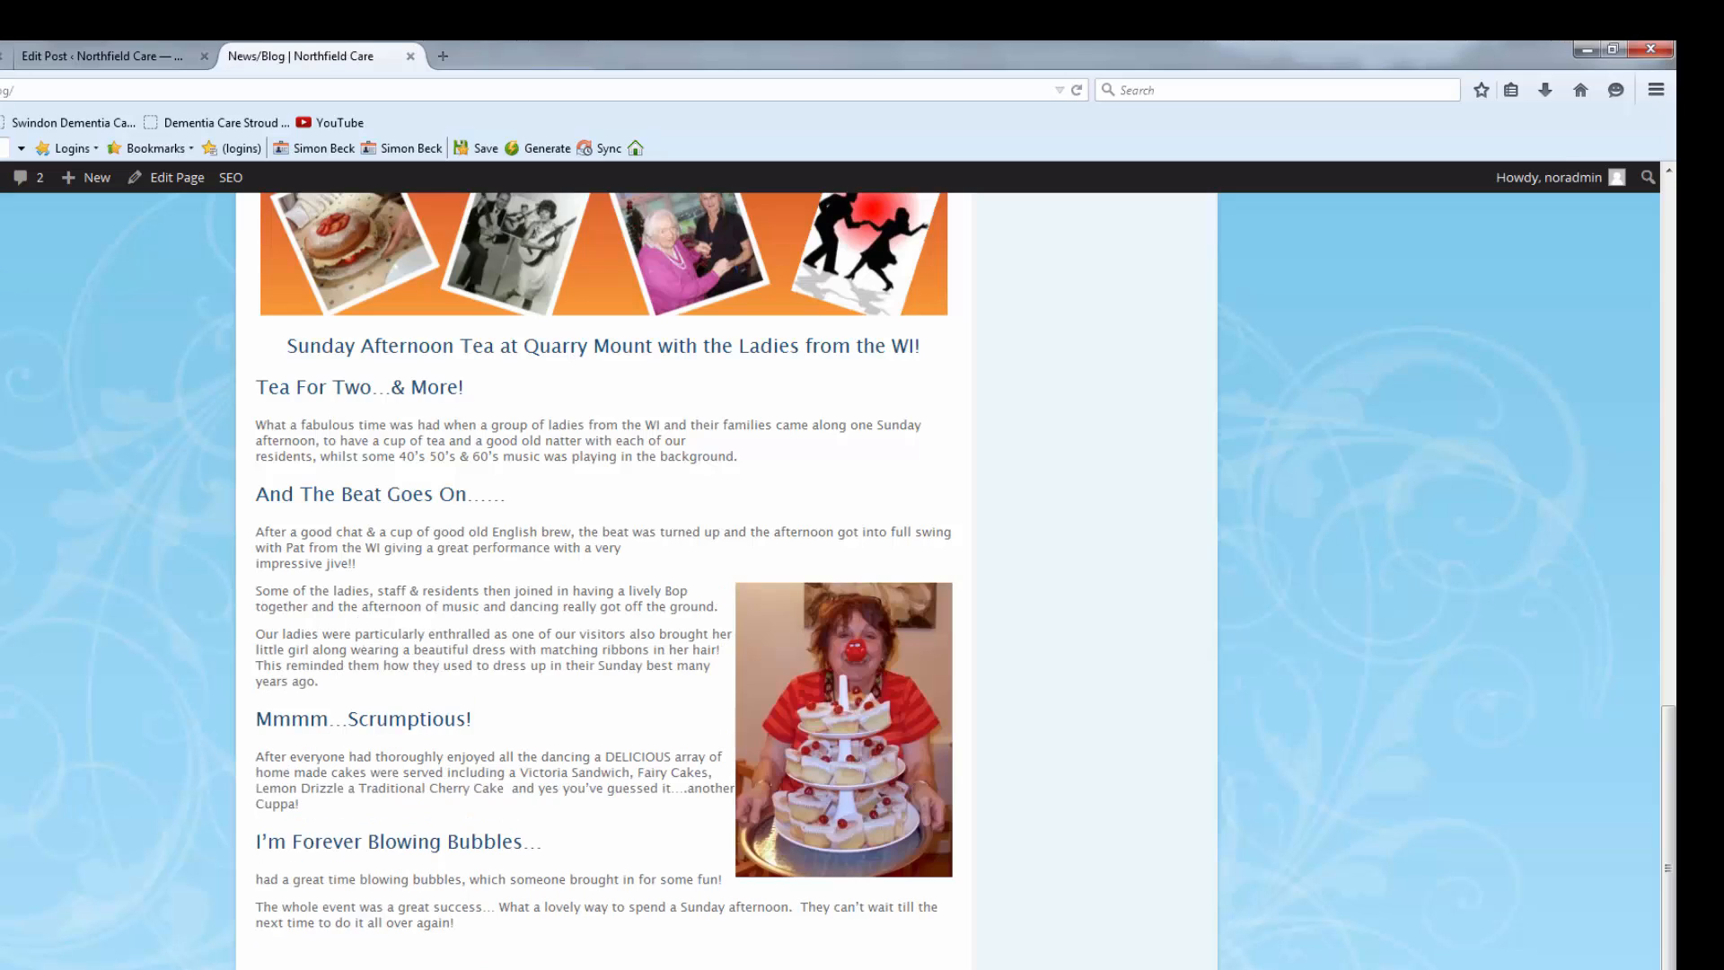
scroll(603, 580, down, 1)
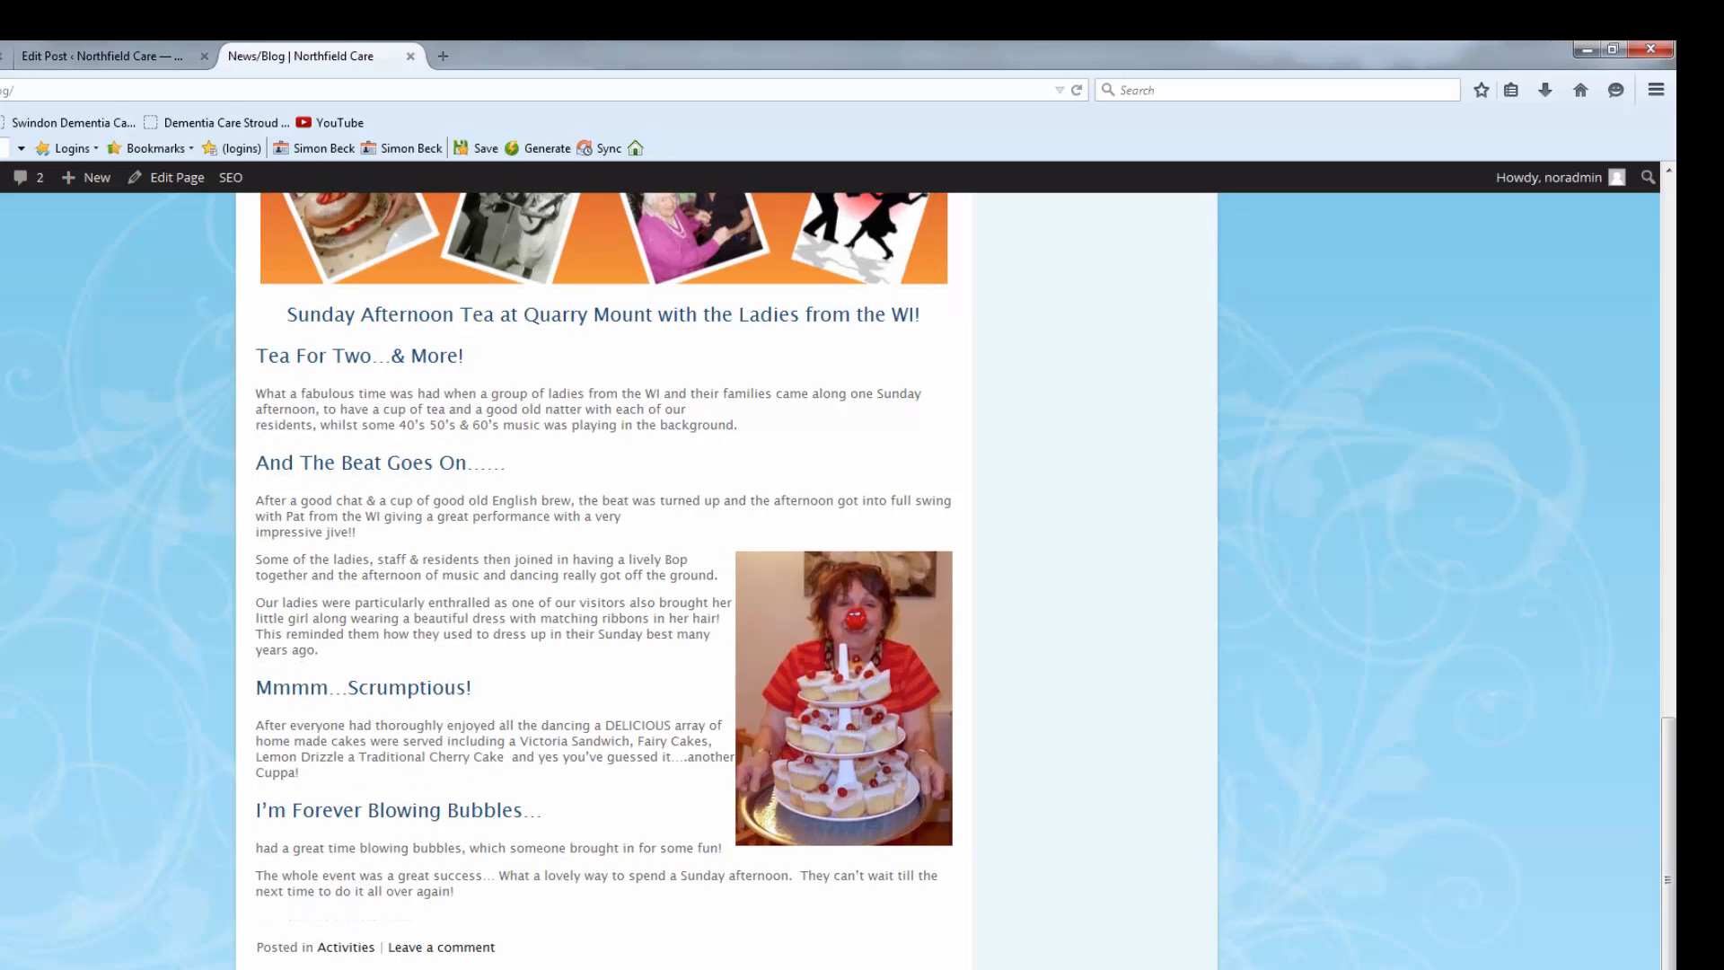
scroll(812, 745, up, 3)
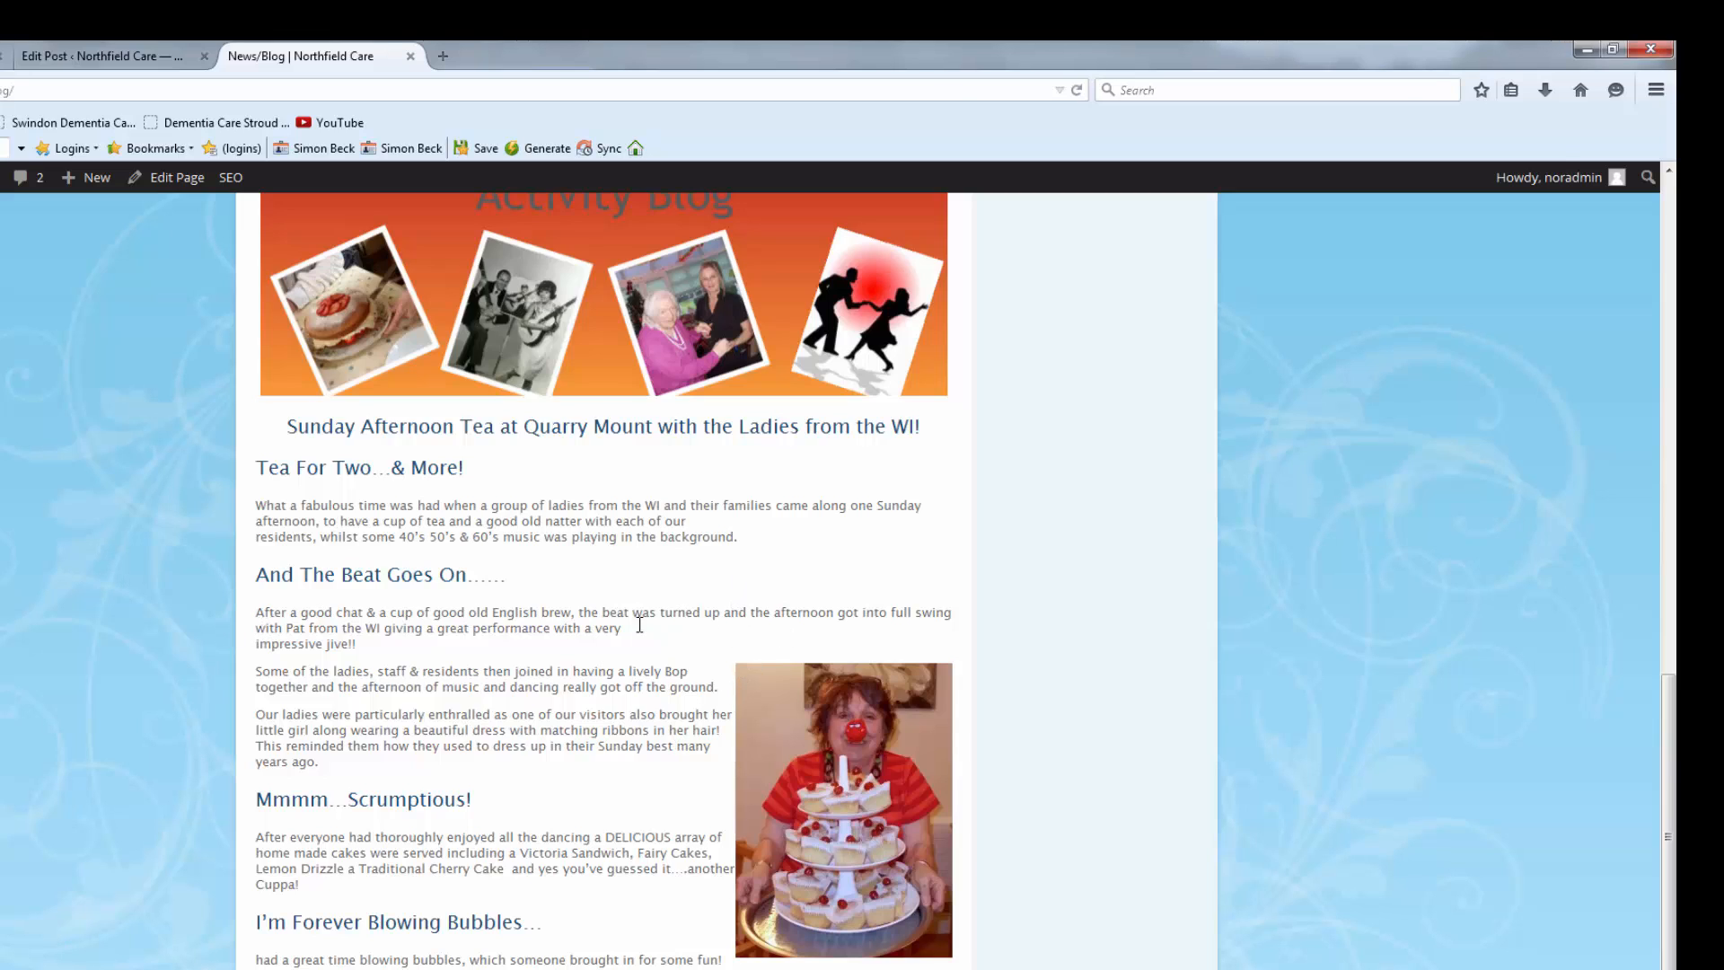
scroll(267, 665, down, 3)
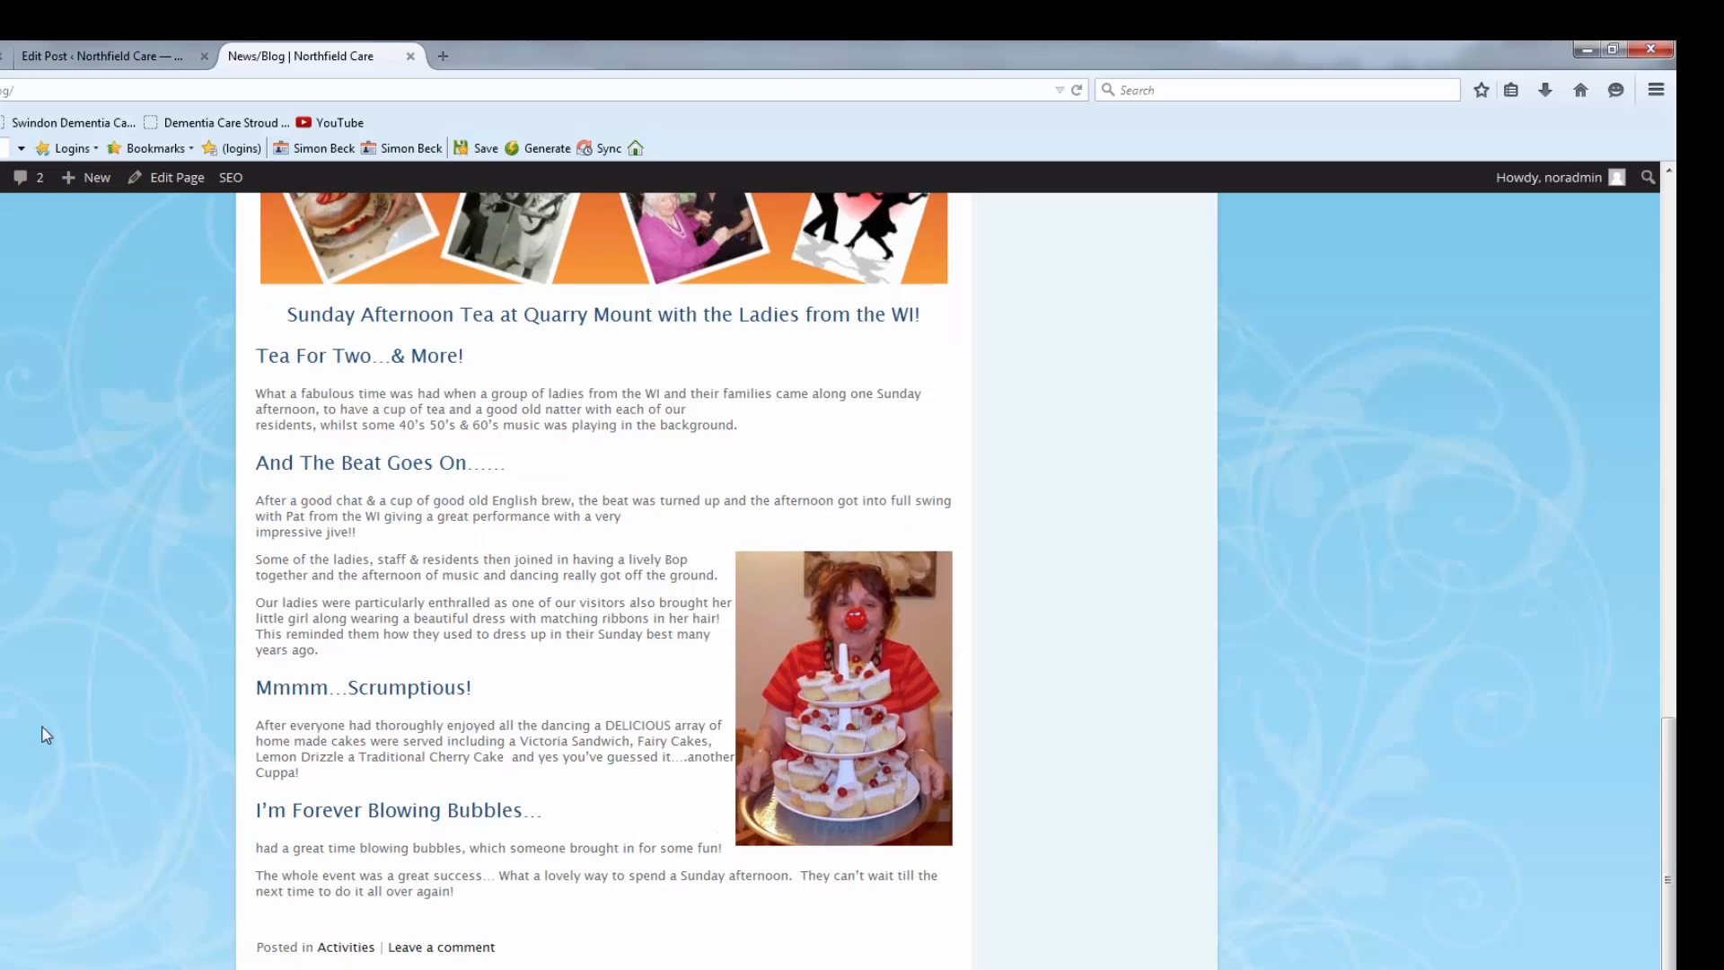
Resize the cupcake-stand photo to Thumbnail 150 × 150 and update the published post.
click(70, 59)
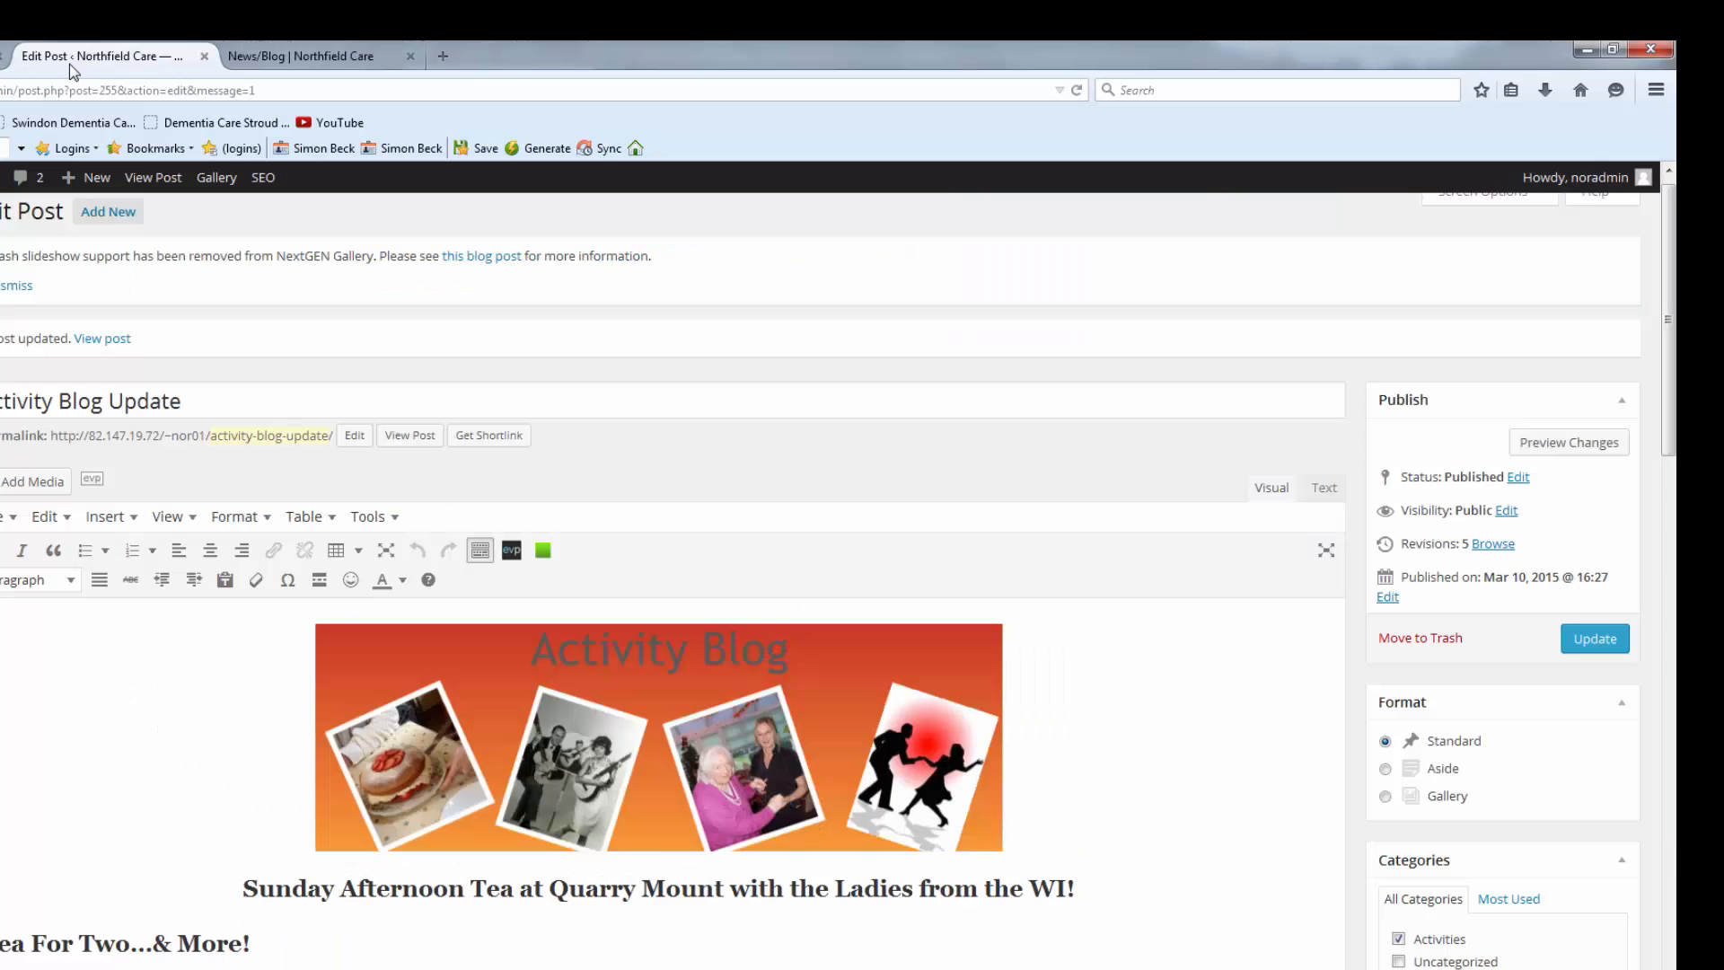
scroll(1078, 662, down, 8)
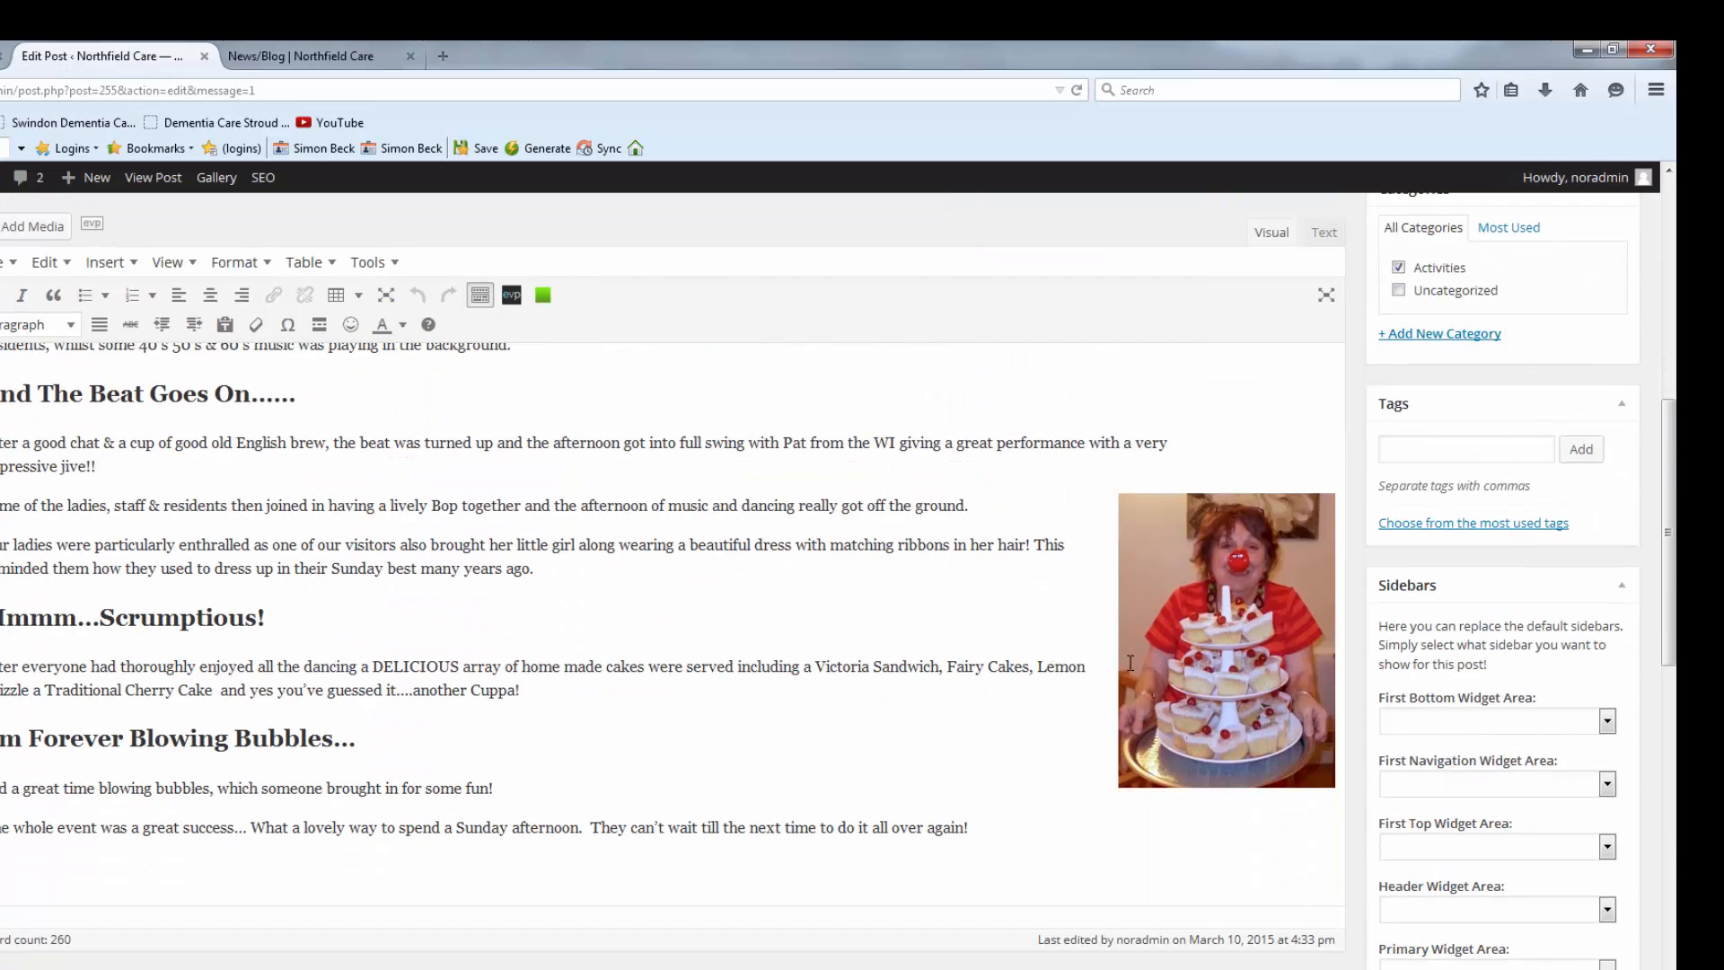
click(1205, 634)
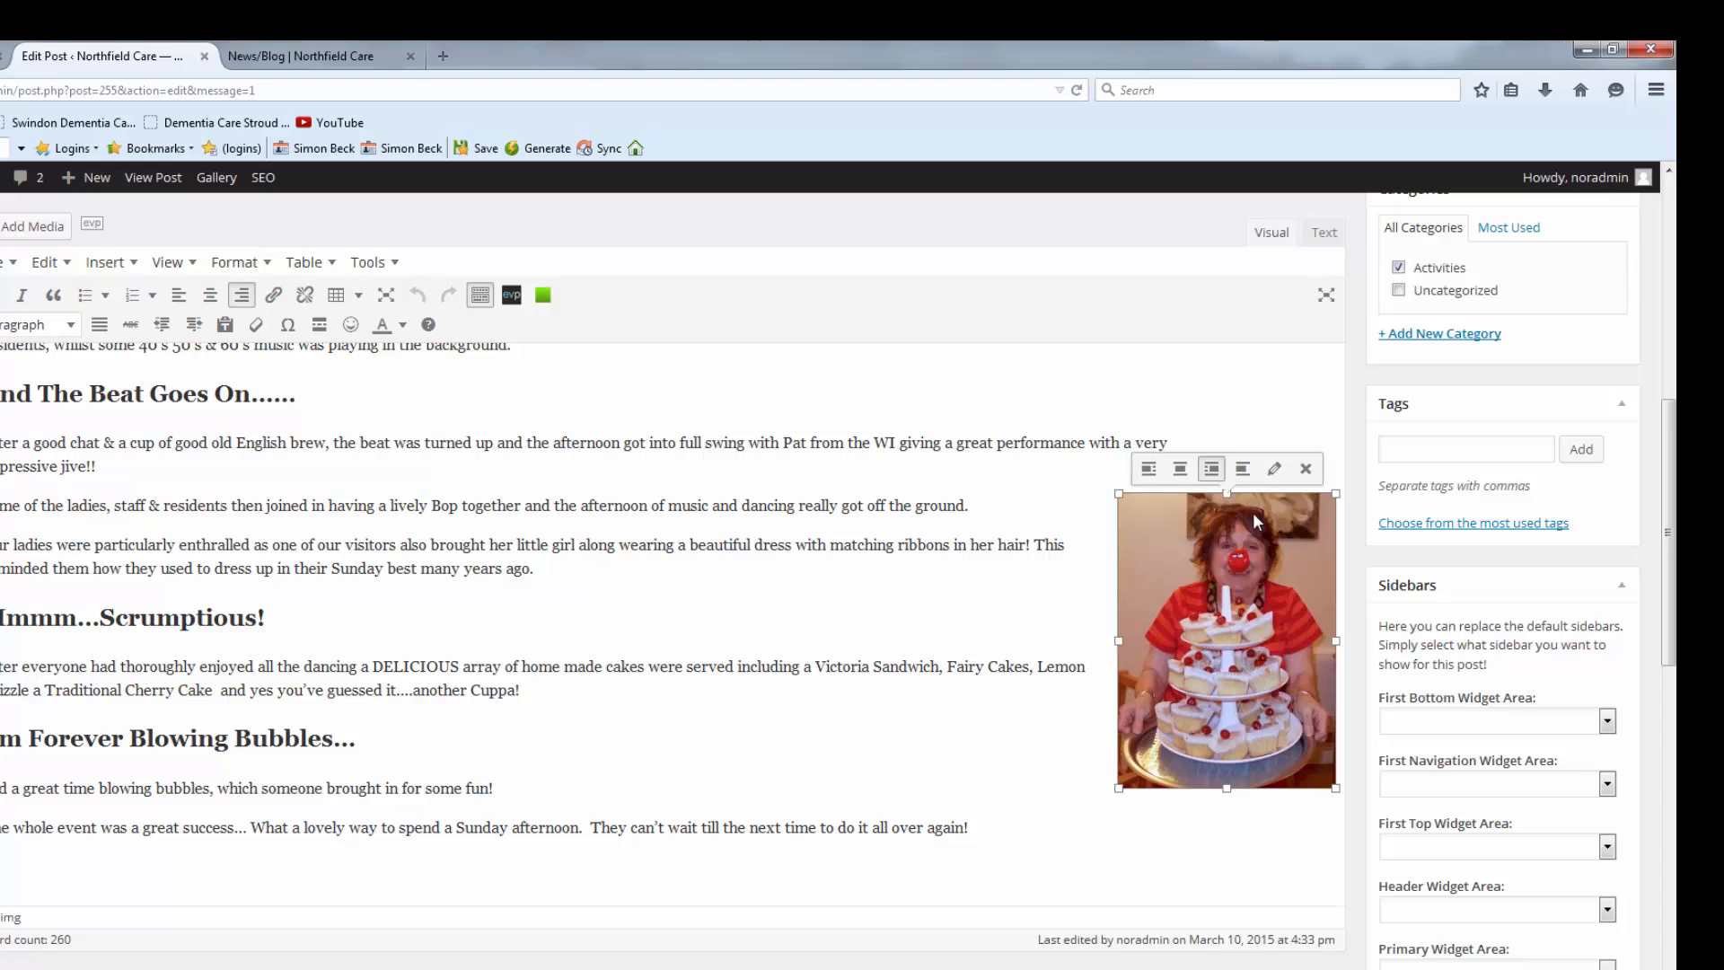
click(1274, 470)
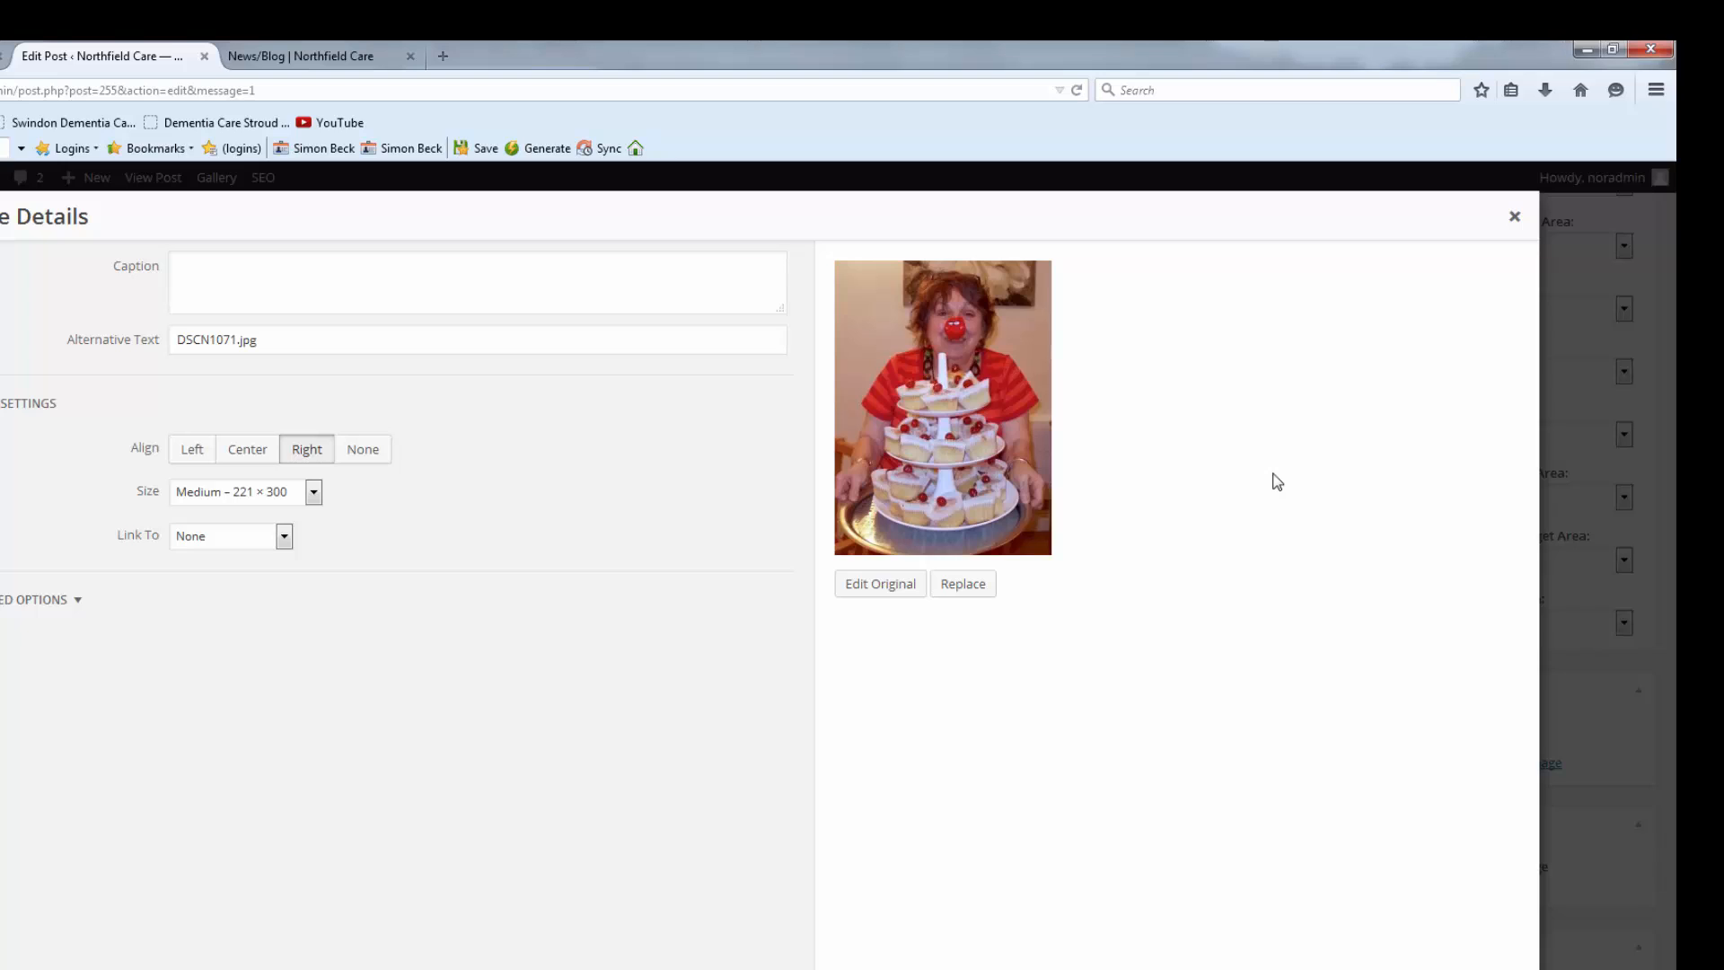
click(296, 492)
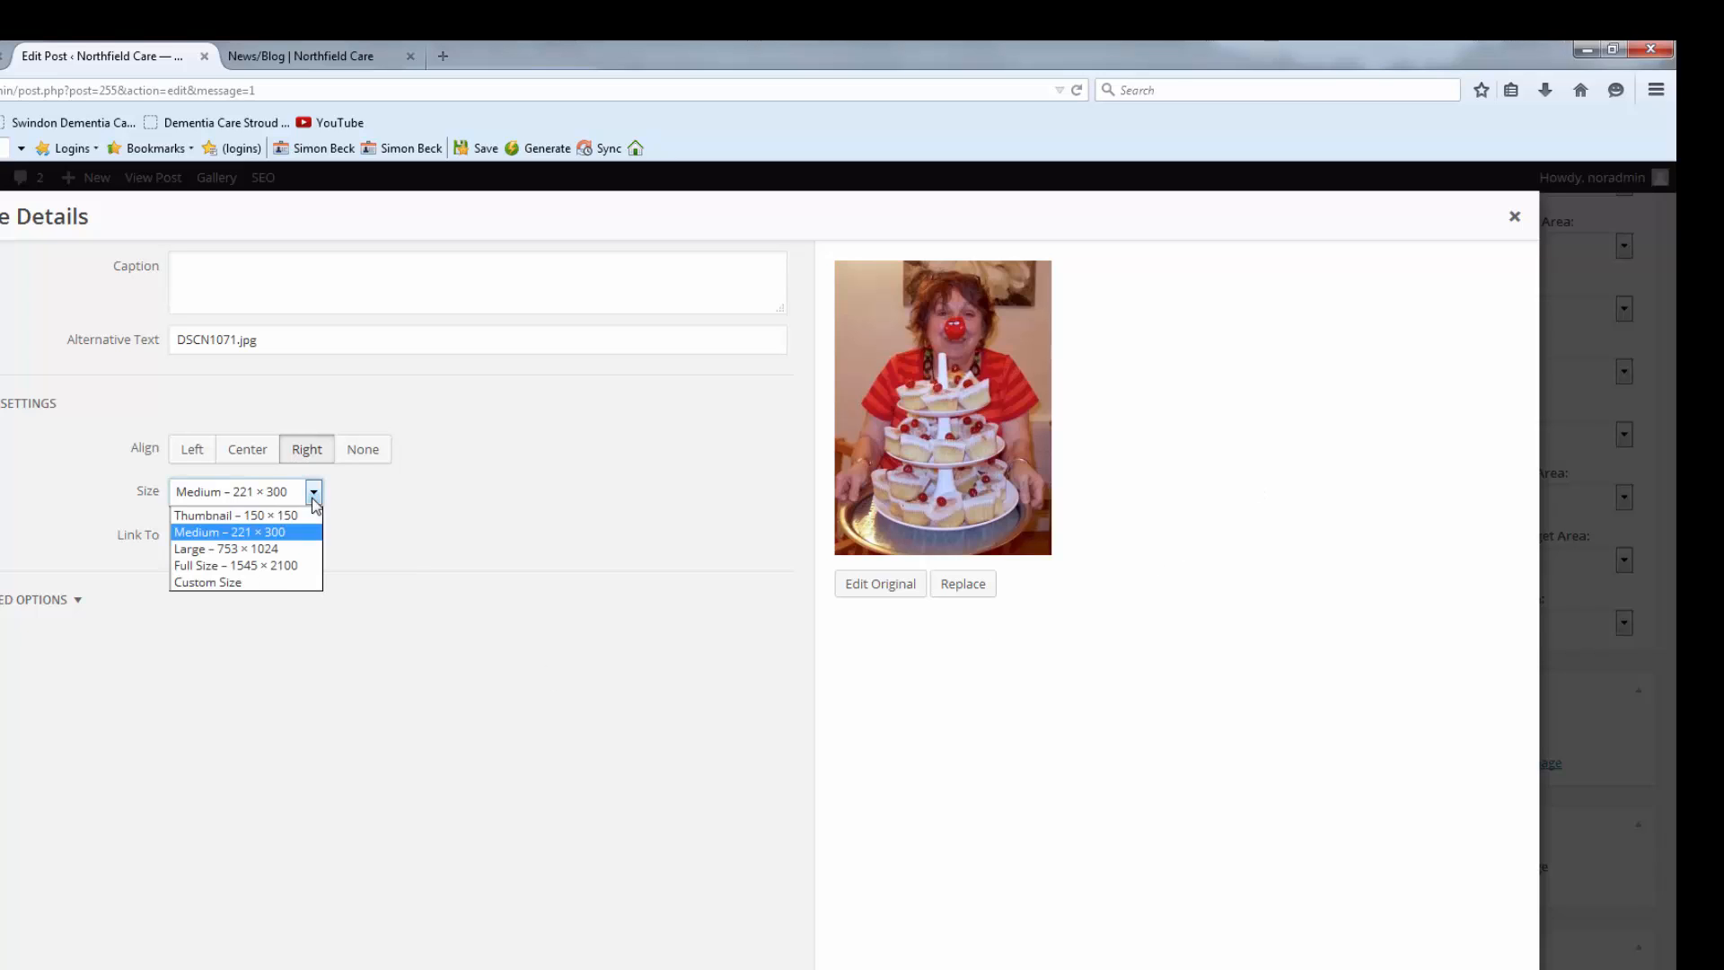
click(260, 516)
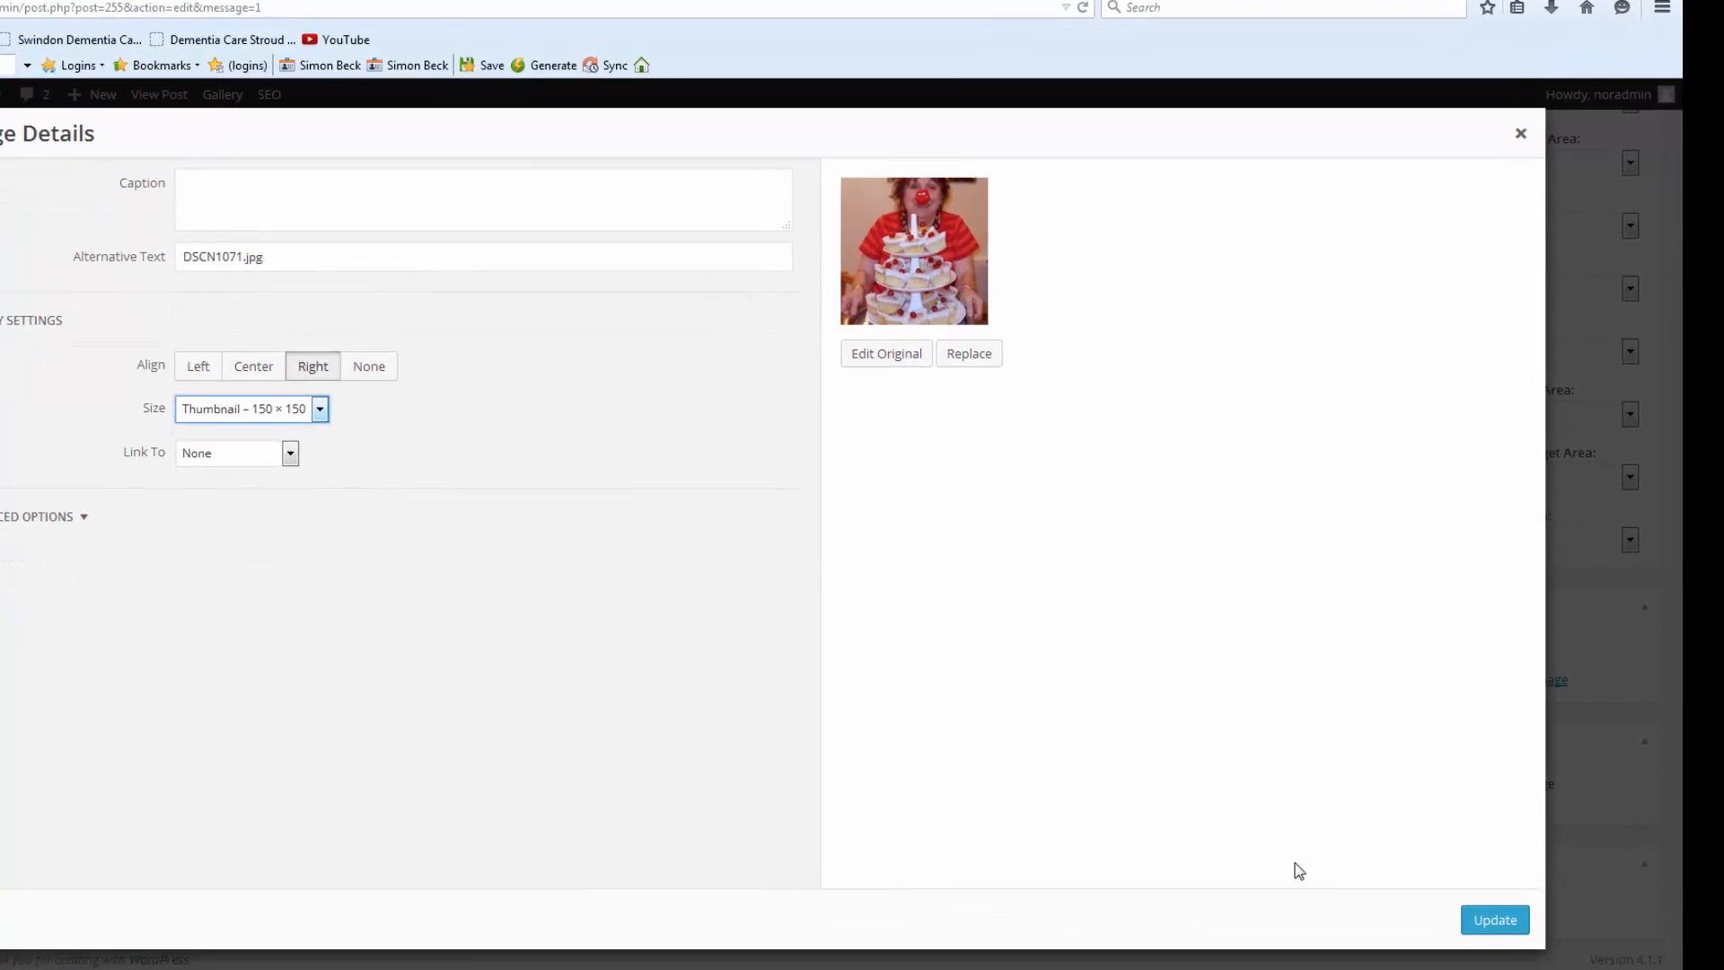
click(1482, 921)
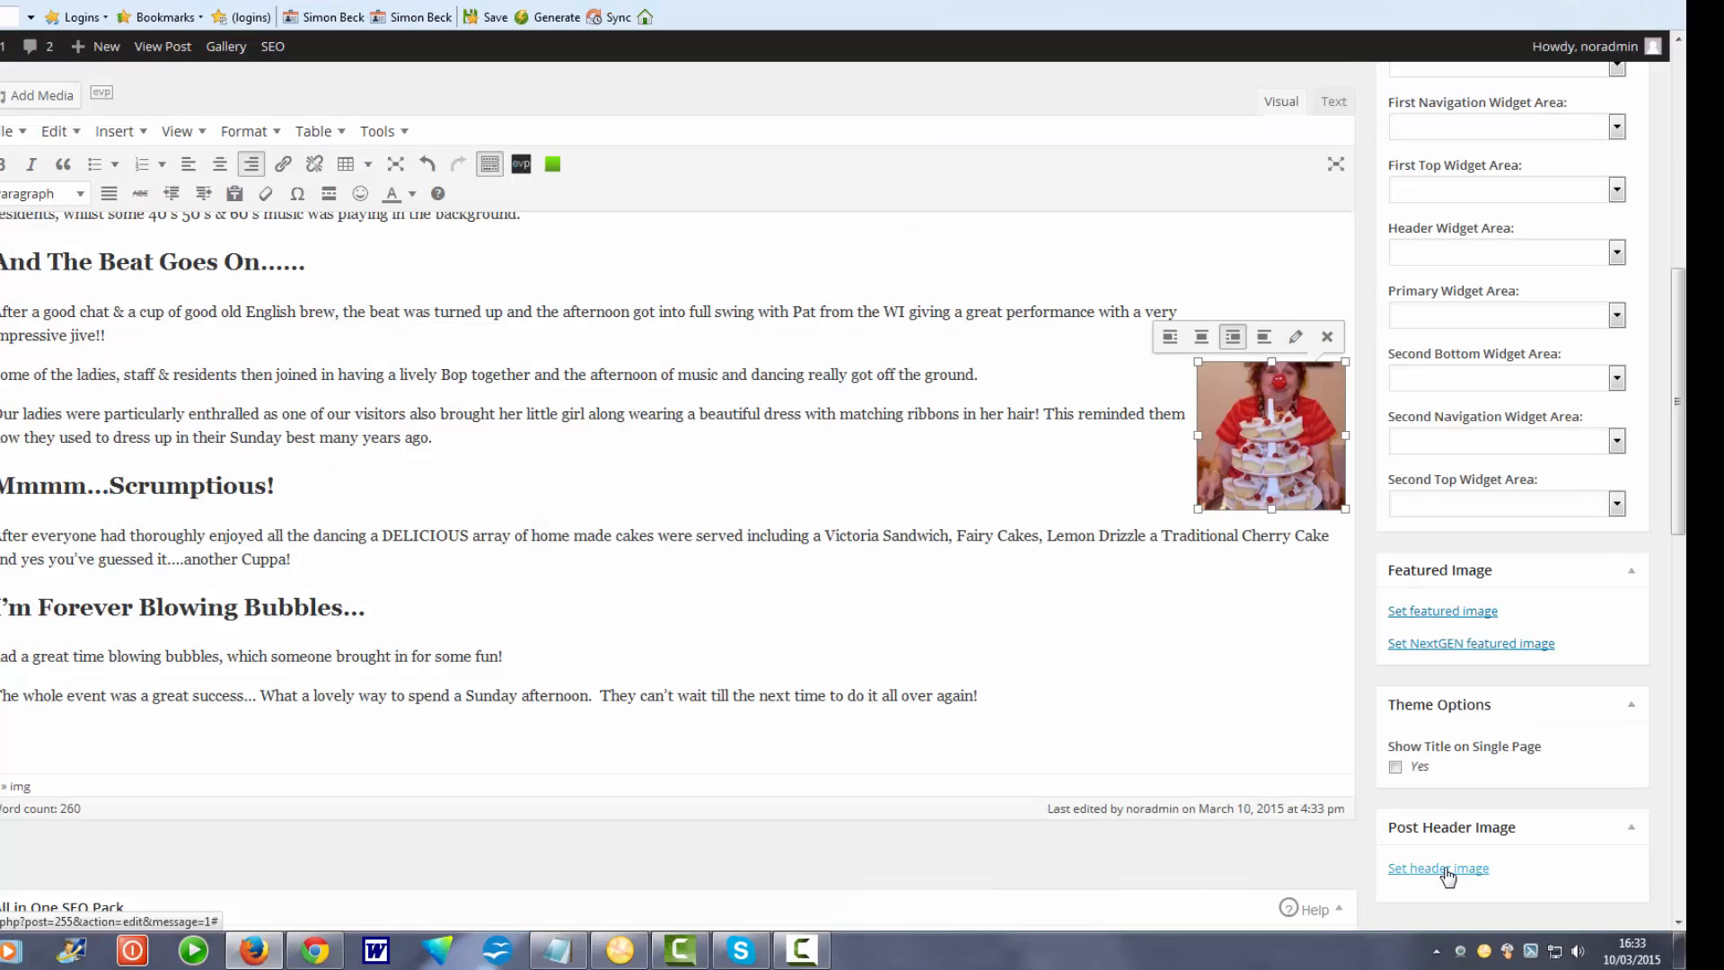
click(1267, 708)
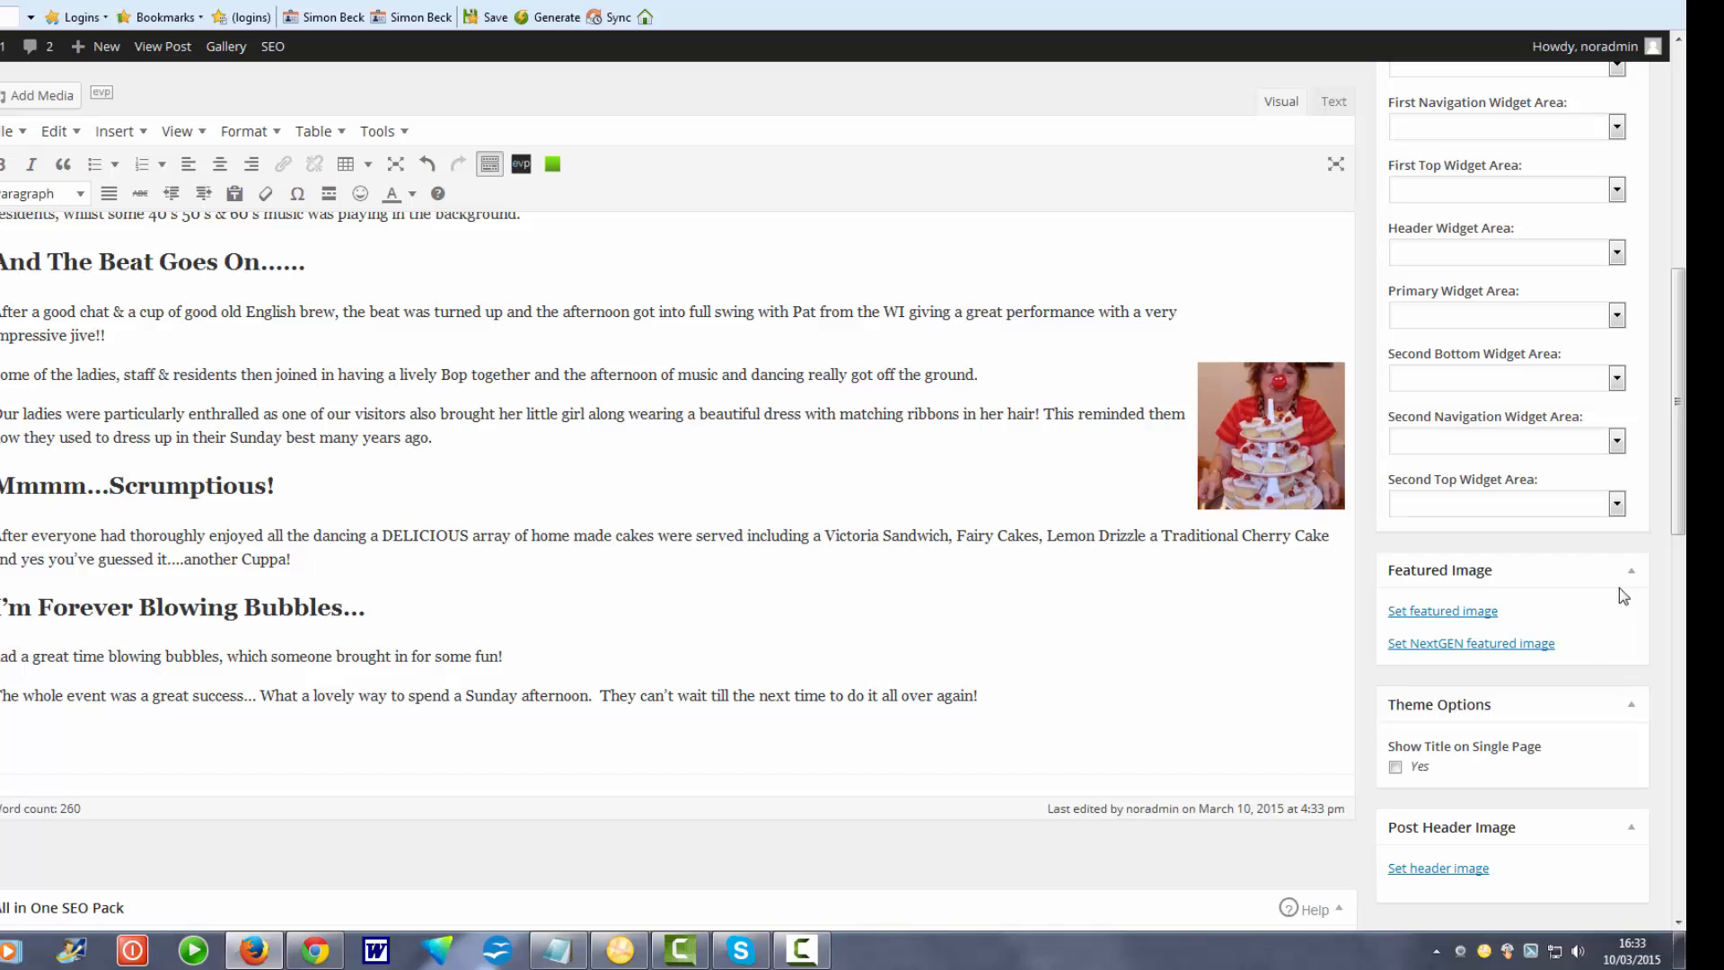
drag(1679, 471, 1684, 271)
click(1604, 459)
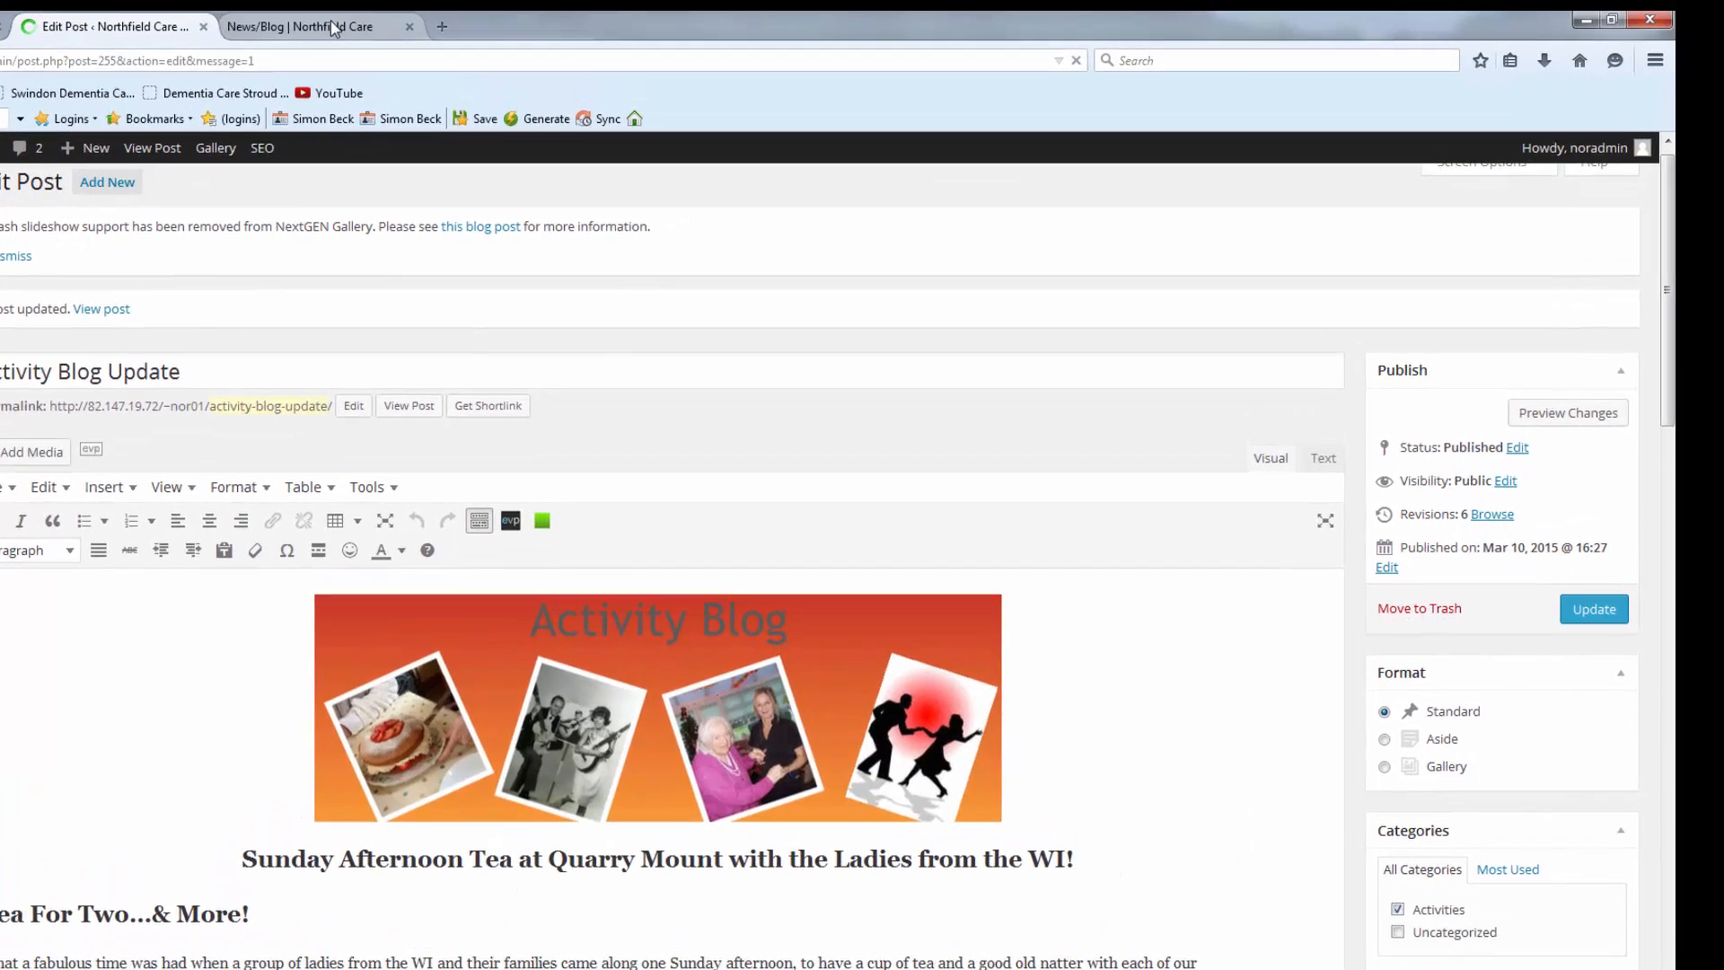
Reload the live News/Blog page and scroll to inspect the smaller thumbnail photo.
click(332, 27)
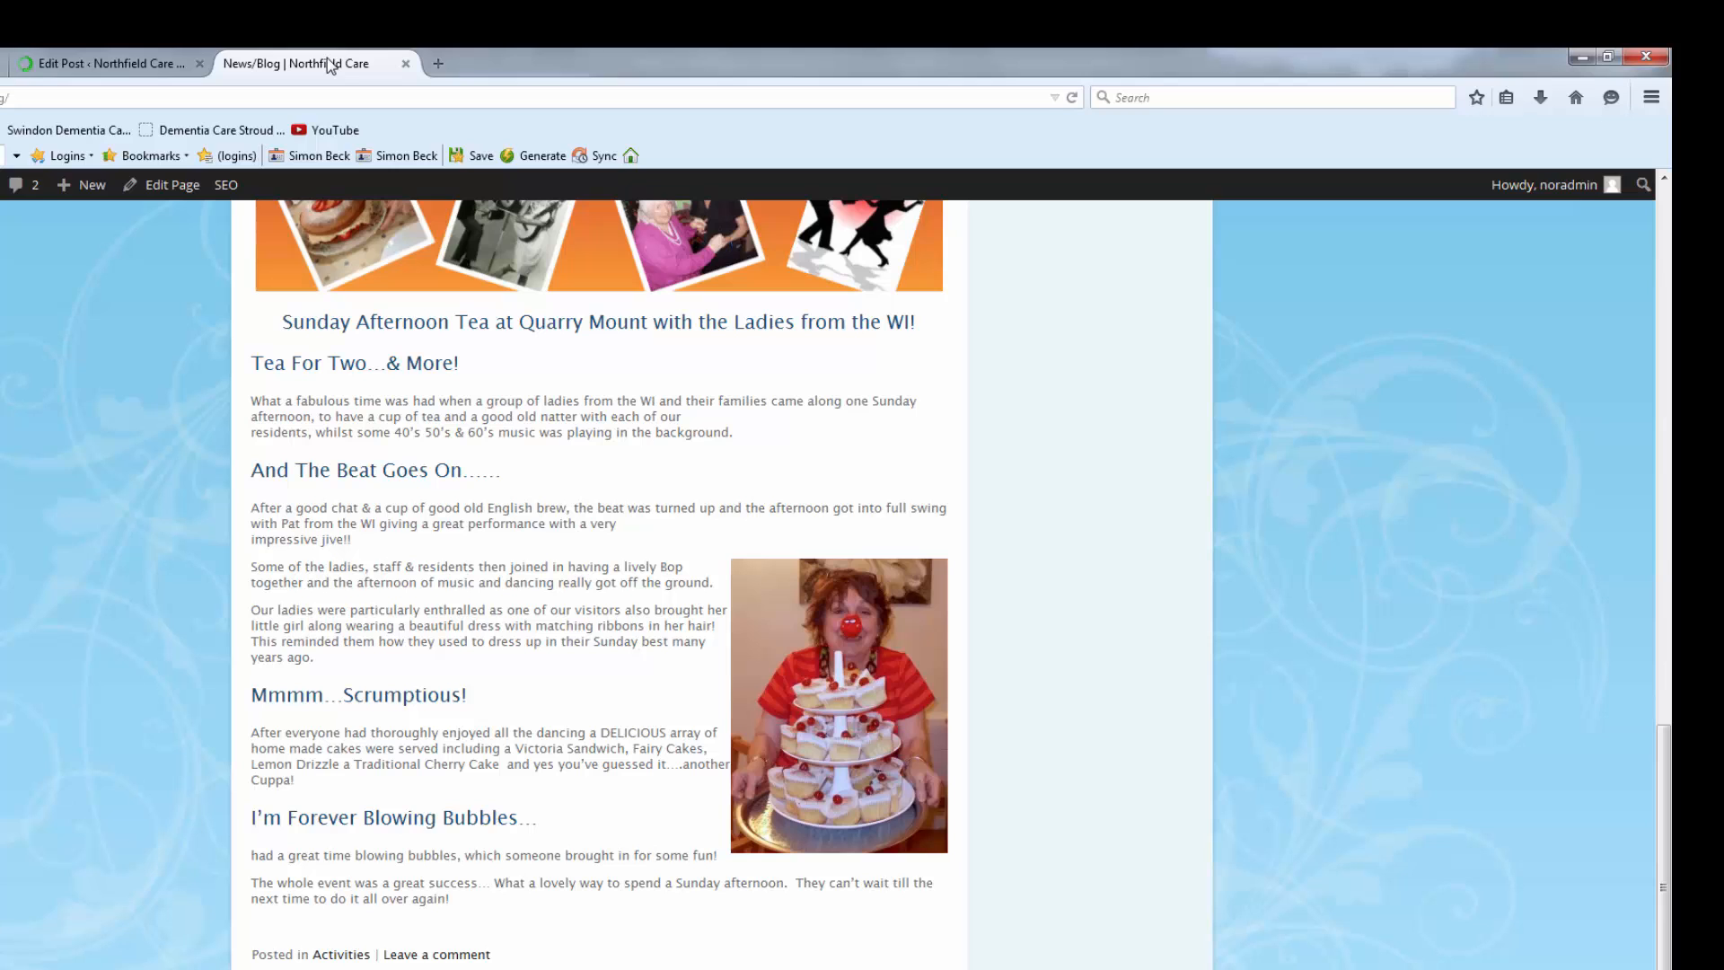
click(1071, 97)
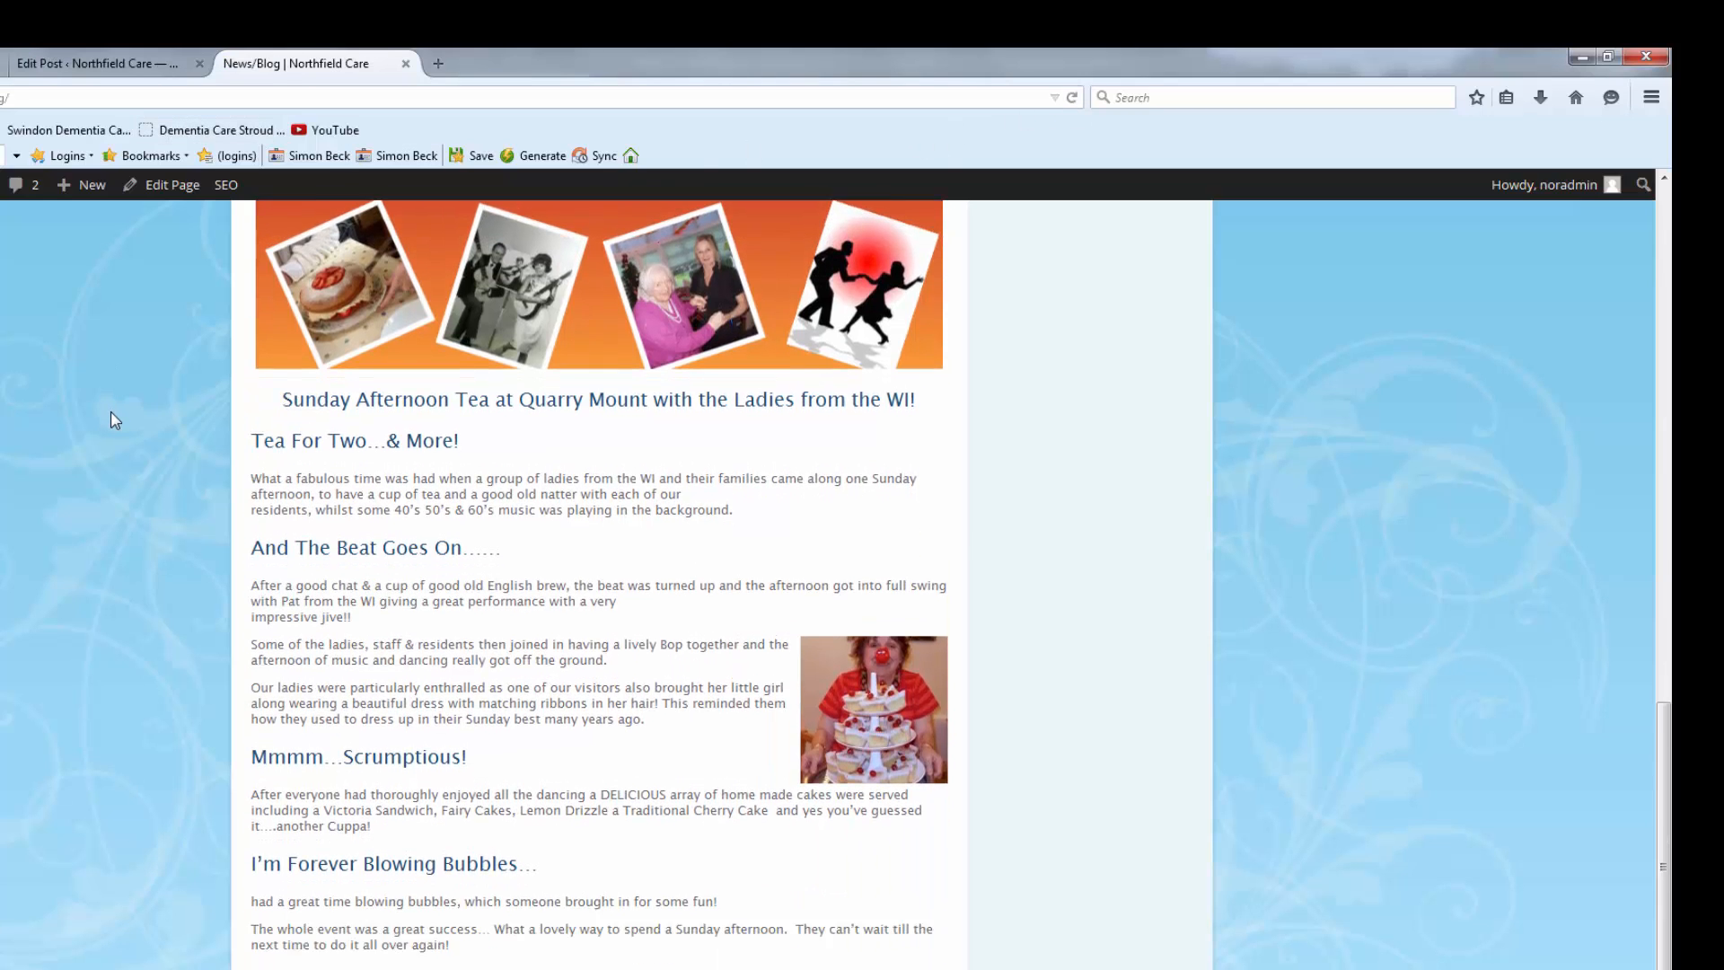
scroll(111, 411, down, 1)
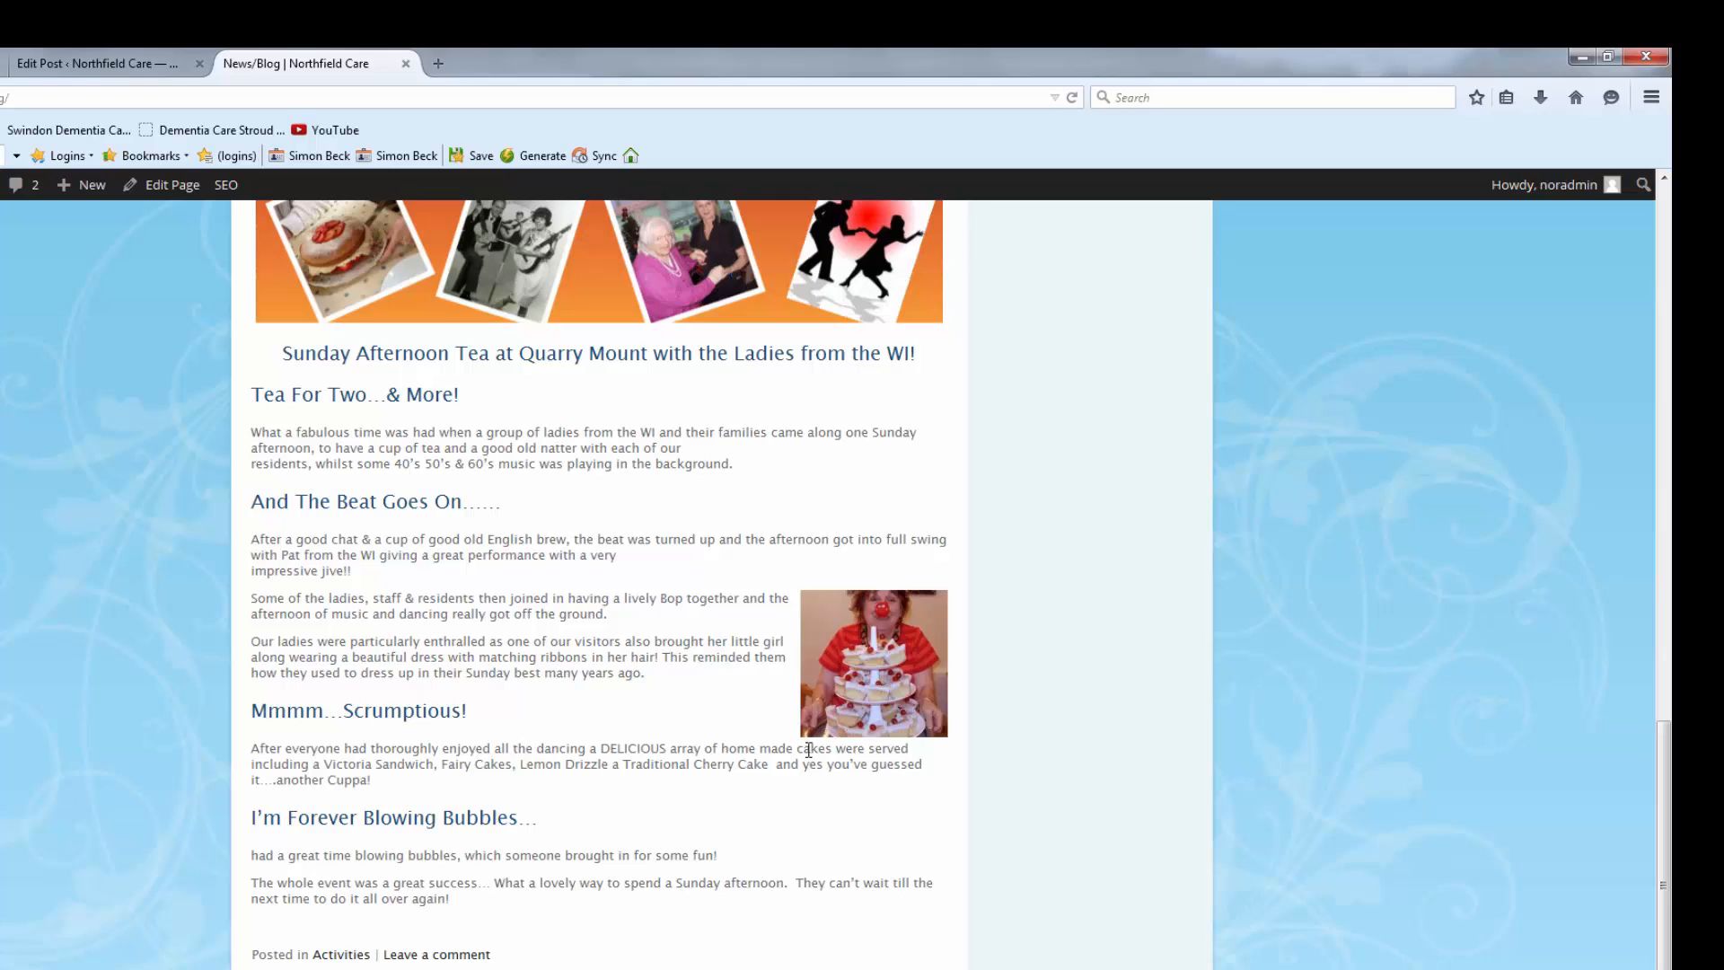
scroll(809, 750, up, 10)
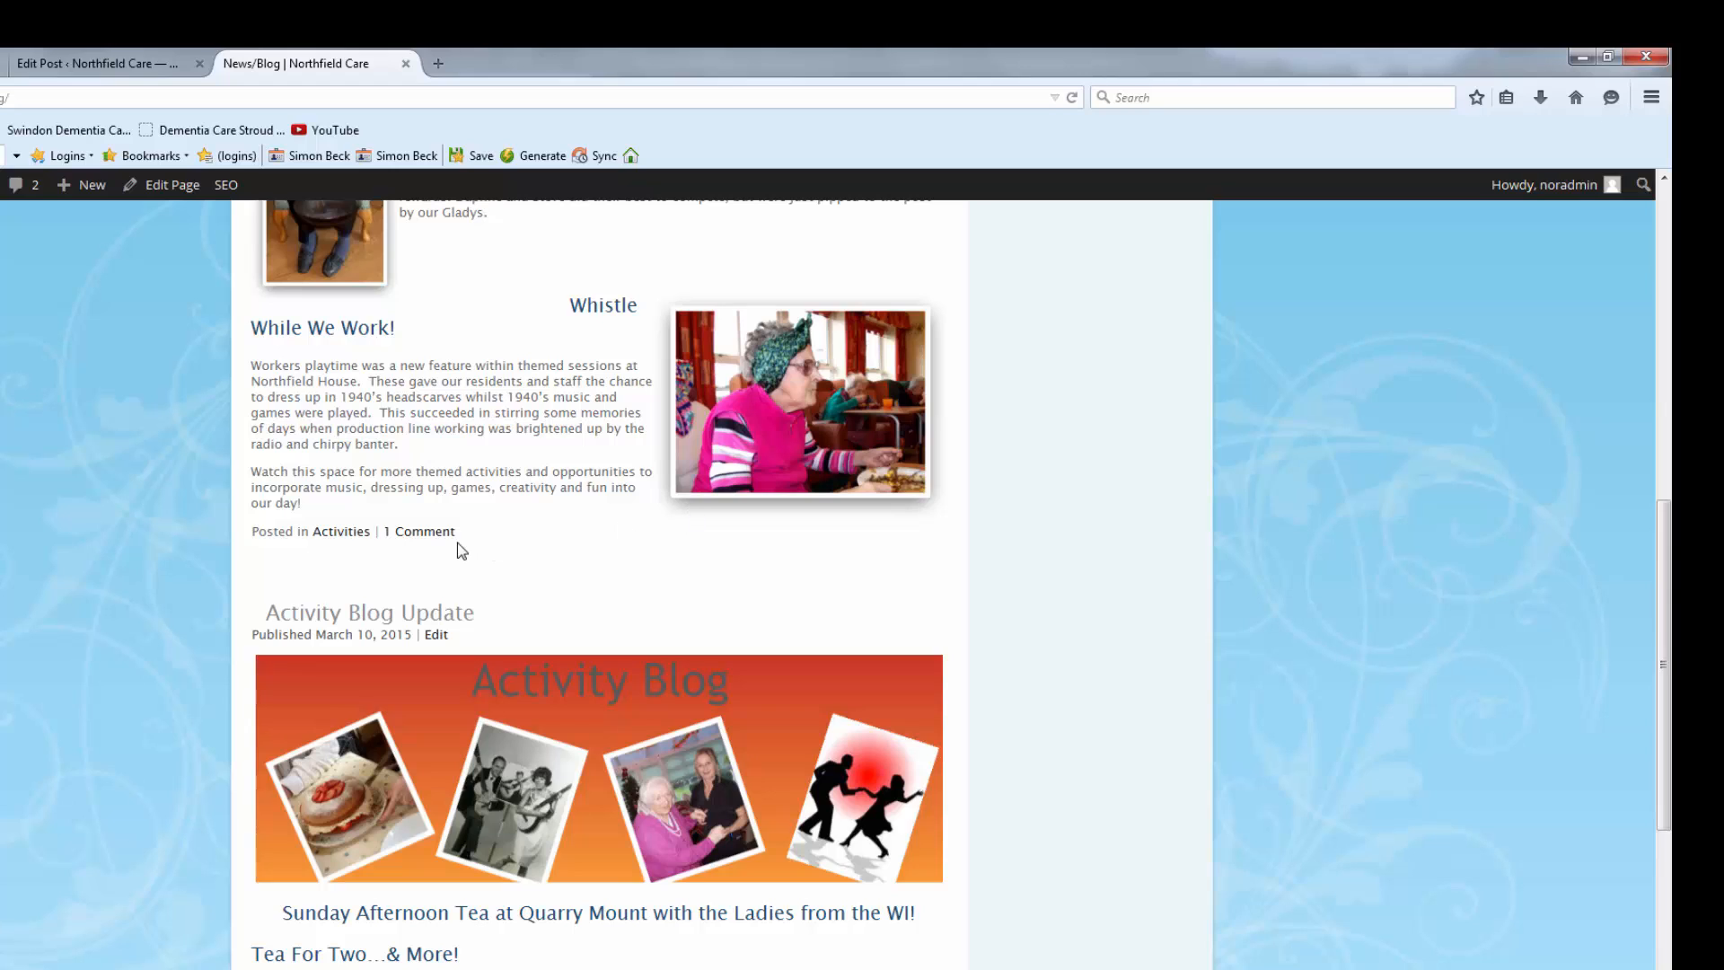
scroll(460, 549, down, 6)
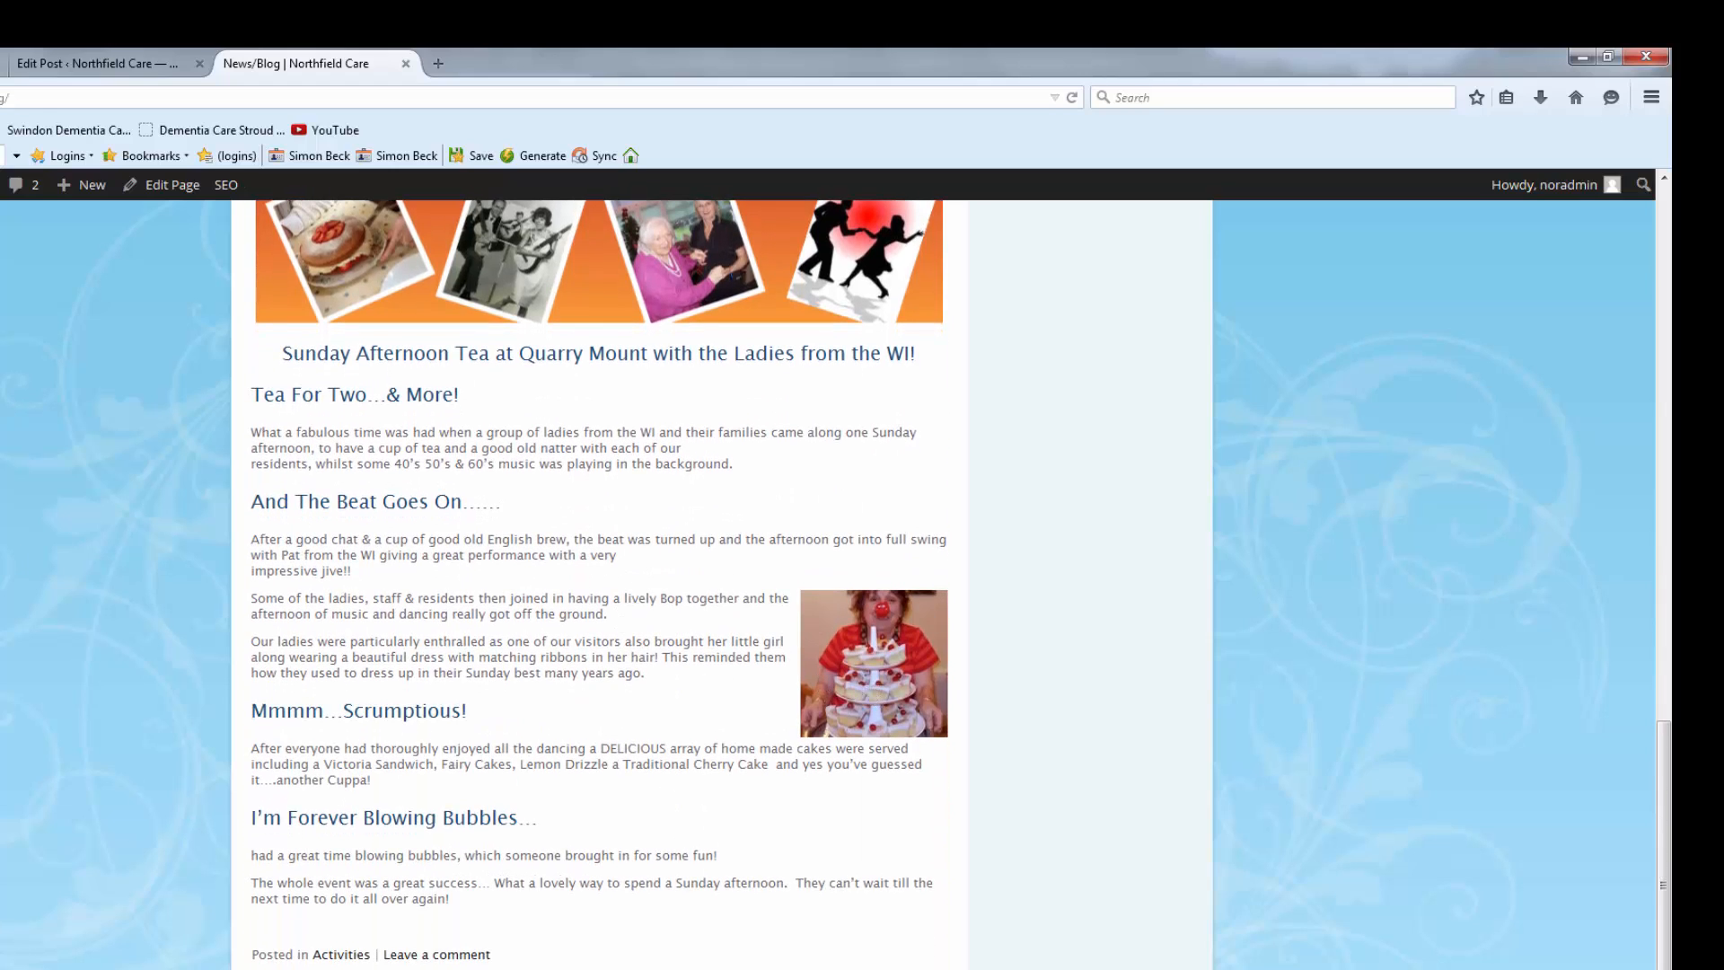
Remove the cupcake-stand photo from the post body and update the post.
click(54, 64)
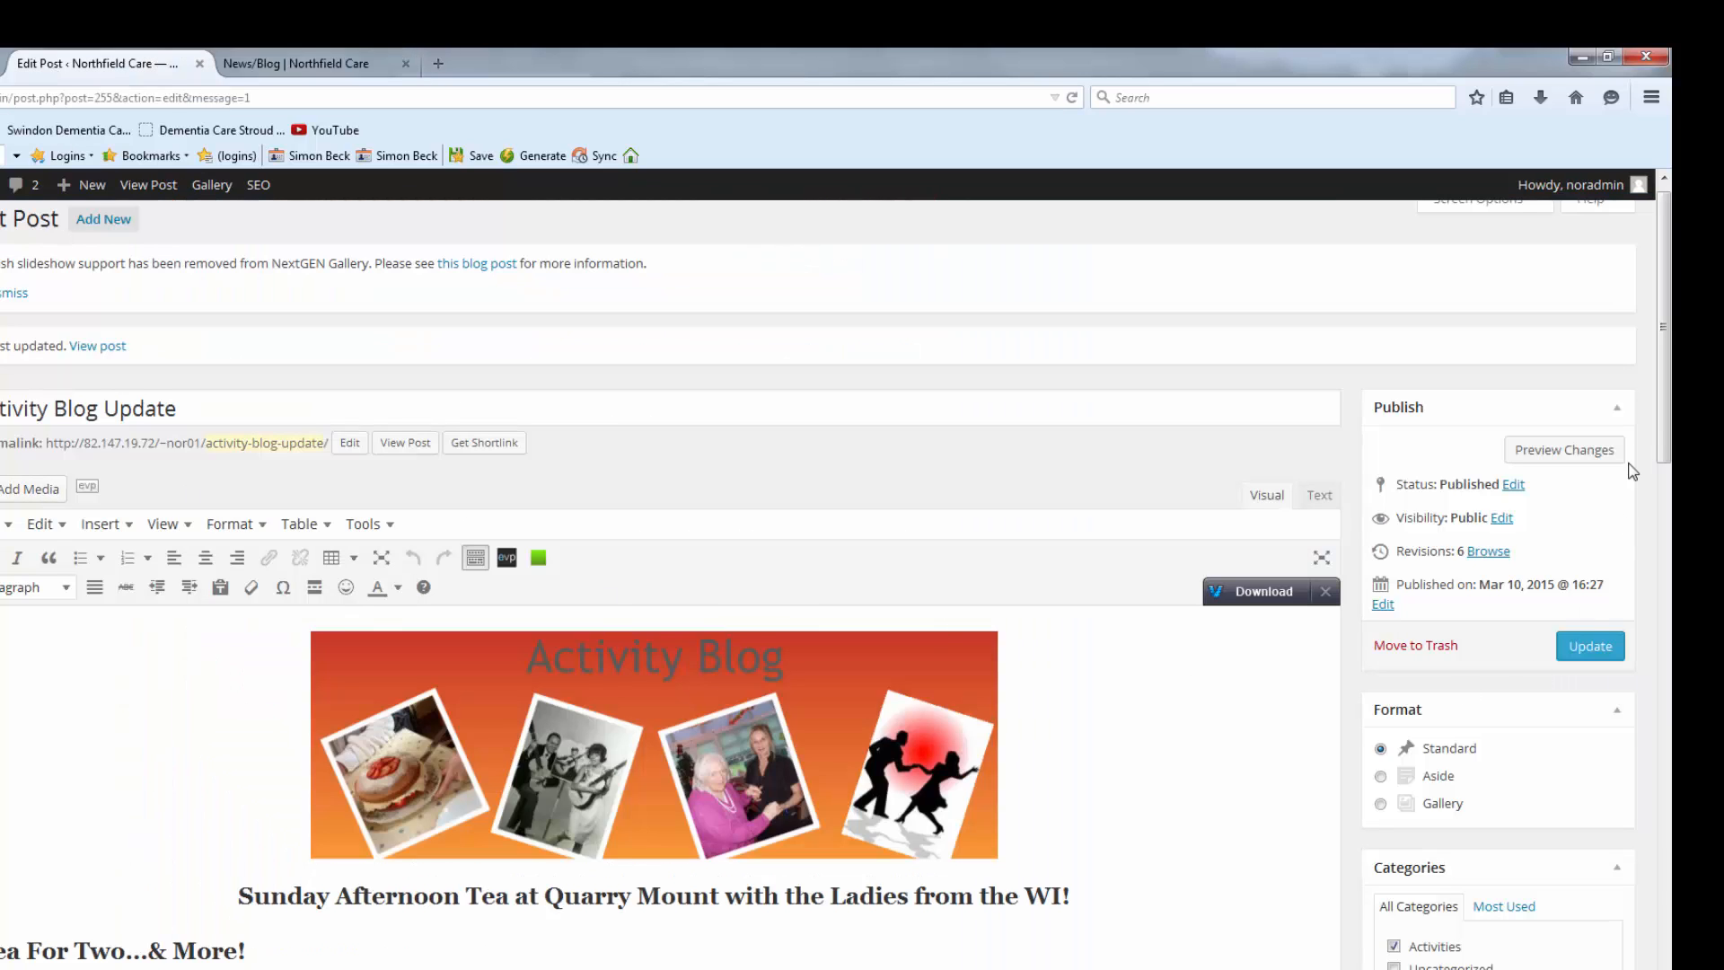
drag(1666, 427, 1671, 692)
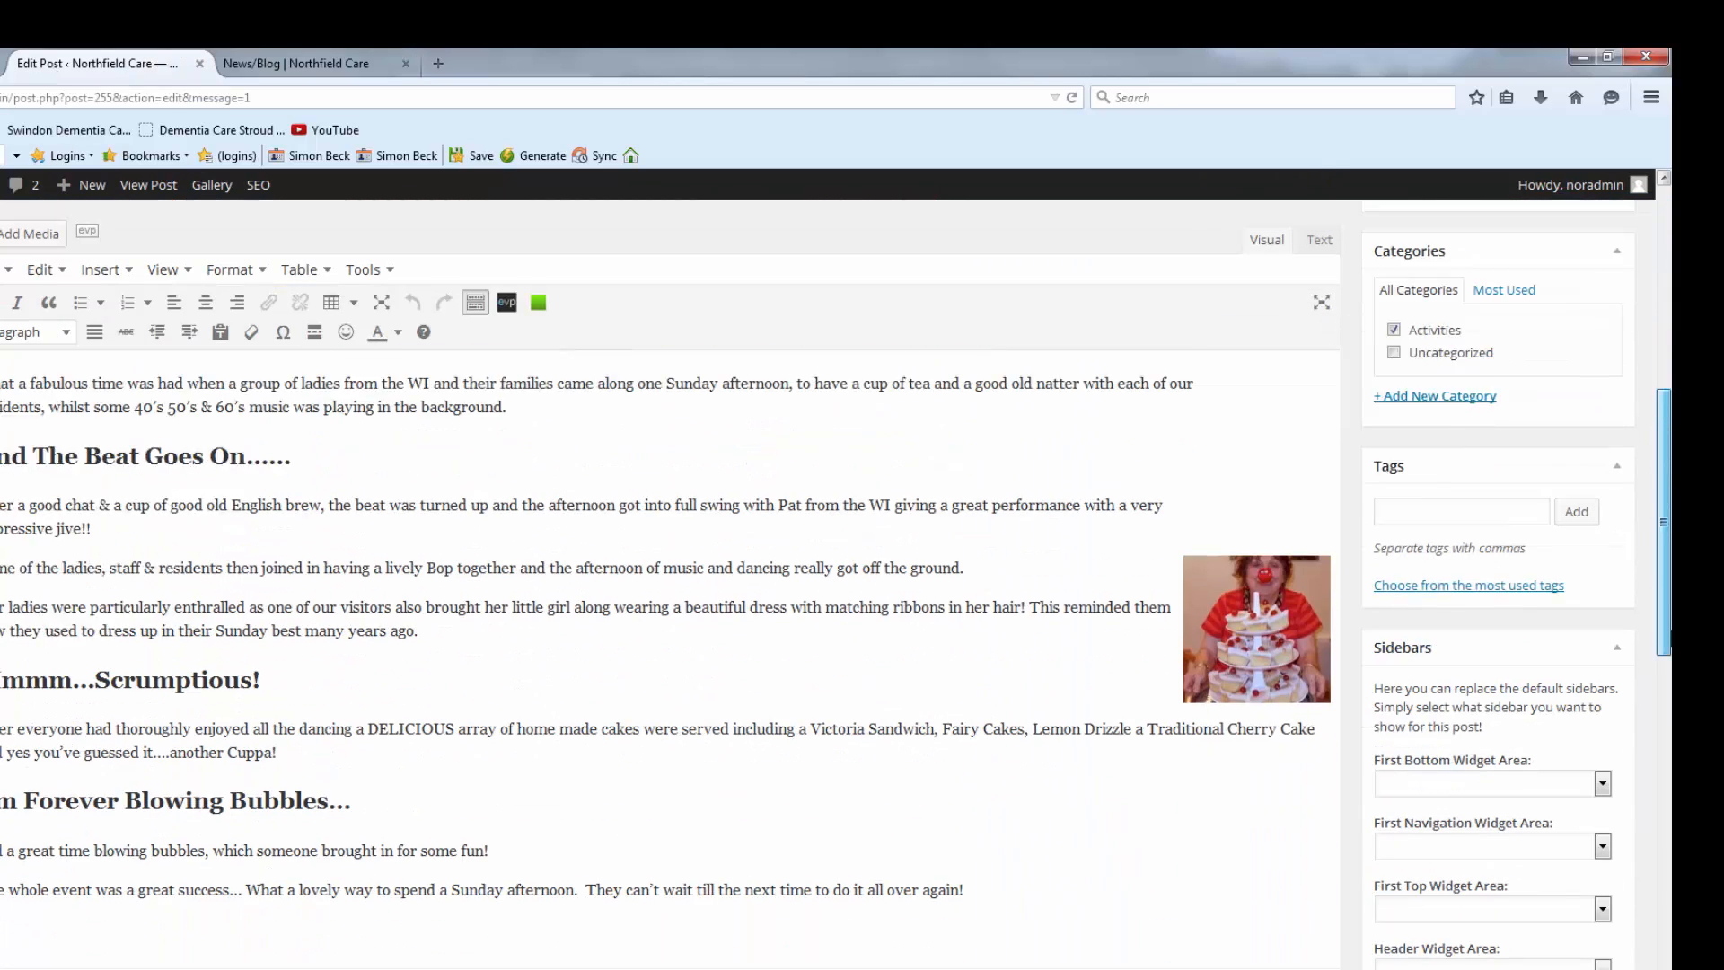
click(1239, 610)
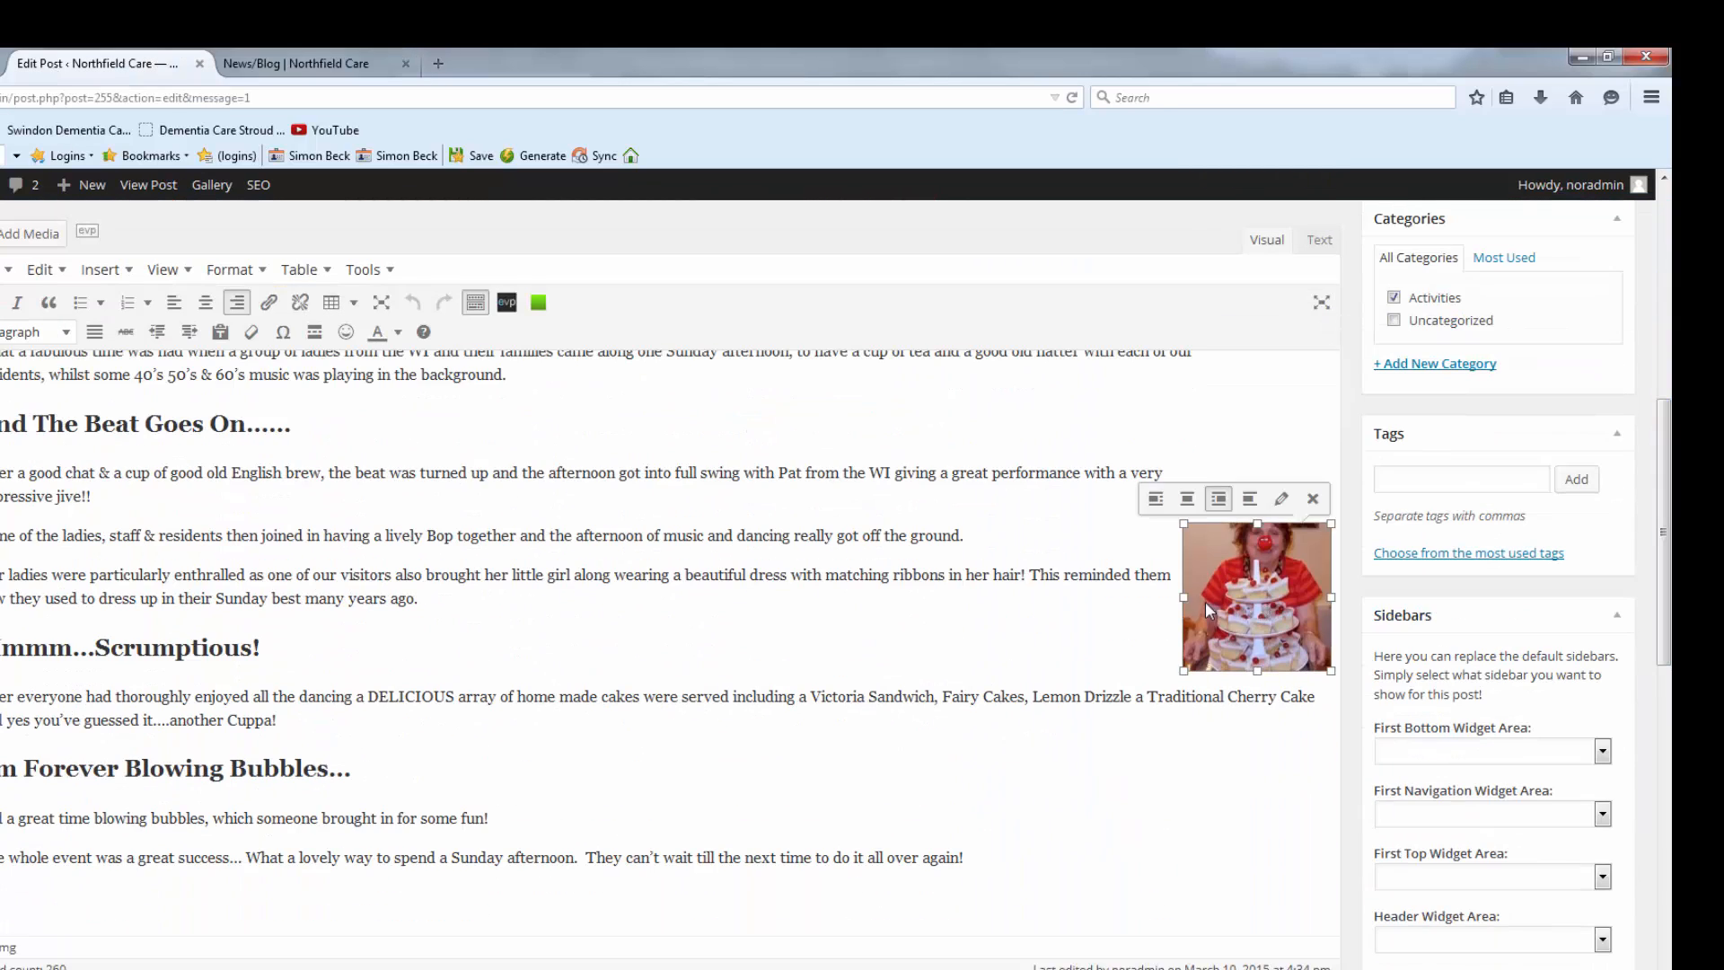
click(1313, 498)
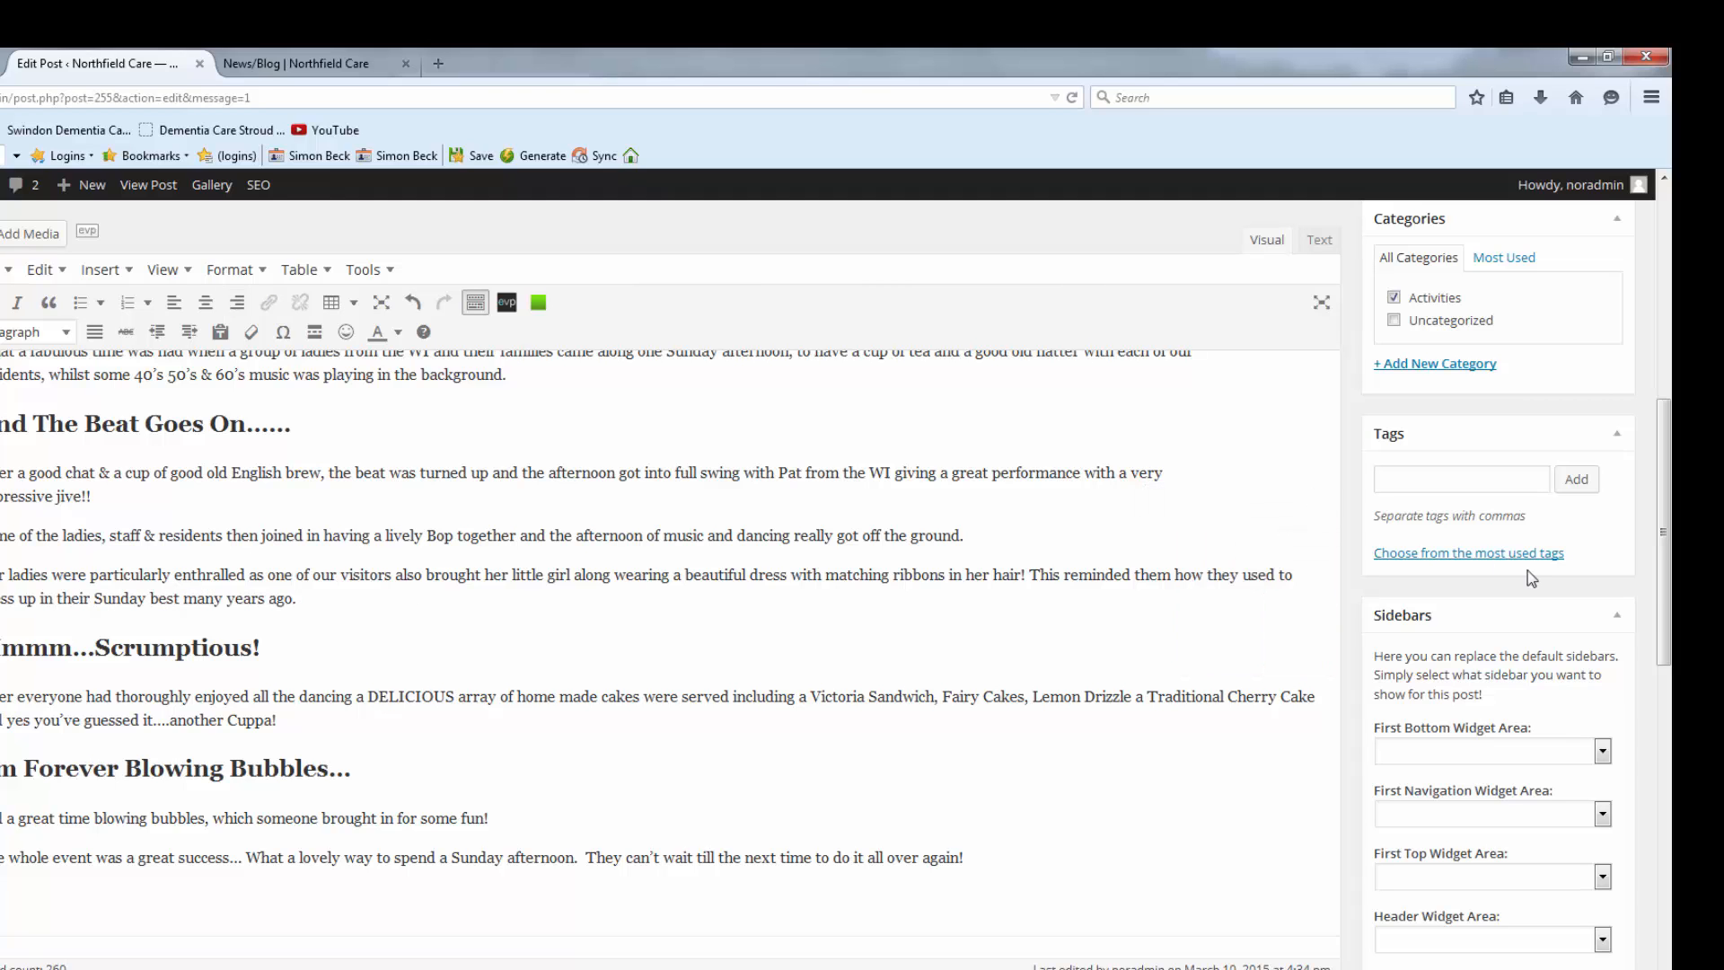
drag(1660, 600, 1661, 454)
click(1589, 444)
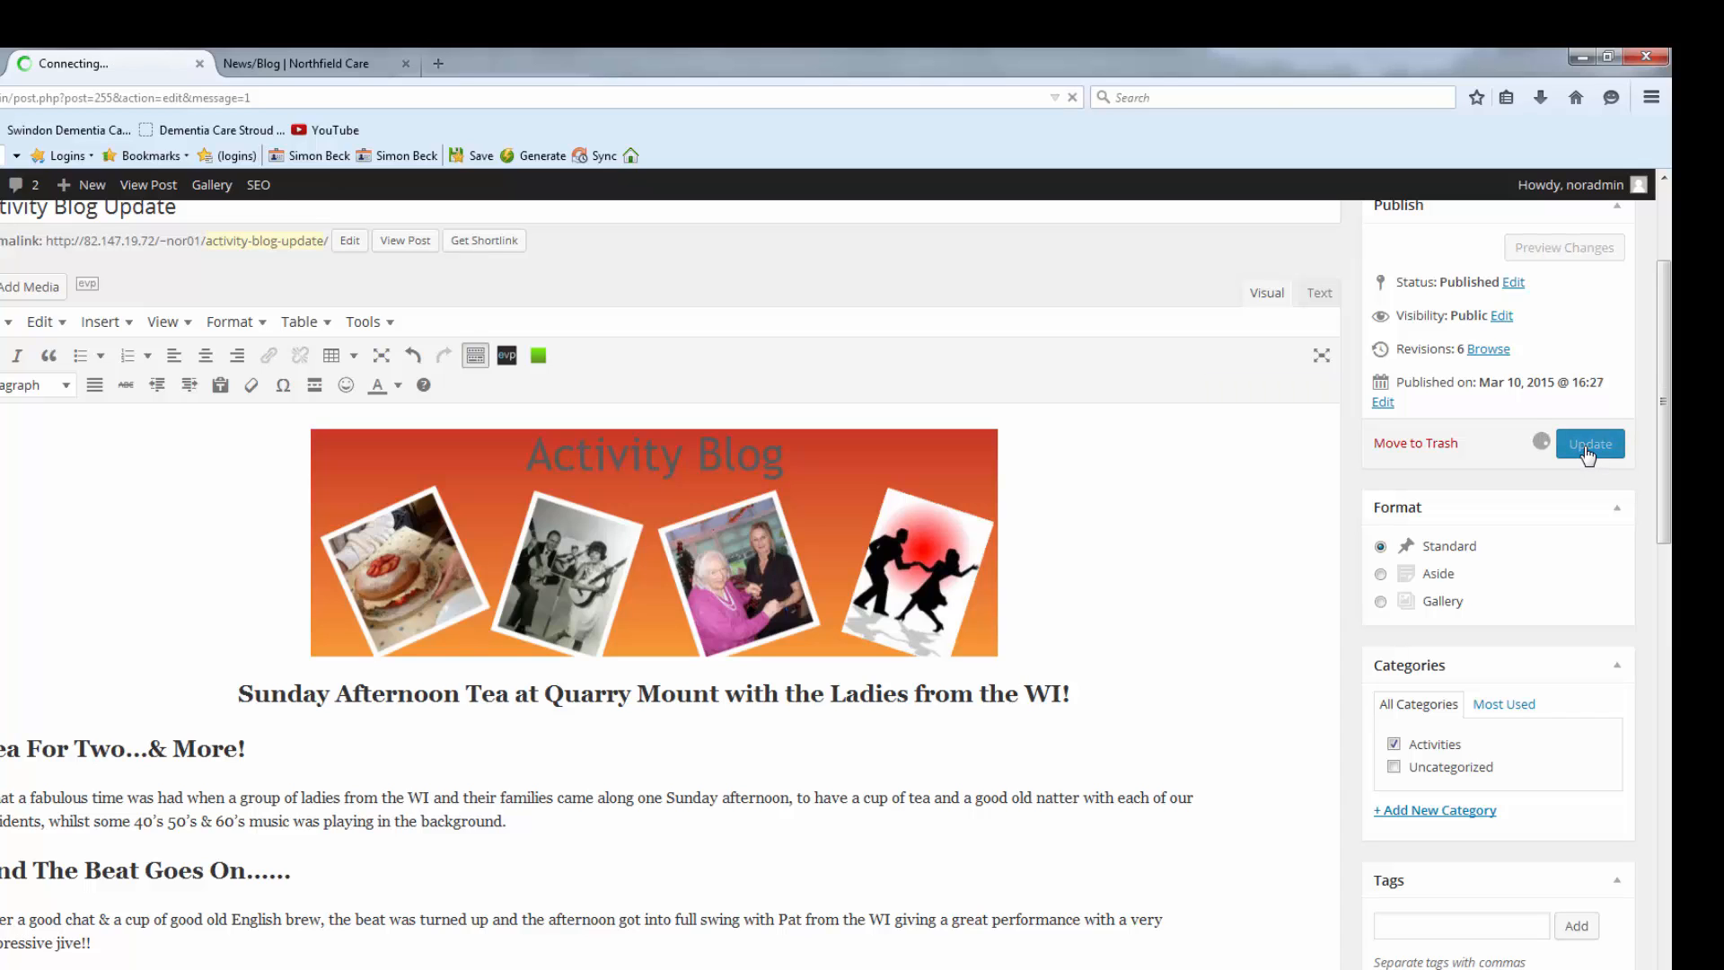
Reload the live News/Blog page and scroll through it to confirm the photo is gone.
click(295, 64)
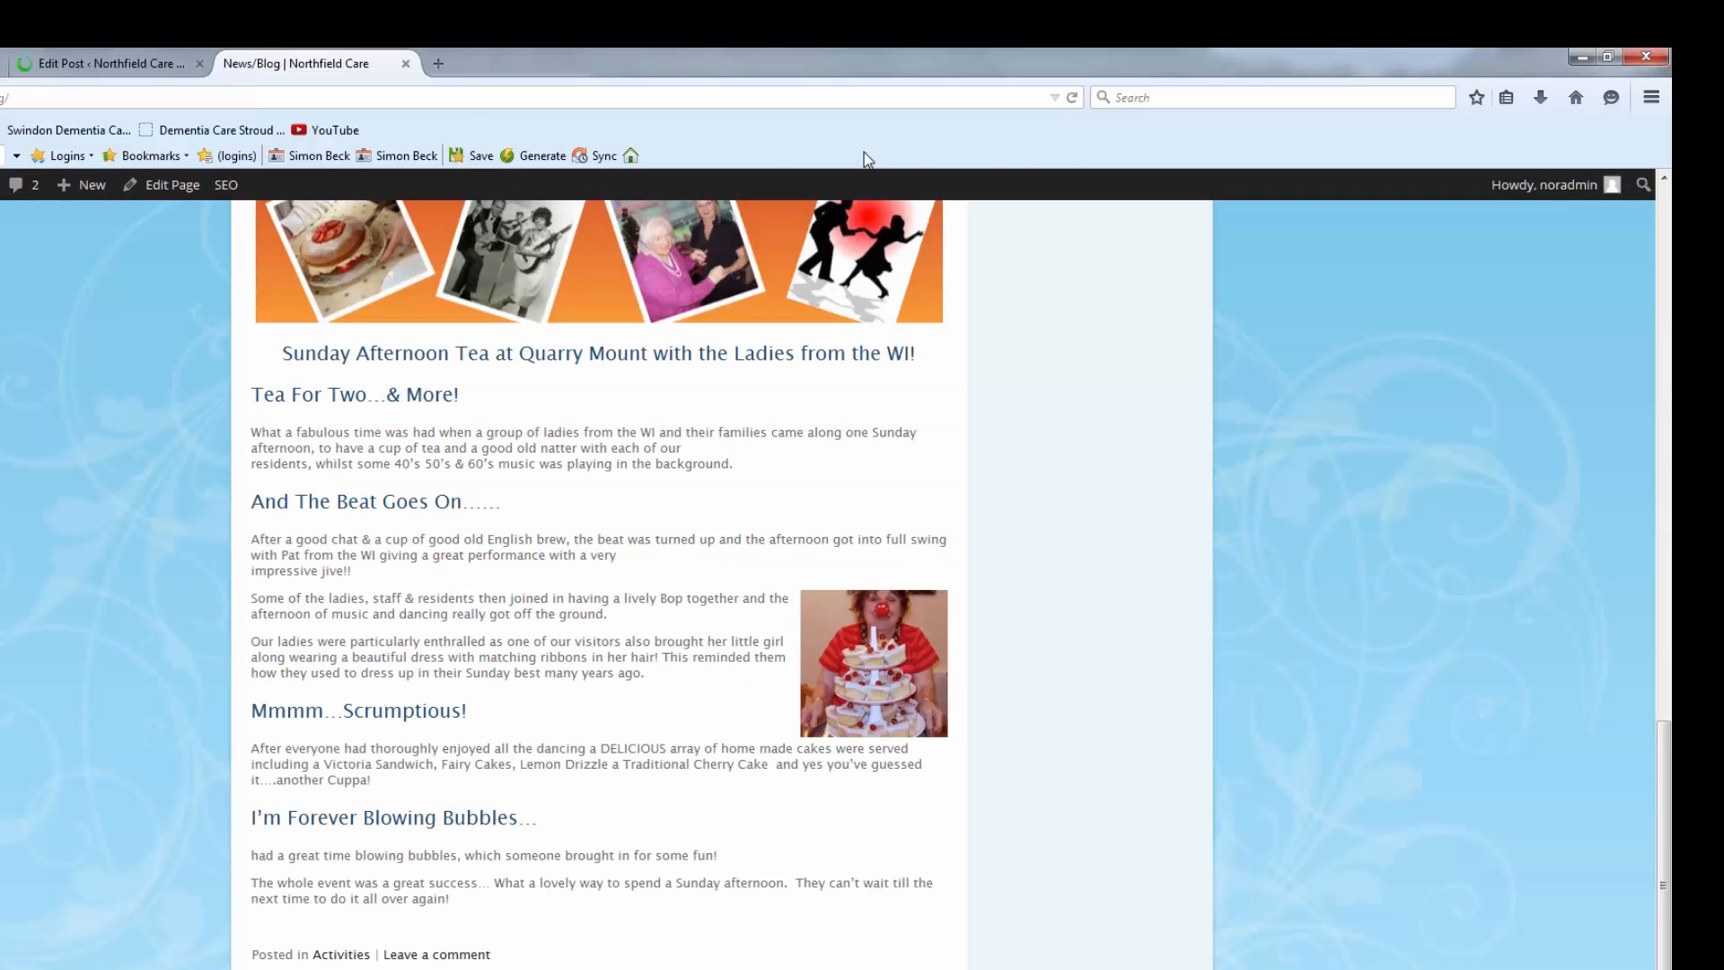
click(1073, 99)
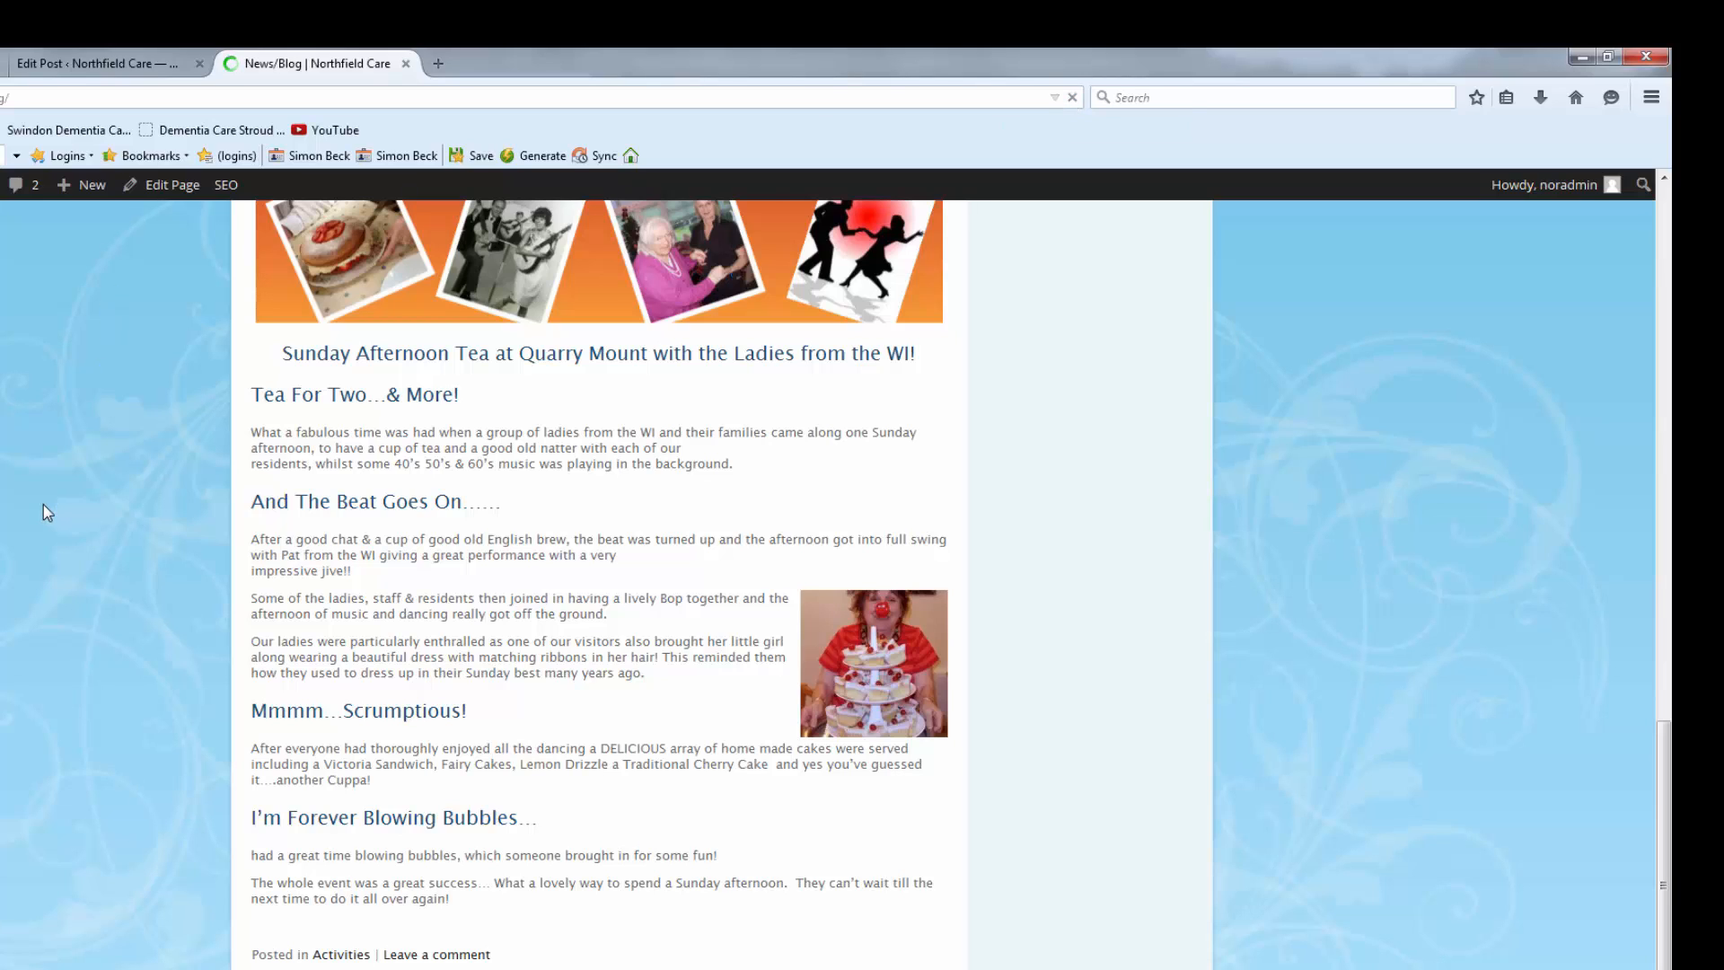
scroll(41, 555, up, 5)
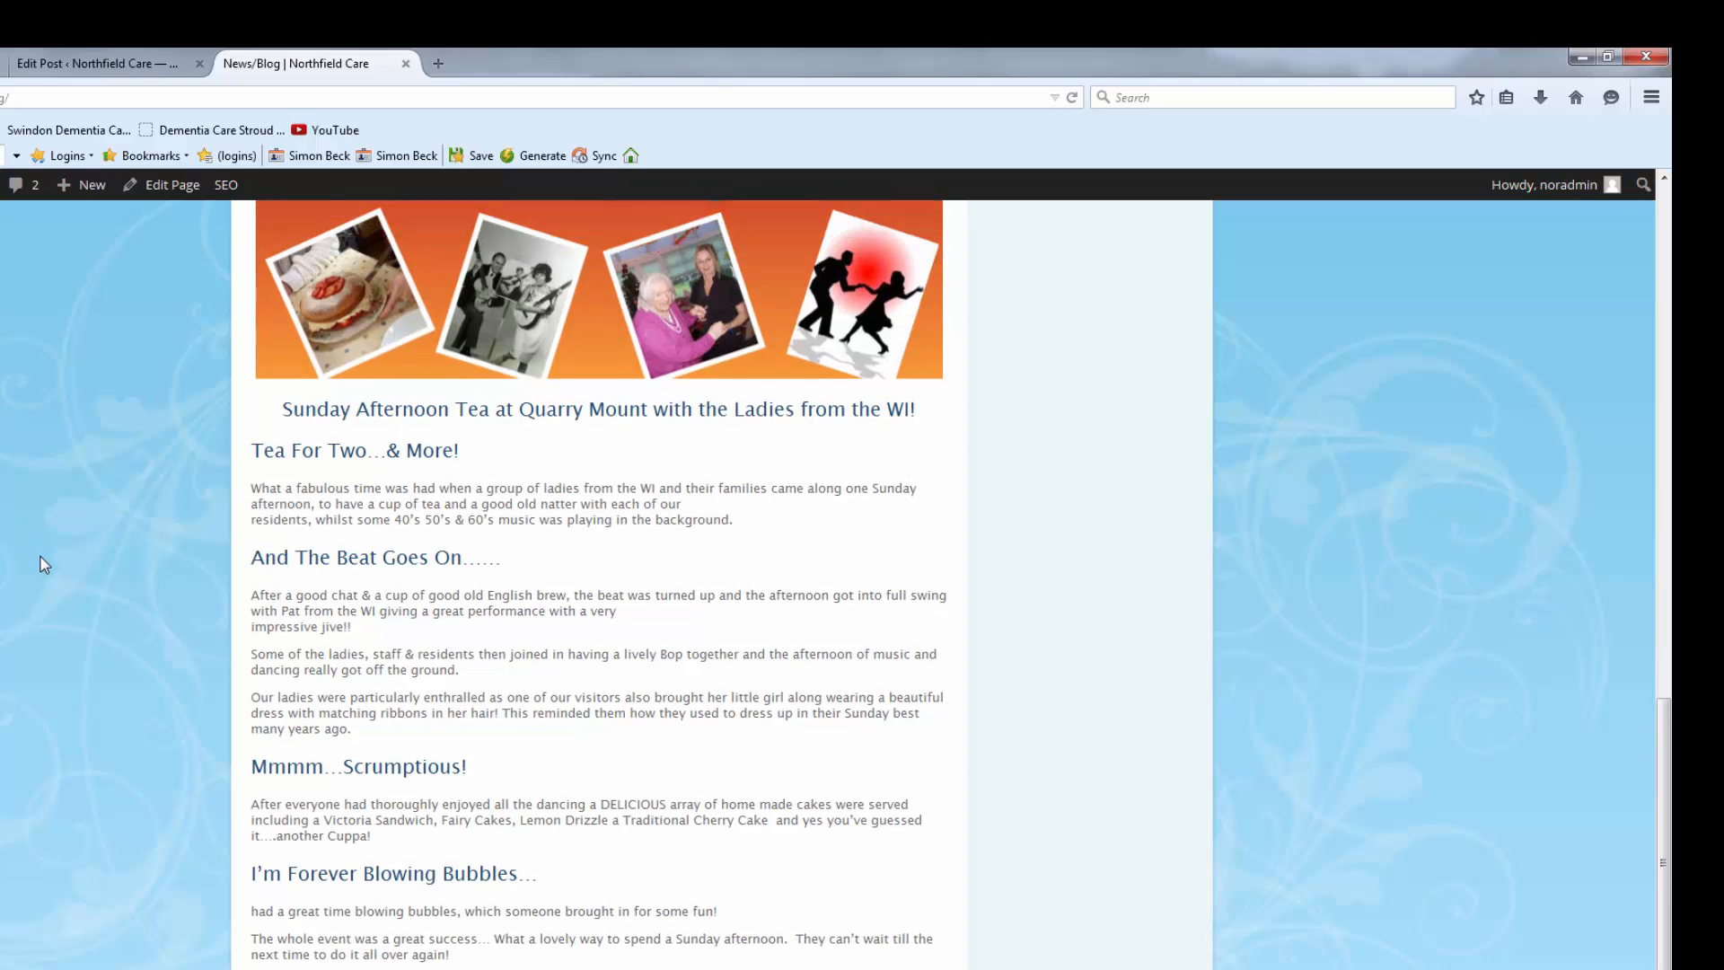
scroll(45, 551, down, 4)
scroll(45, 552, down, 1)
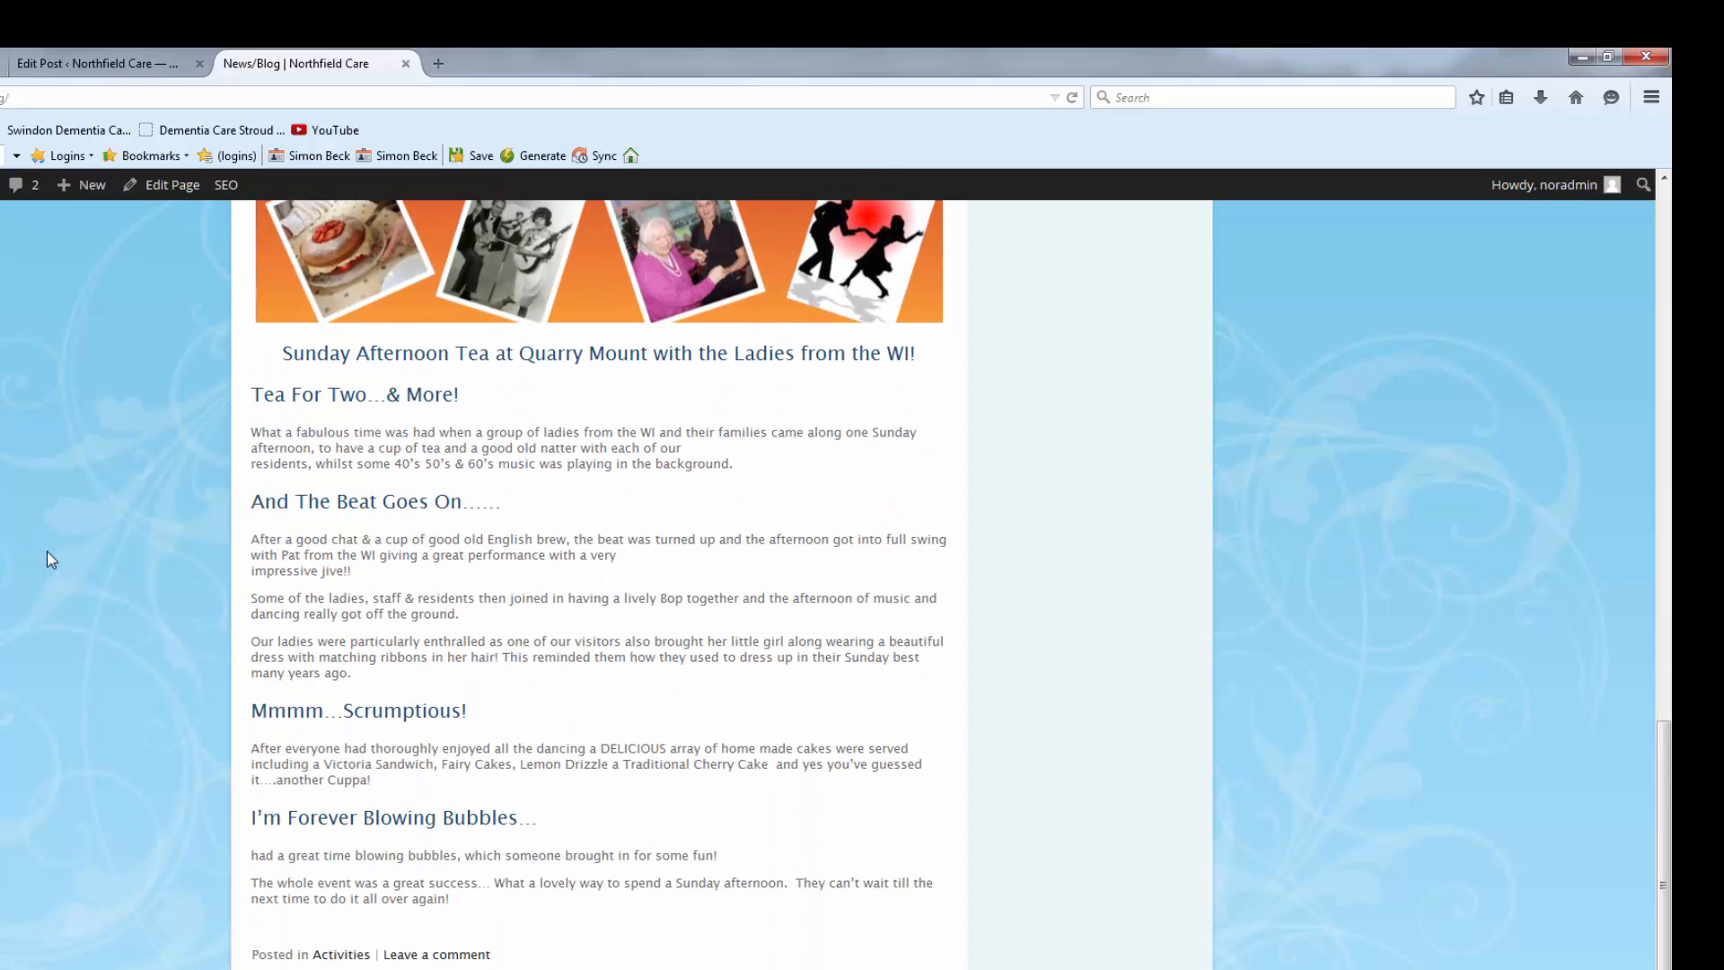
scroll(43, 550, up, 6)
scroll(42, 547, up, 5)
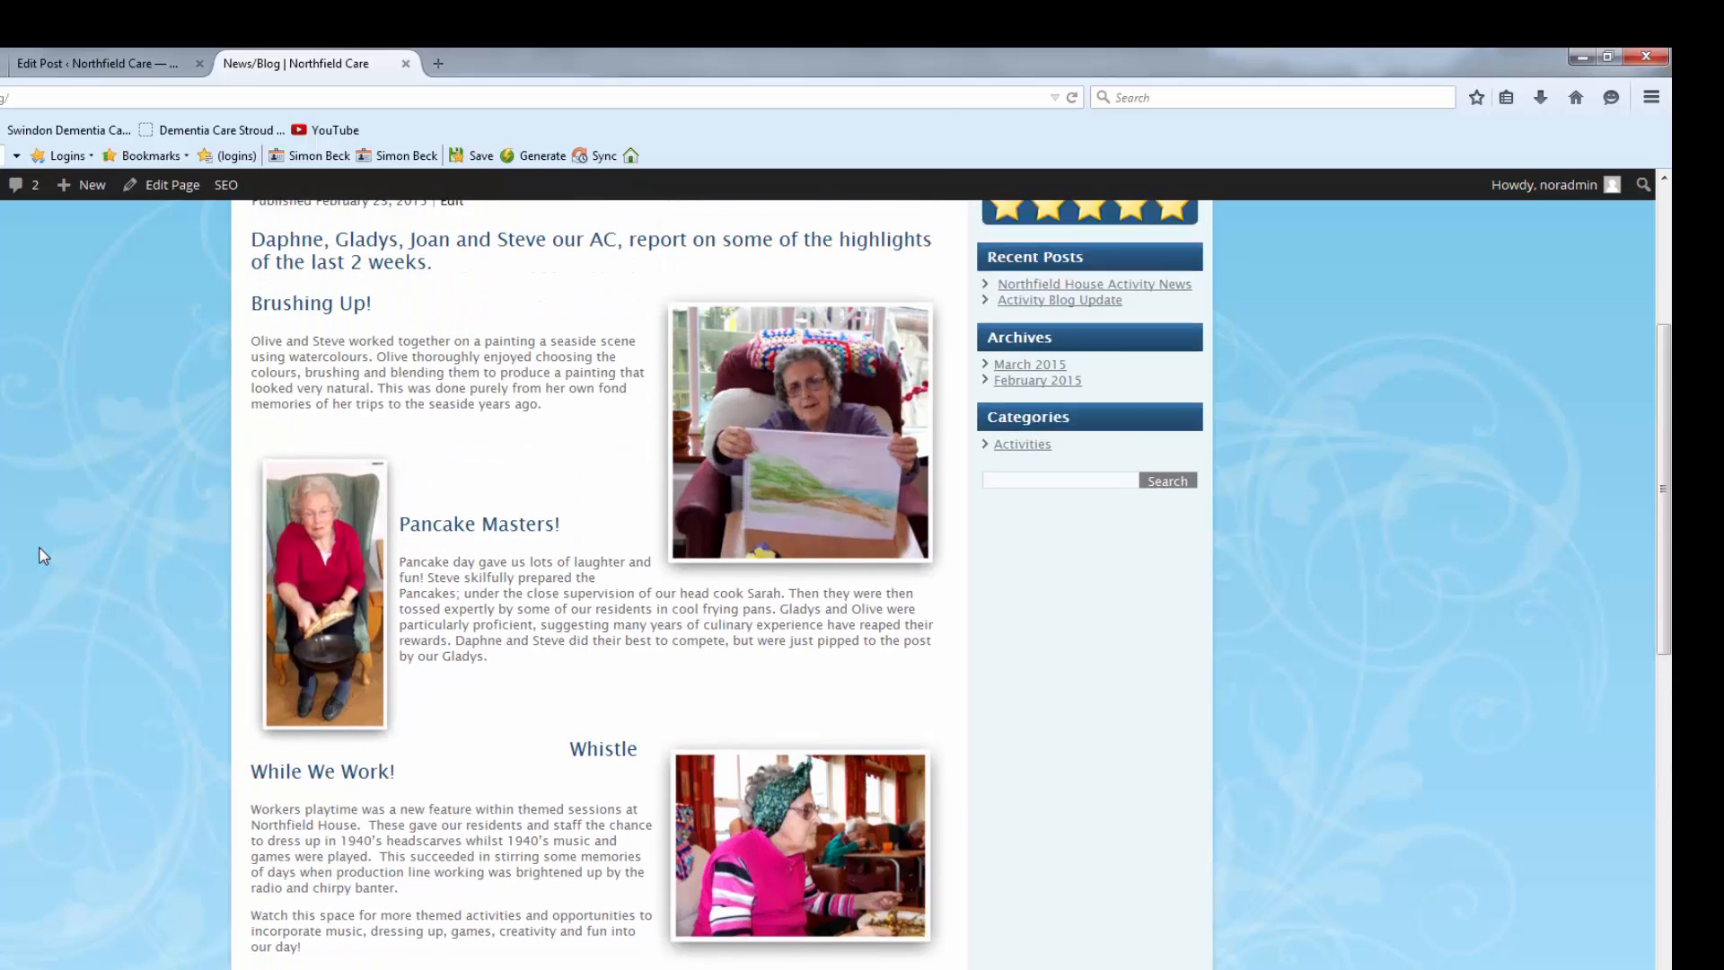
scroll(38, 534, down, 5)
scroll(40, 539, down, 6)
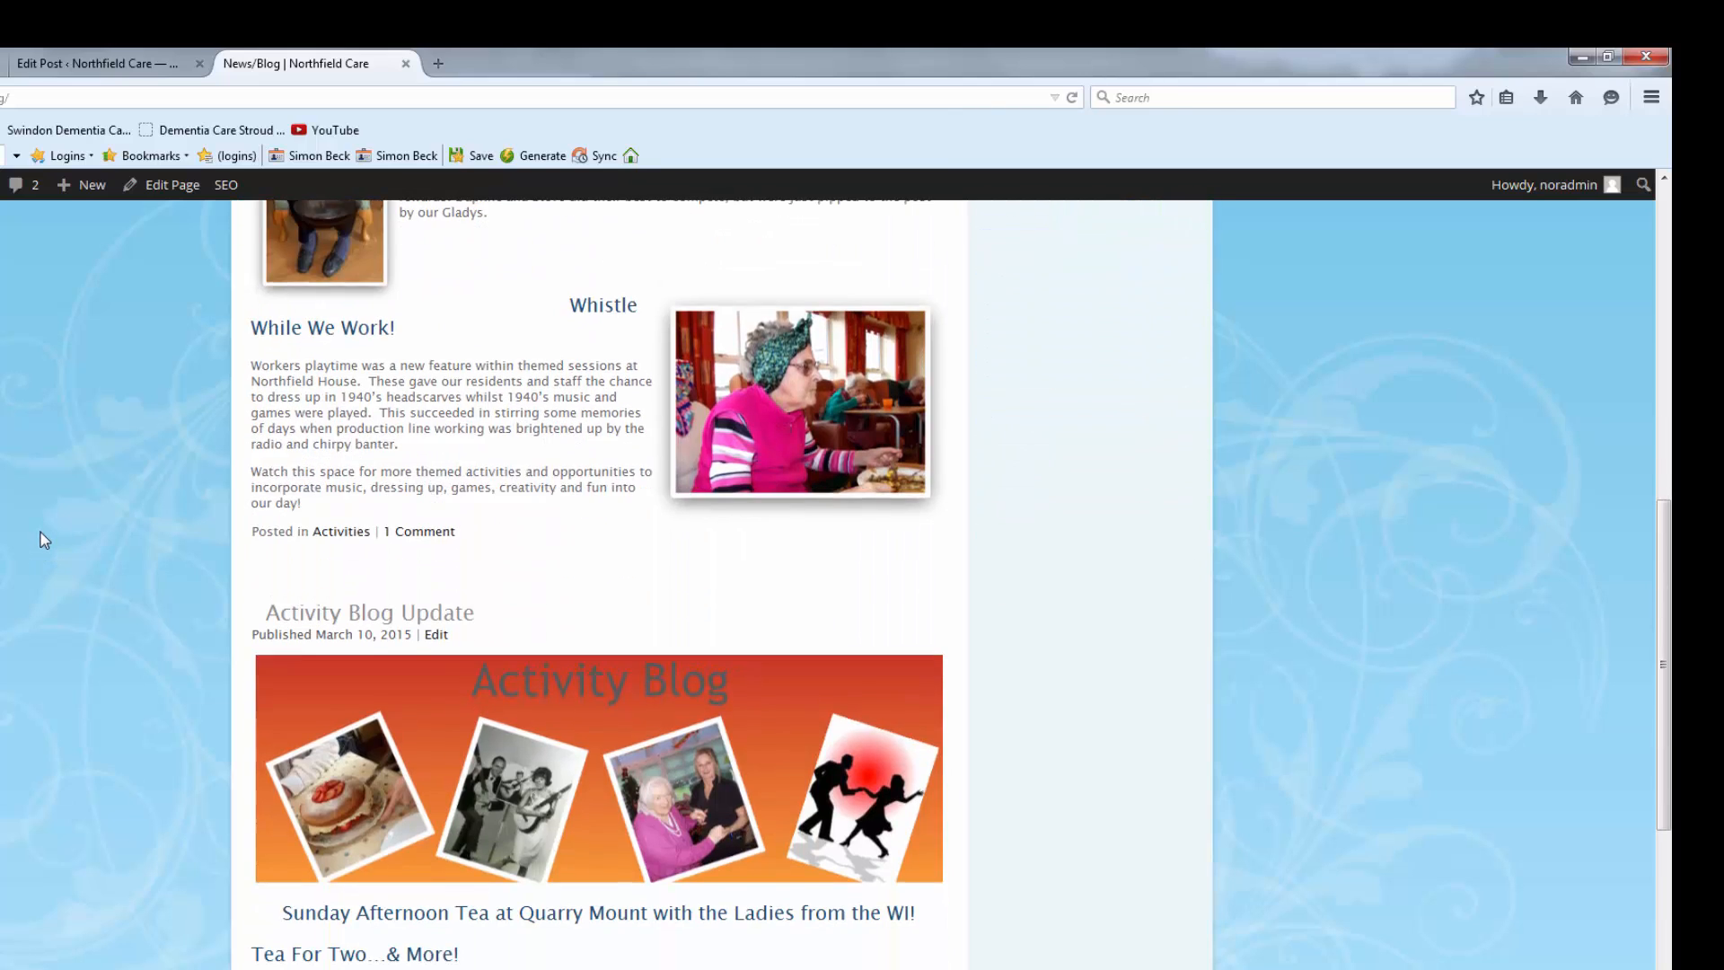